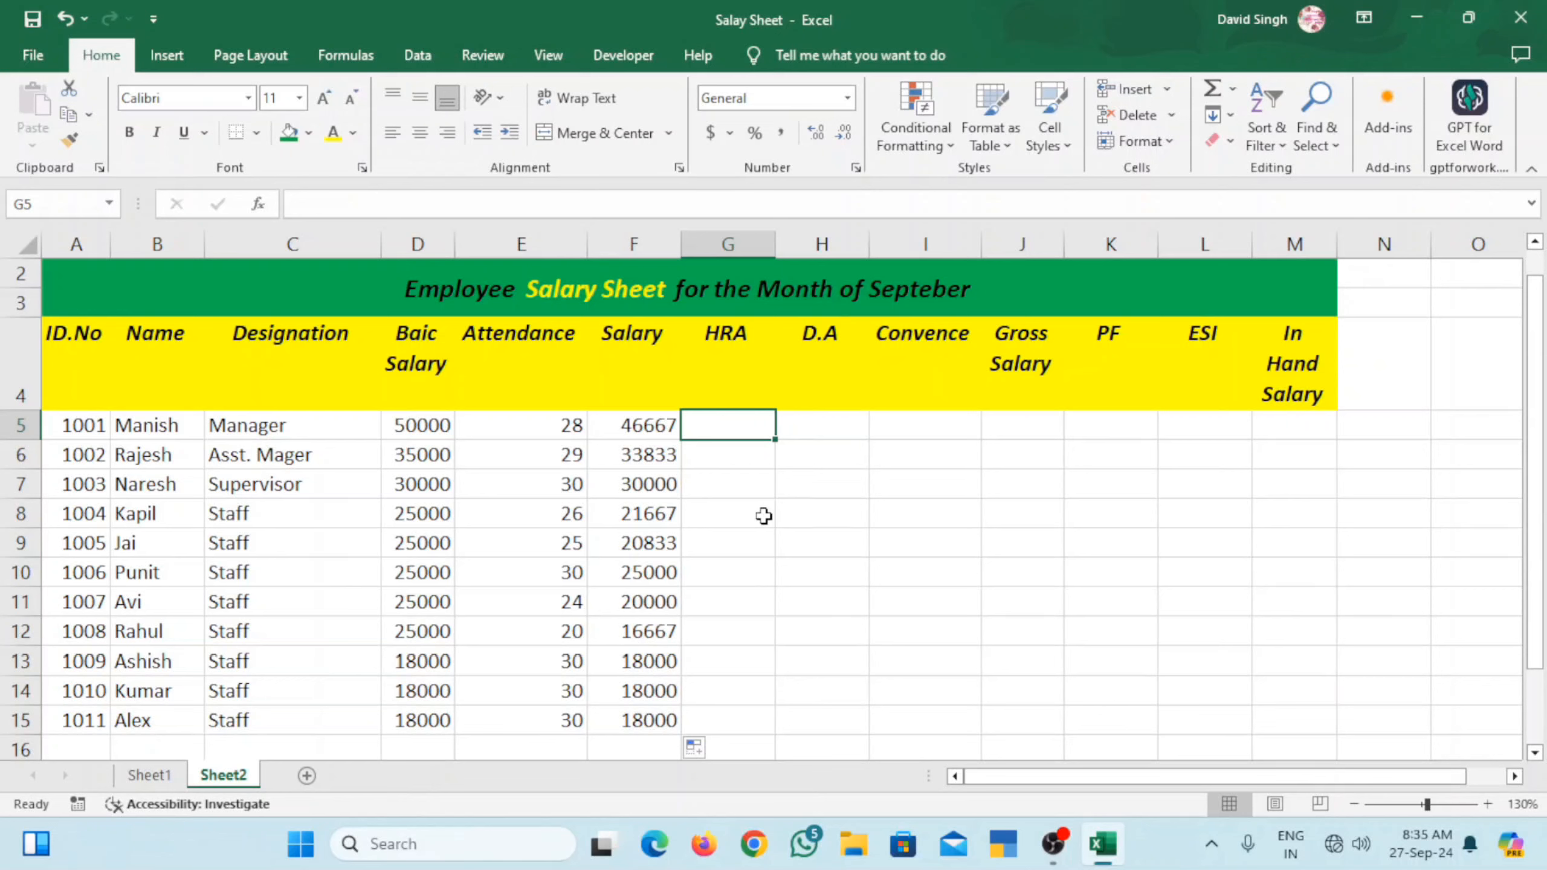
# - Enter HRA amounts of 8000 in G5 and 5000 in G6
pyautogui.write('8000')
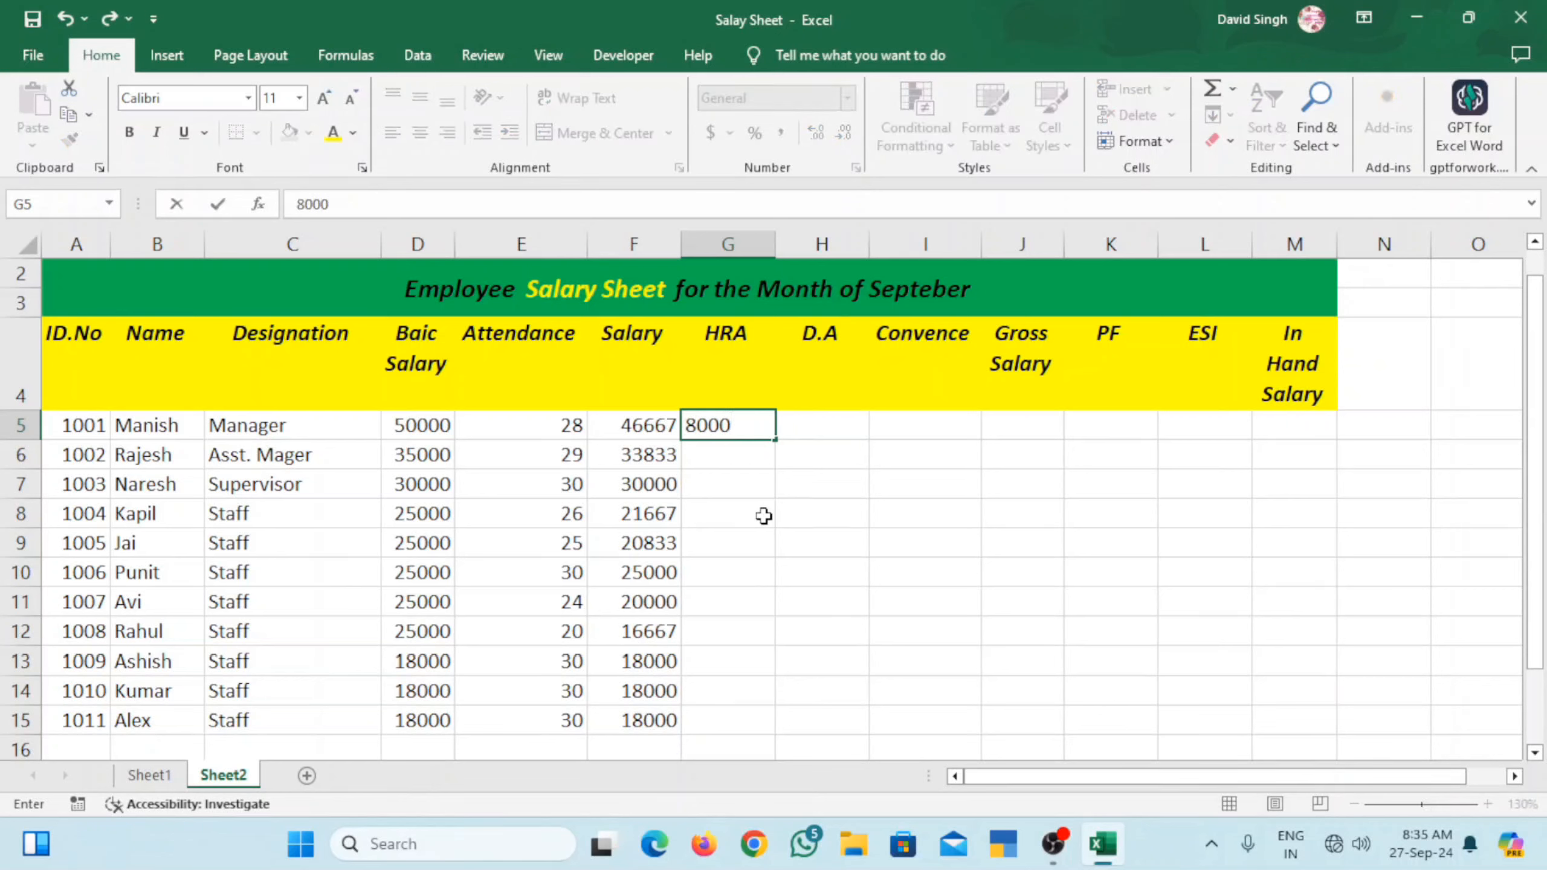
pyautogui.press('Return')
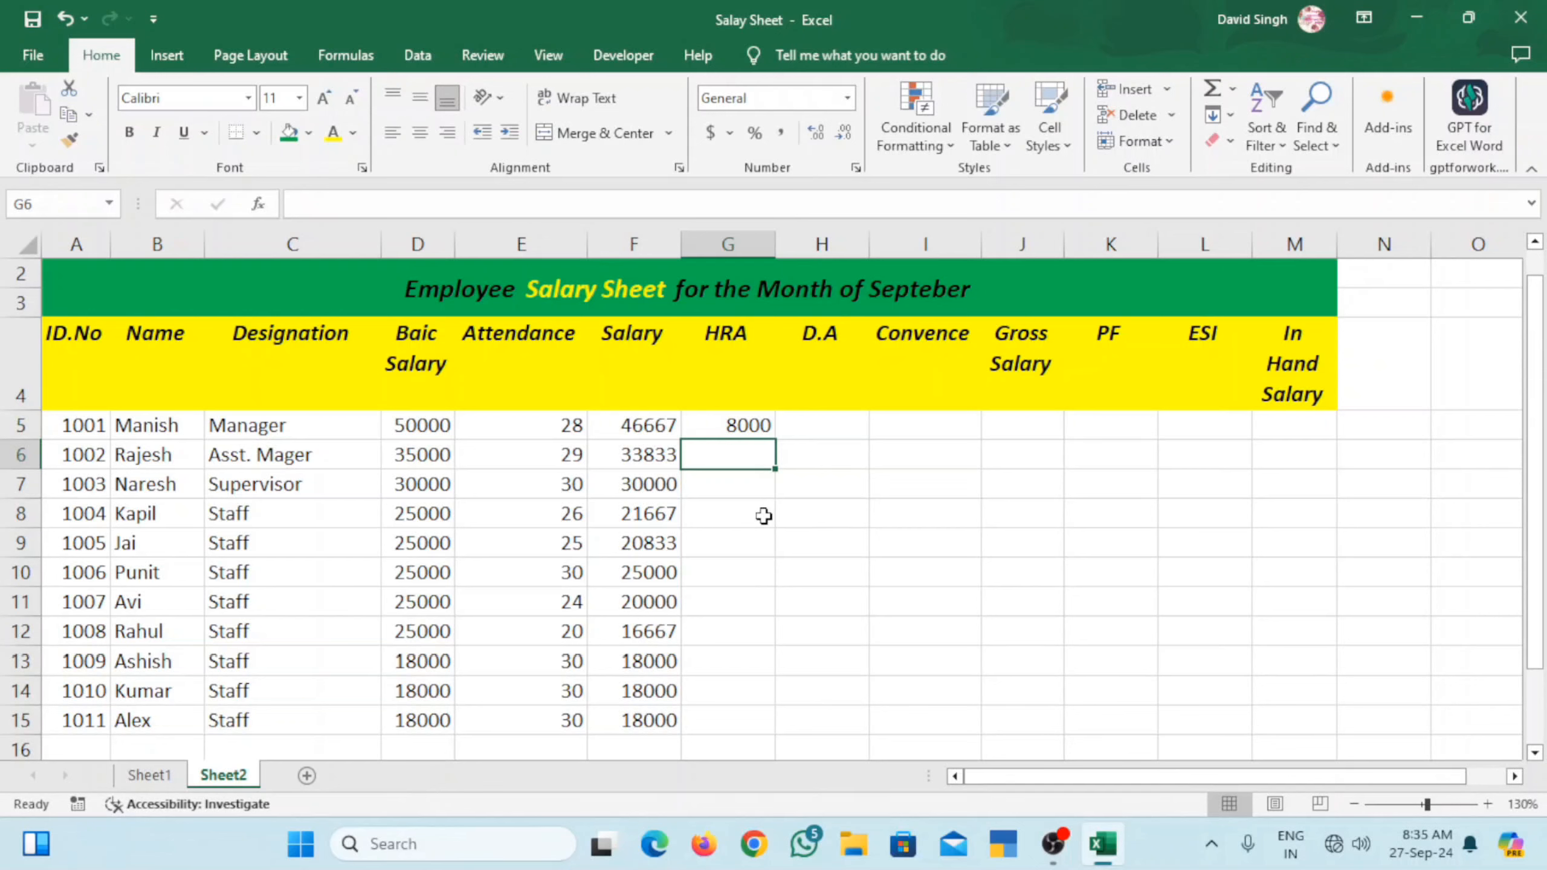
pyautogui.write('5000')
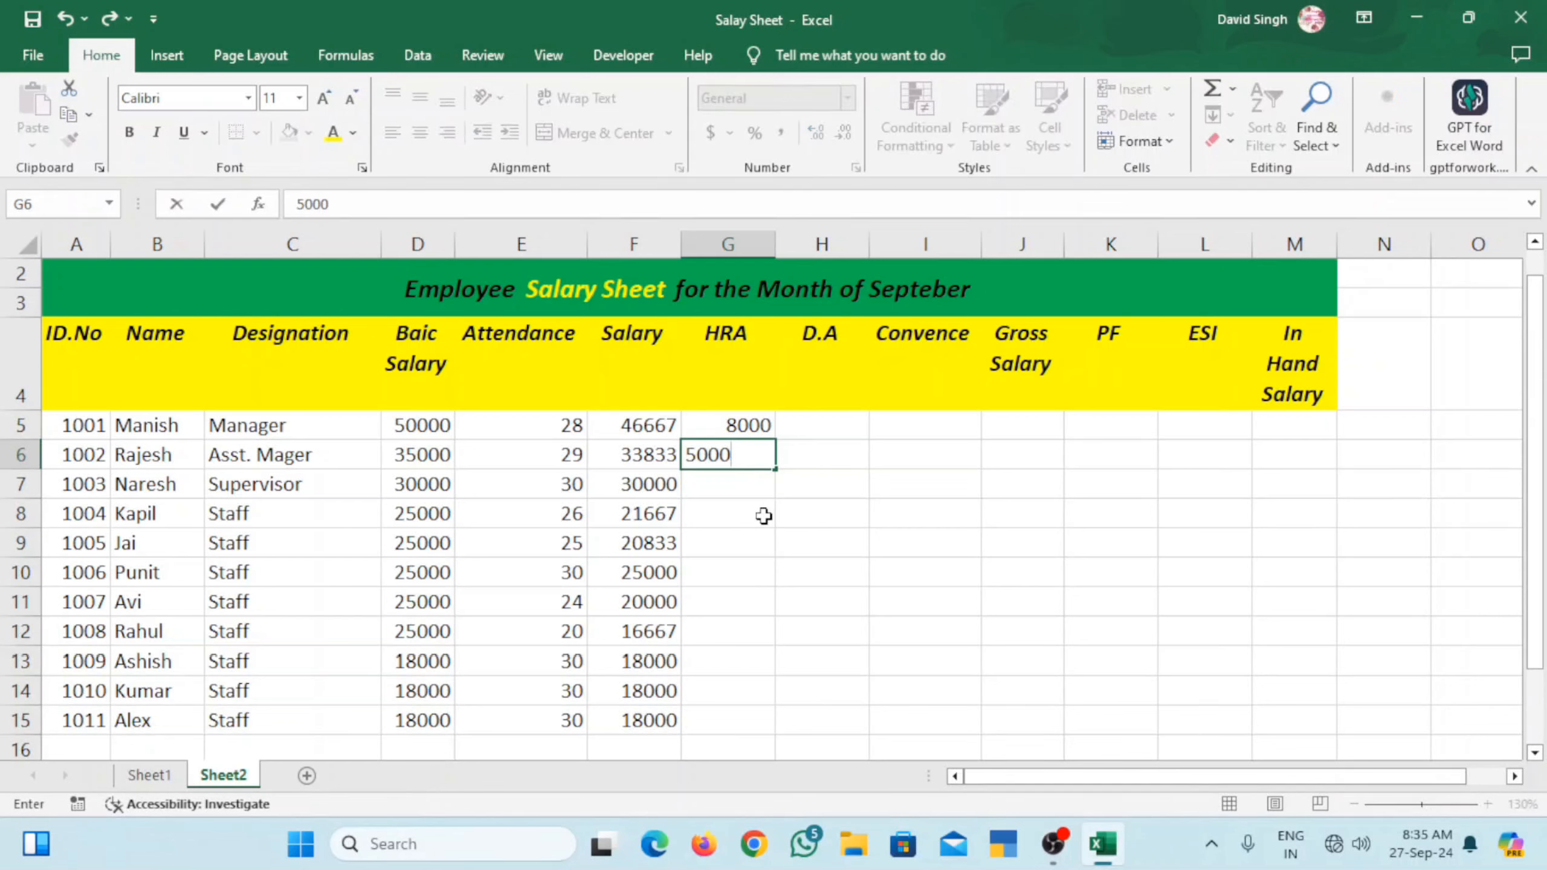
pyautogui.press('Return')
pyautogui.press('Up')
pyautogui.press('Up')
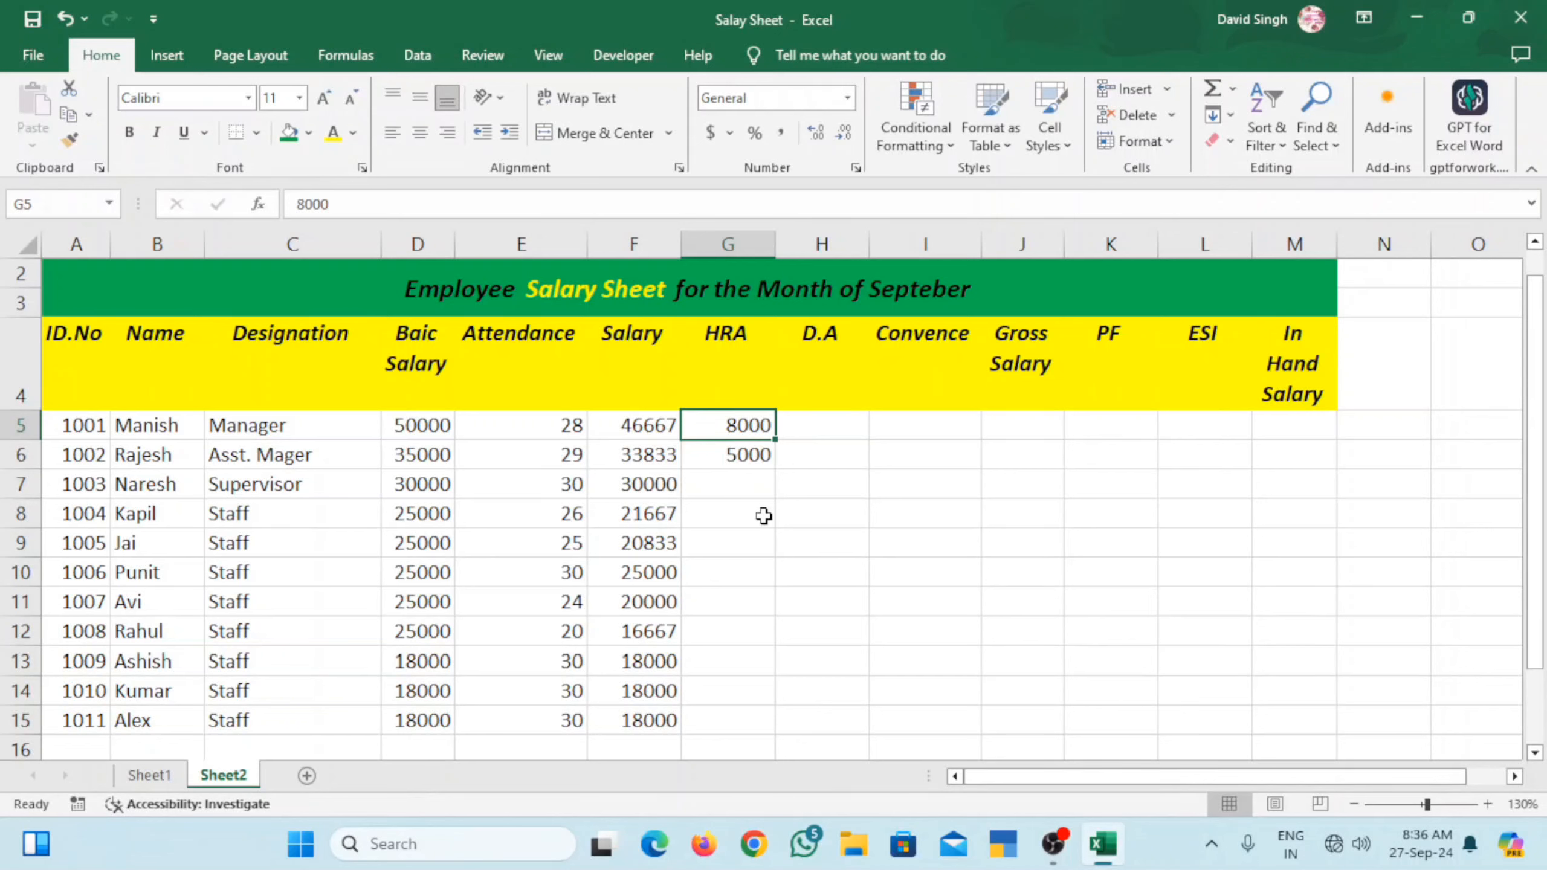
# - Enter an HRA of 4000 in G7 and 3000 in G8, copying the 3000 down through G15
pyautogui.press('Down')
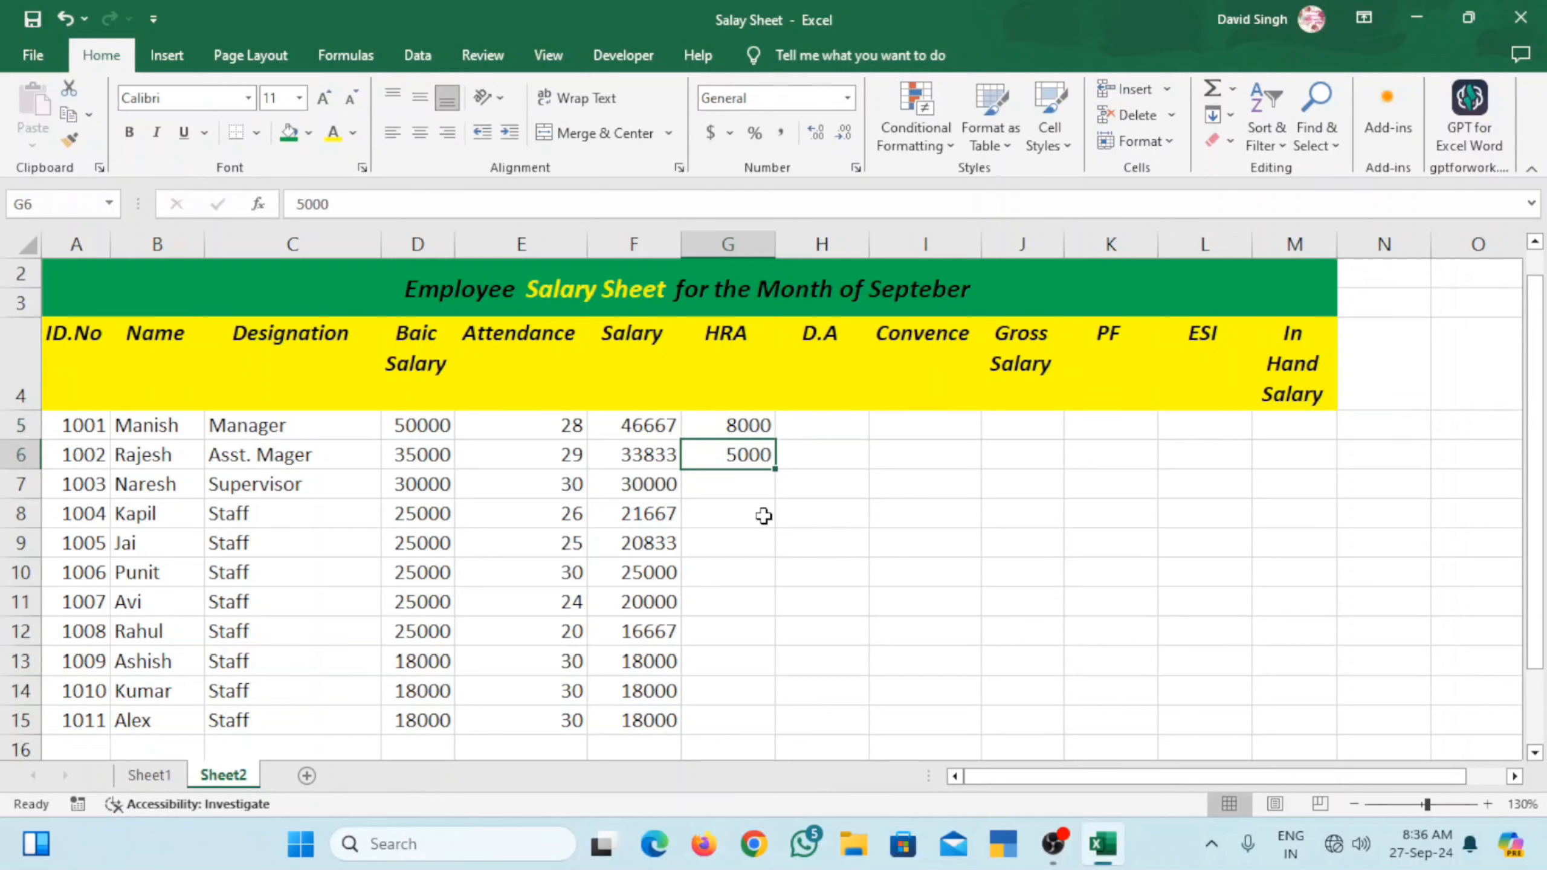
pyautogui.press('Down')
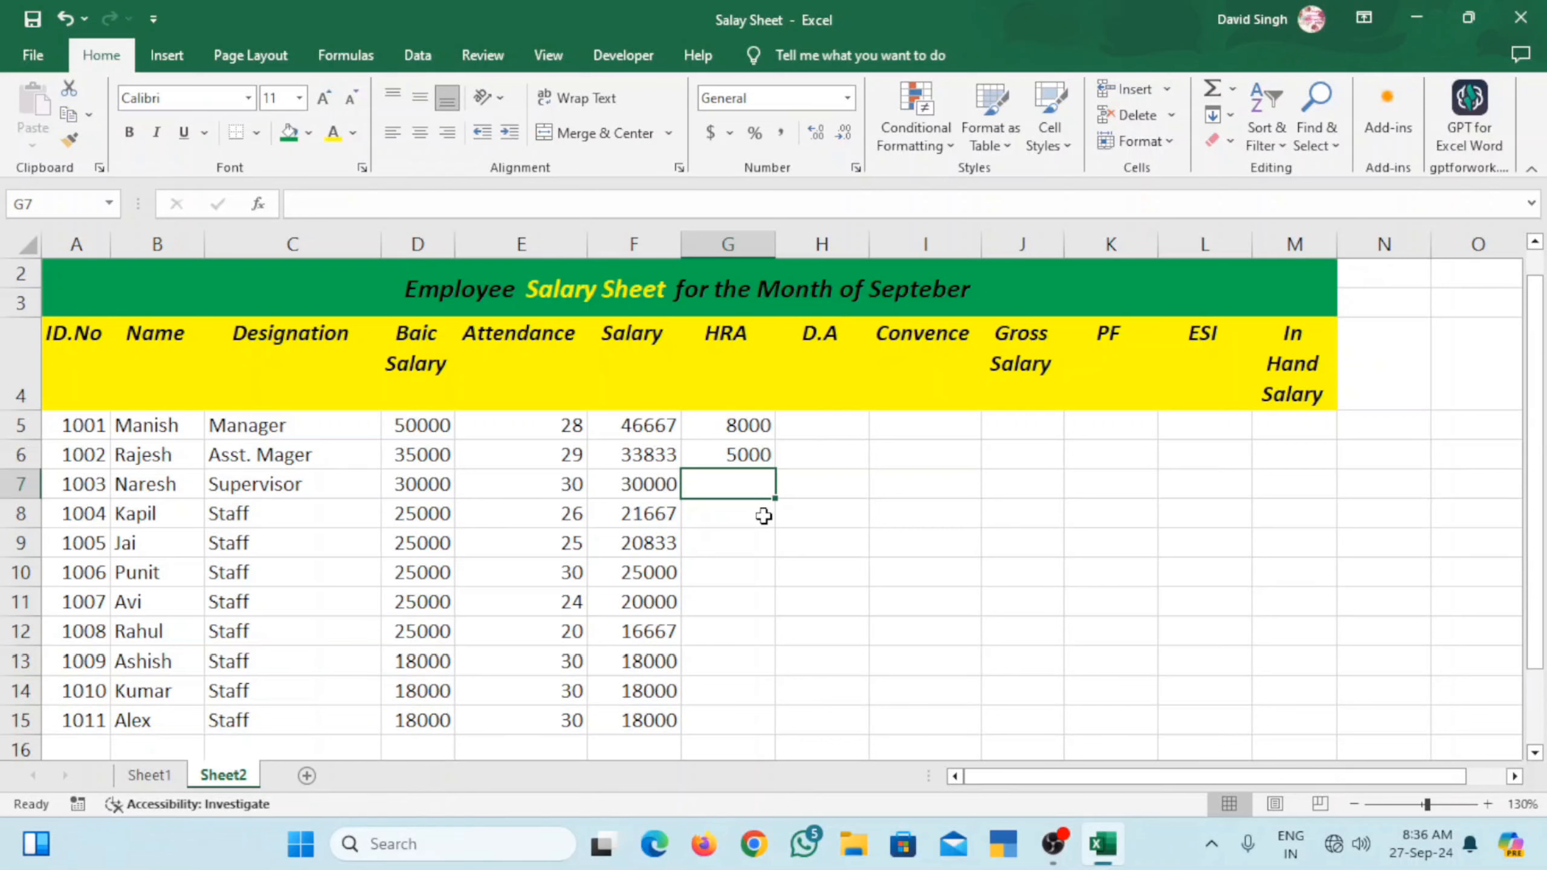
pyautogui.write('4000')
pyautogui.press('Return')
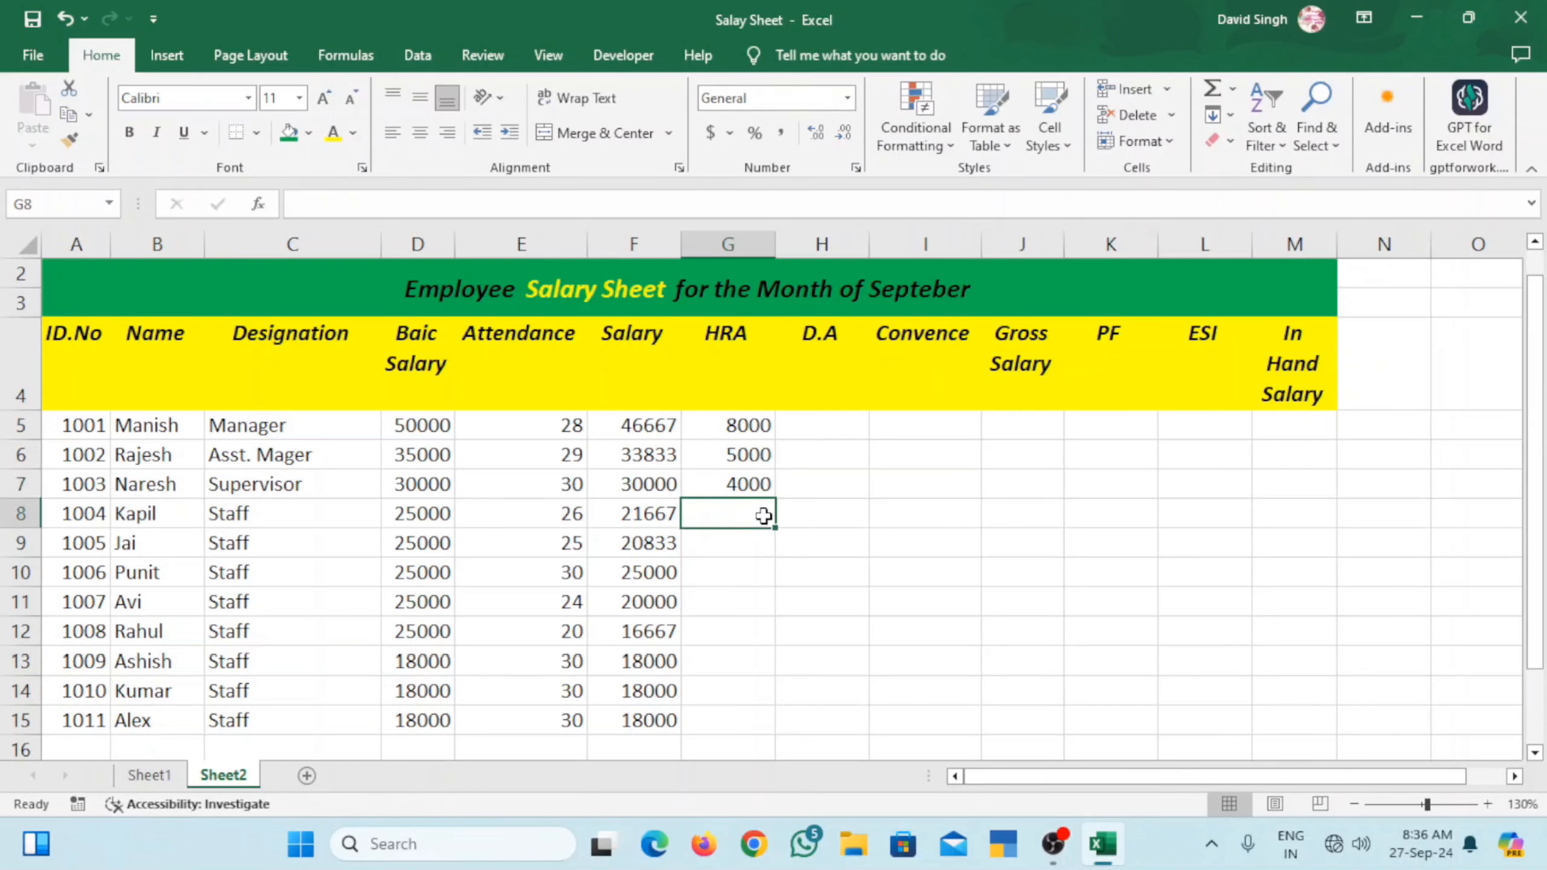
pyautogui.write('3000')
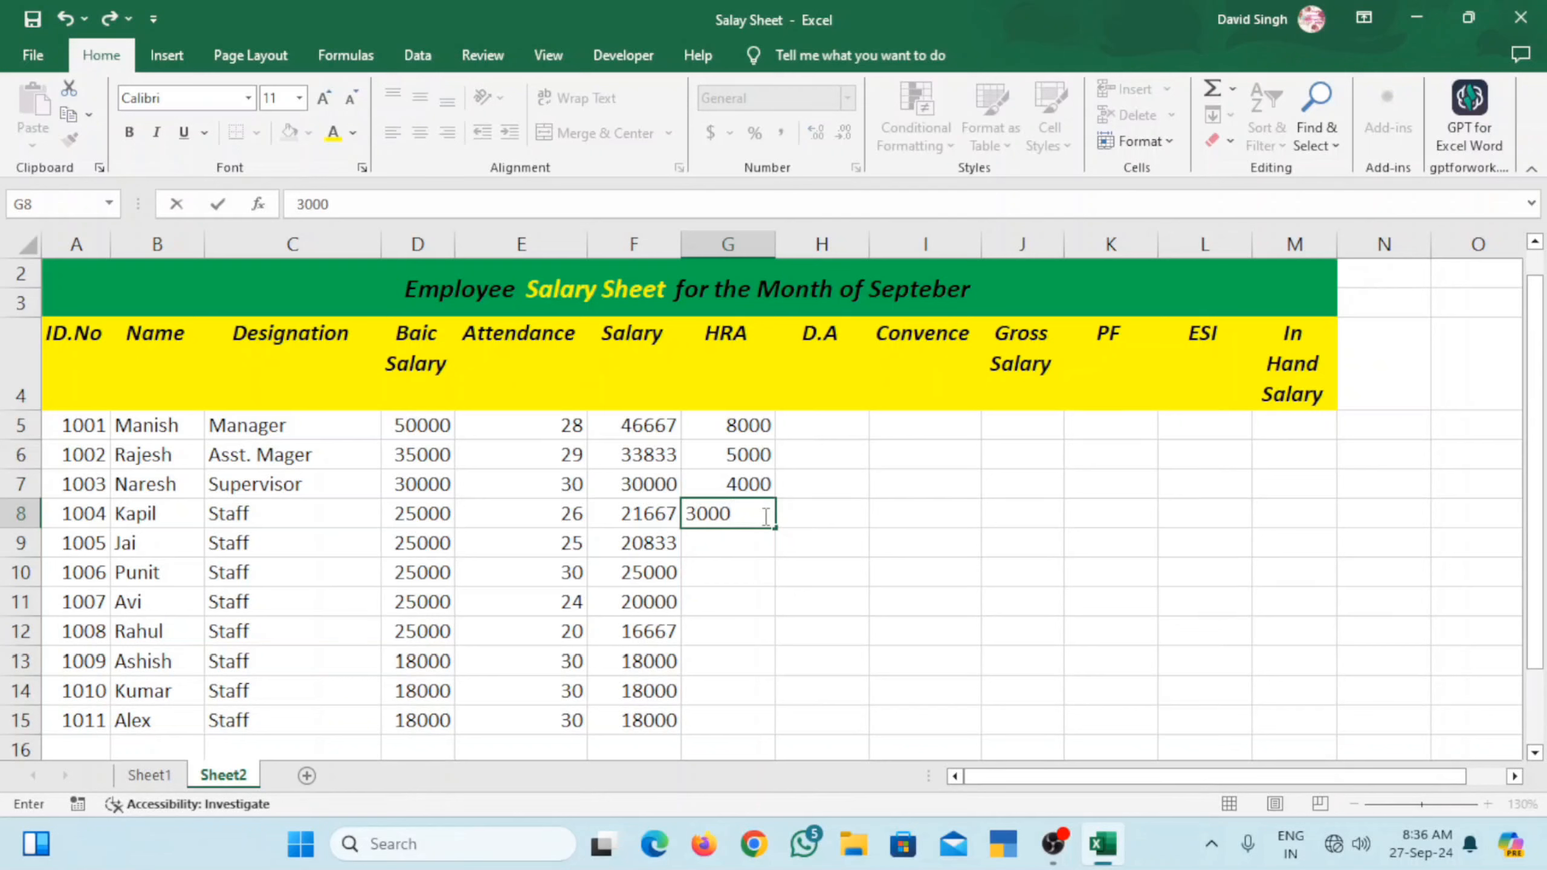
pyautogui.moveTo(779, 532); pyautogui.dragTo(772, 736)
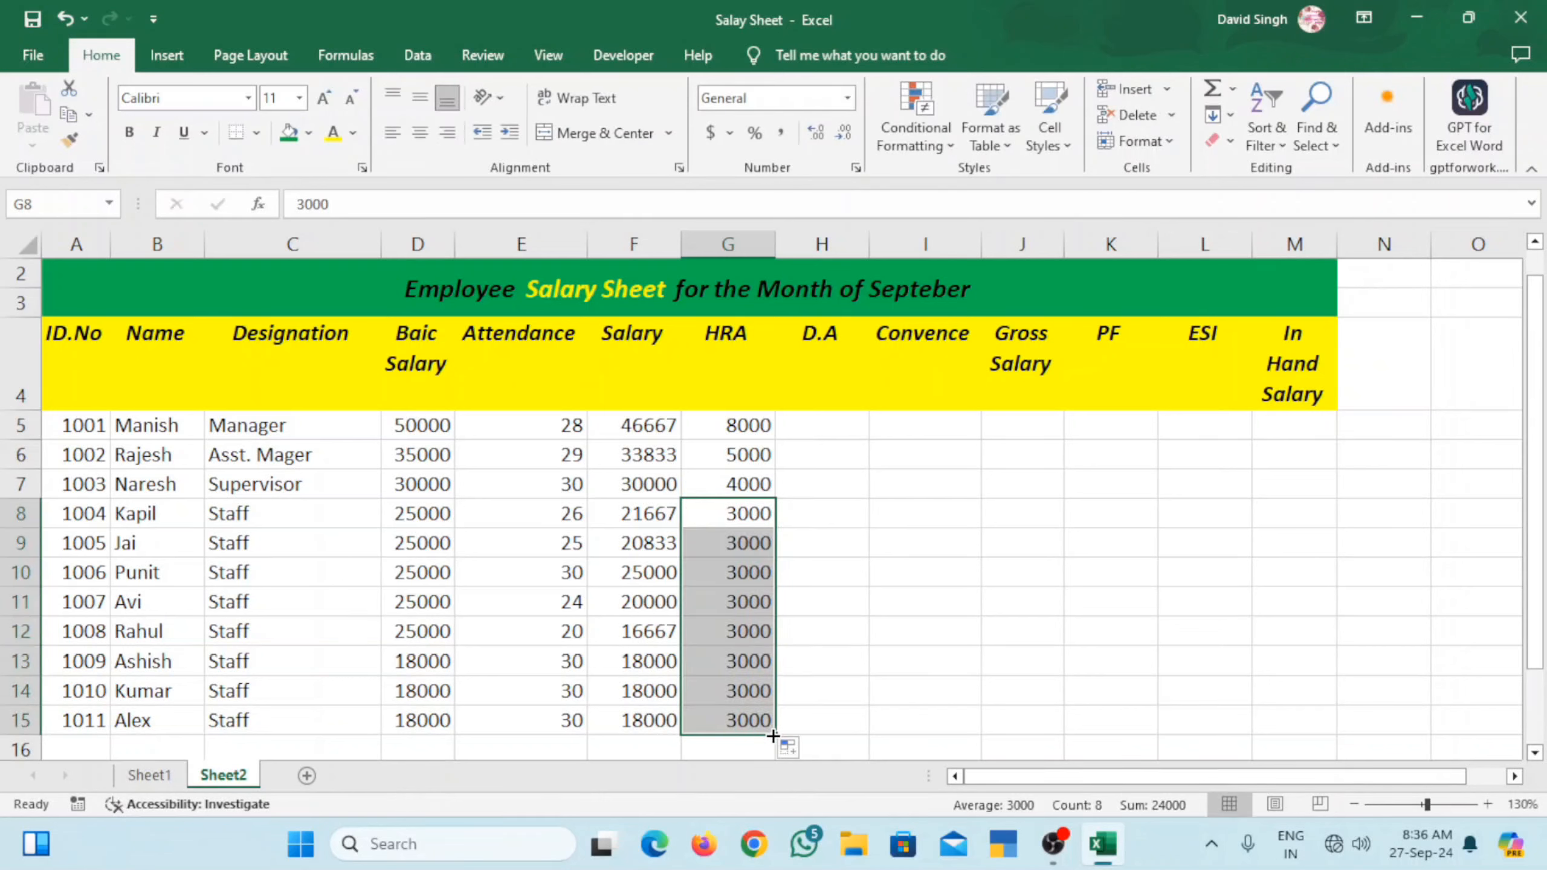
# - Enter D.A amounts of 3000, 2000, 1500 and 1000 in cells H5 to H8
pyautogui.click(814, 430)
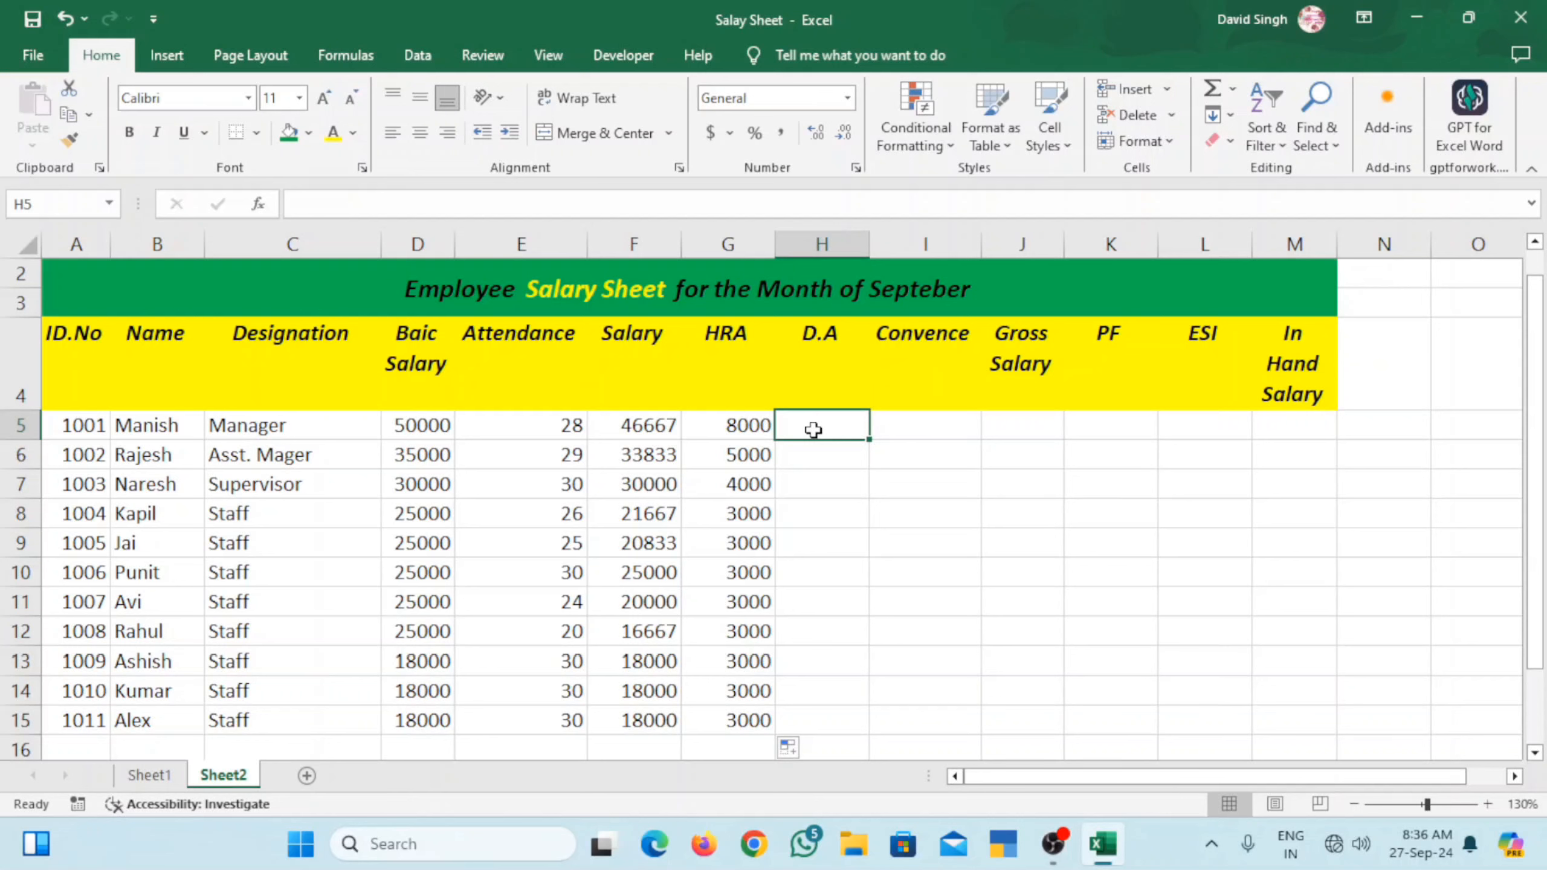
pyautogui.write('3000')
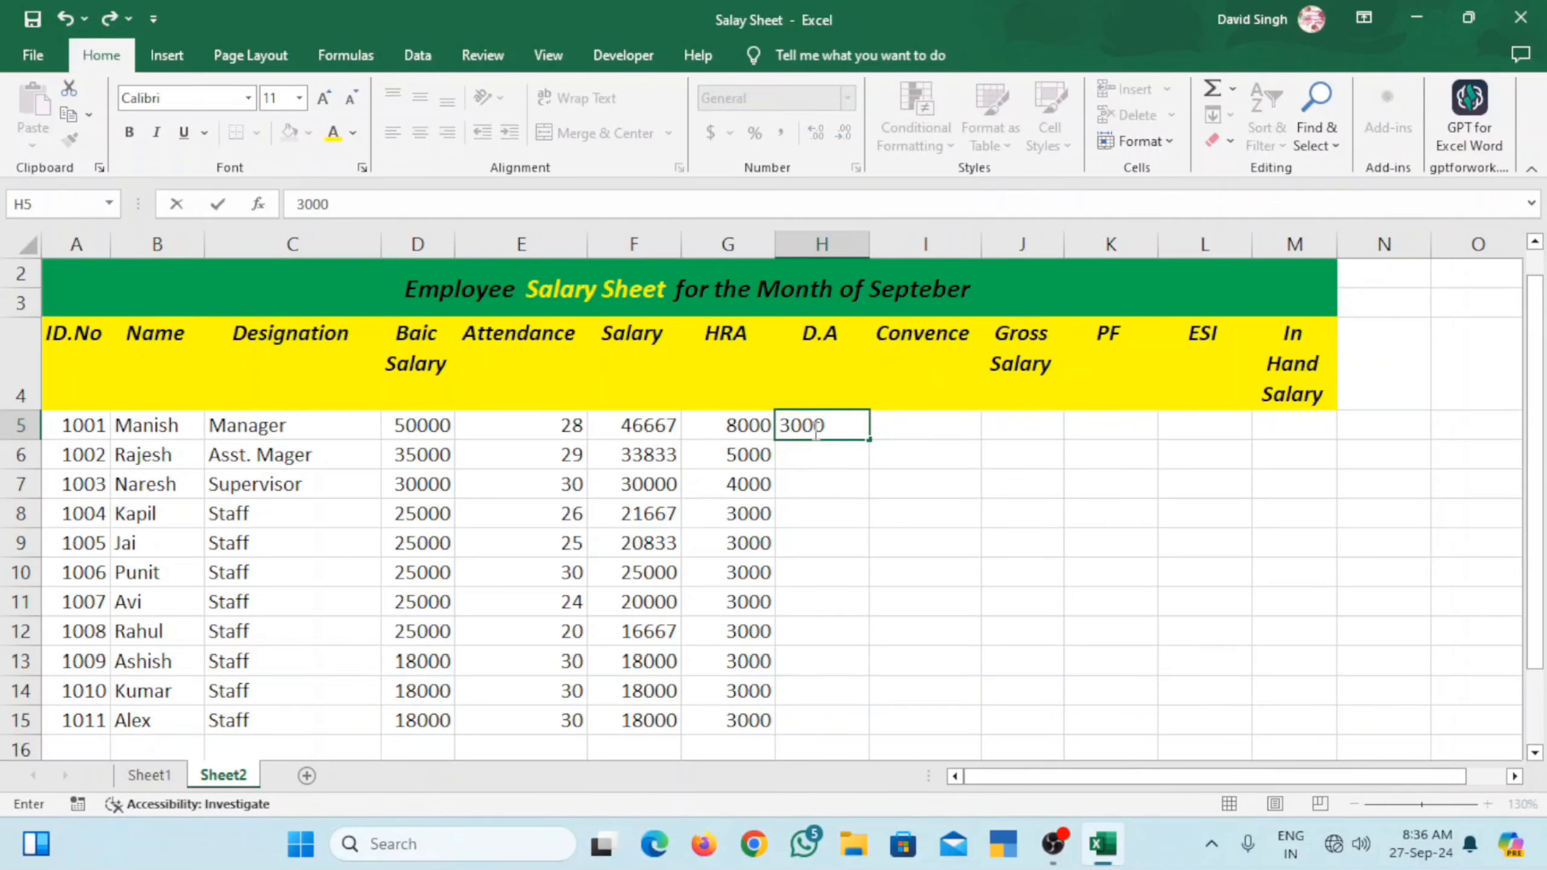
pyautogui.press('Return')
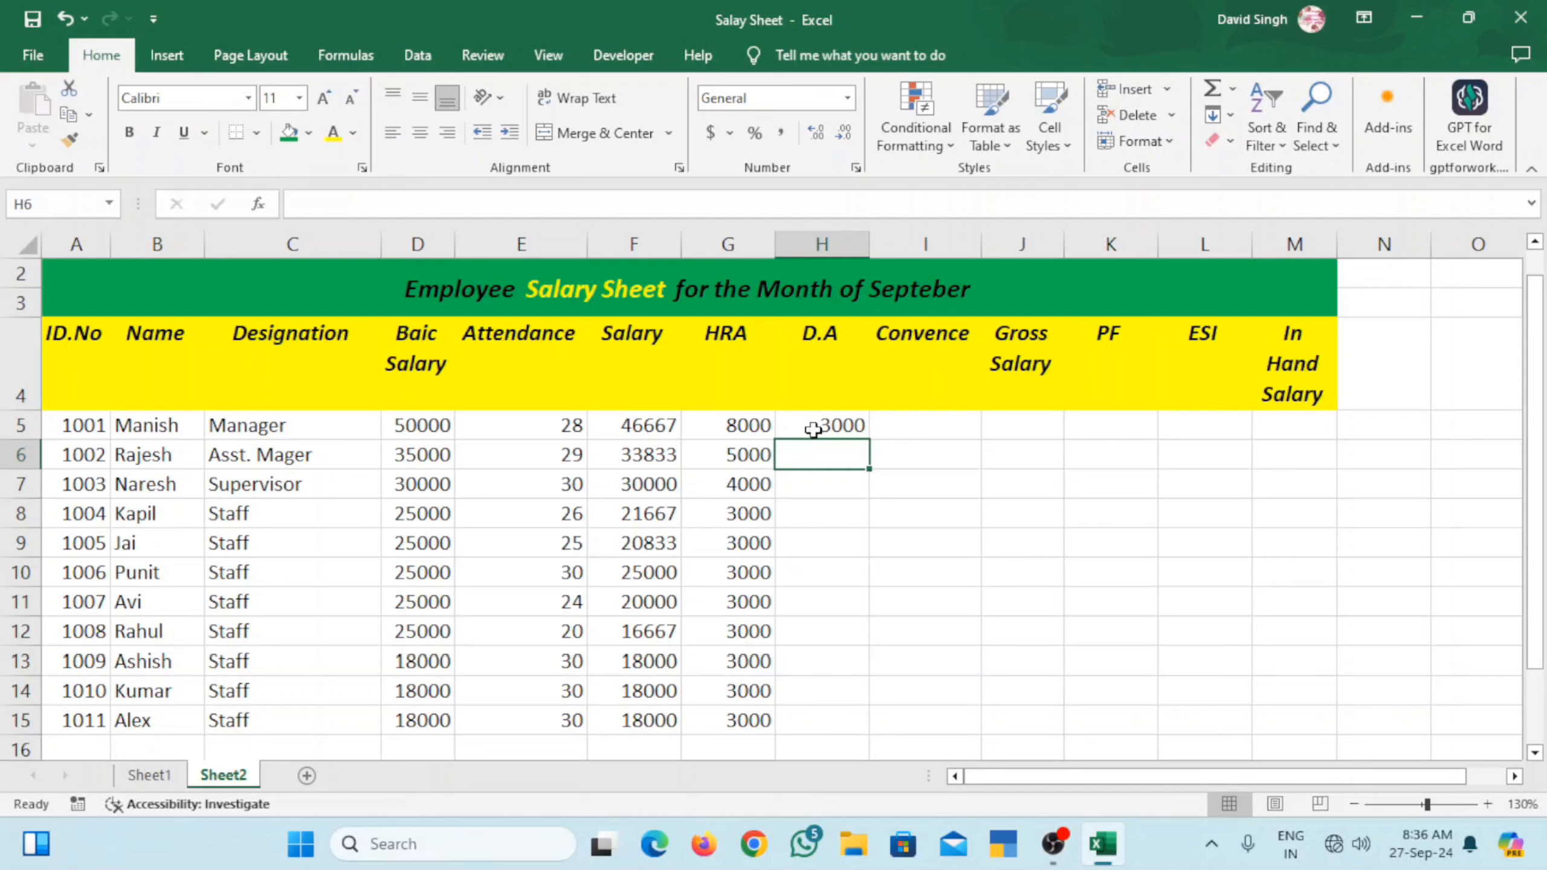
pyautogui.write('2000')
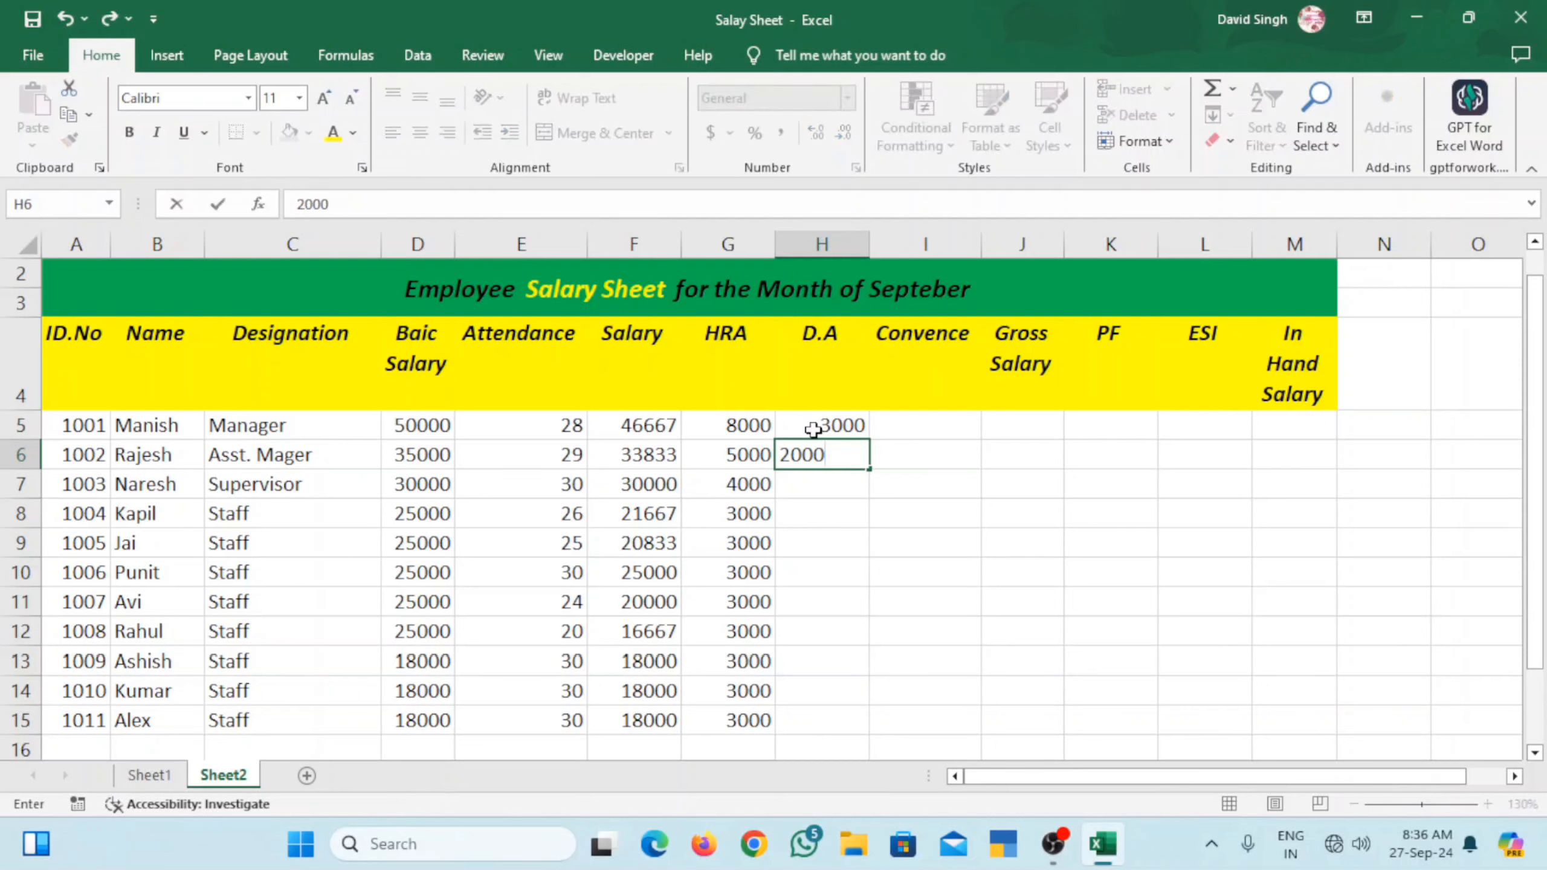
pyautogui.press('Return')
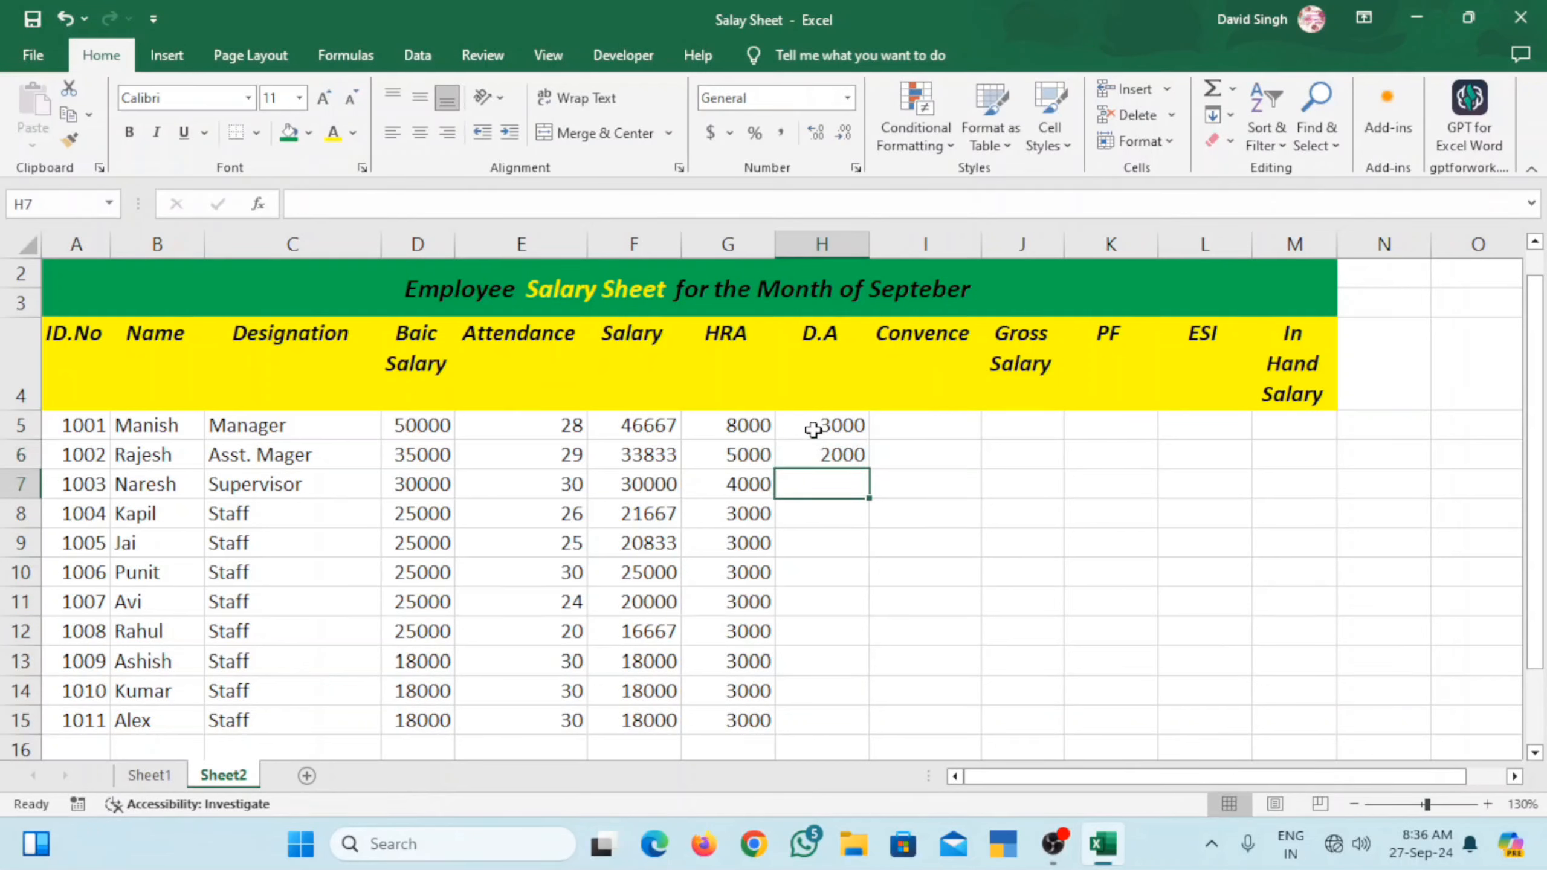
pyautogui.write('1500')
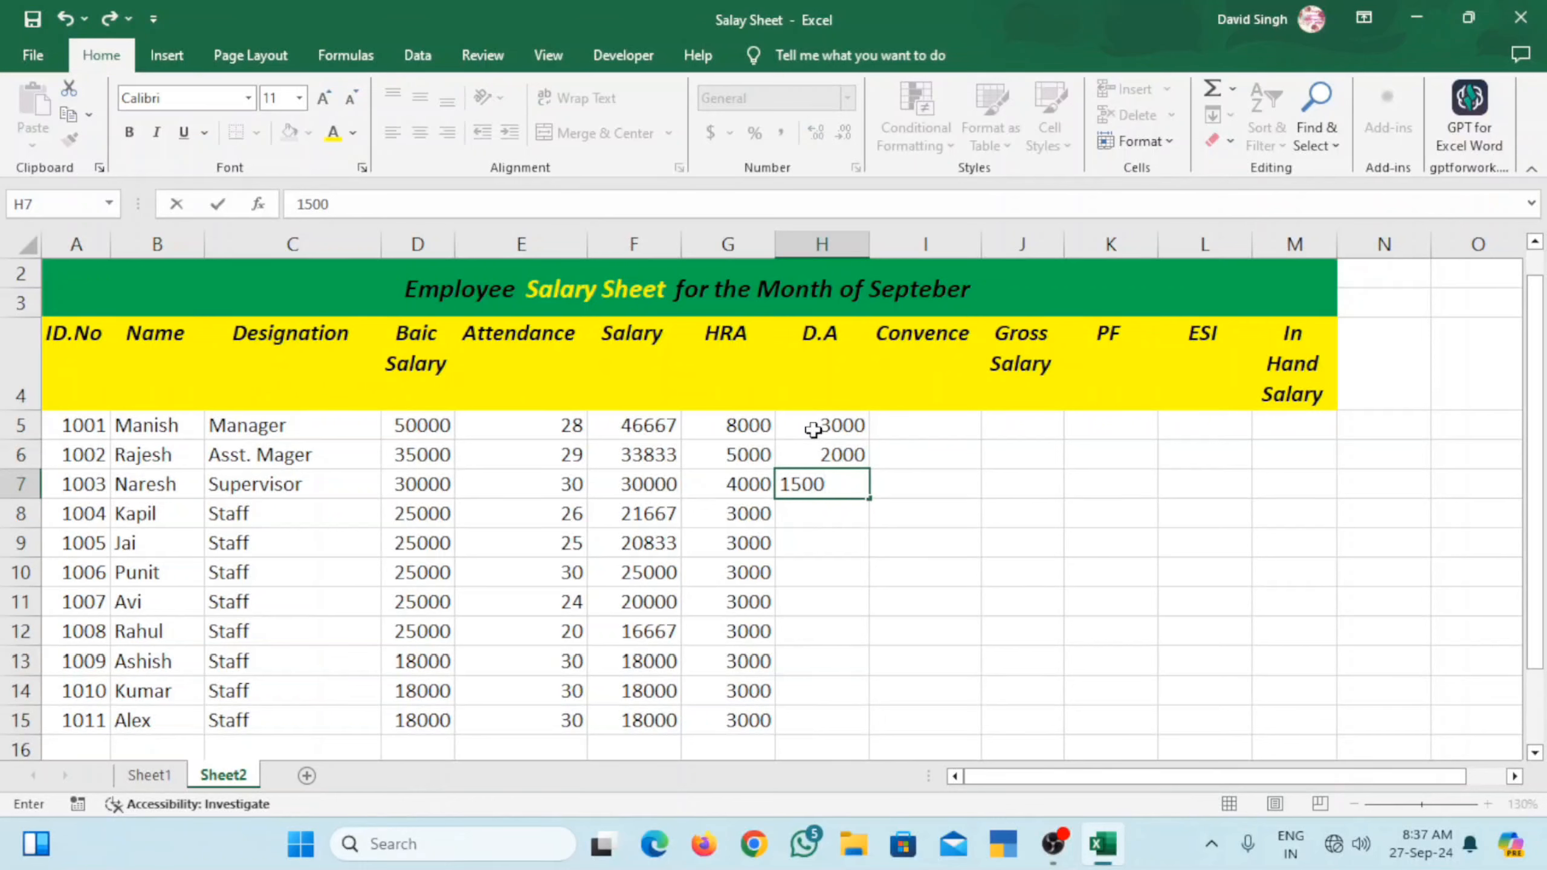
pyautogui.press('Return')
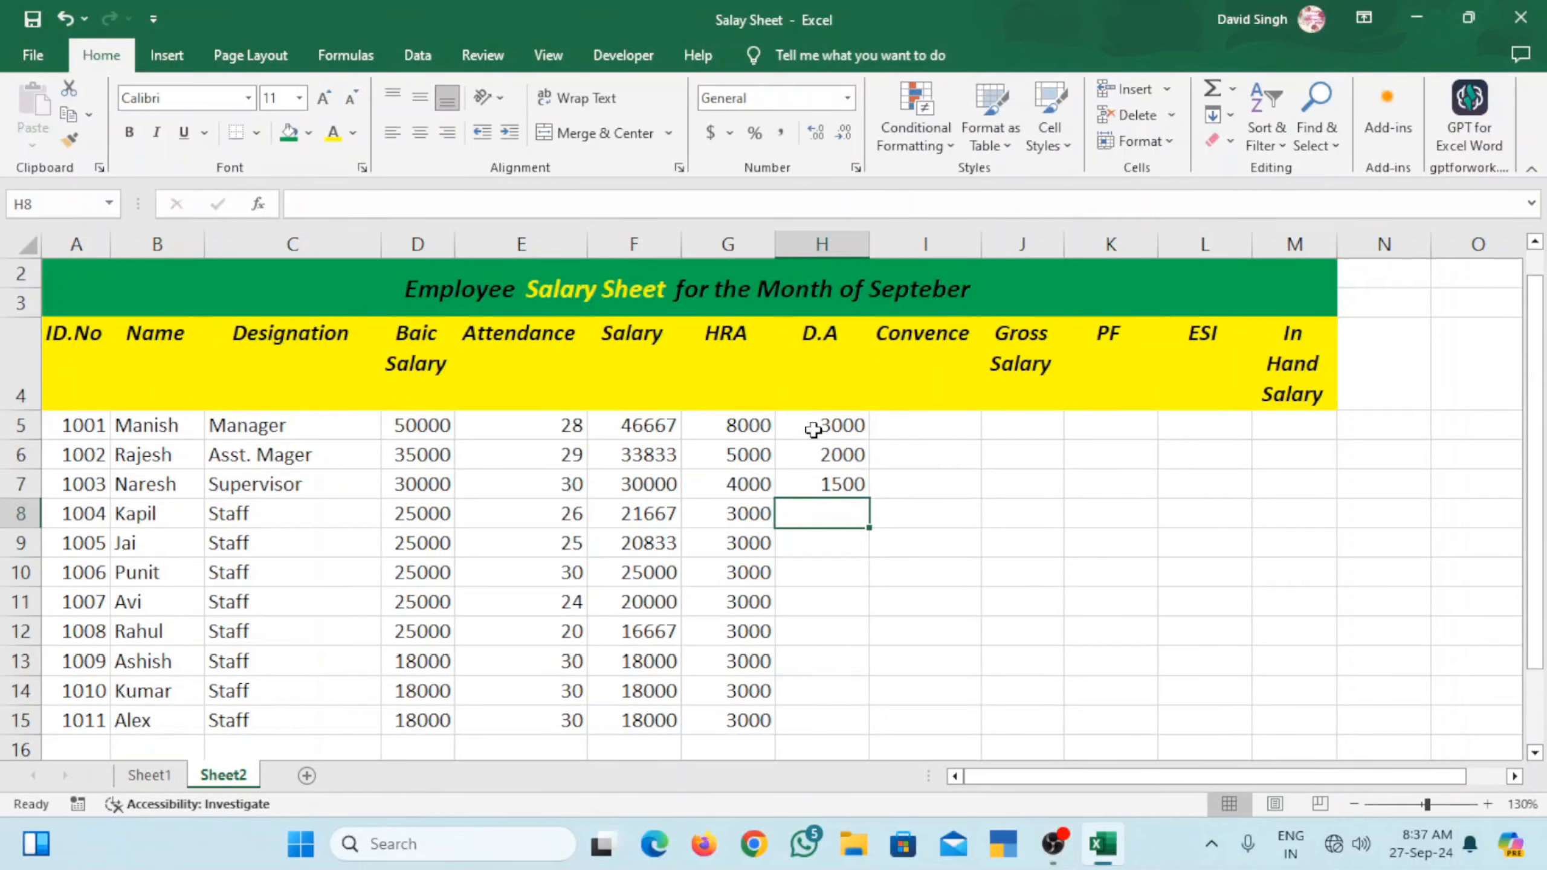
pyautogui.write('1000')
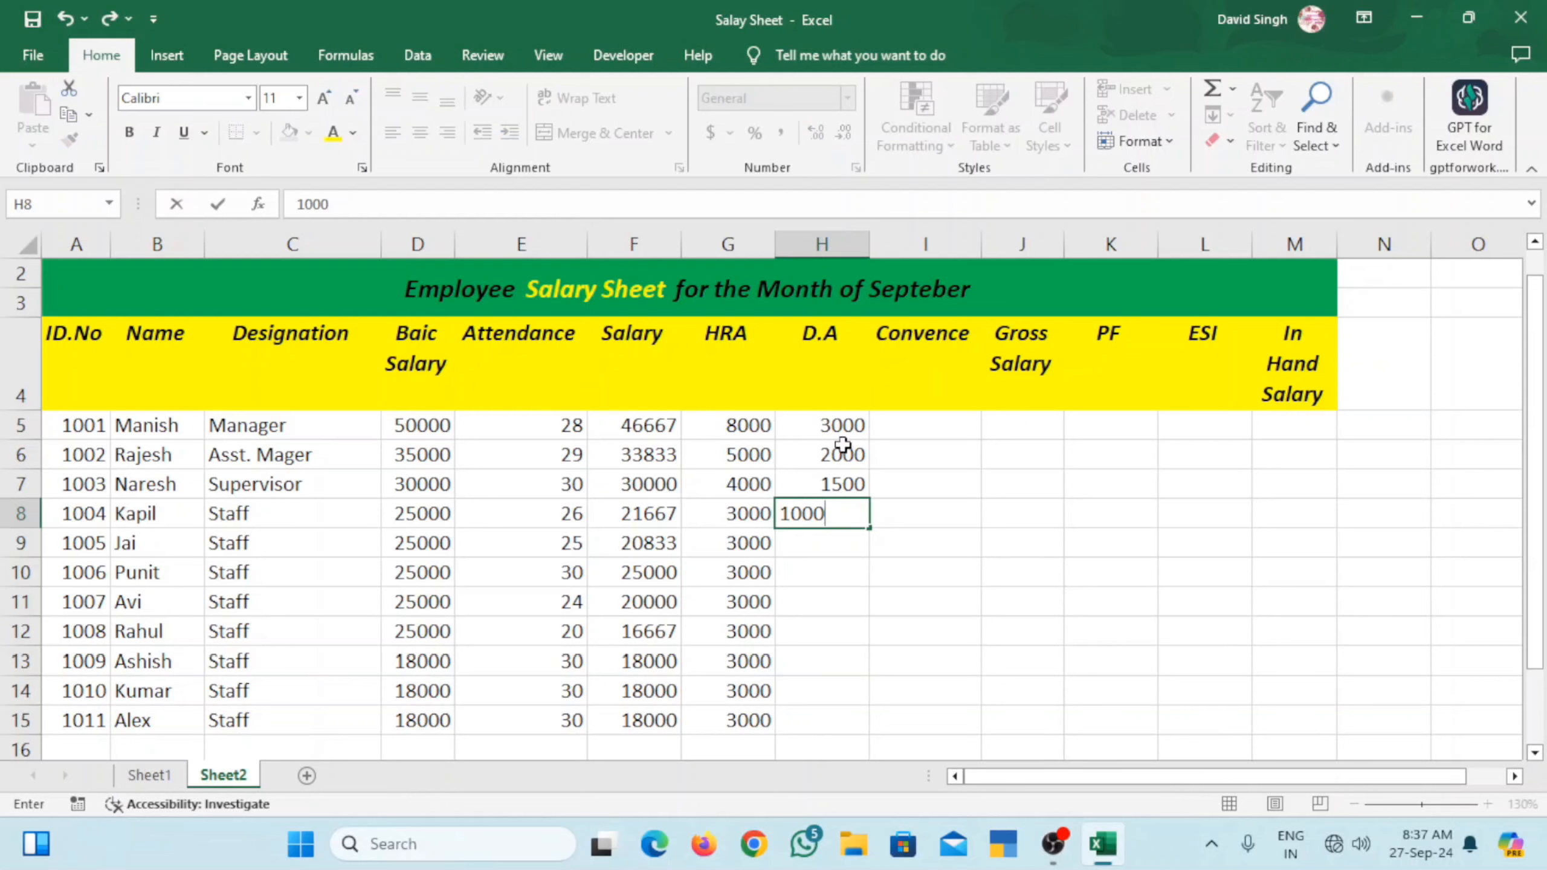
pyautogui.click(857, 484)
pyautogui.doubleClick(857, 484)
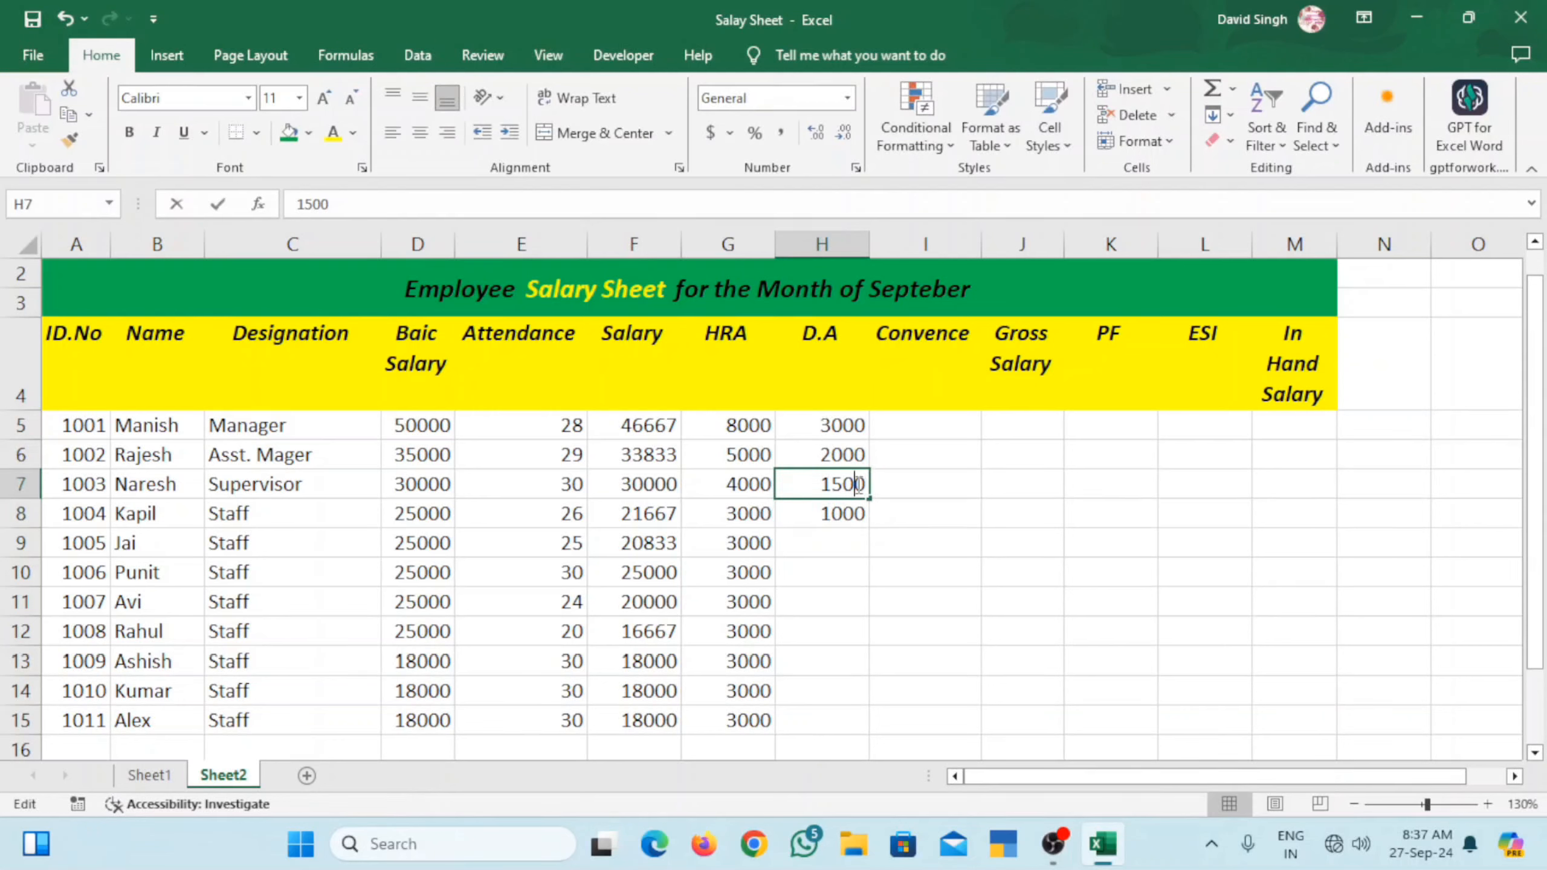
pyautogui.write('0')
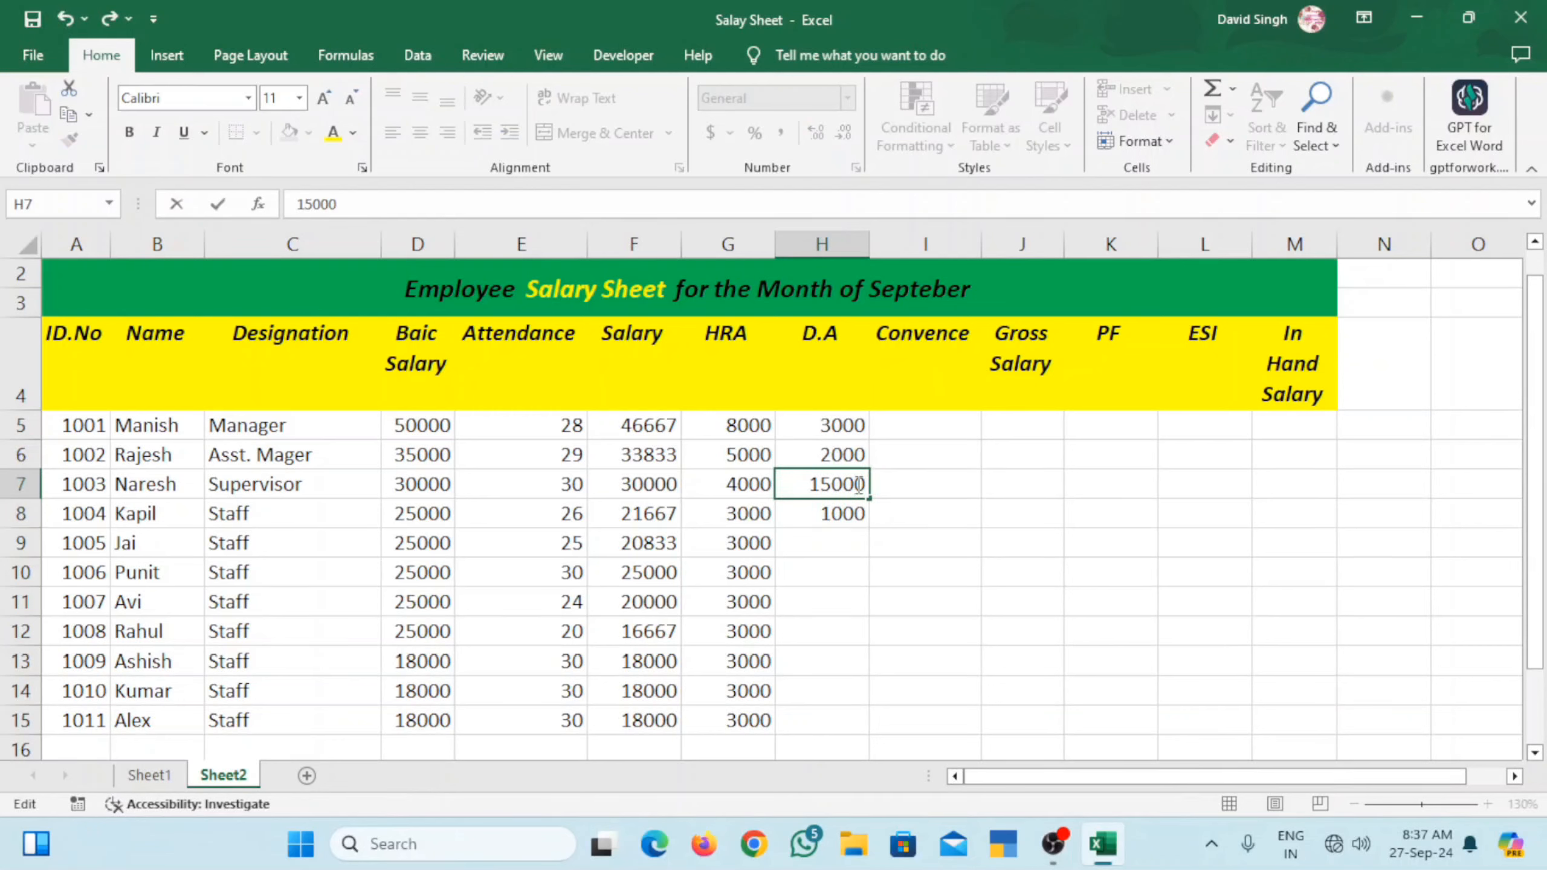
pyautogui.press('BackSpace')
# - Copy the D.A amount in H8 down through H15 for the remaining staff rows
pyautogui.click(866, 518)
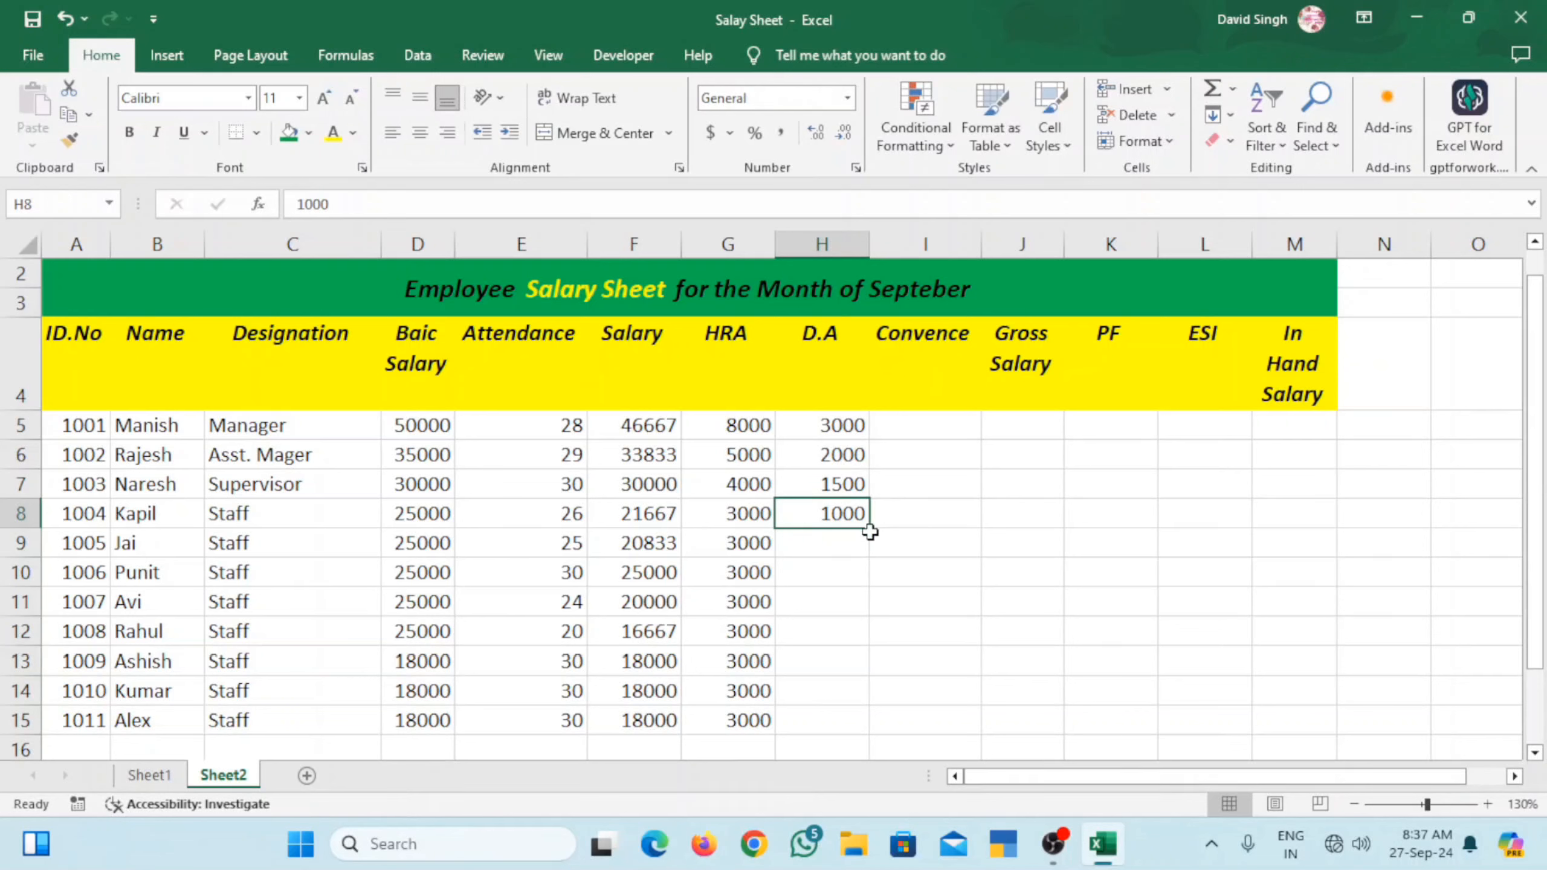
pyautogui.moveTo(869, 528); pyautogui.dragTo(858, 726)
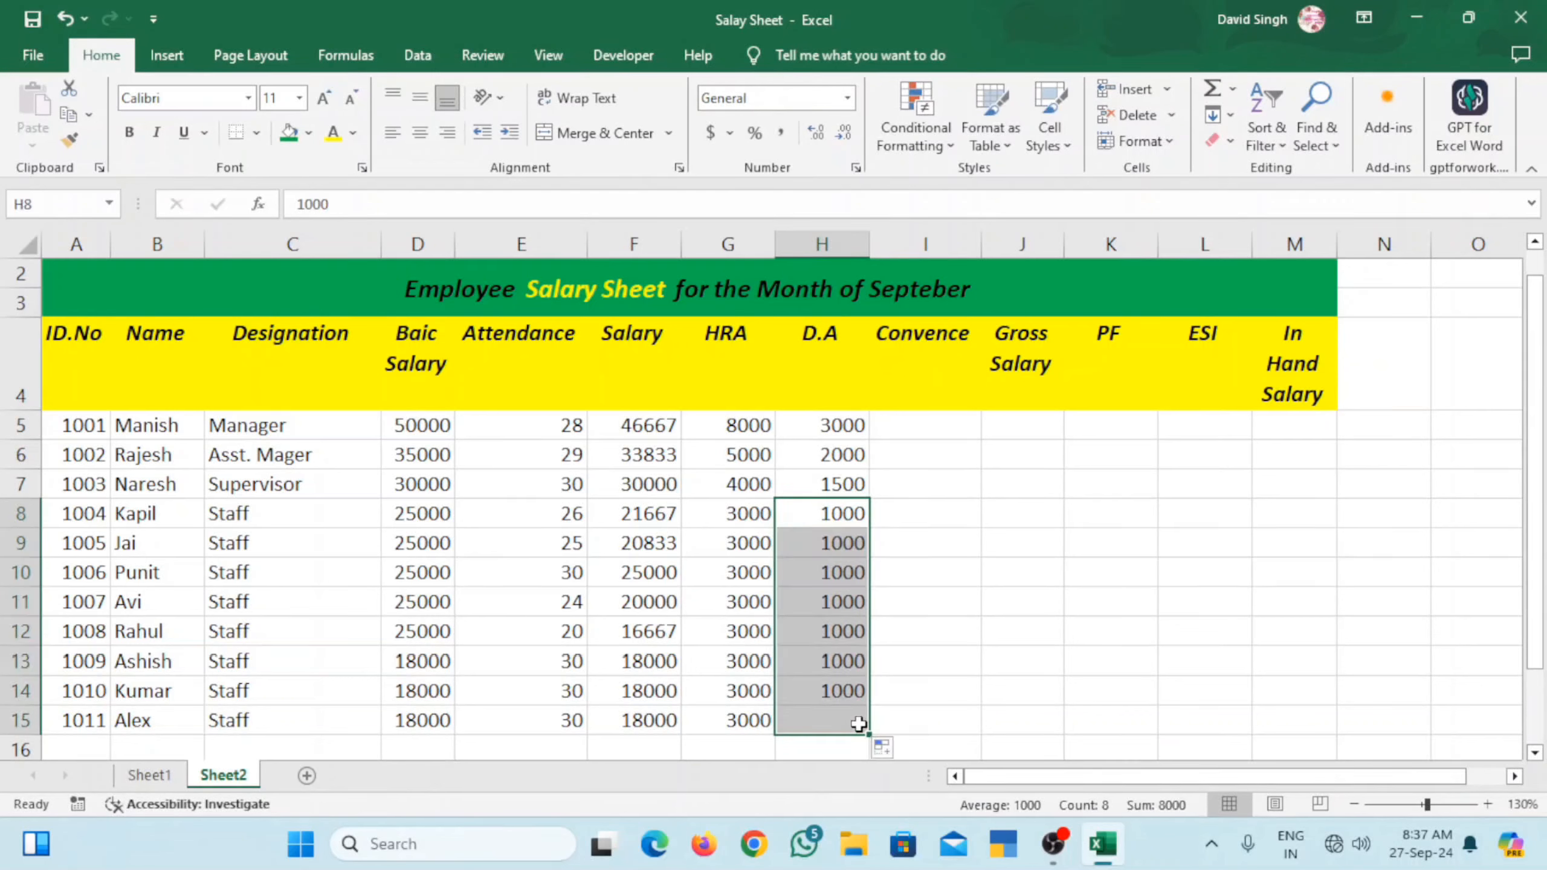
# - Enter Convence amounts of 6000, 5000 and 4000 in cells I5 to I7
pyautogui.click(915, 432)
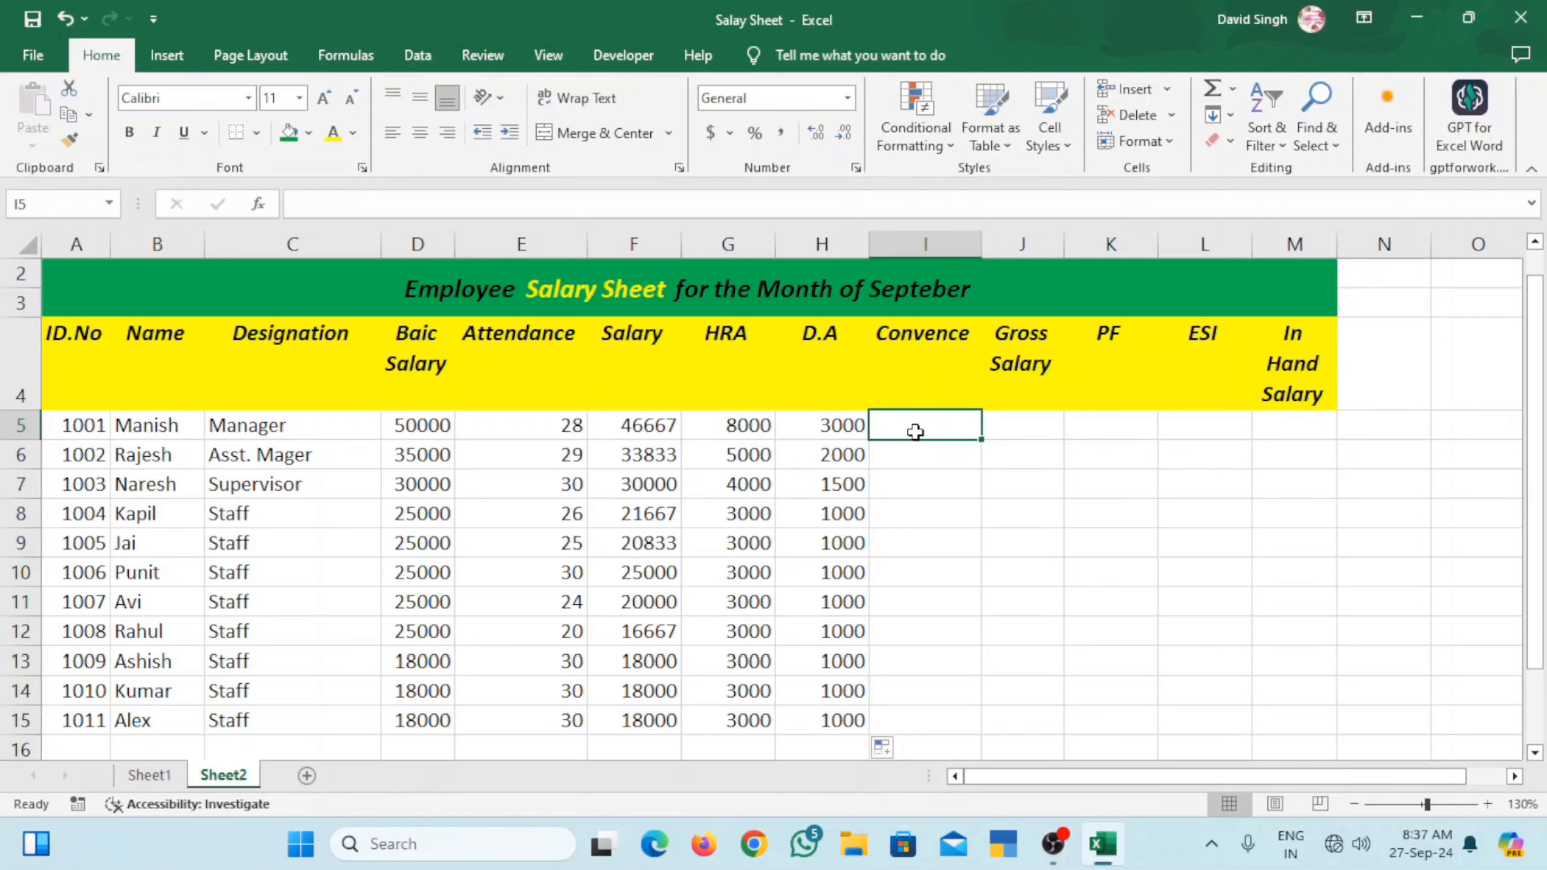
pyautogui.write('600')
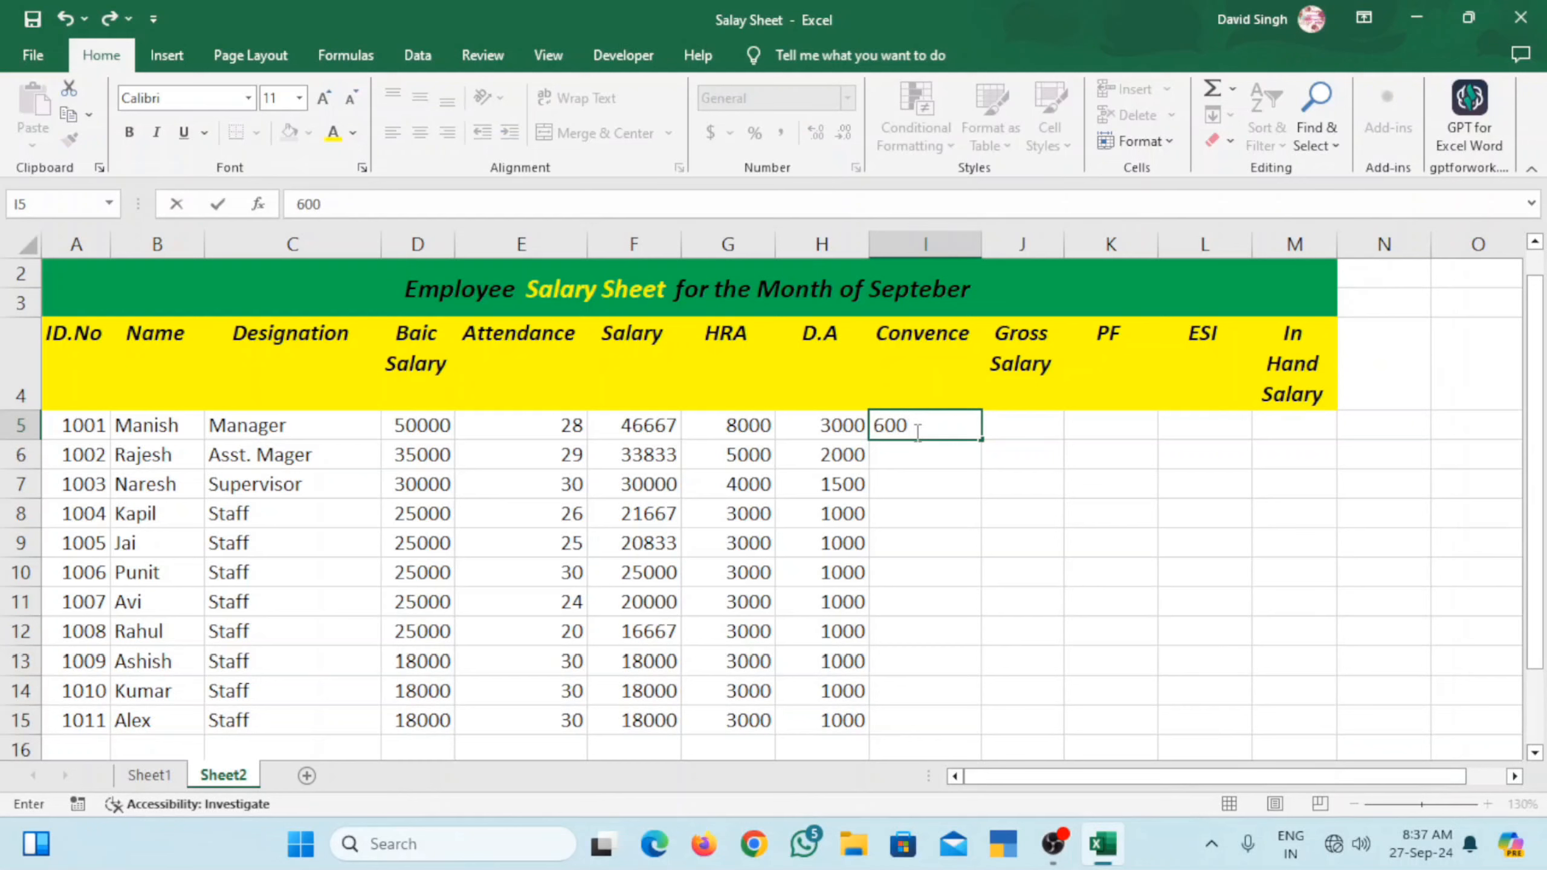
pyautogui.write('0')
pyautogui.press('Return')
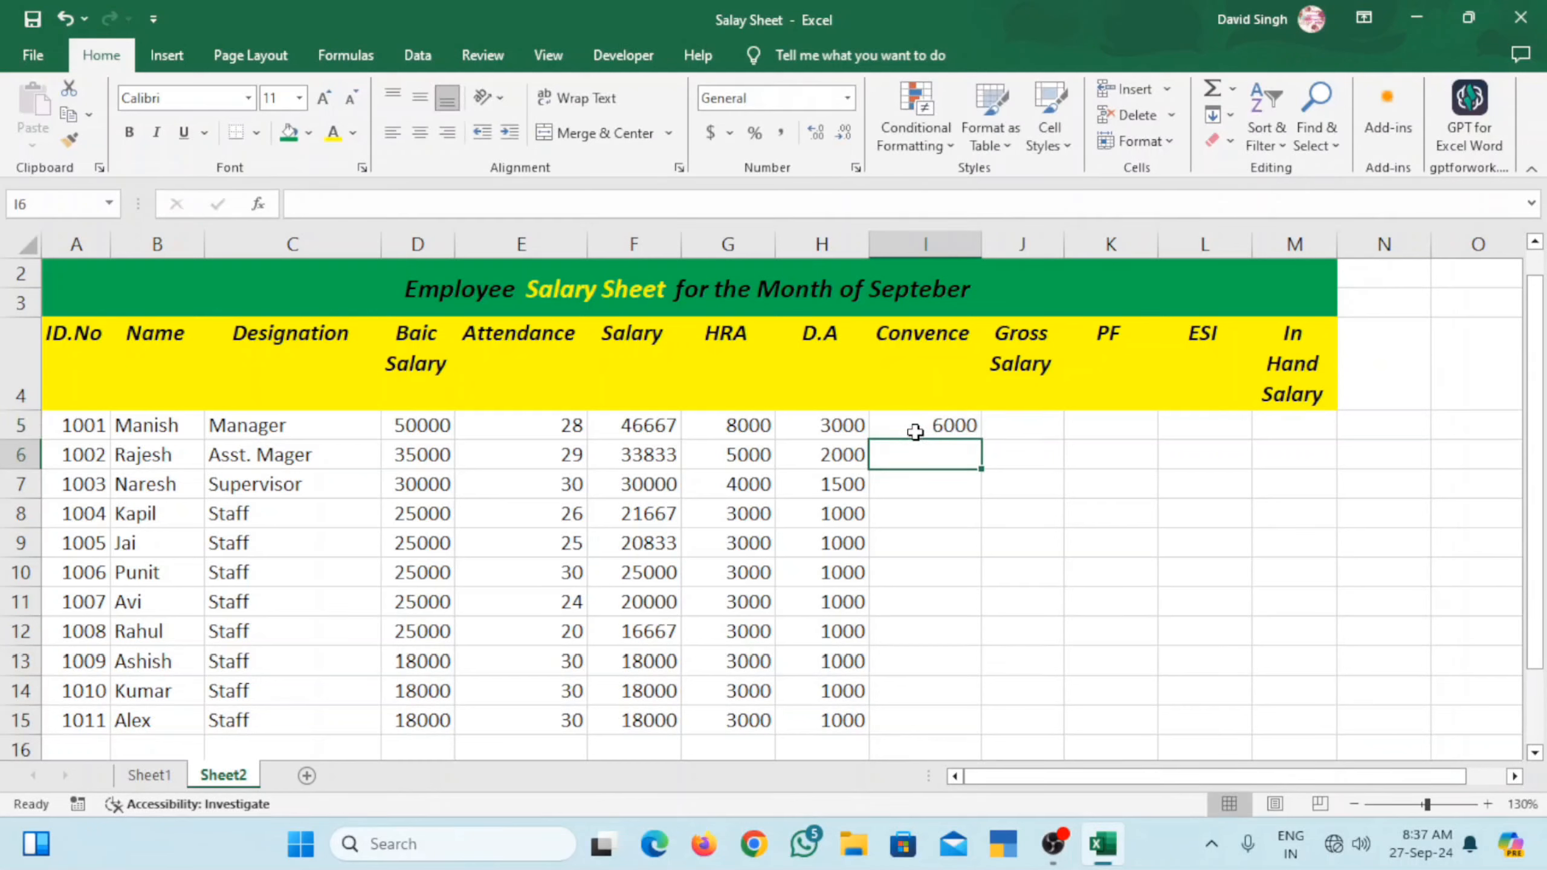
pyautogui.write('5000')
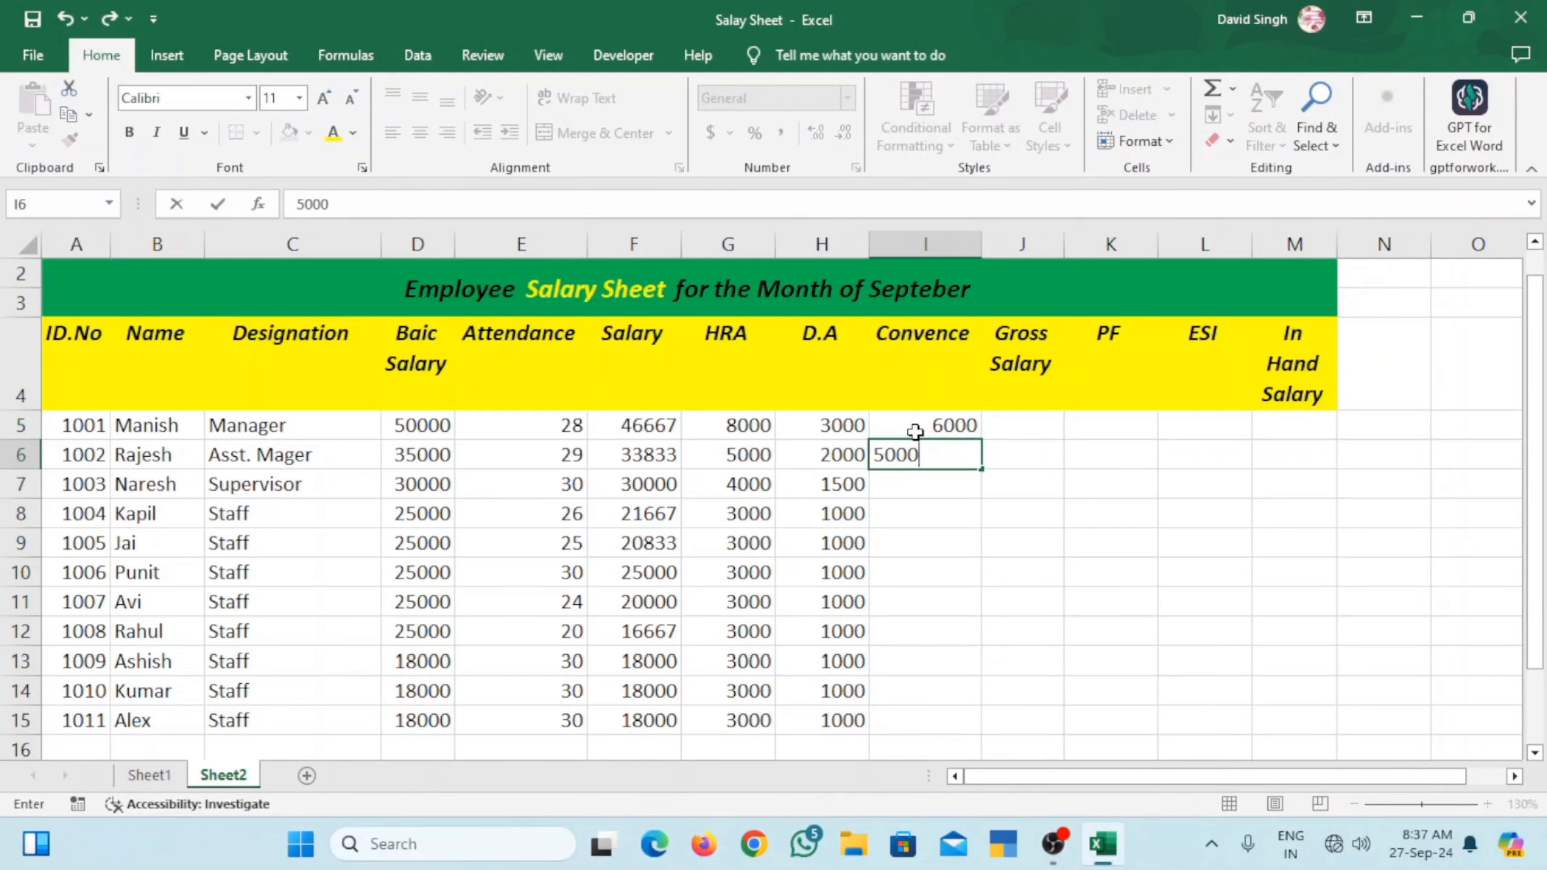
pyautogui.press('Return')
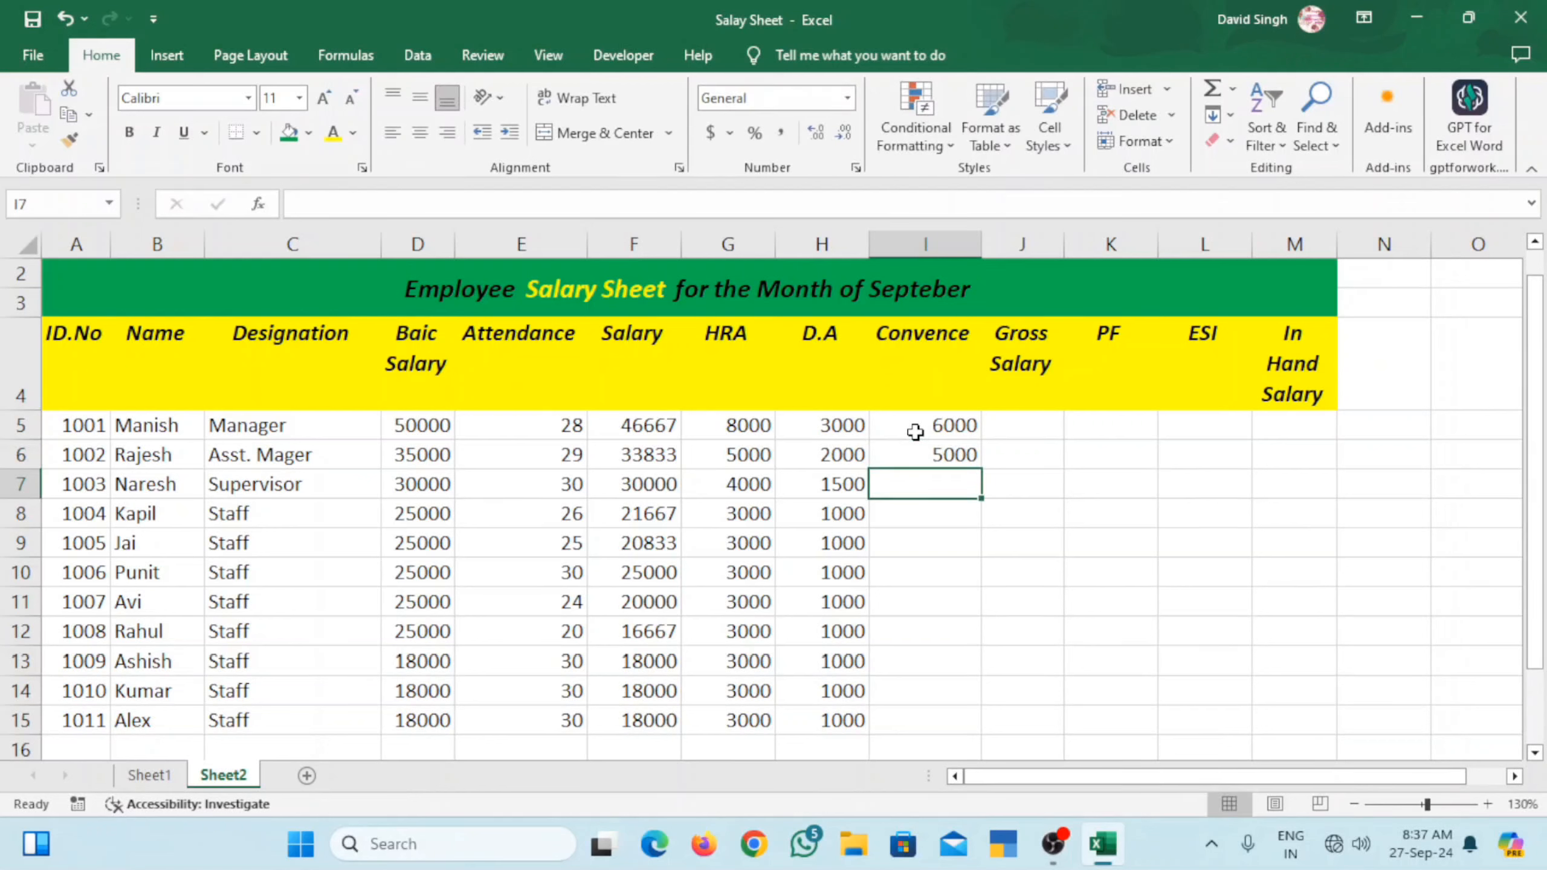
pyautogui.write('4000')
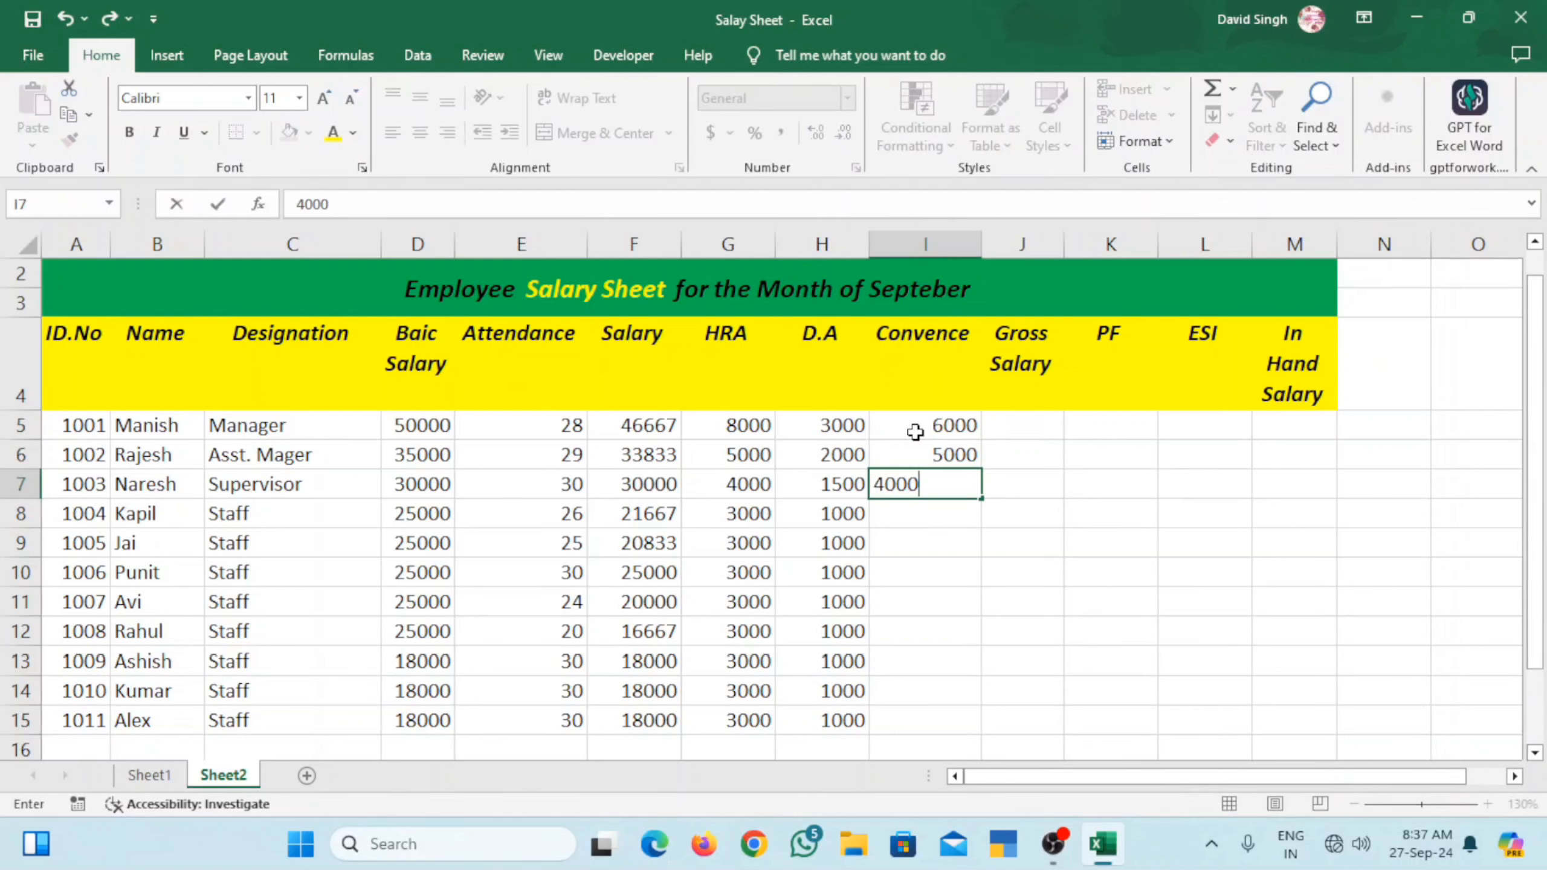
pyautogui.press('Return')
# - Enter Convence amounts of 3000 in I8 and 2000 in I9, copying the 2000 down through I15
pyautogui.write('3000')
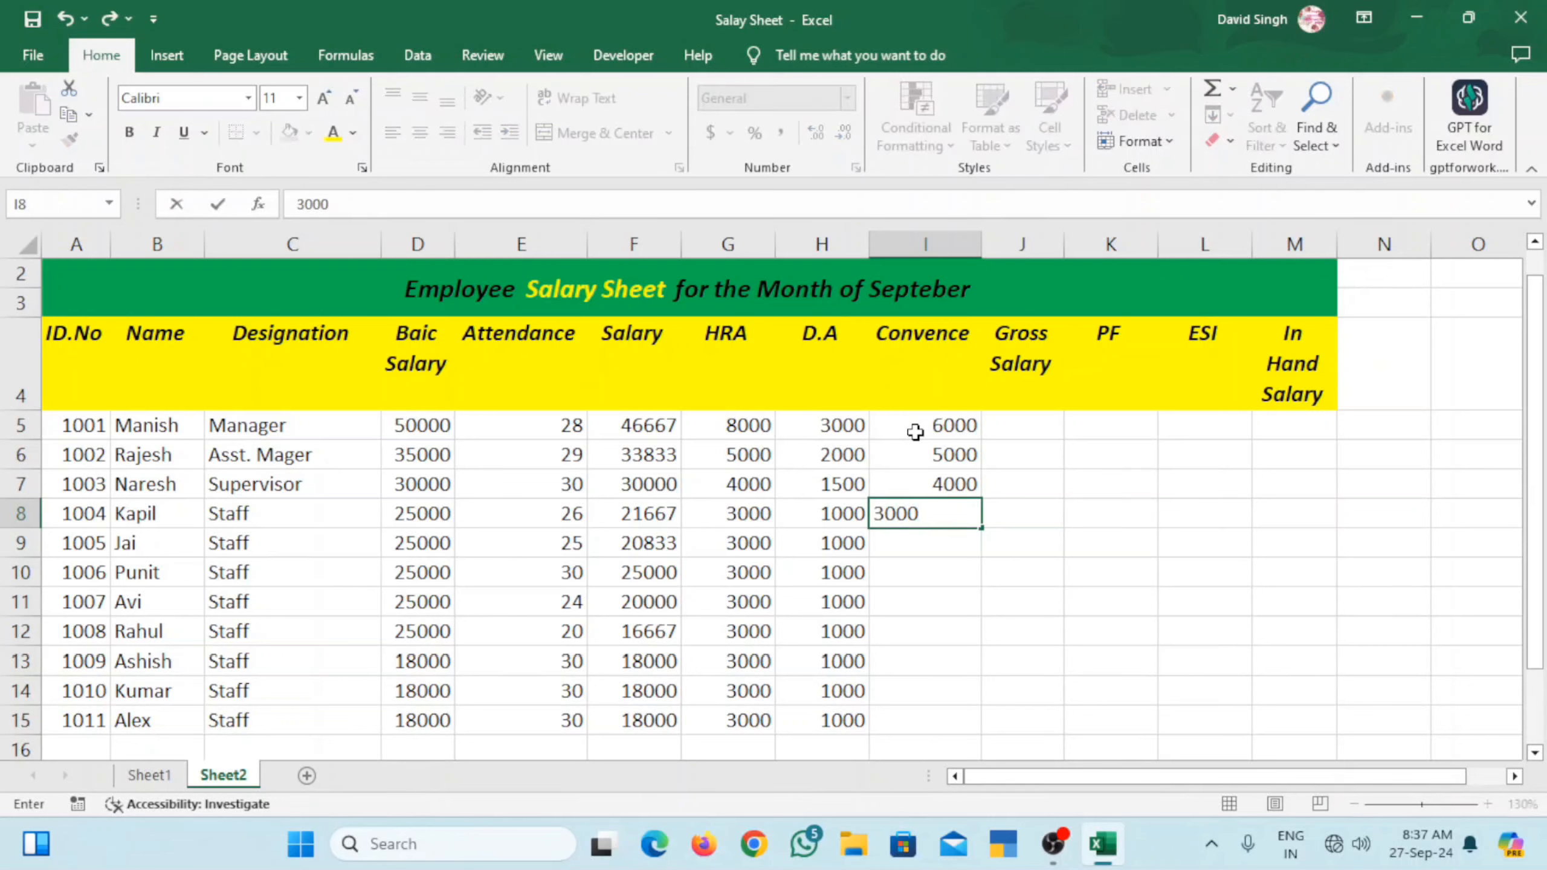
pyautogui.press('Return')
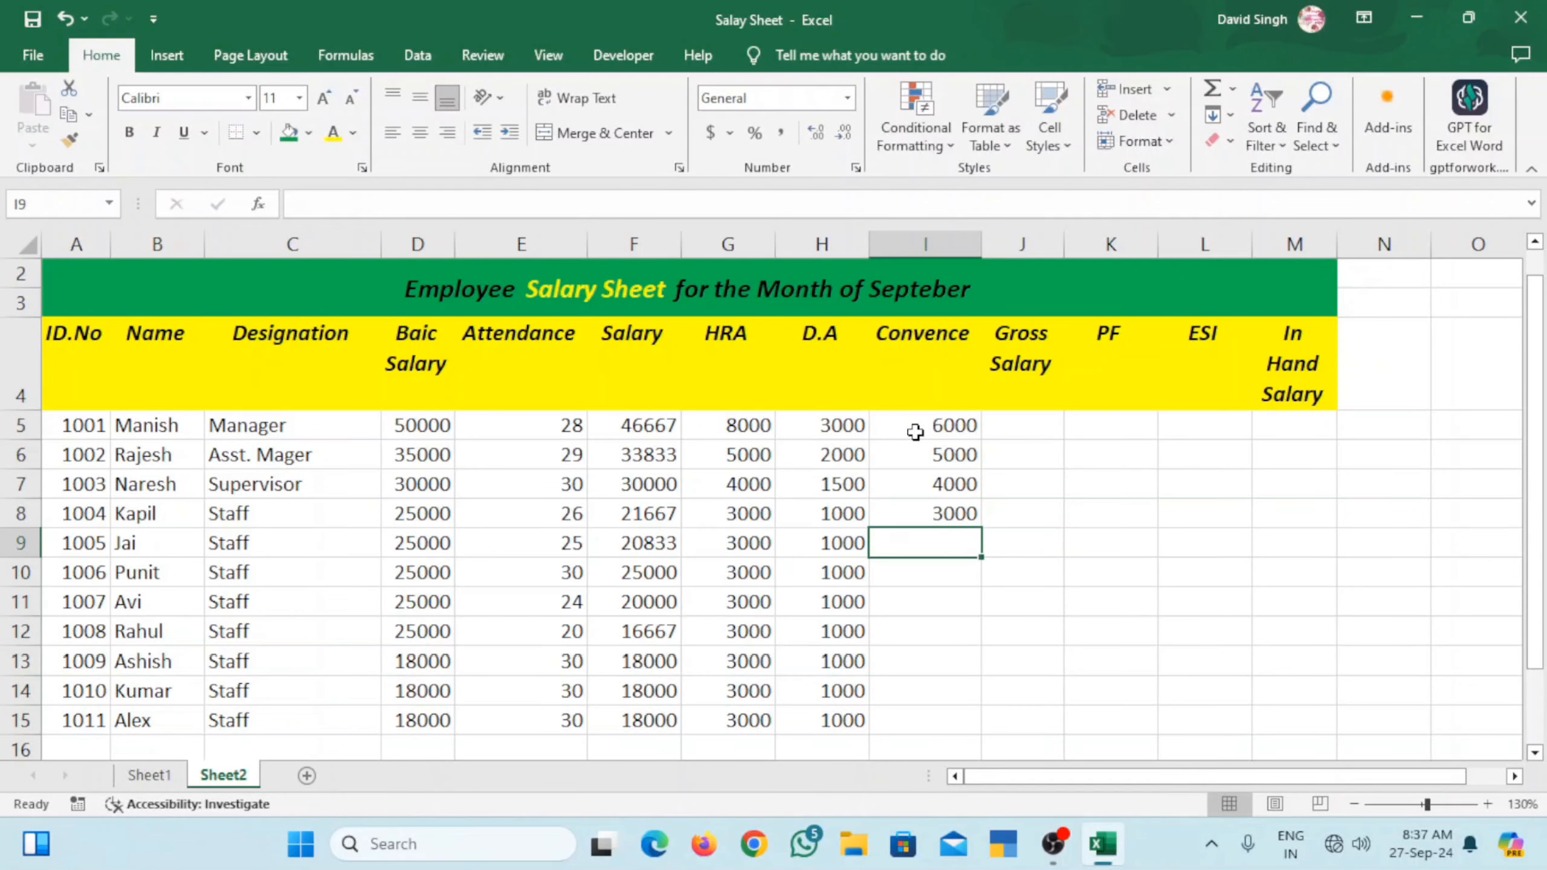
pyautogui.write('2000')
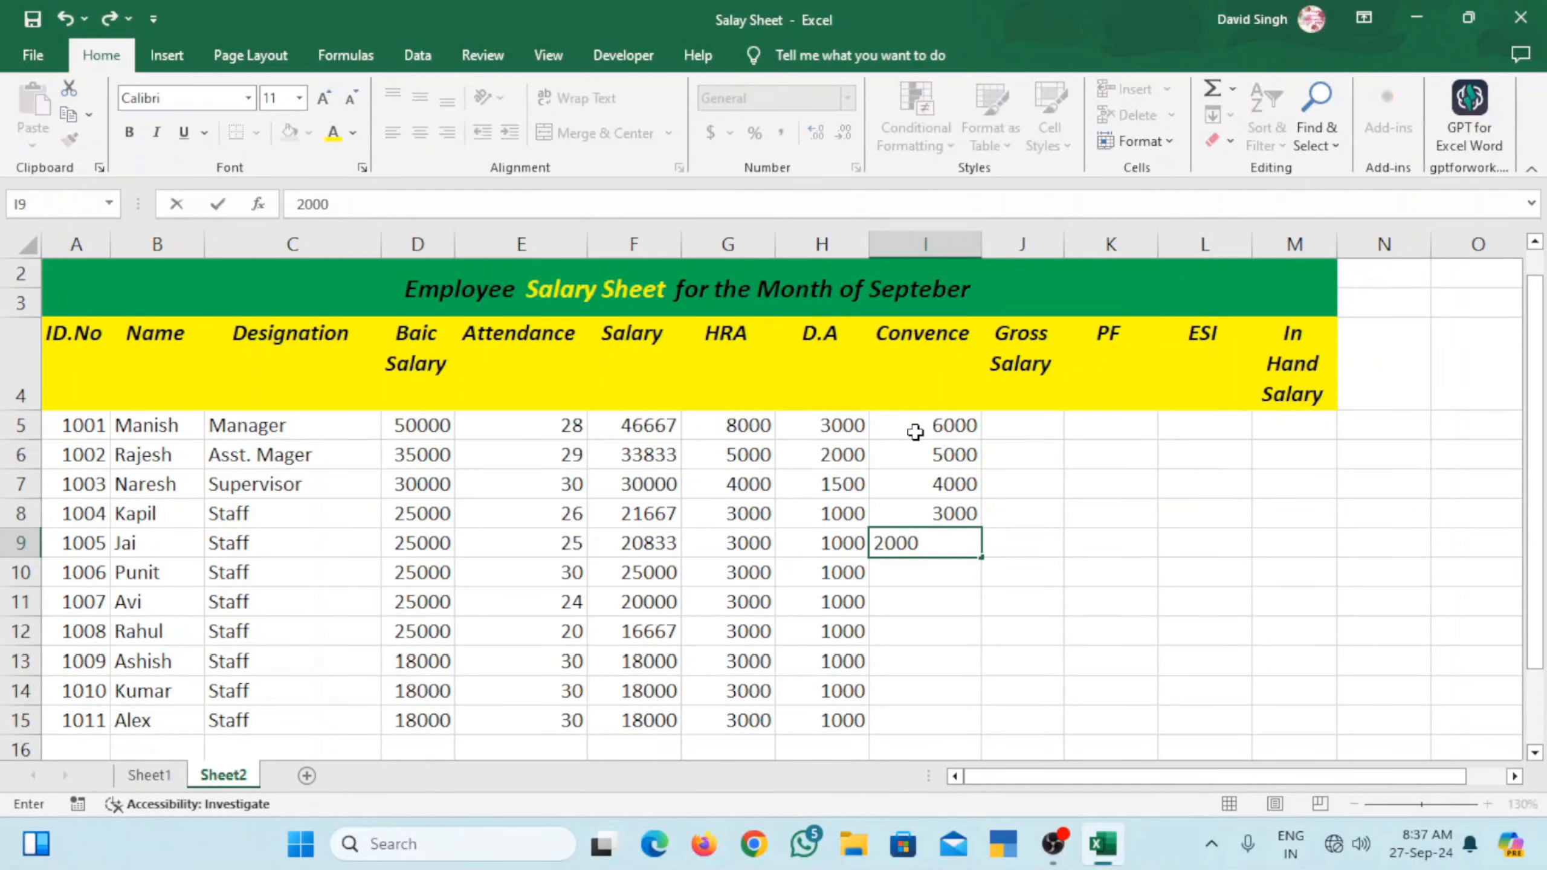
pyautogui.press('Return')
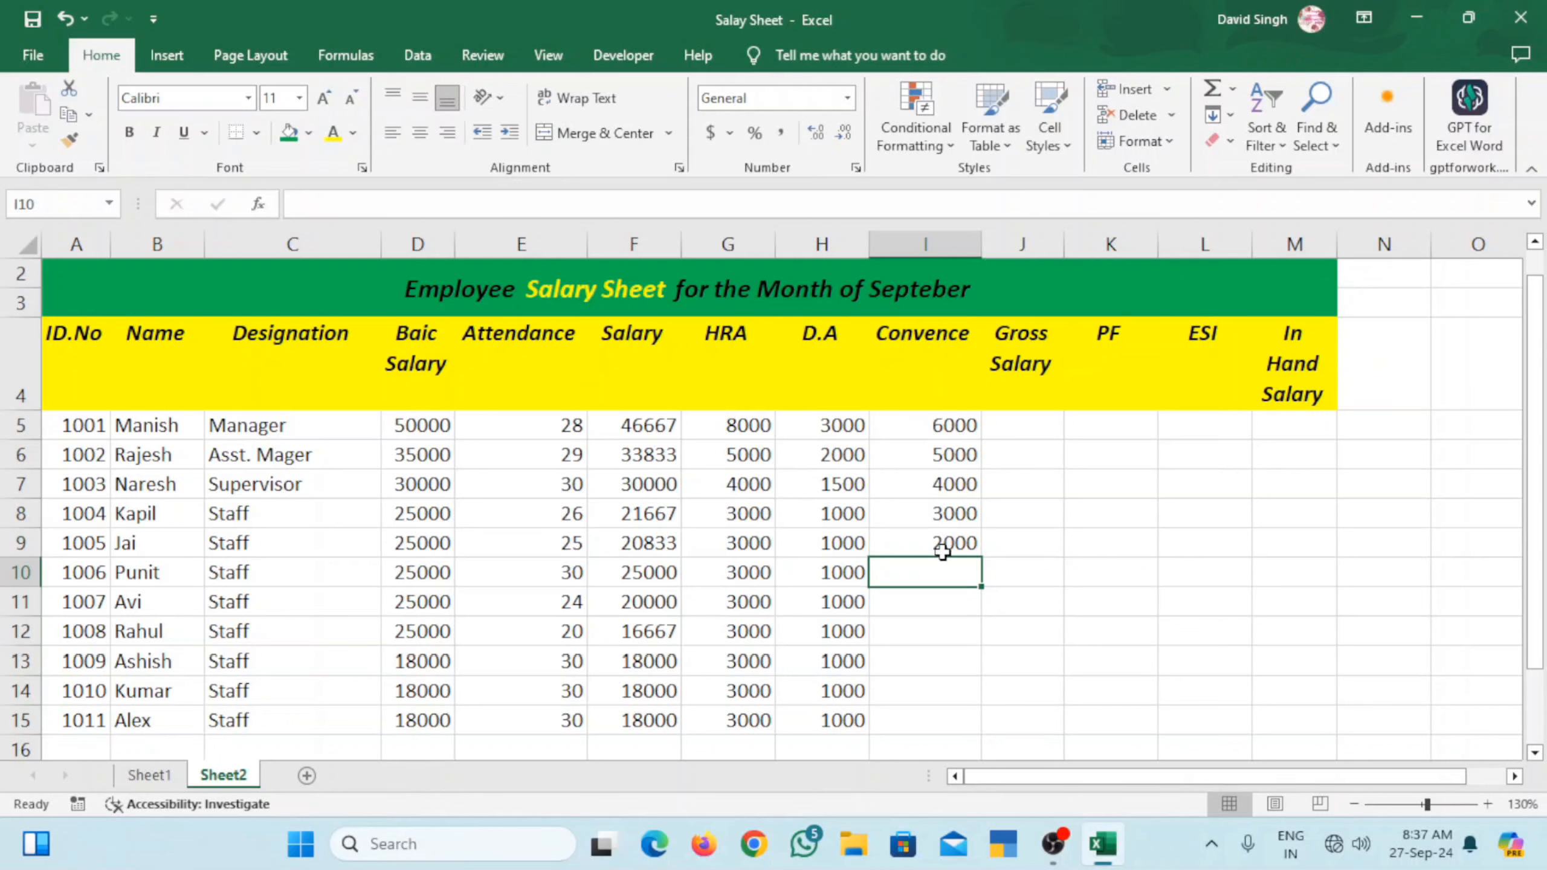
pyautogui.click(962, 547)
pyautogui.moveTo(981, 557); pyautogui.dragTo(977, 728)
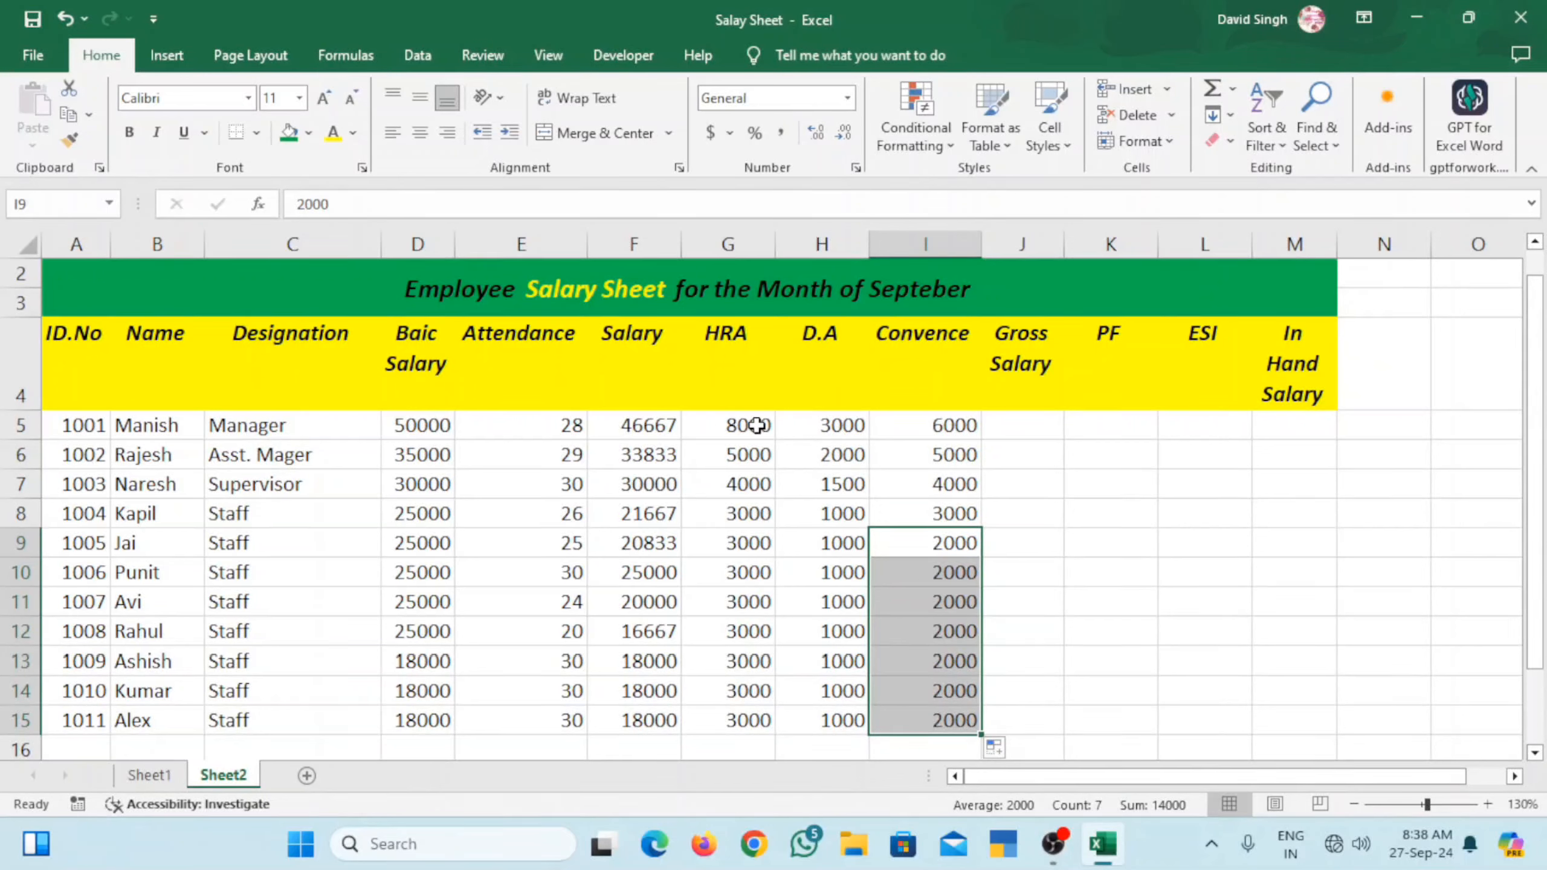
# - Calculate the gross salary in J5 with the formula =F5+G5+H5+I5 and copy it down through J15
pyautogui.click(937, 425)
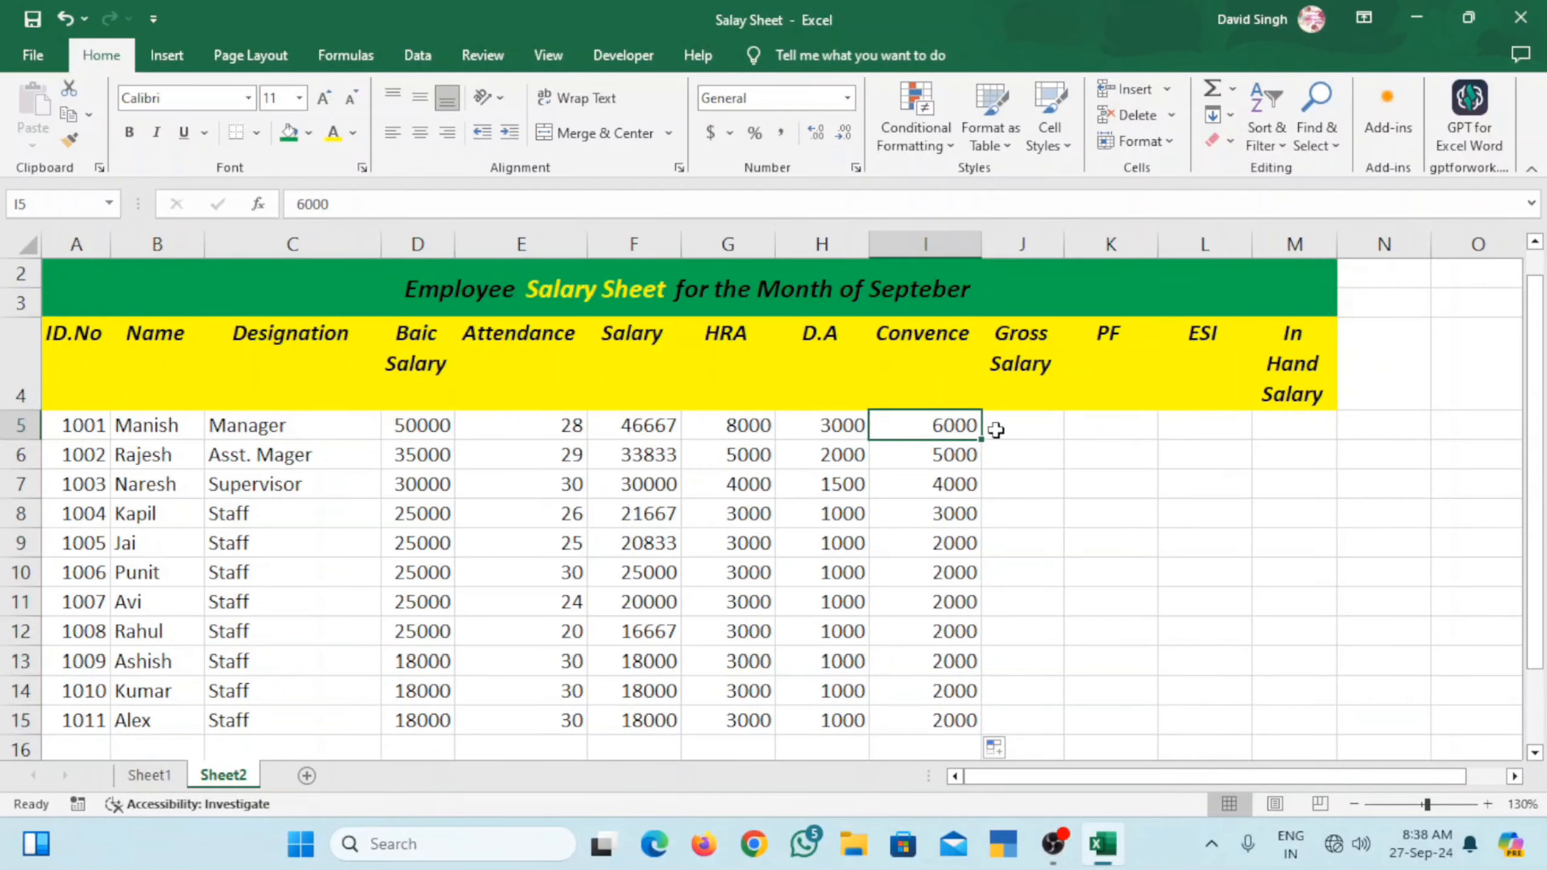
pyautogui.click(1014, 427)
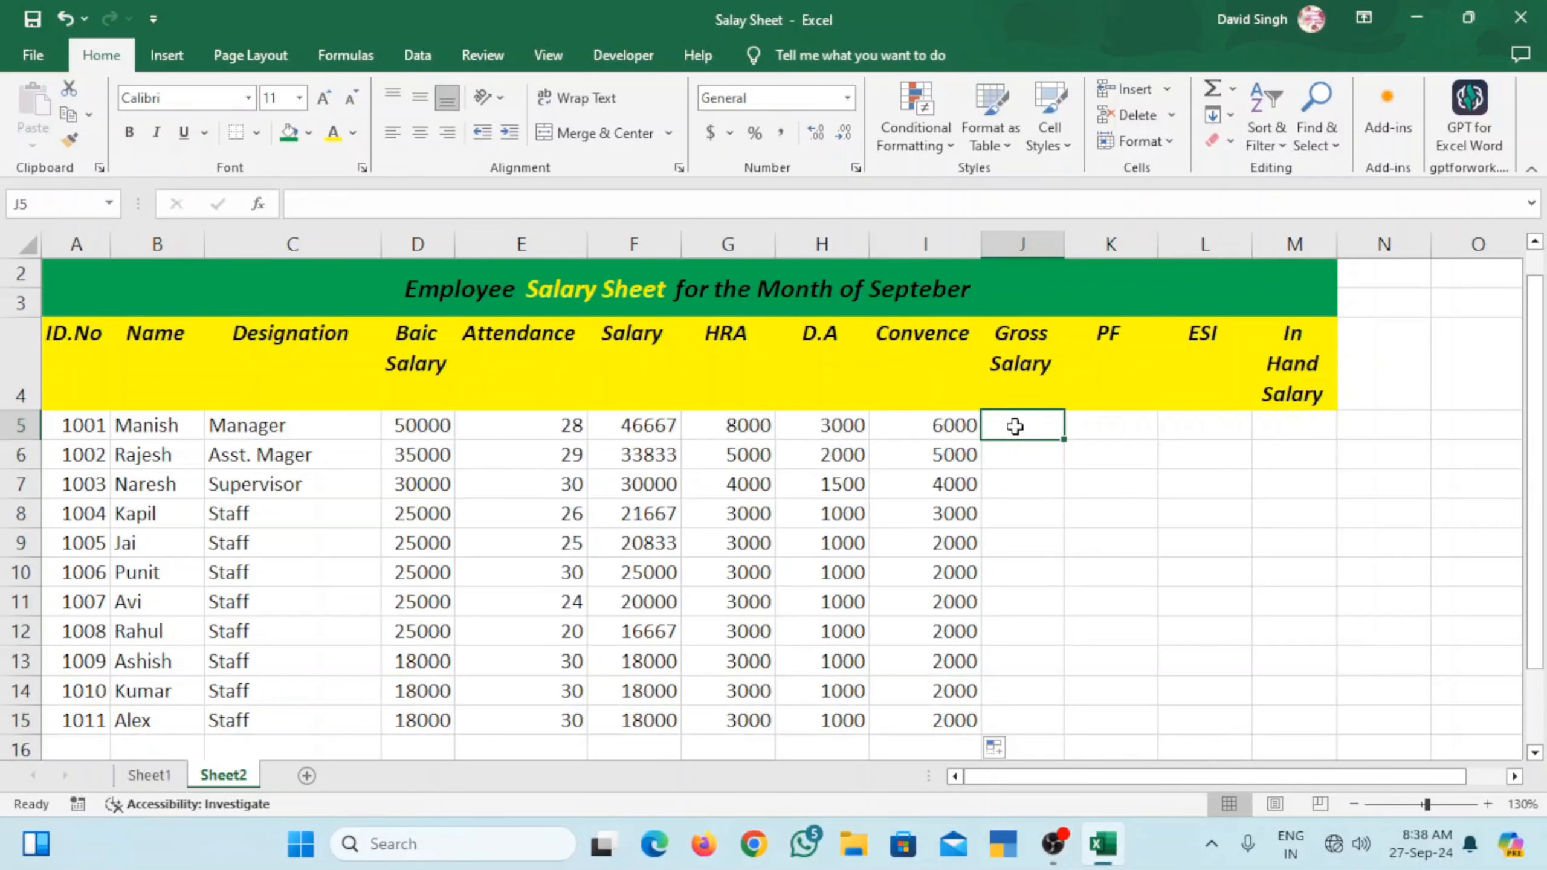
pyautogui.write('=')
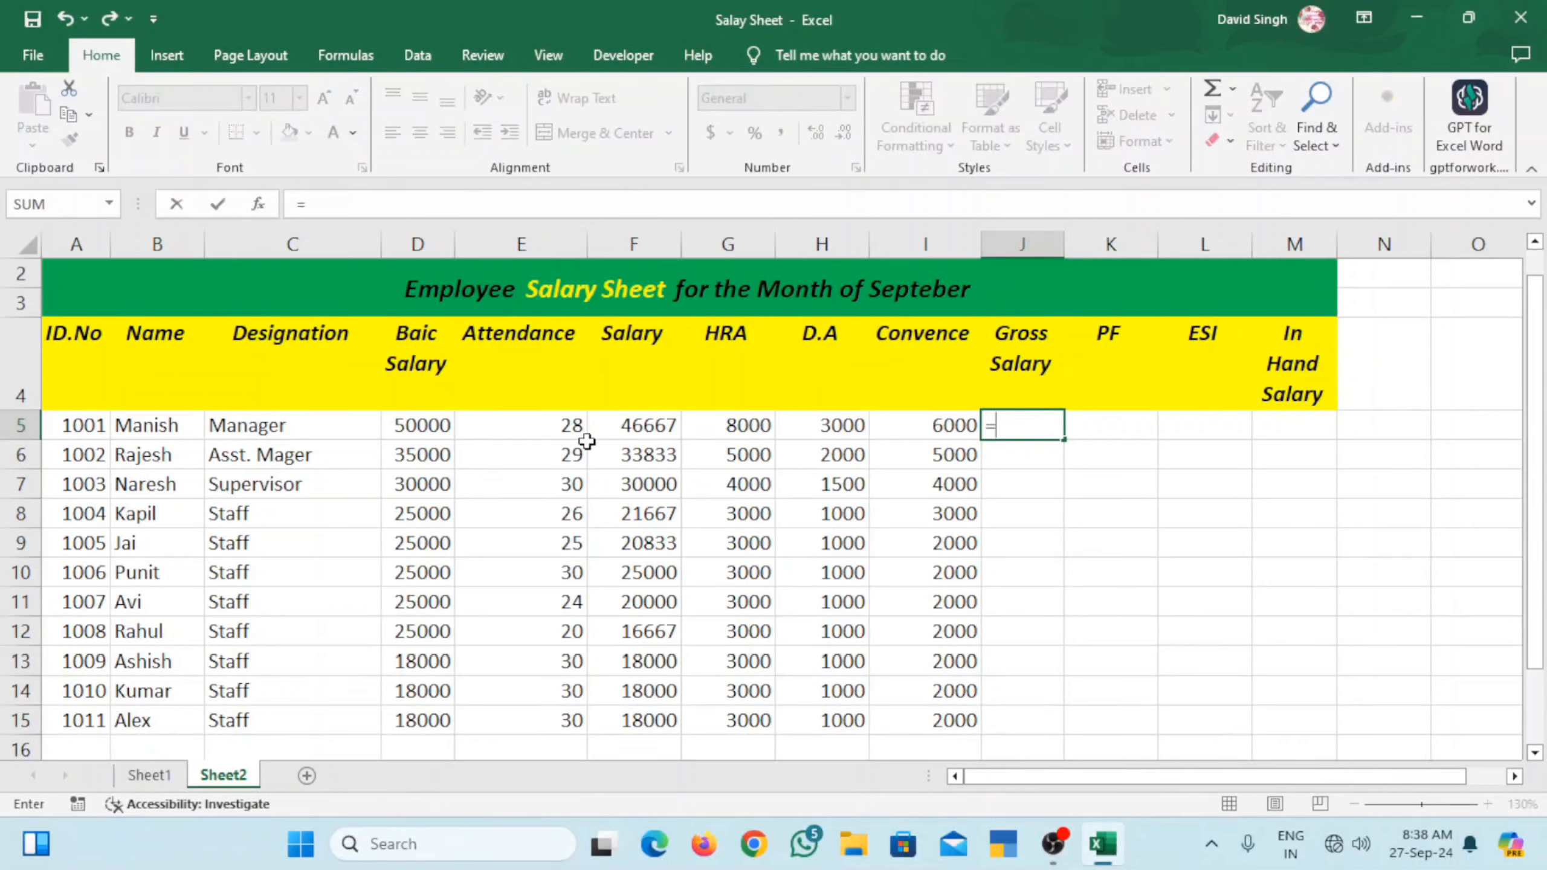
pyautogui.click(436, 423)
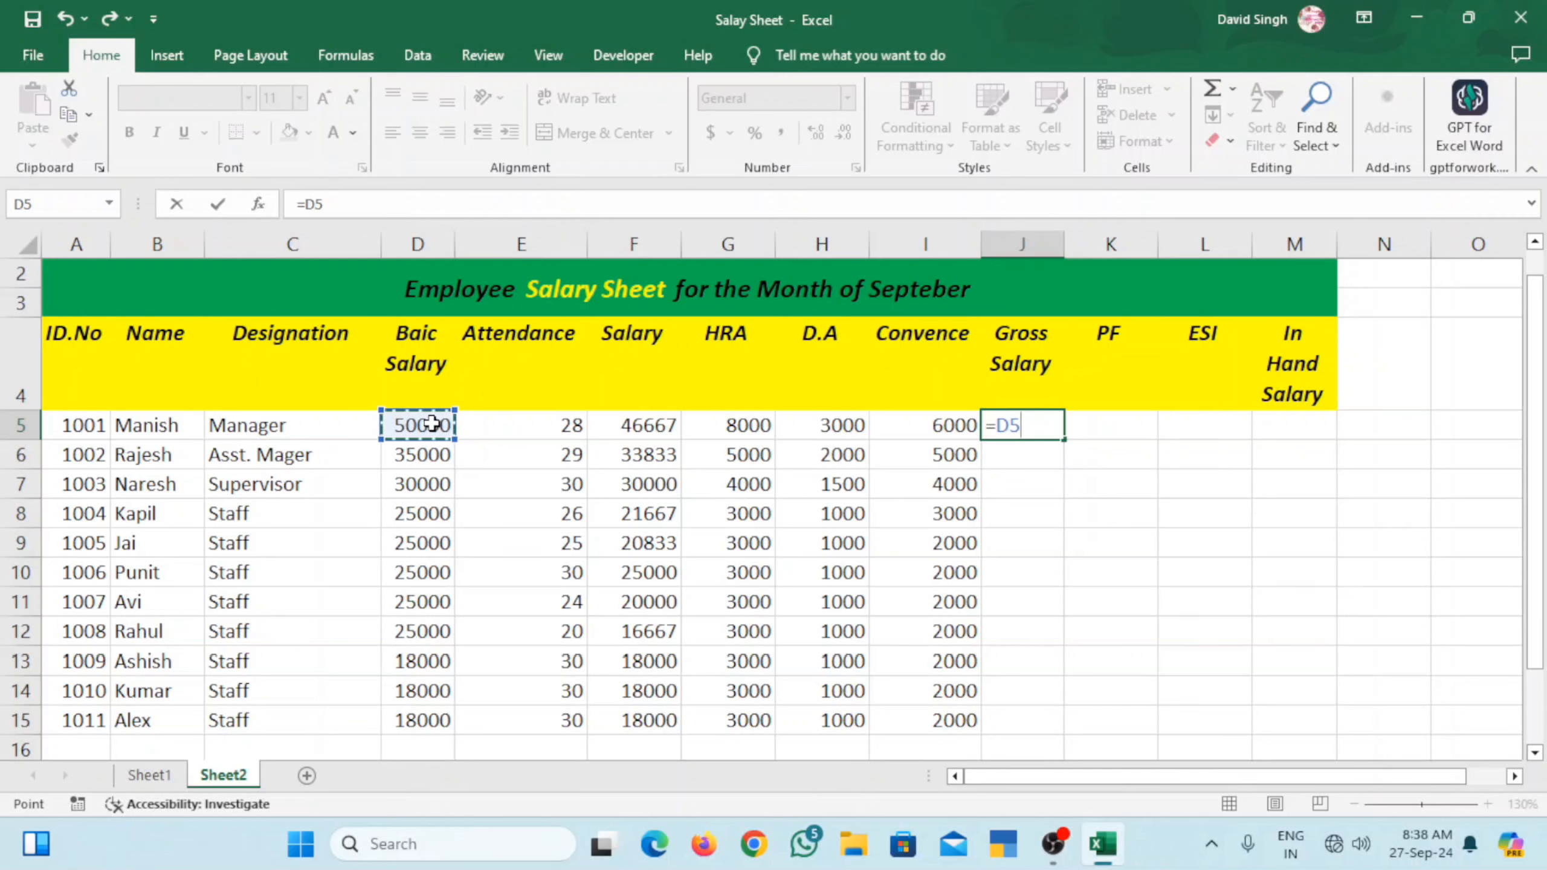
pyautogui.press('BackSpace')
pyautogui.press('BackSpace')
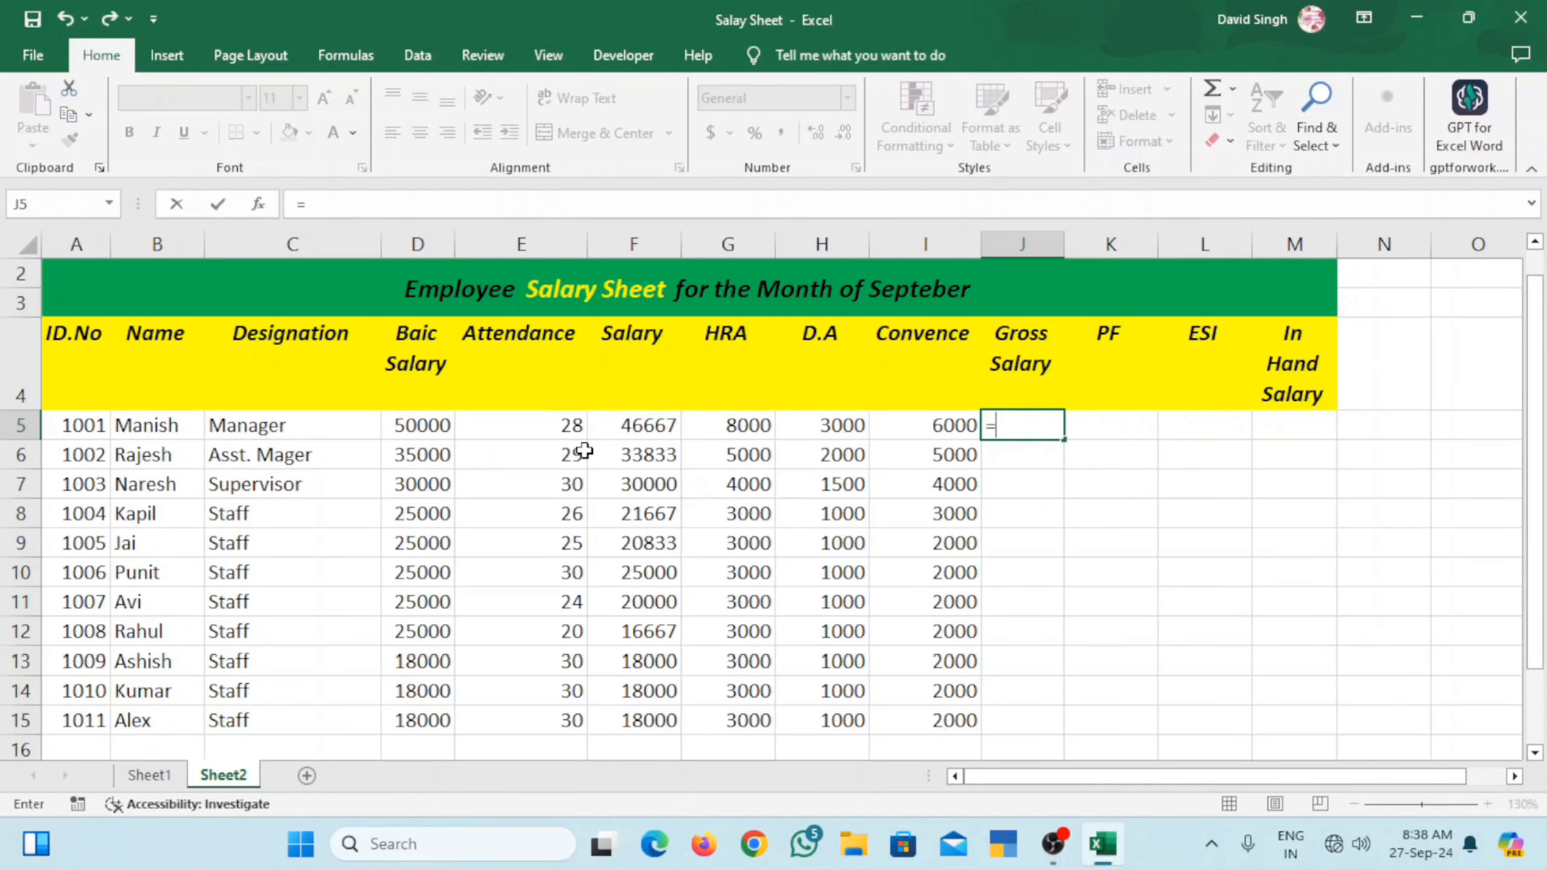
pyautogui.click(624, 424)
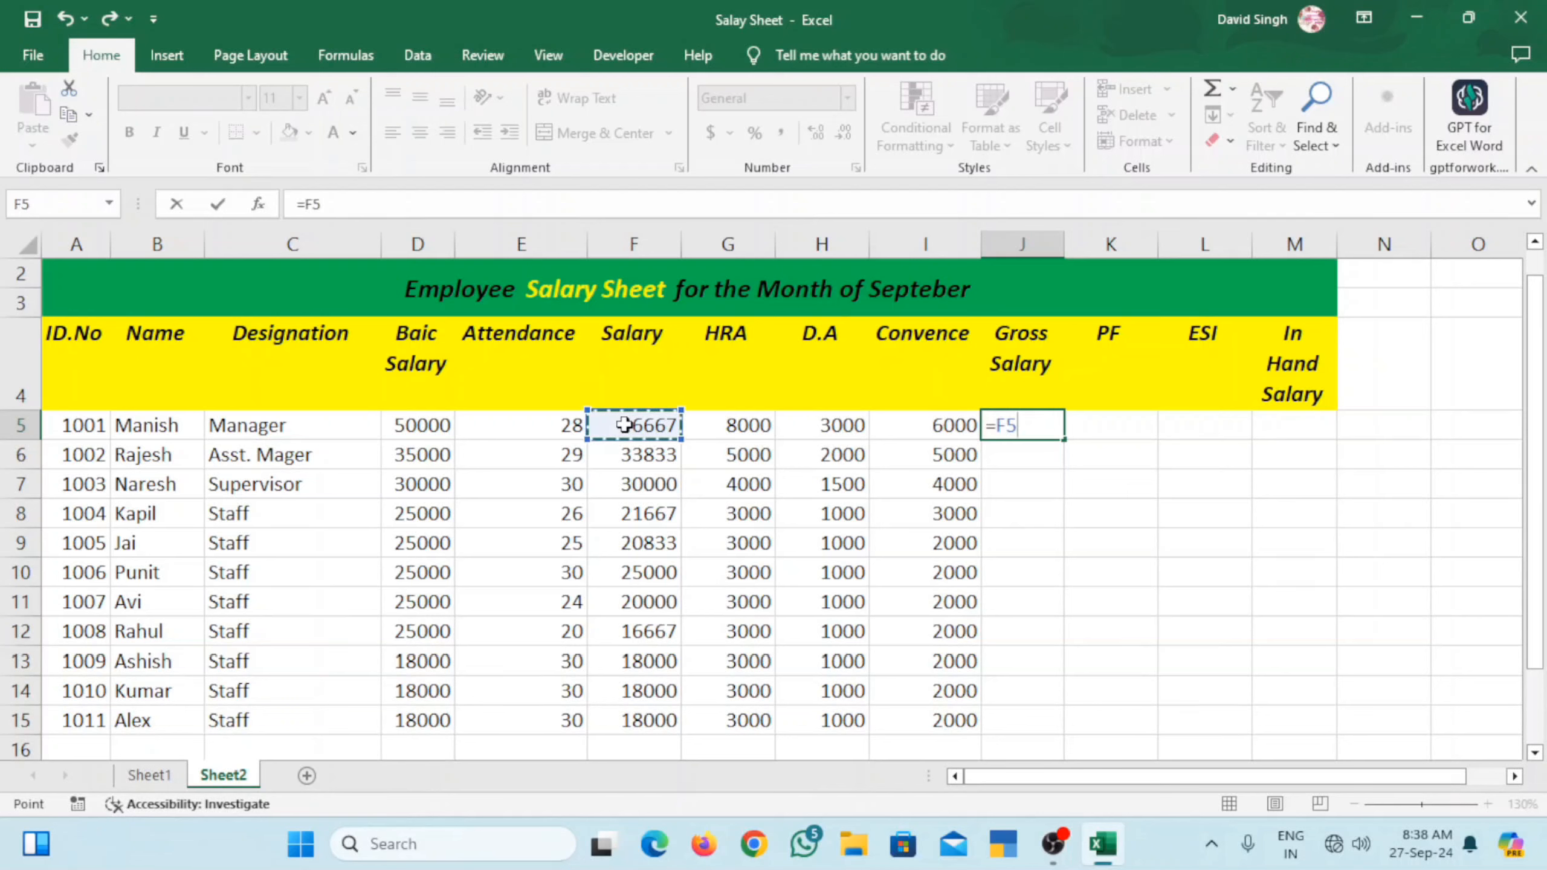
pyautogui.write('+')
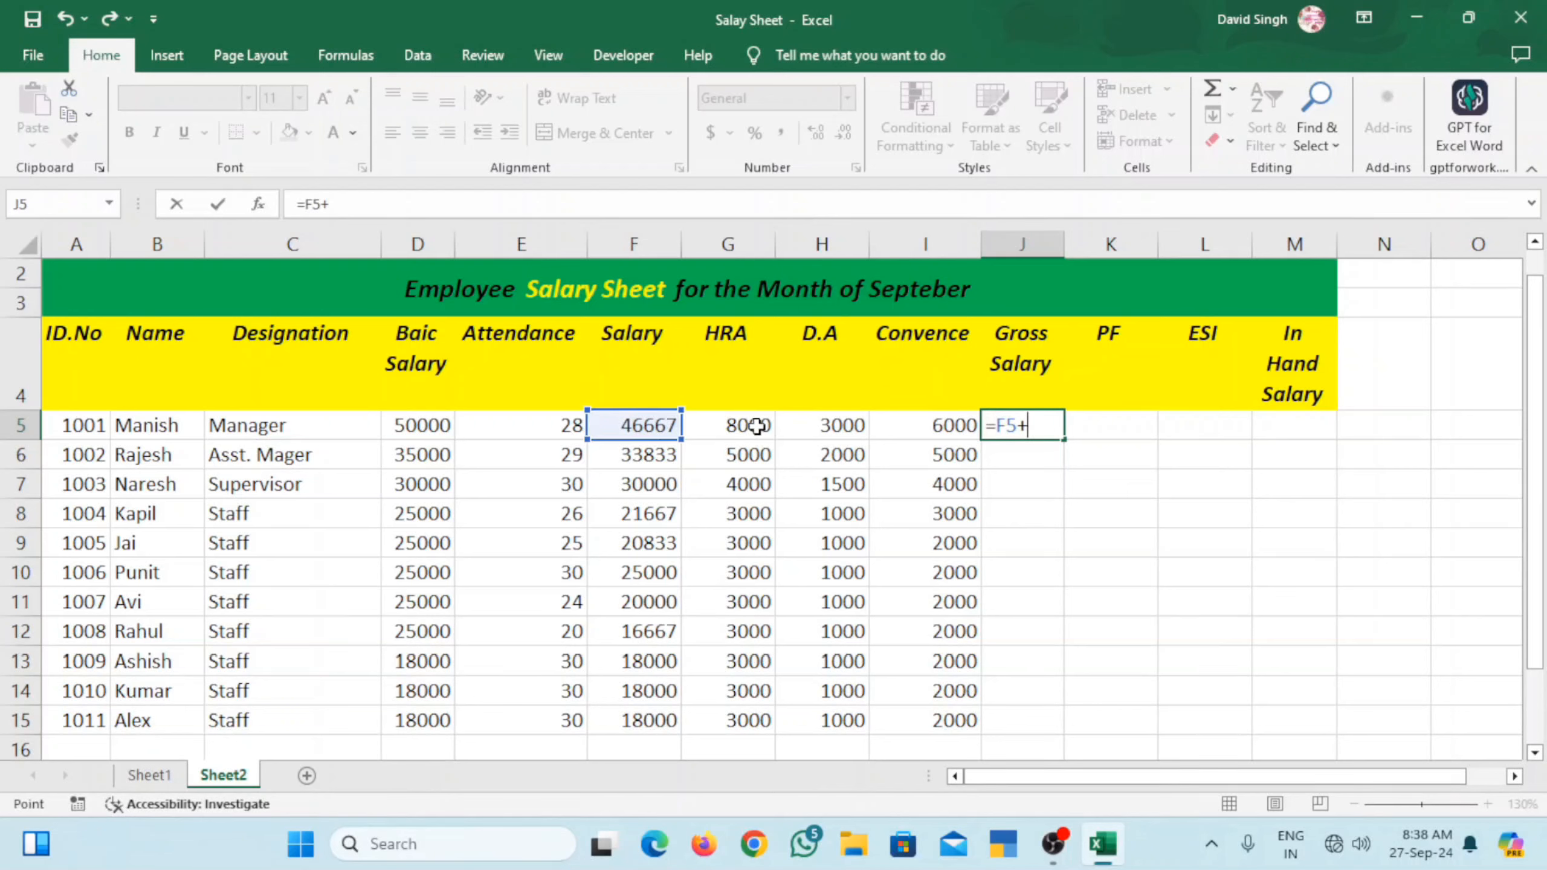
pyautogui.click(757, 426)
pyautogui.write('+')
pyautogui.click(813, 432)
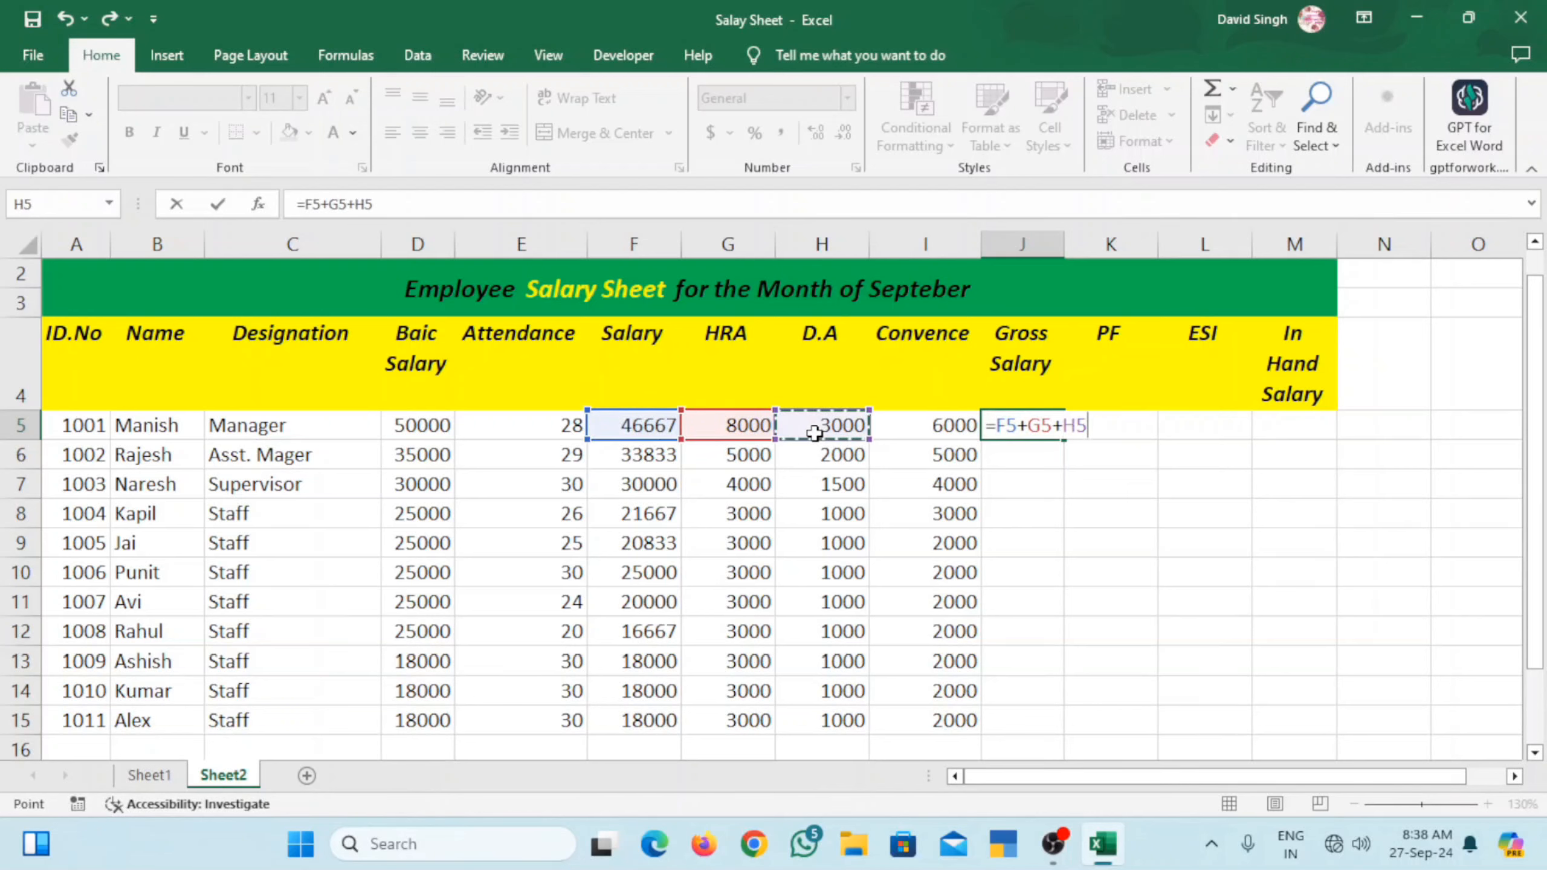
pyautogui.write('+')
pyautogui.click(945, 430)
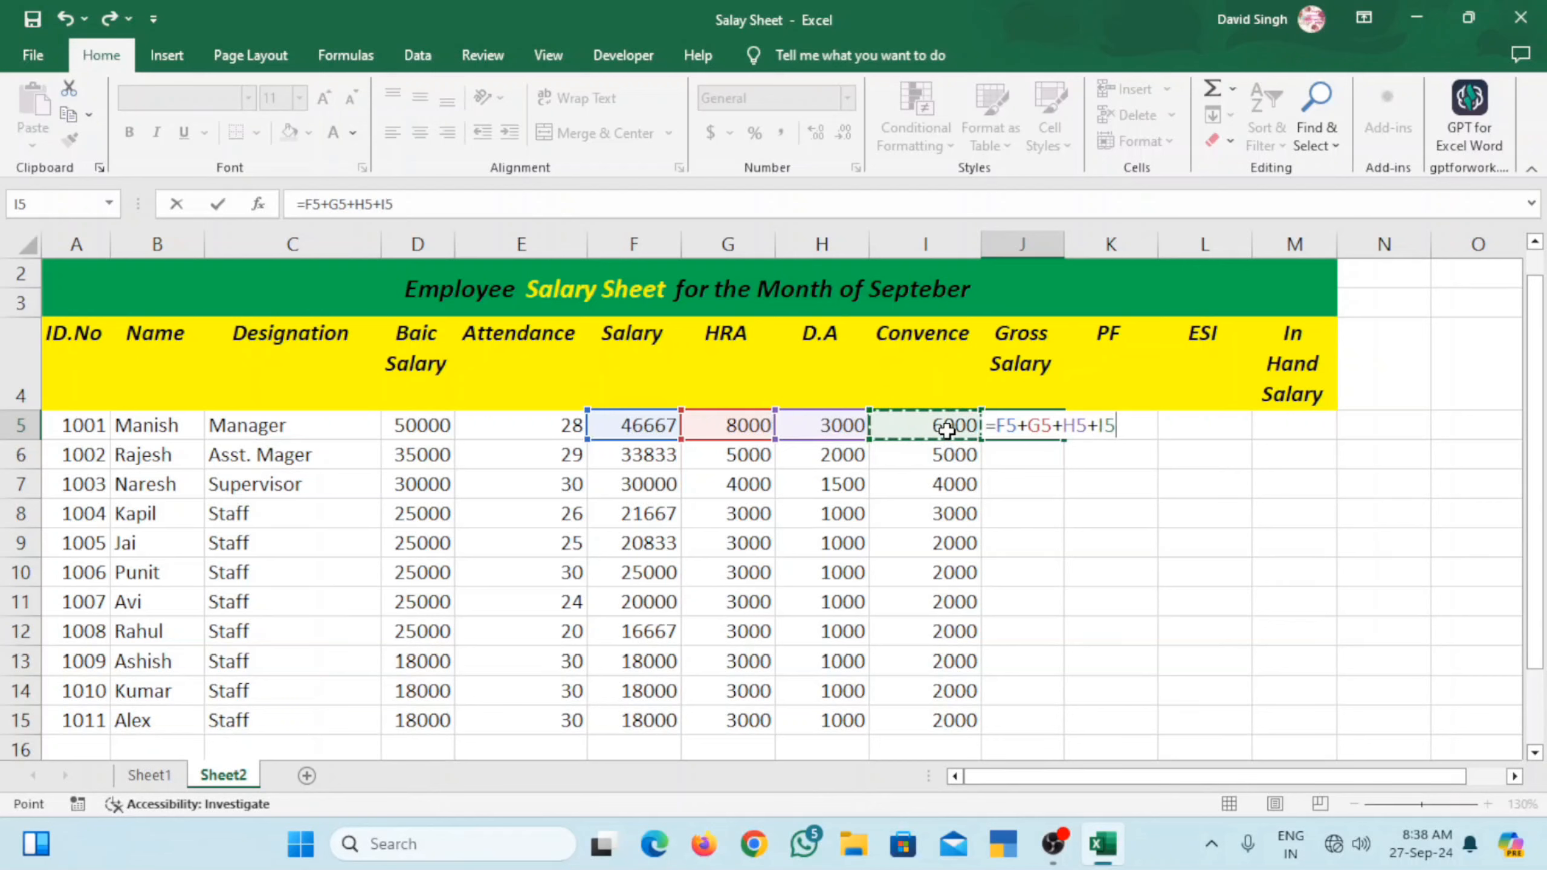
pyautogui.press('Return')
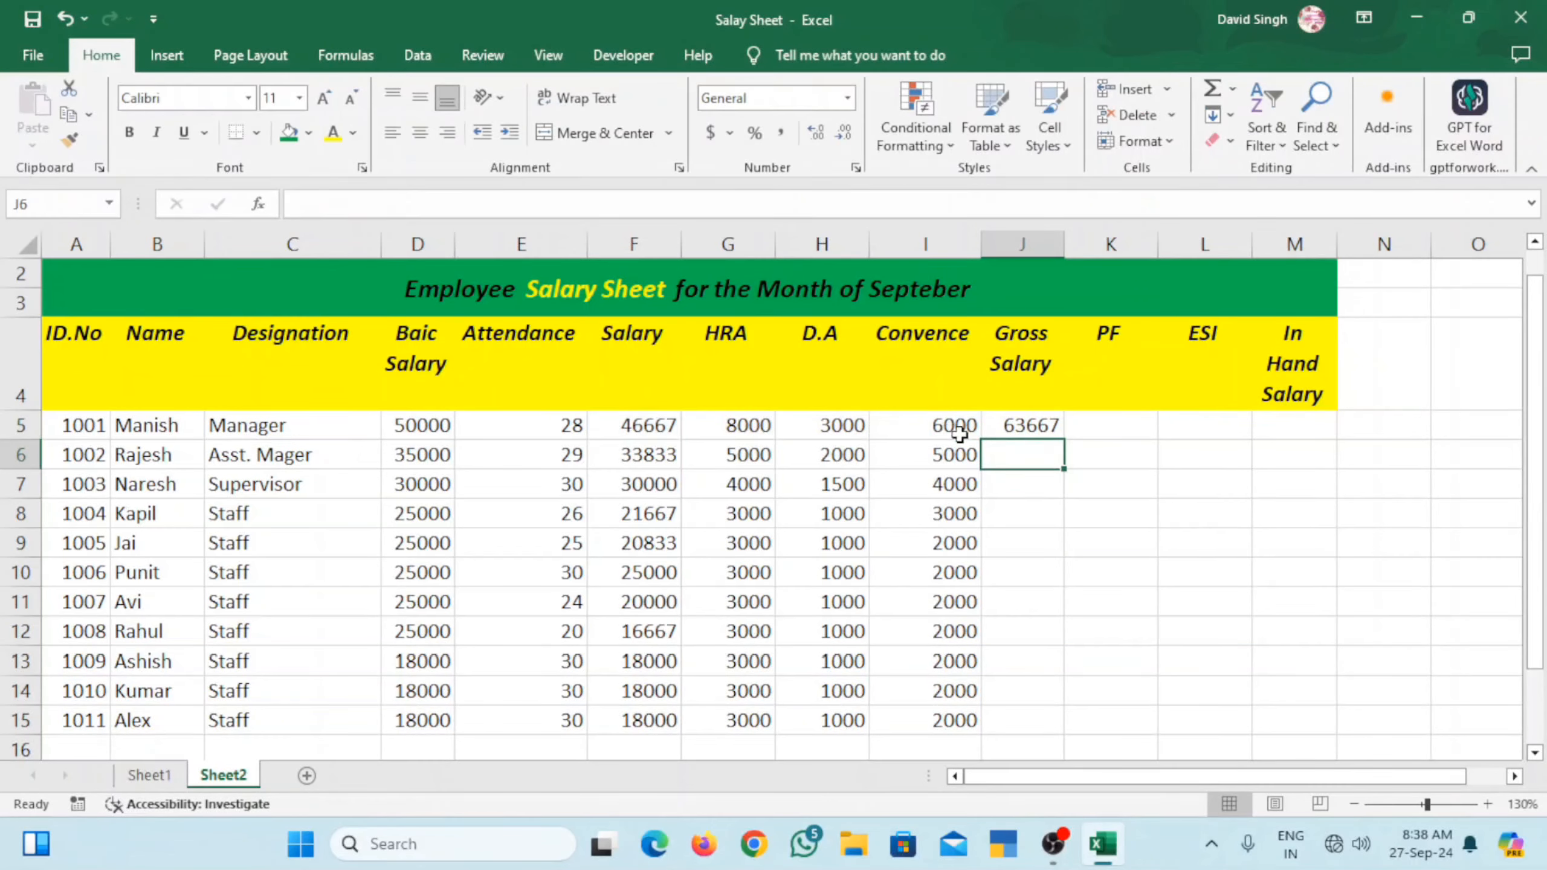
pyautogui.click(1057, 421)
pyautogui.moveTo(1063, 439); pyautogui.dragTo(1066, 725)
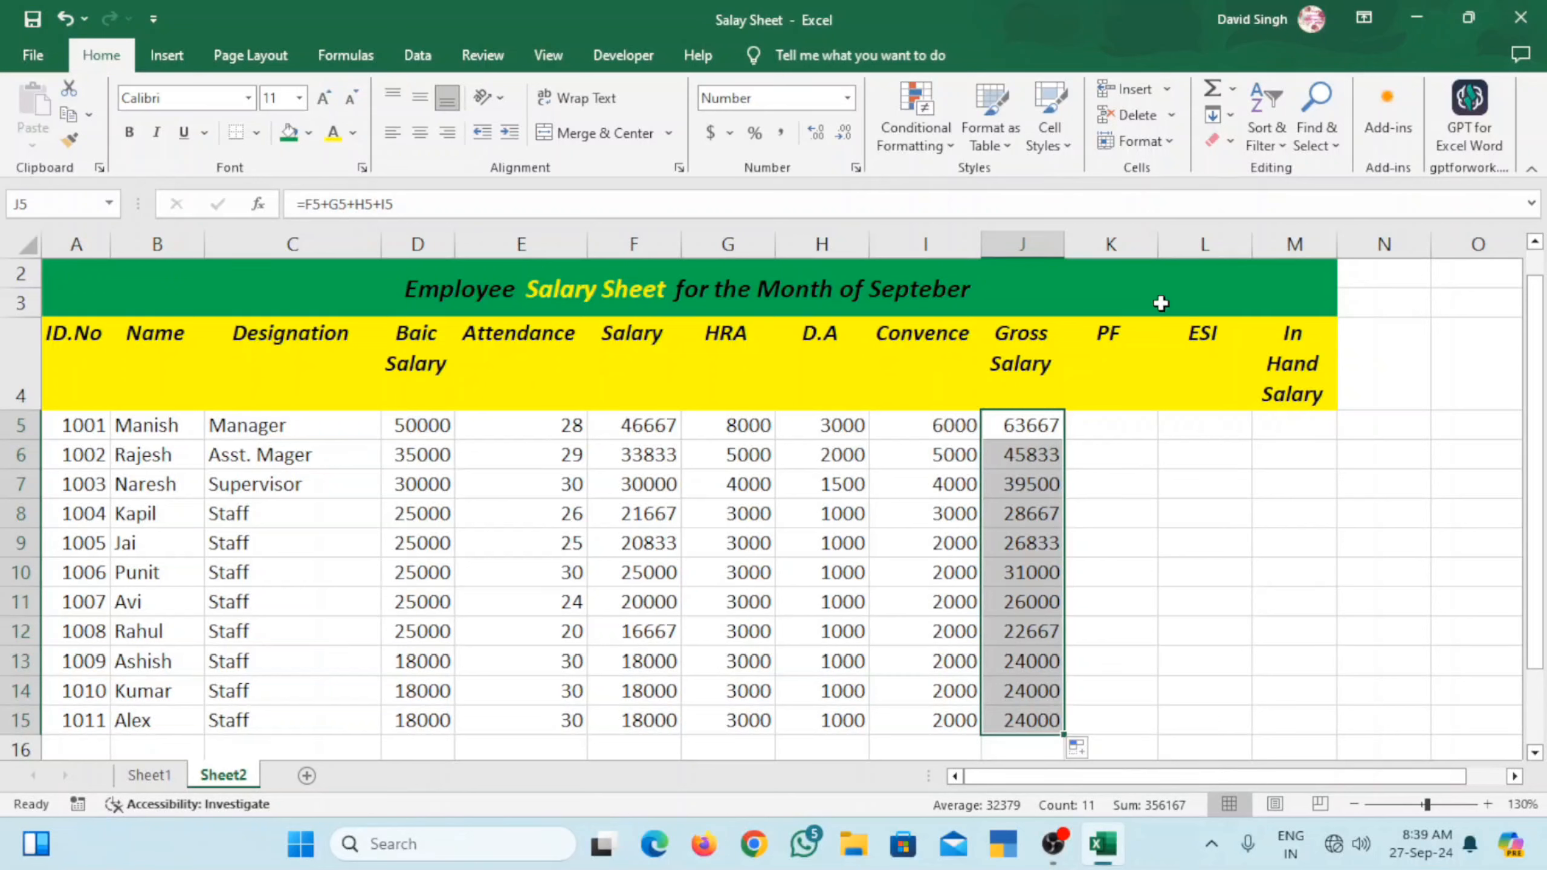
# - Insert a column before PF, head it "Overtime In Hrs." in K4, and widen it so "Overtime" fits on one line
pyautogui.click(1137, 237)
pyautogui.rightClick(1138, 238)
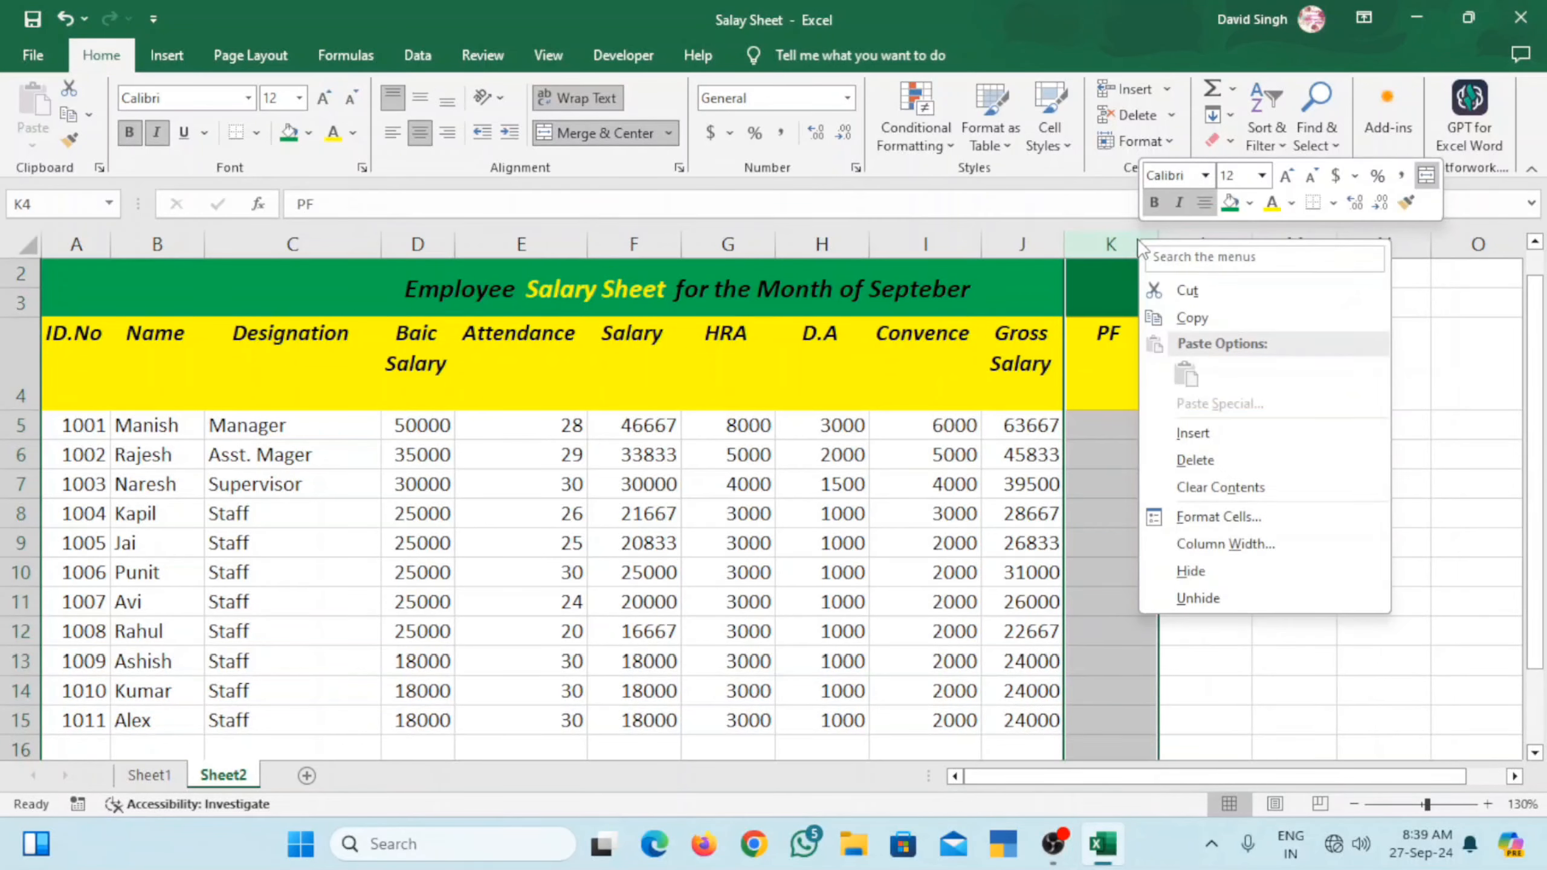
pyautogui.click(1170, 433)
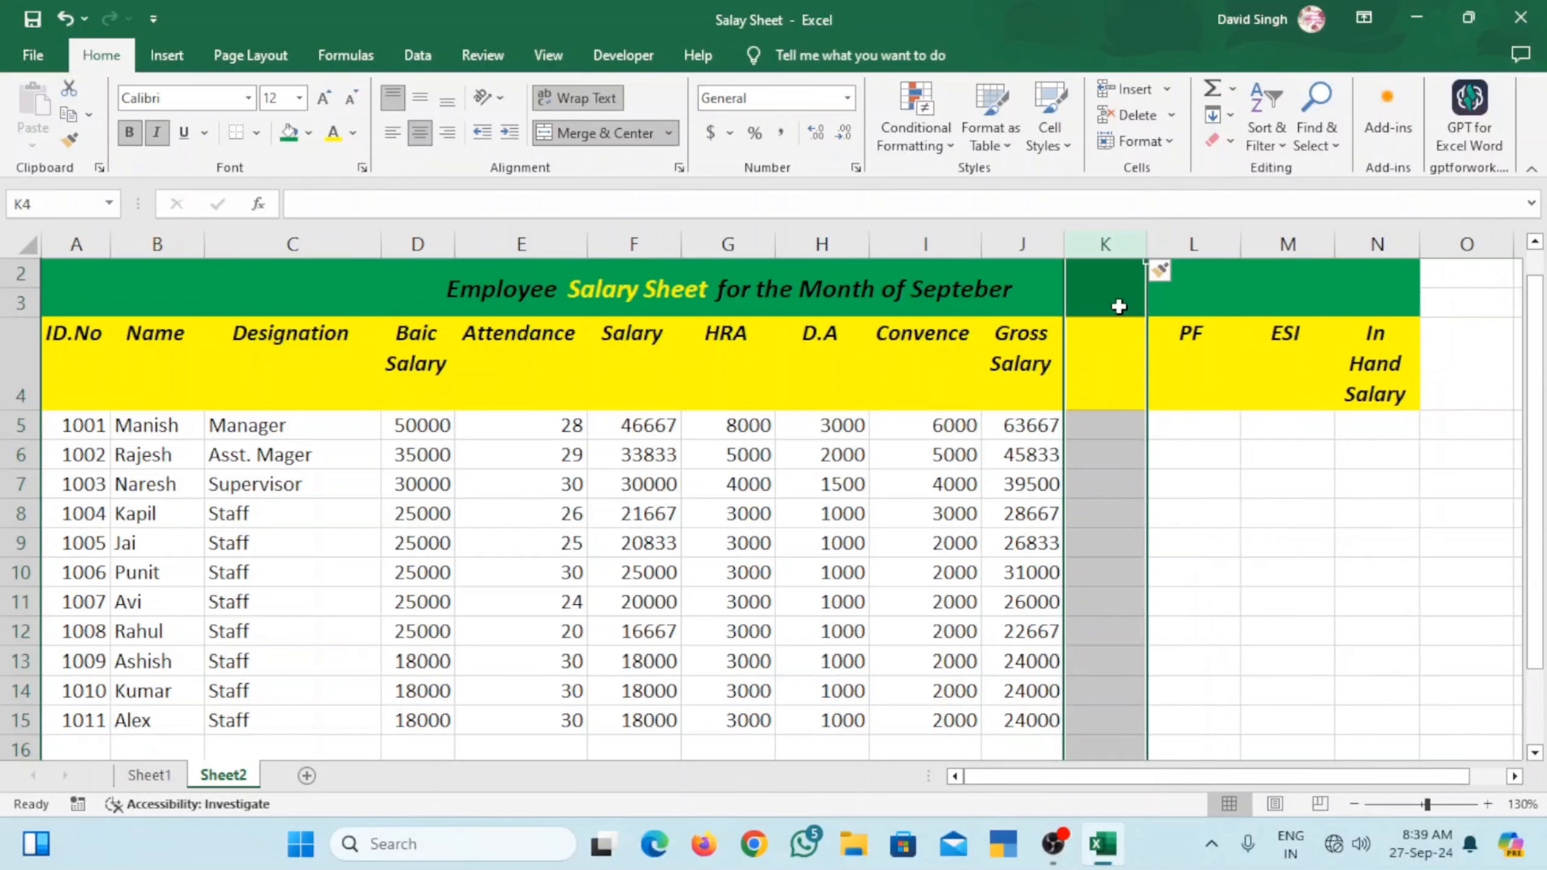
pyautogui.click(1113, 347)
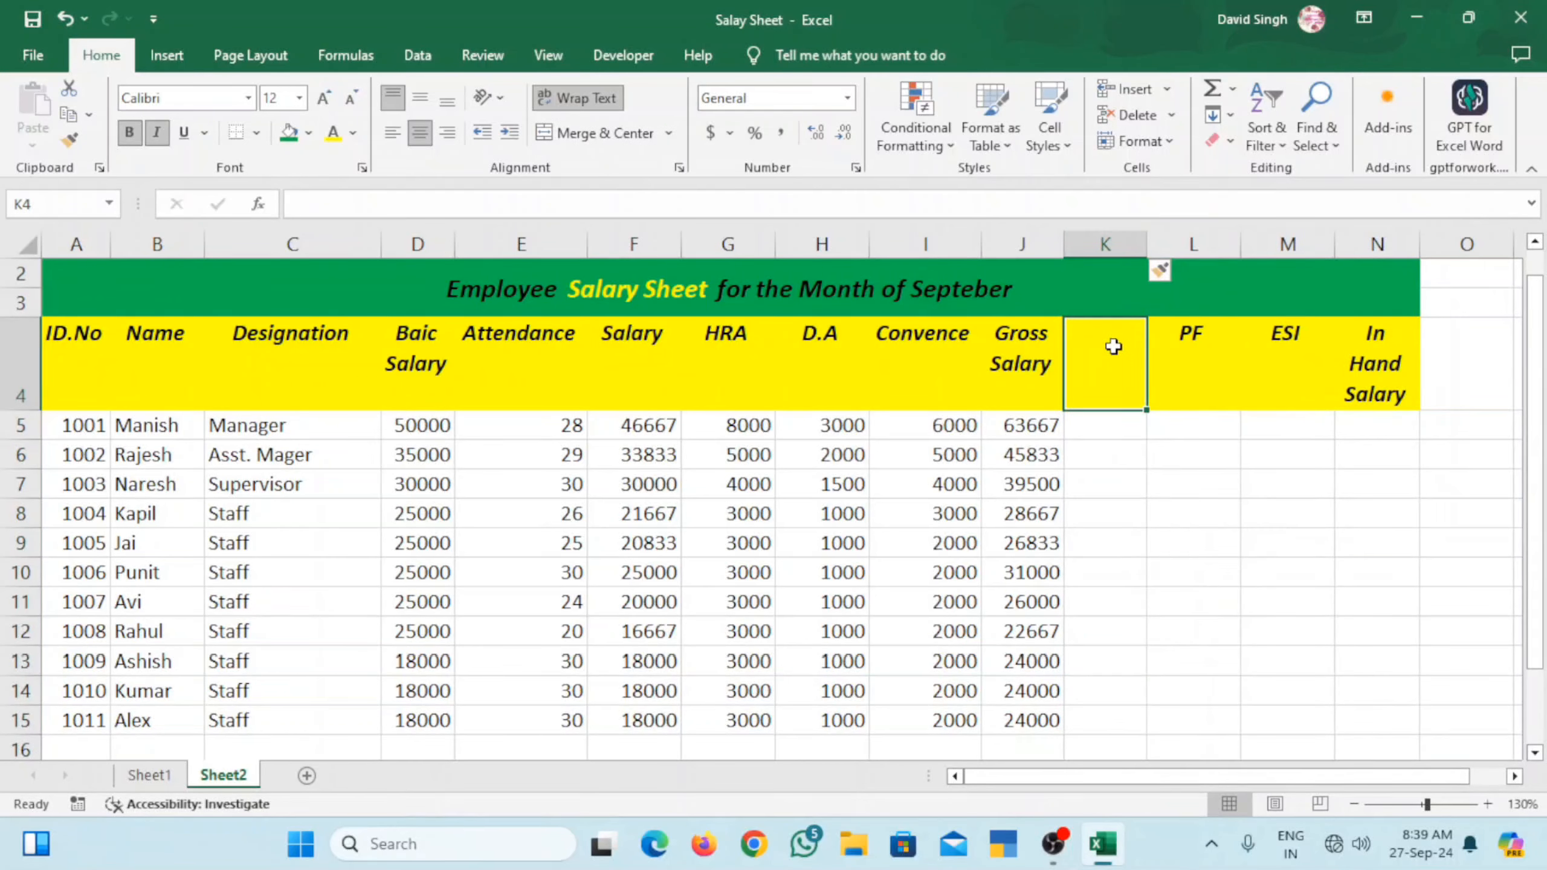
pyautogui.write('Ove')
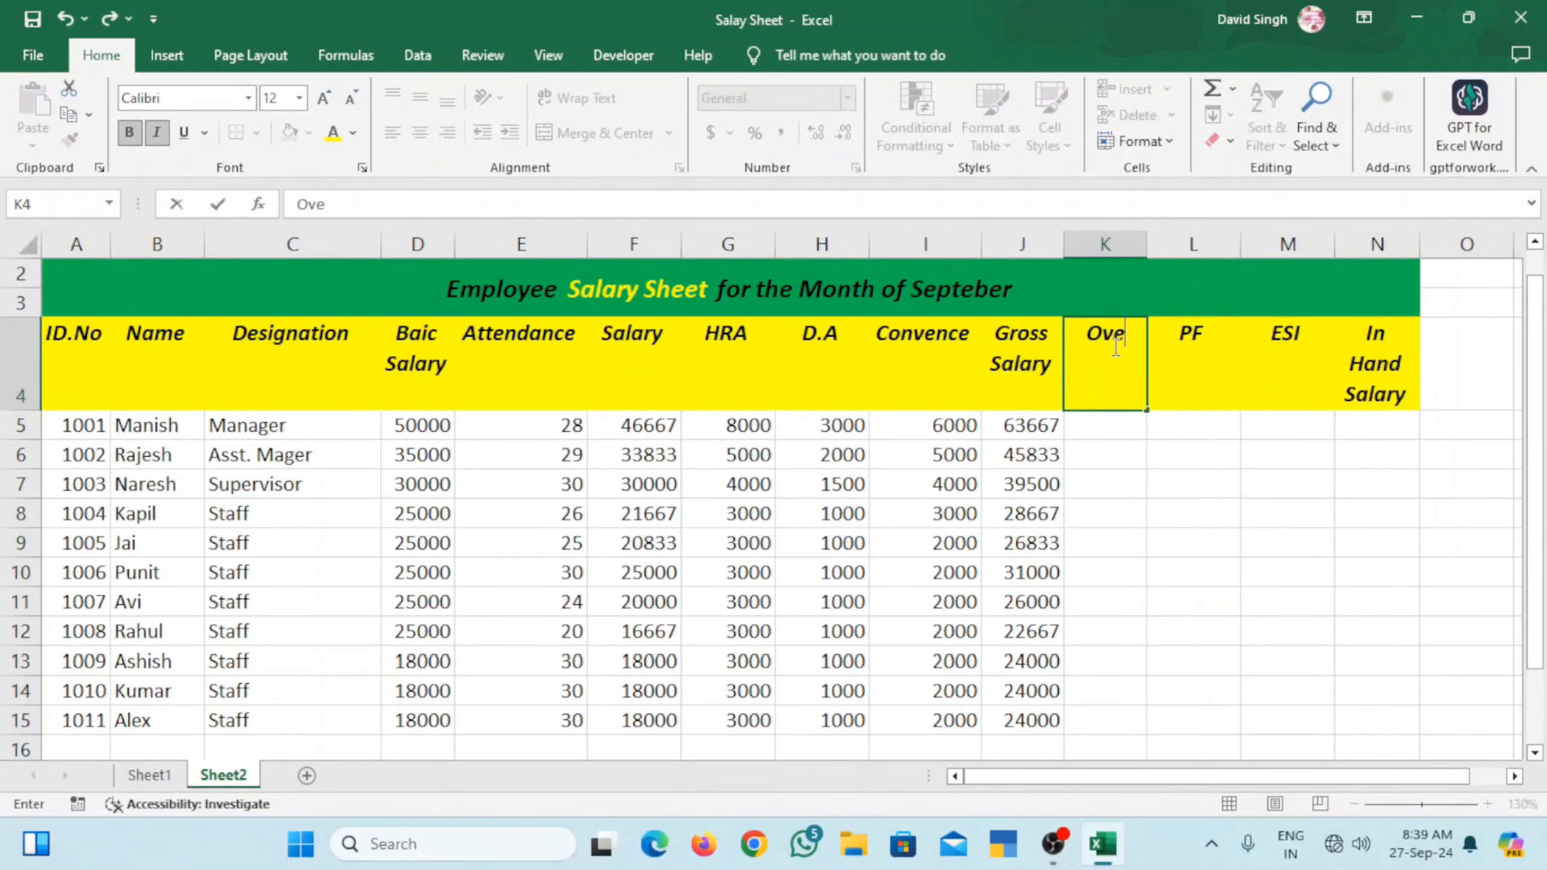
pyautogui.write('rtim')
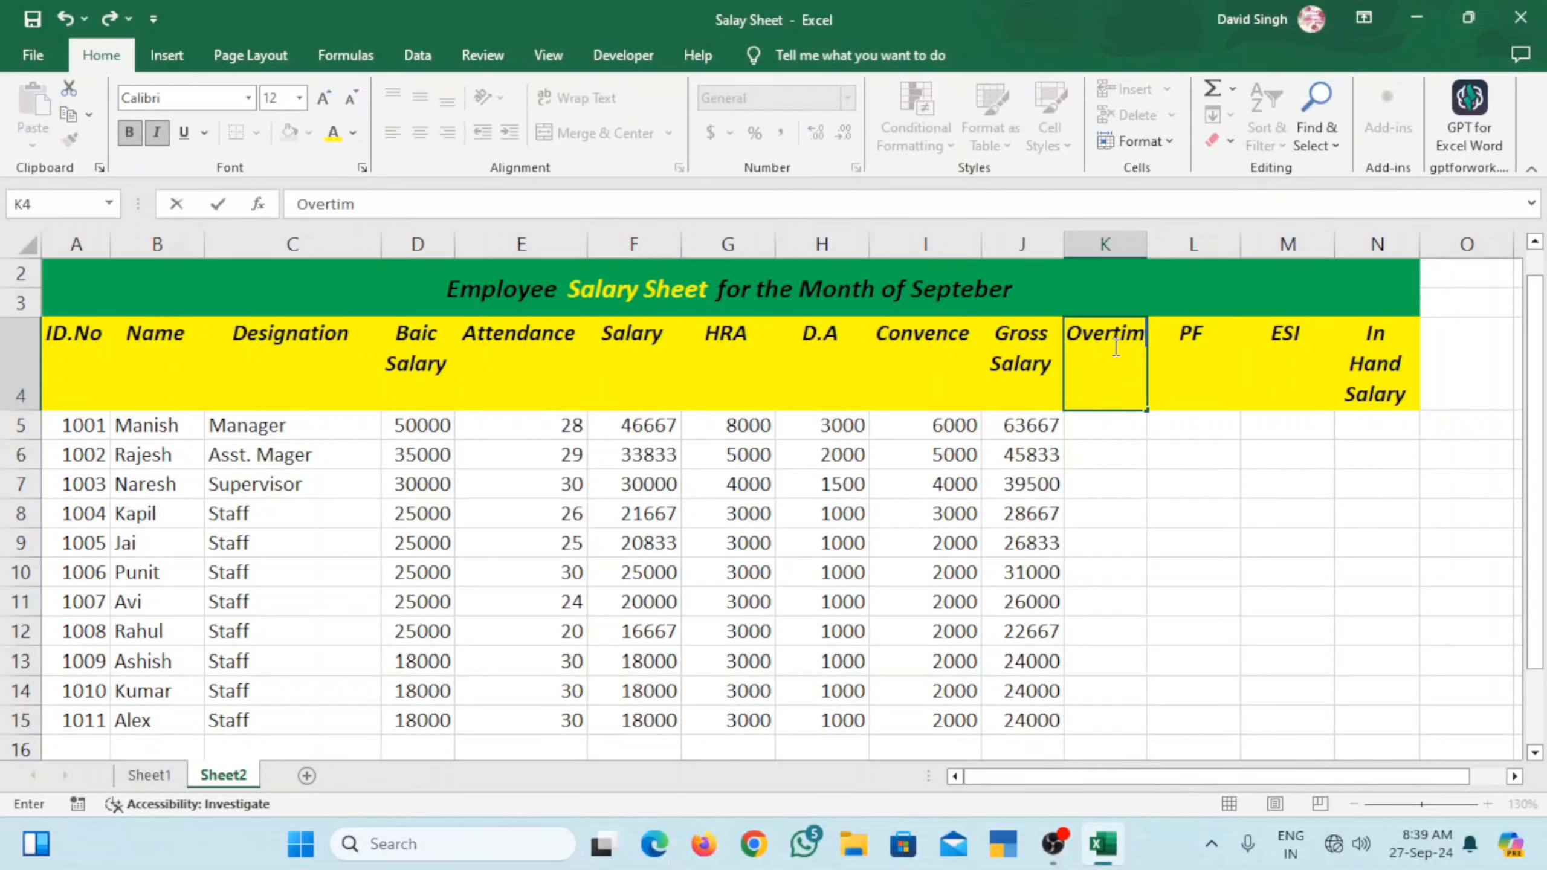
pyautogui.write('e In Hrs.')
pyautogui.click(1132, 457)
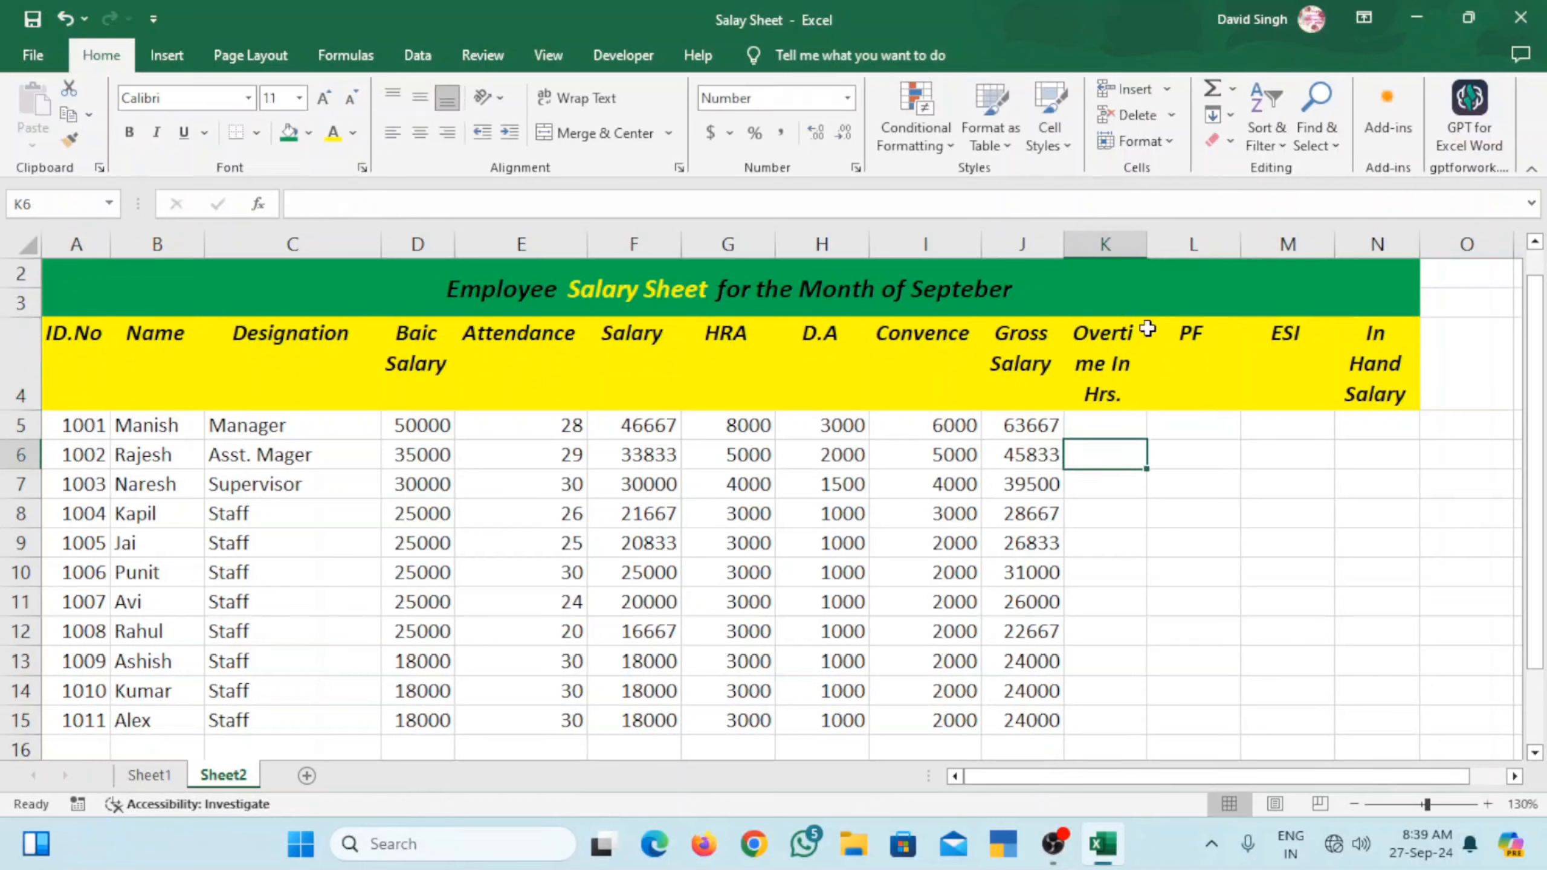
pyautogui.moveTo(1147, 241); pyautogui.dragTo(1166, 241)
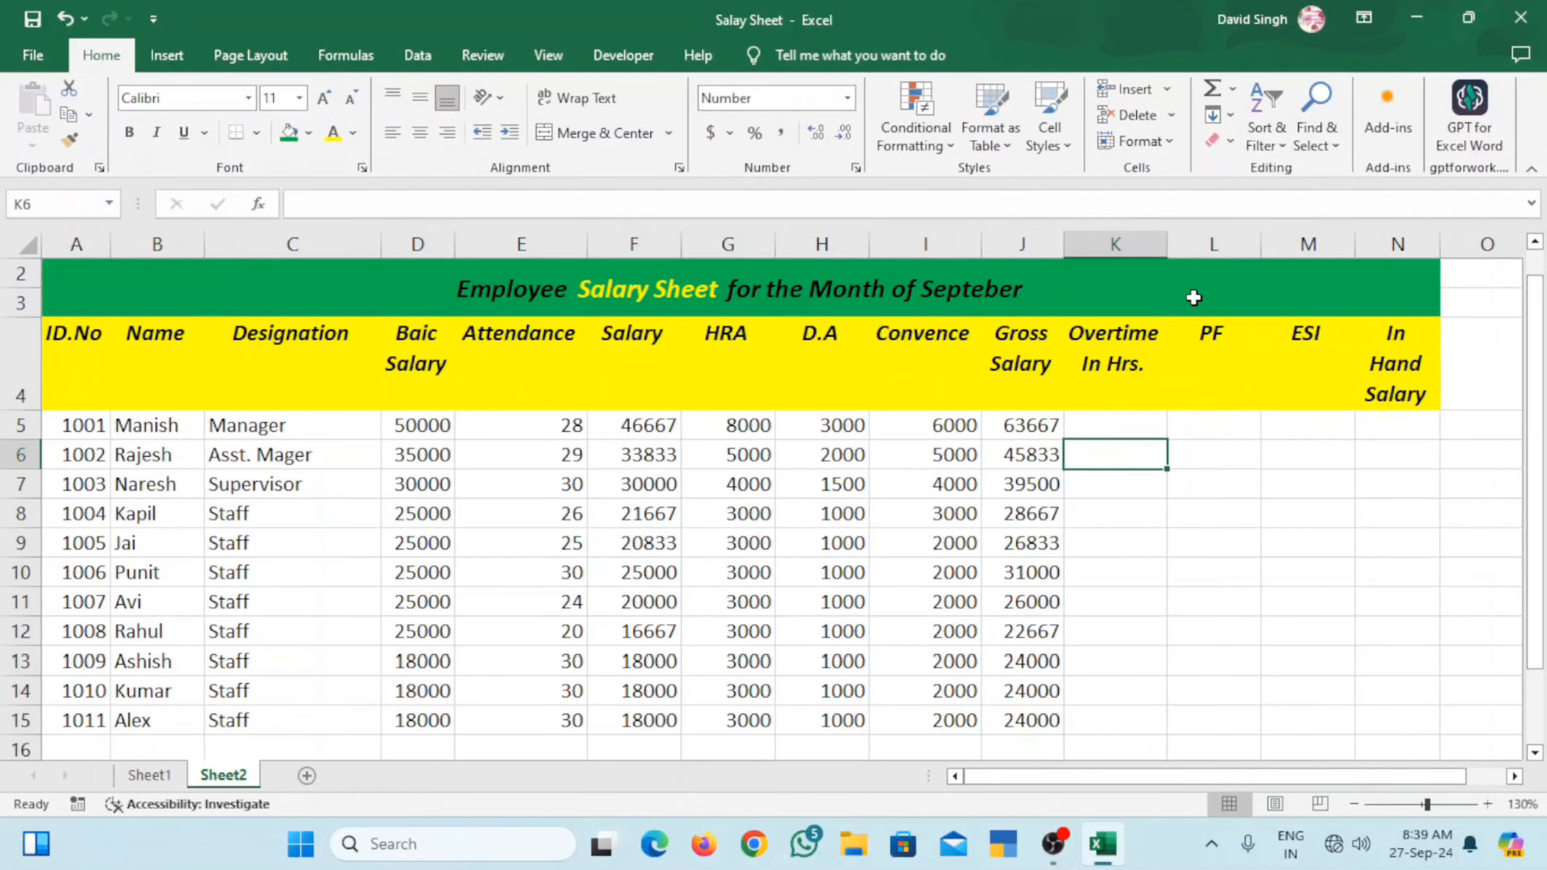
# - Insert another column before PF and head it "Overtime Salary" in L4
pyautogui.rightClick(1211, 239)
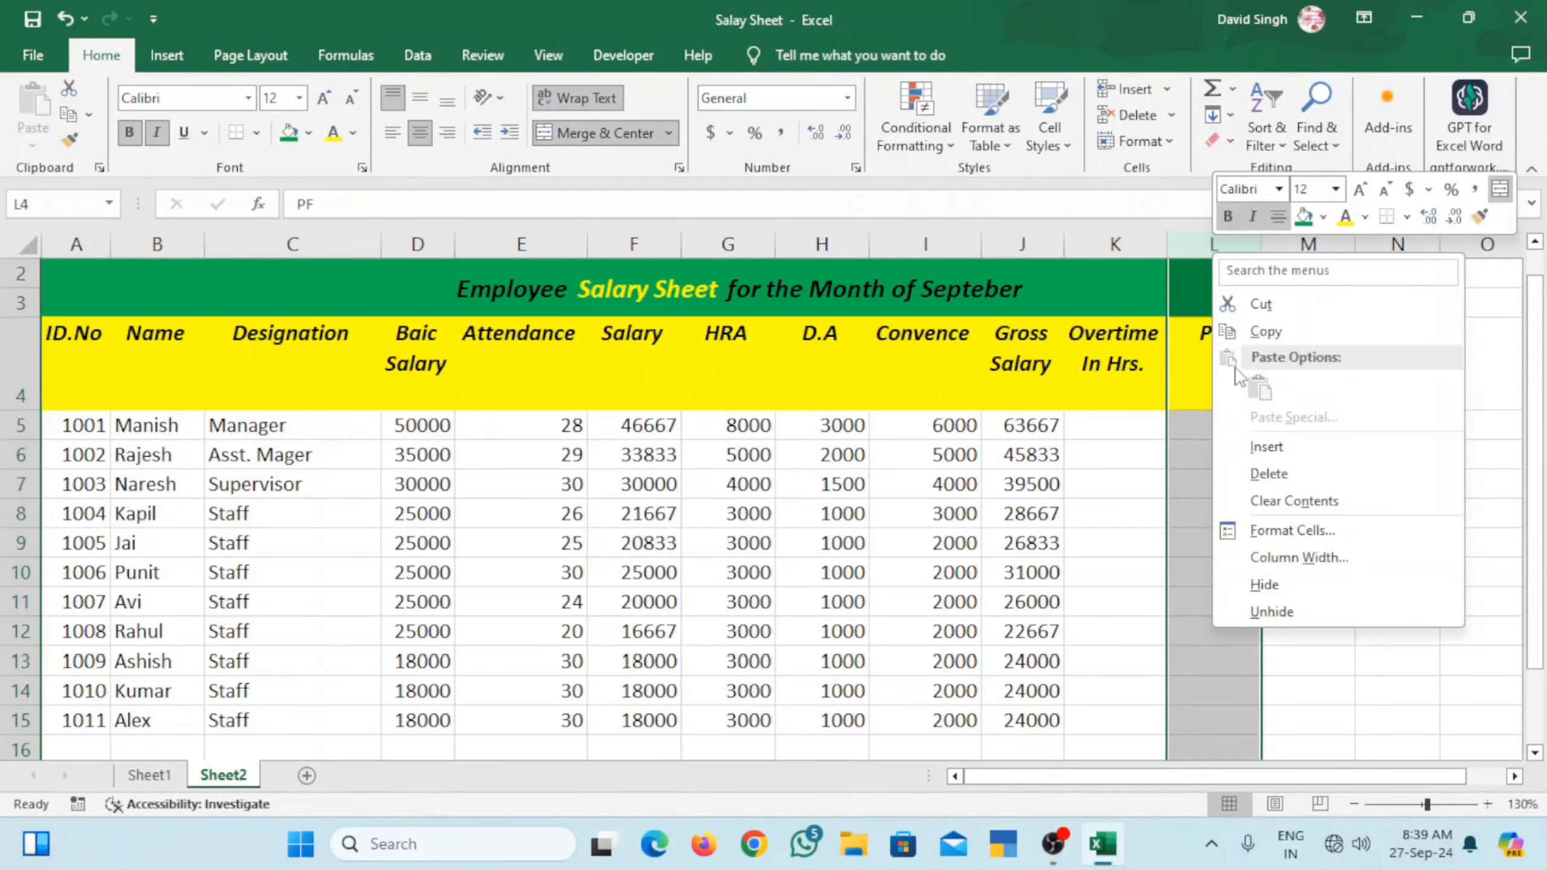
pyautogui.click(1250, 450)
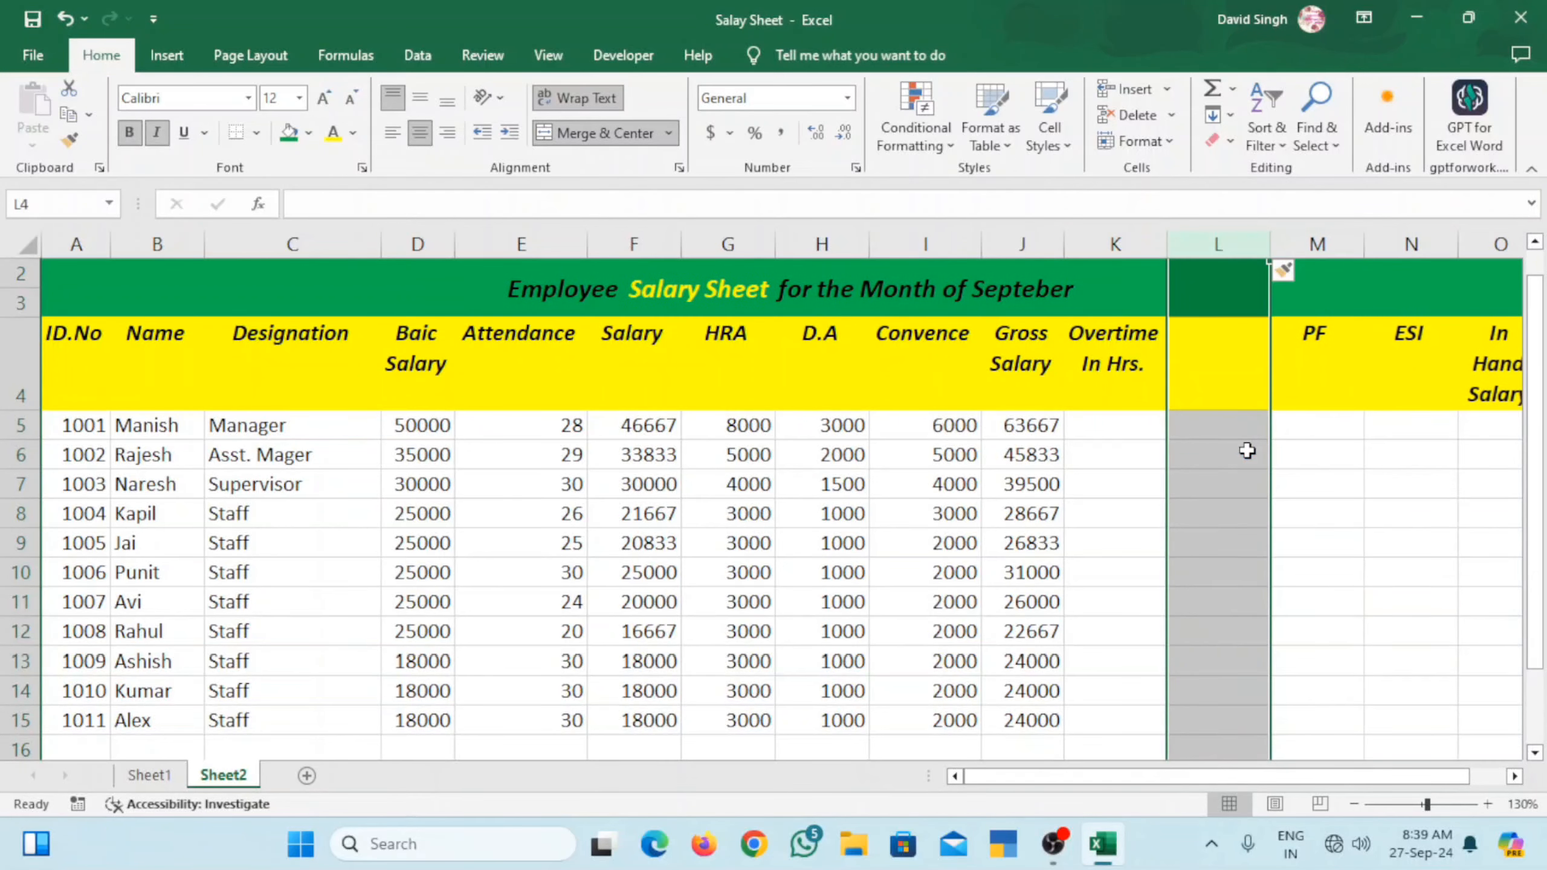
pyautogui.click(1220, 323)
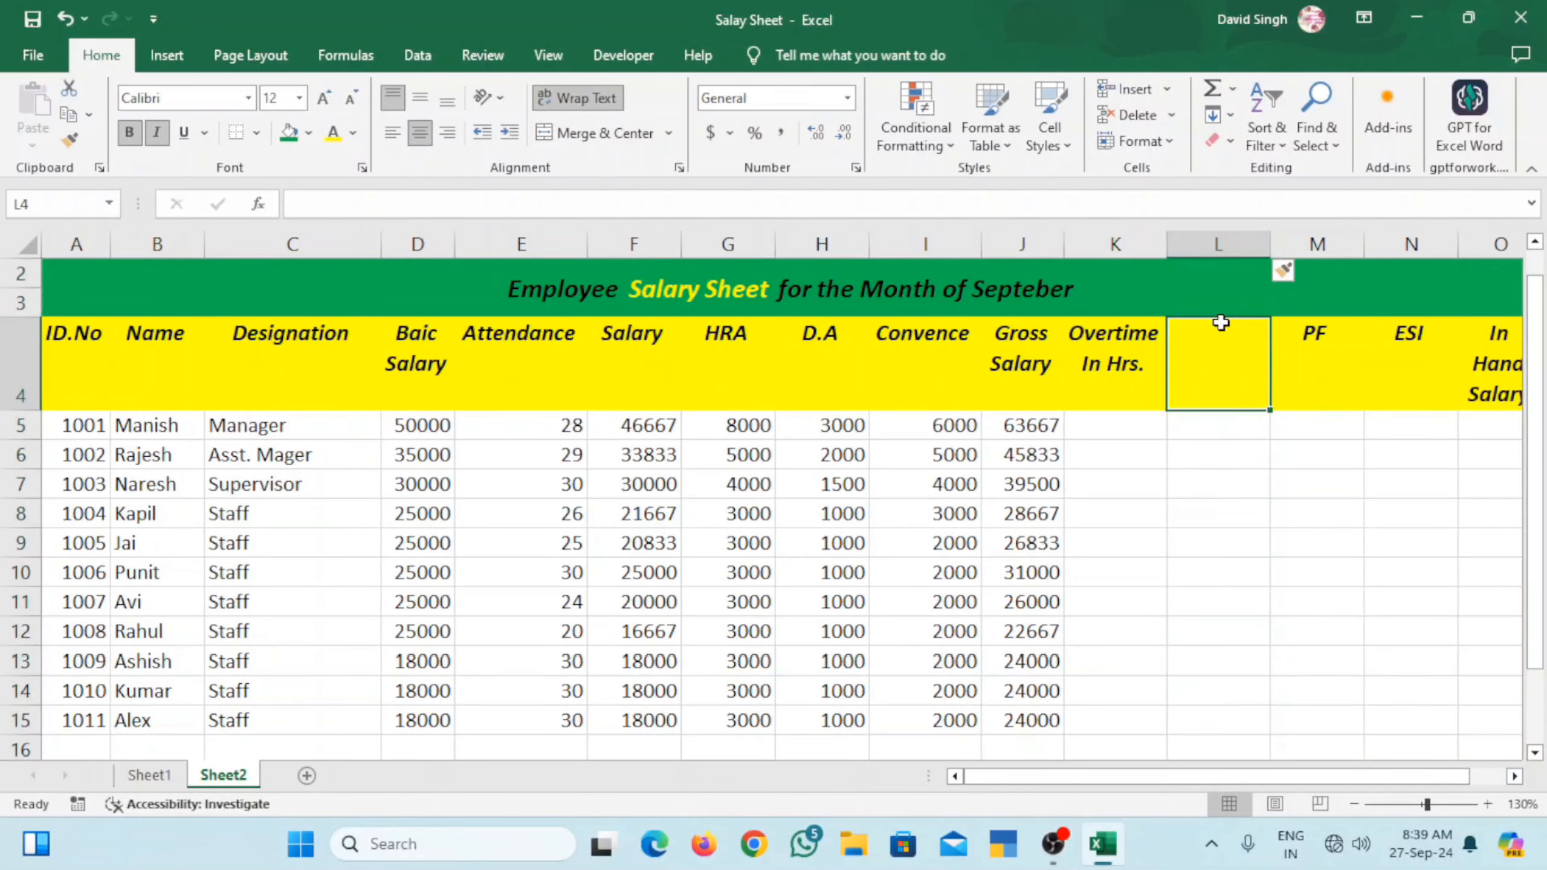
pyautogui.write('Overt')
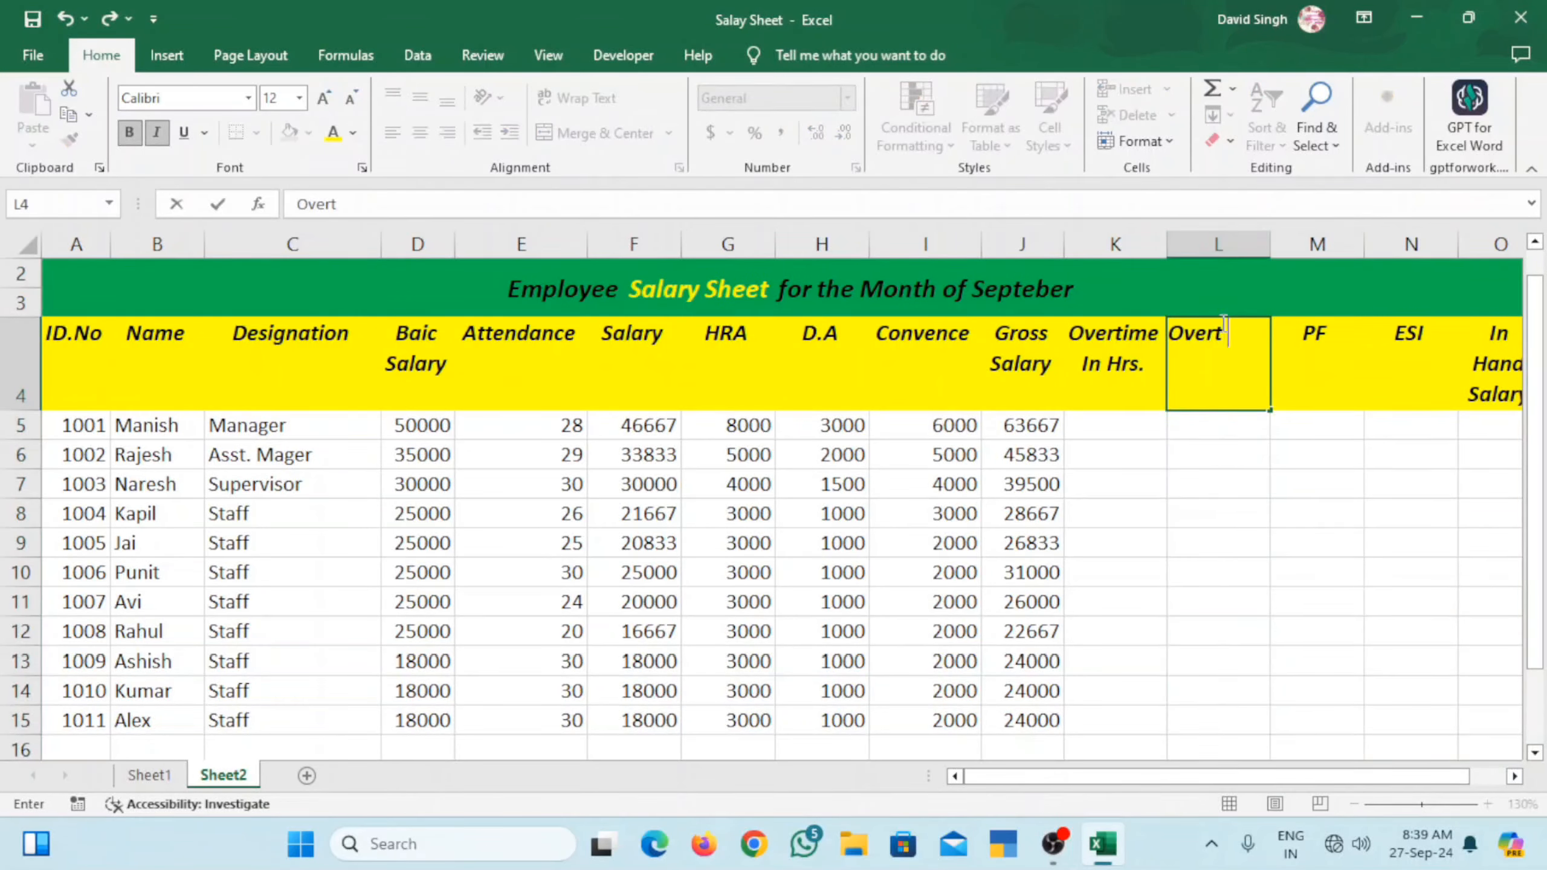
pyautogui.write('ime Salary')
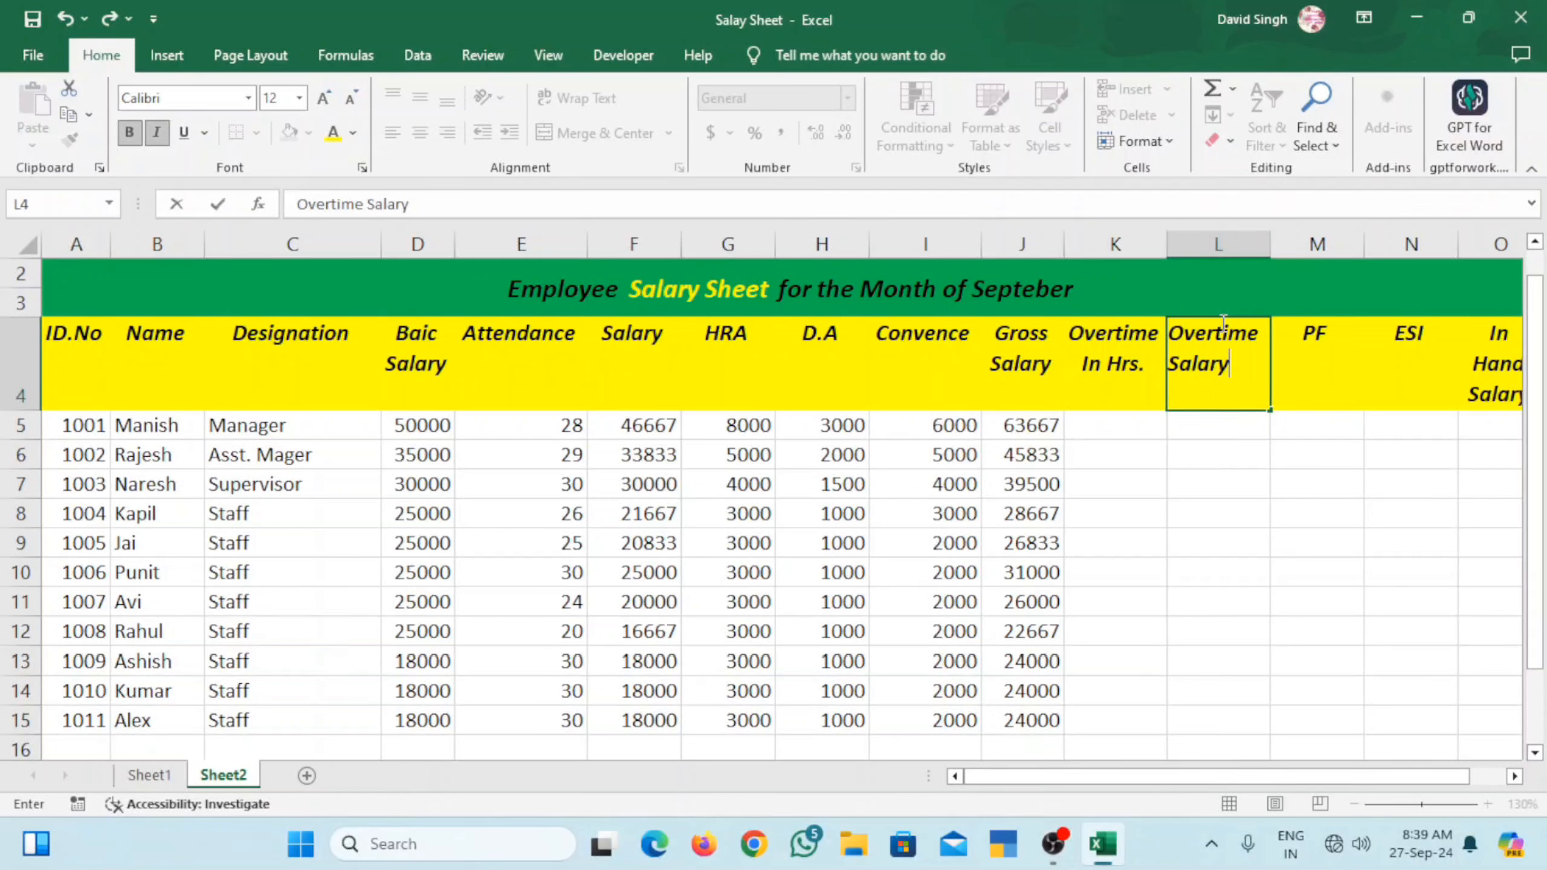
pyautogui.click(1251, 456)
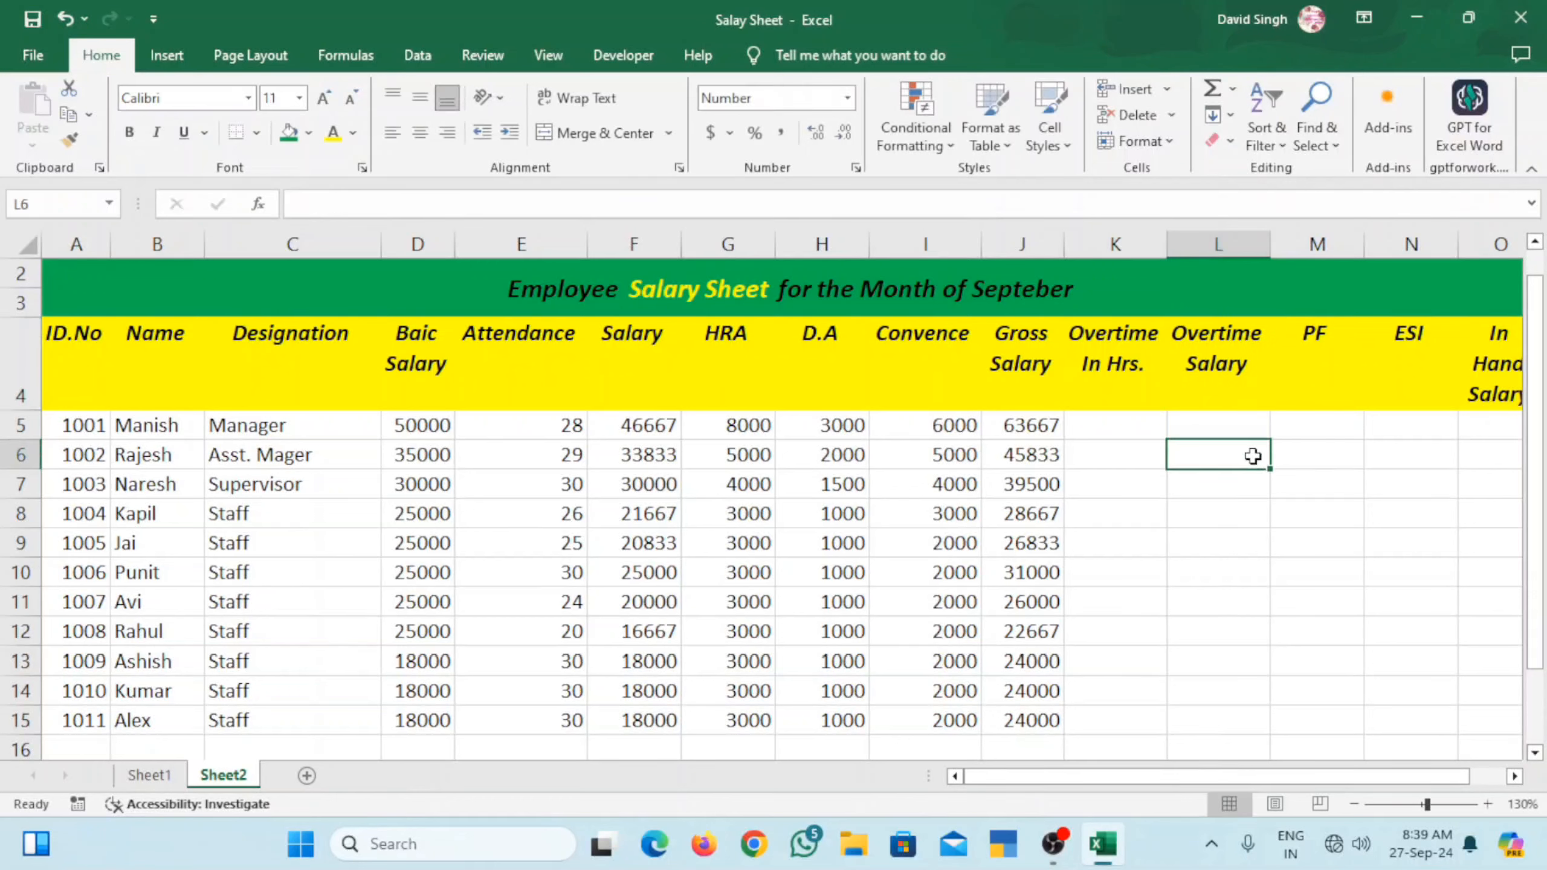
# - Enter overtime hours of 60 in K5 and 50 in K6
pyautogui.click(1130, 429)
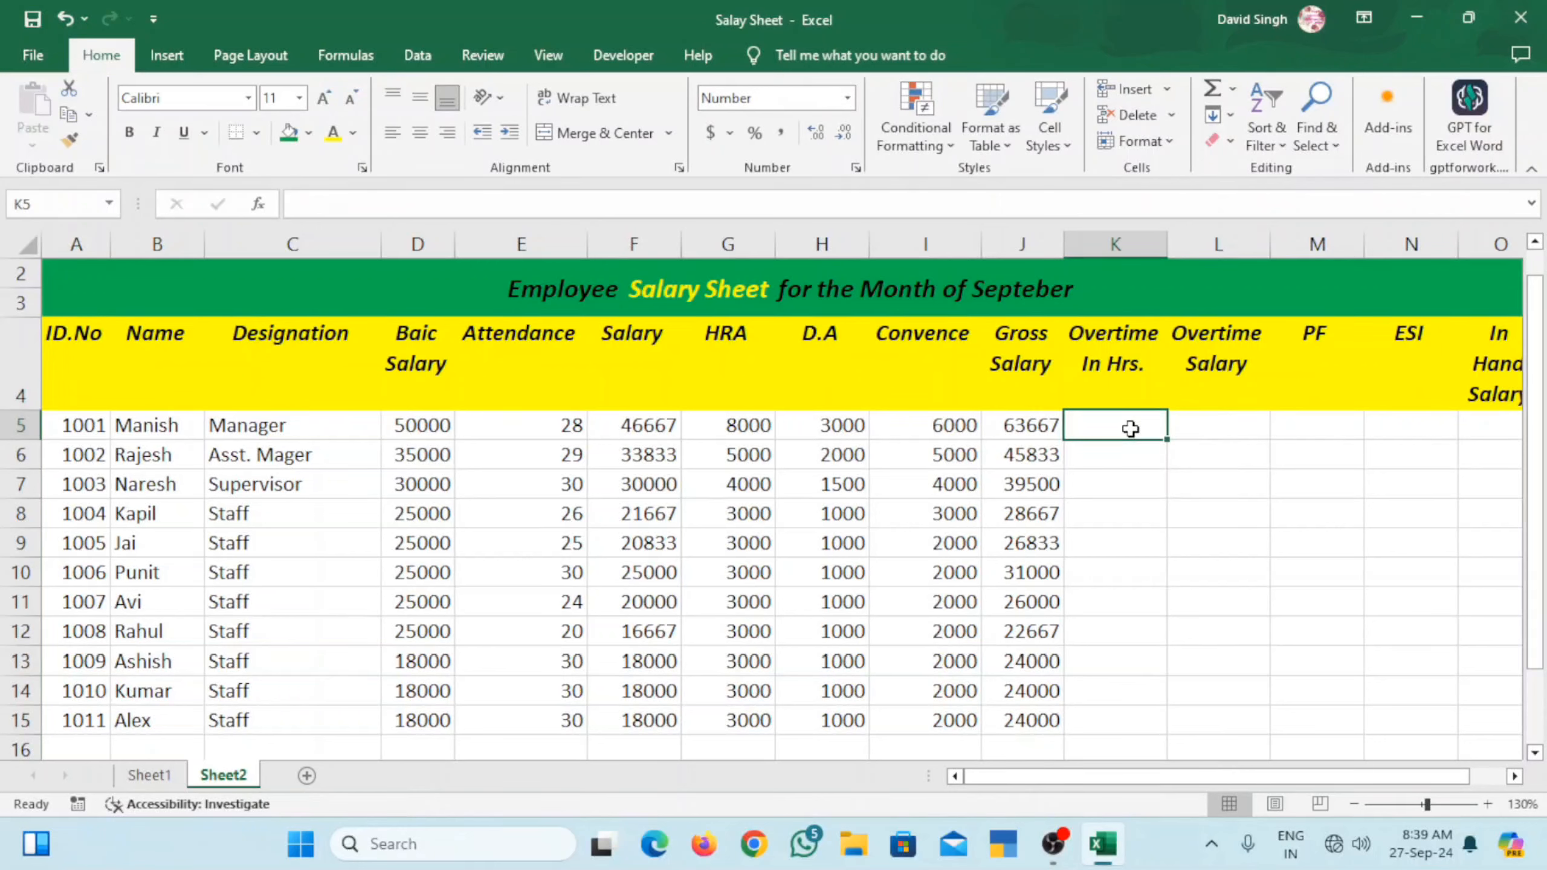
pyautogui.write('60')
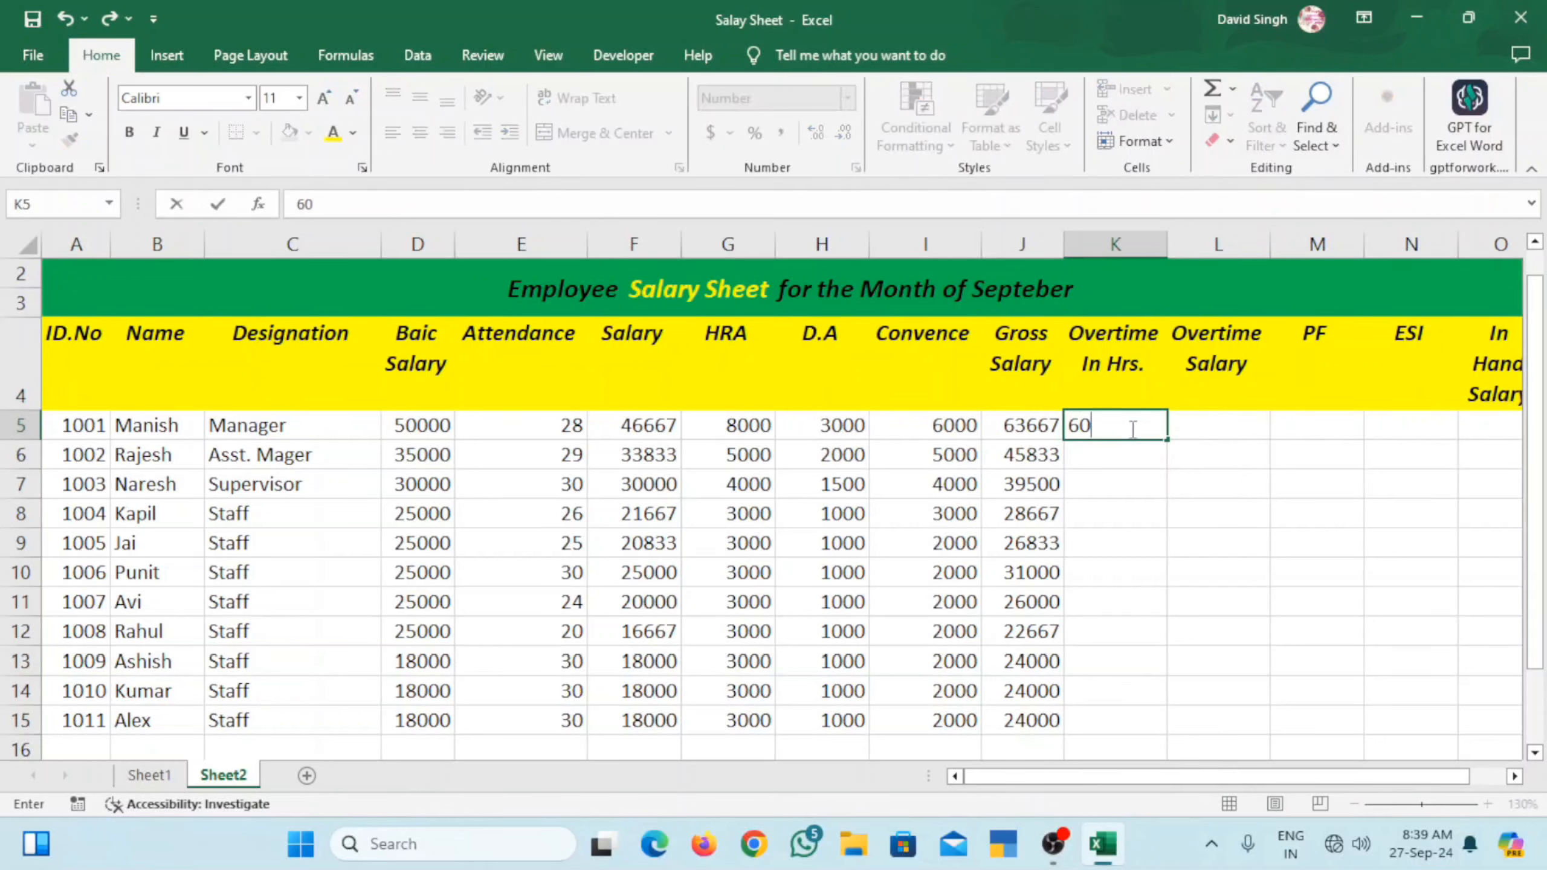
pyautogui.press('Return')
pyautogui.write('6')
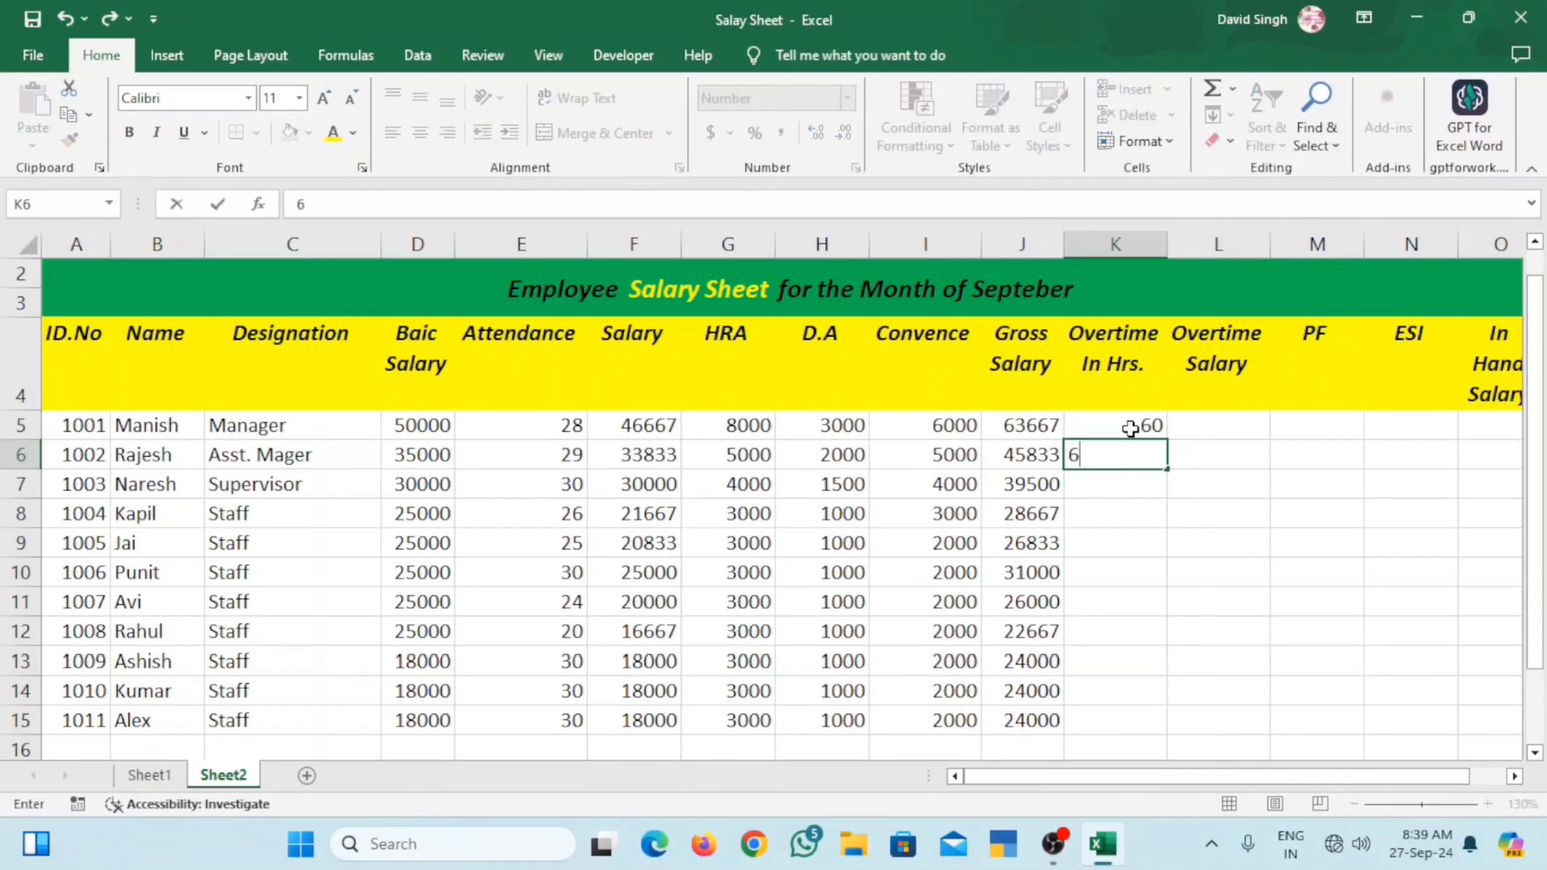
pyautogui.press('BackSpace')
pyautogui.write('50')
pyautogui.click(1134, 489)
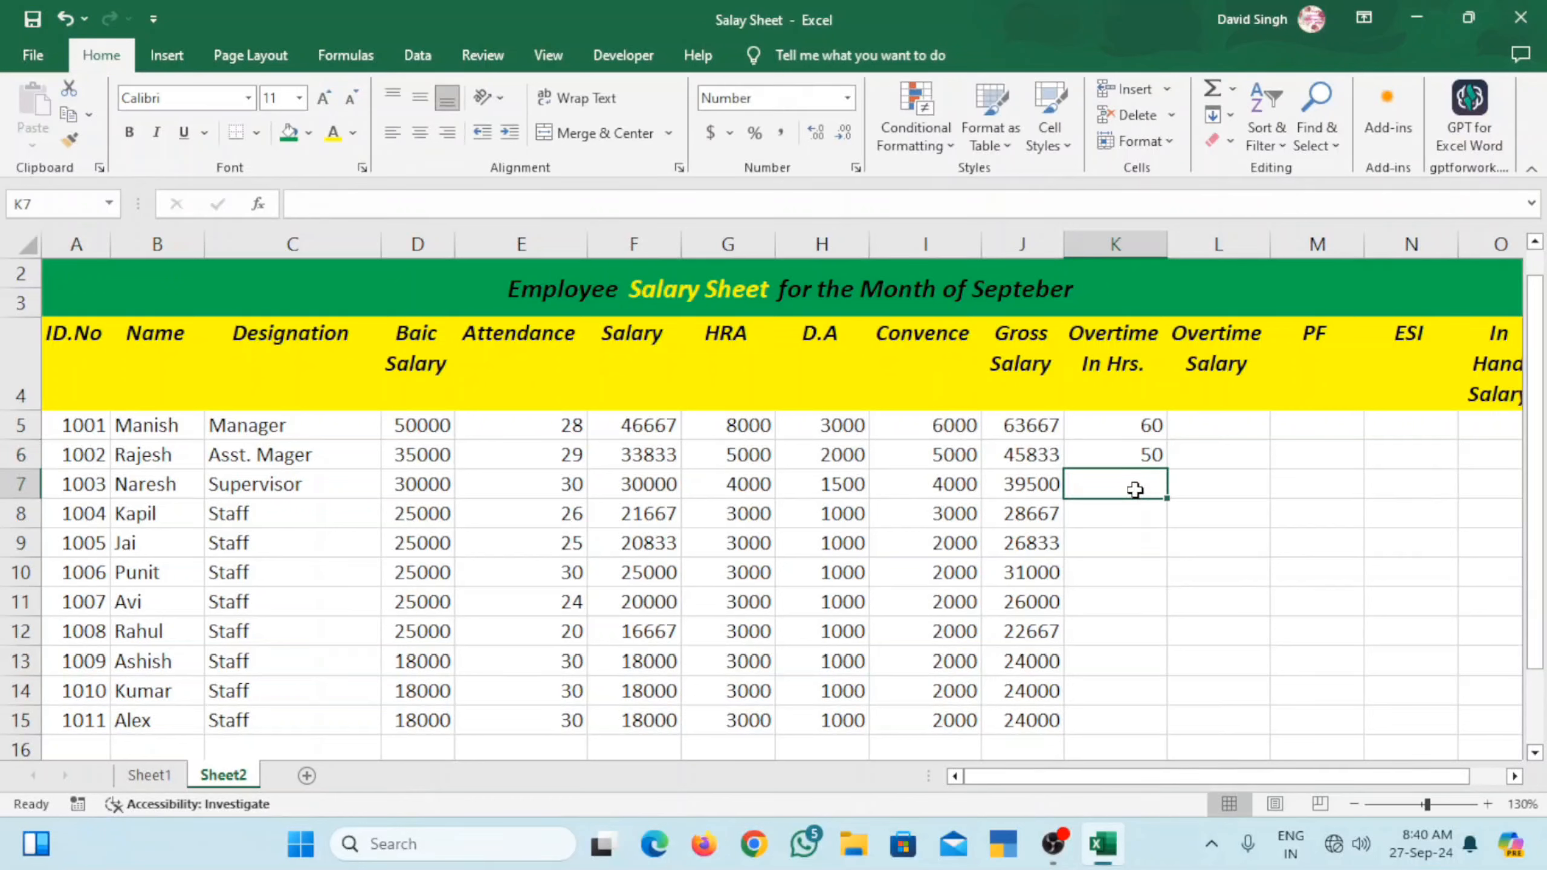
# - Apply the custom number format #"Hrs" to the overtime hours cells K5 to K15
pyautogui.click(1136, 423)
pyautogui.moveTo(1136, 423); pyautogui.dragTo(1125, 717)
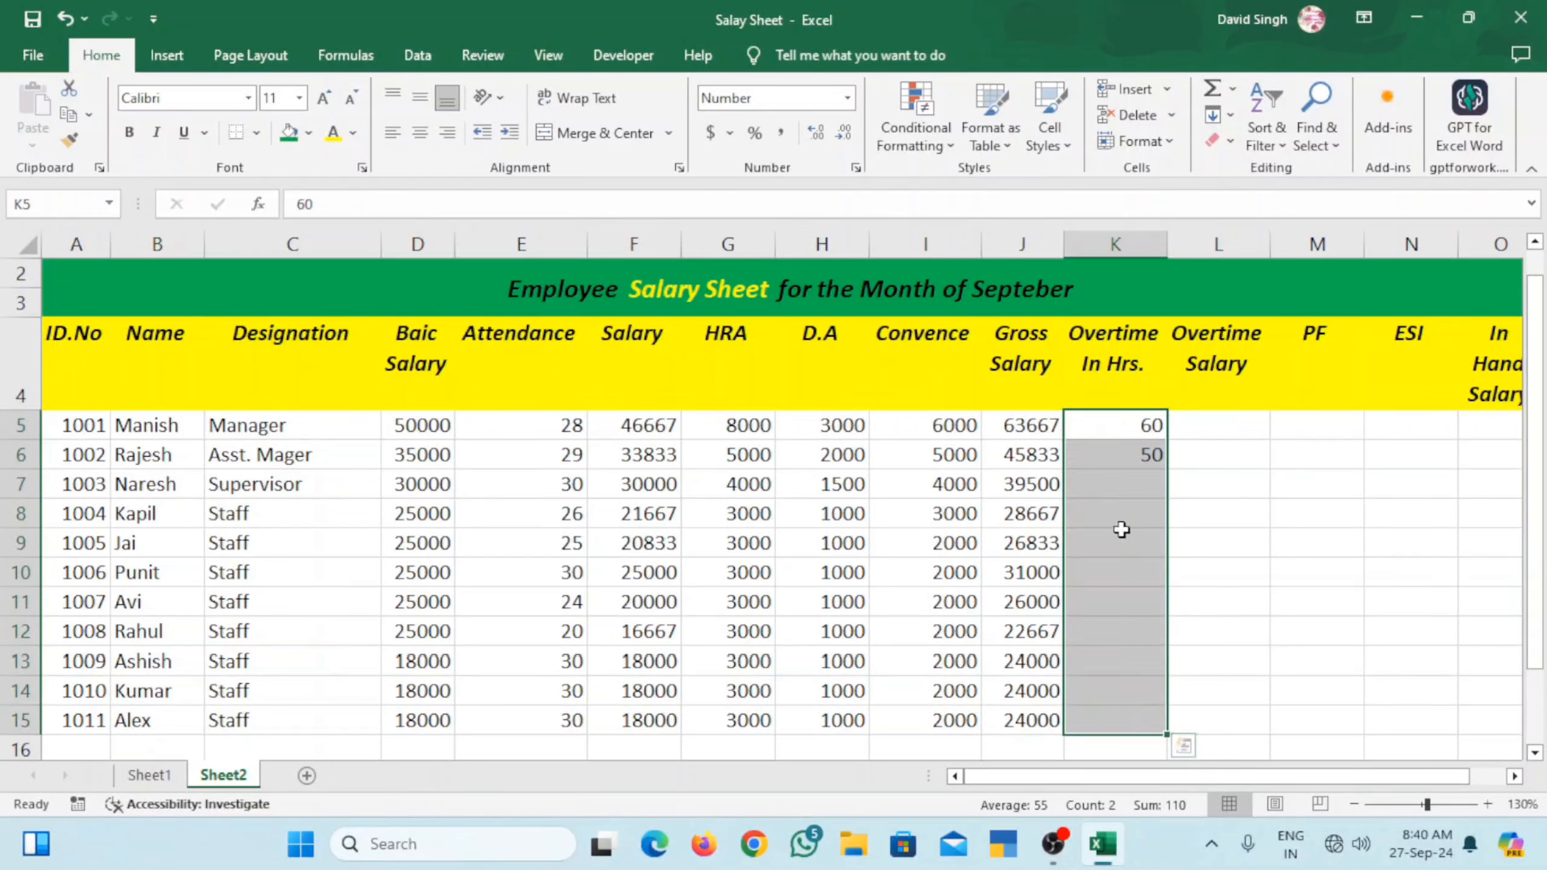
pyautogui.click(851, 170)
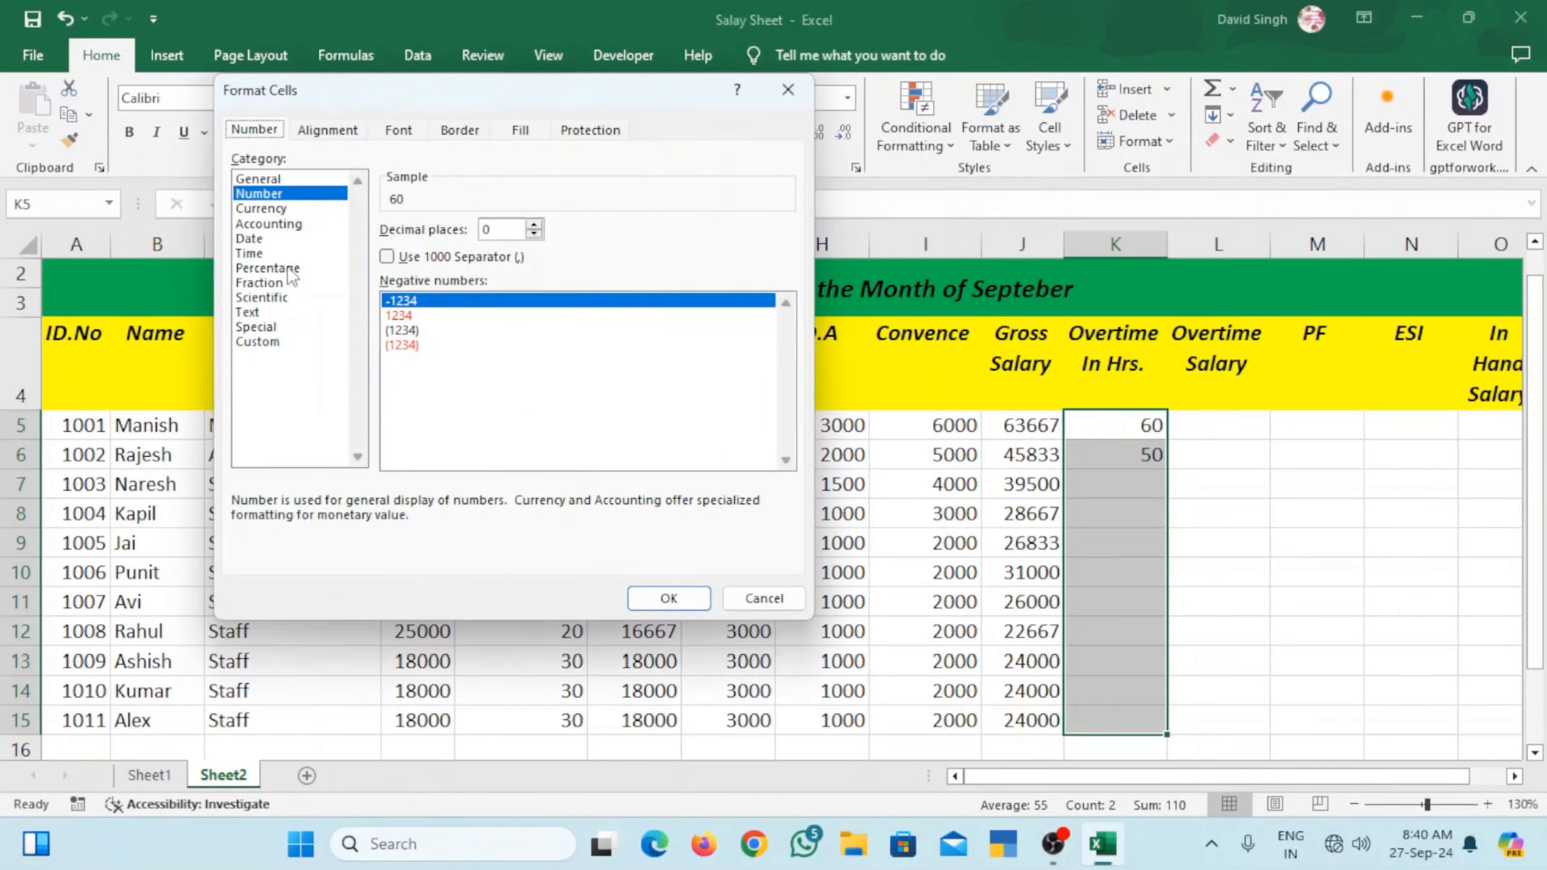
pyautogui.click(253, 341)
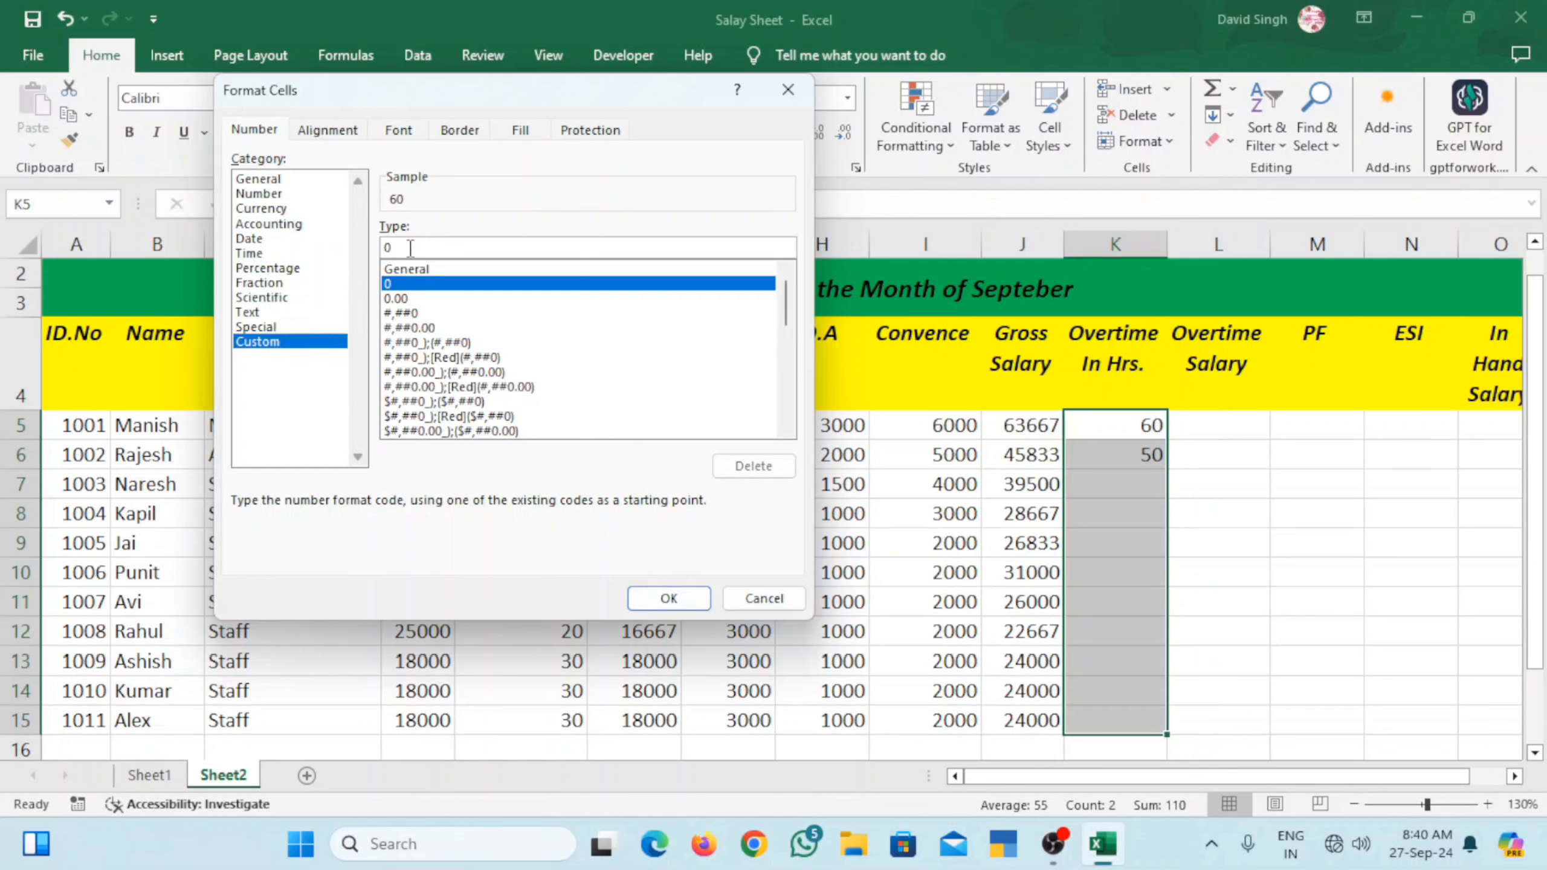
pyautogui.click(406, 270)
pyautogui.moveTo(442, 244); pyautogui.dragTo(373, 247)
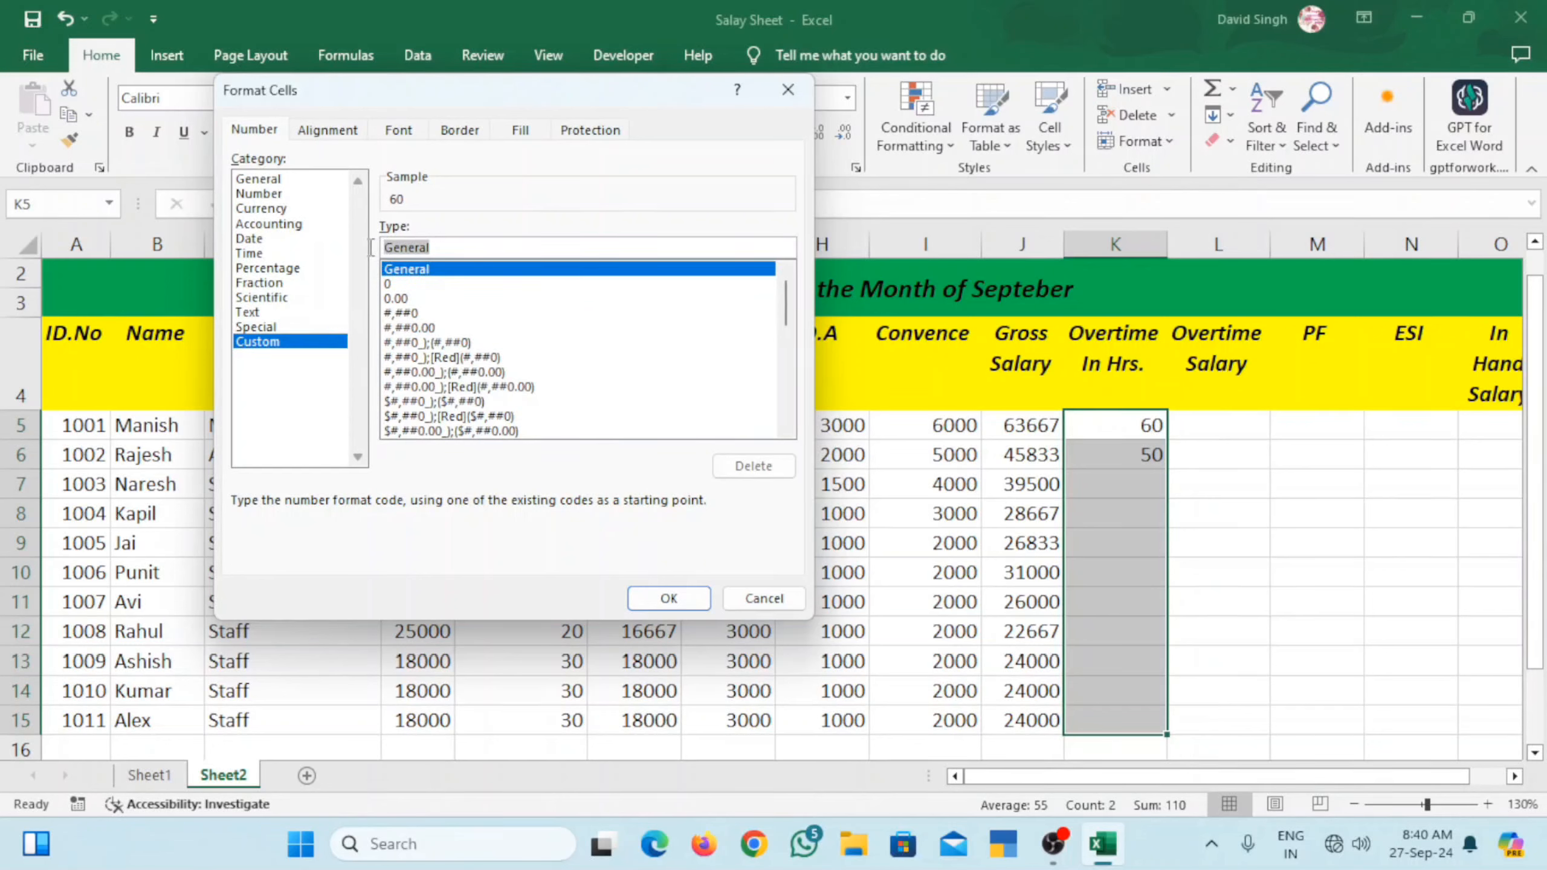
pyautogui.write('#')
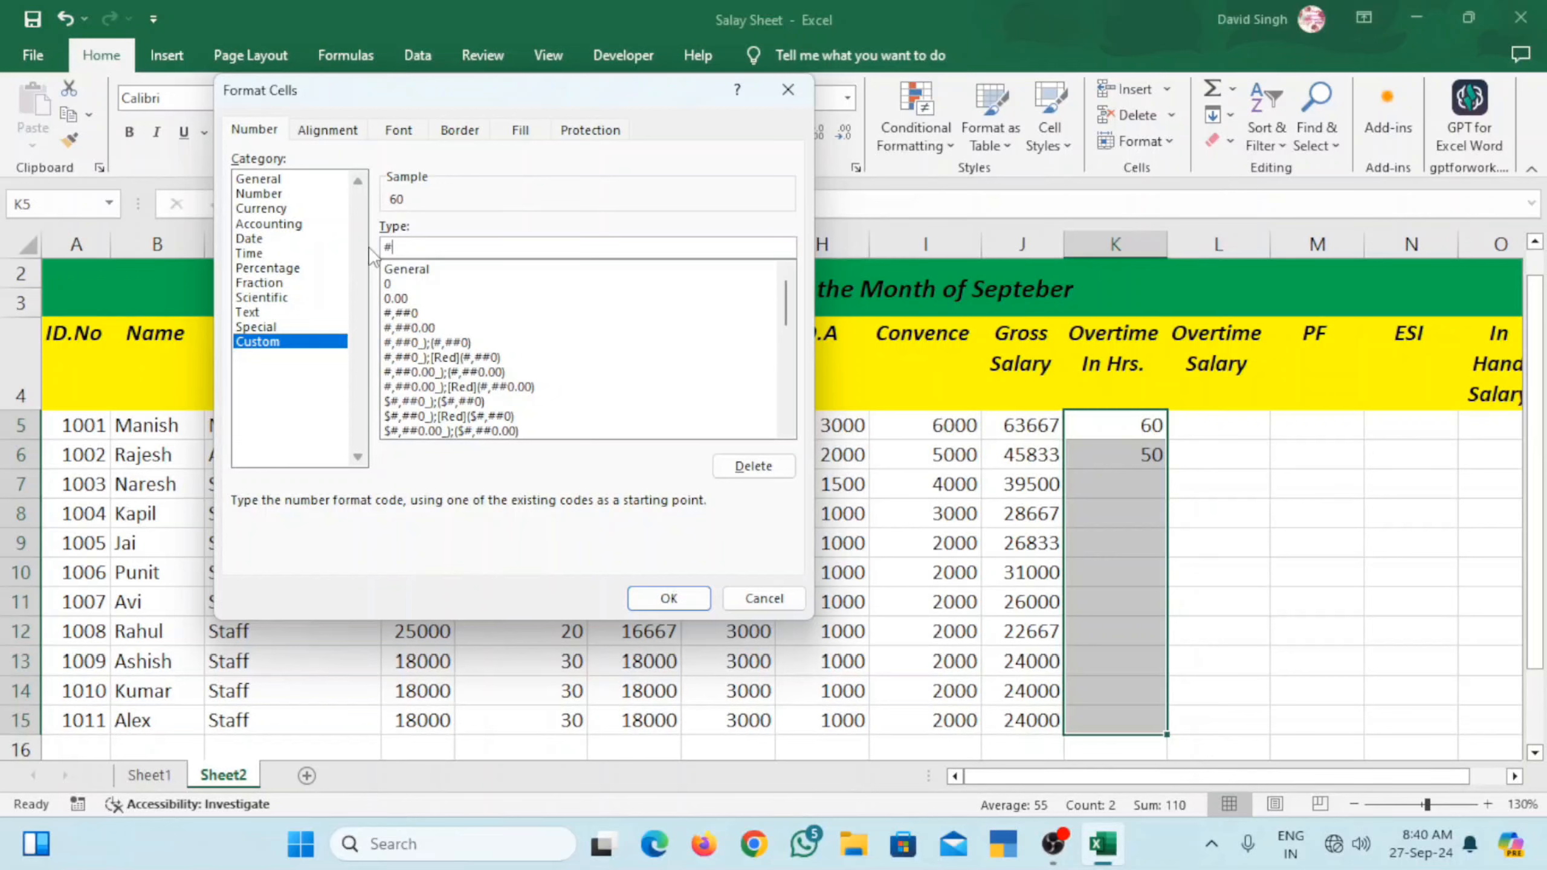
pyautogui.write('"Hrs"')
pyautogui.click(666, 597)
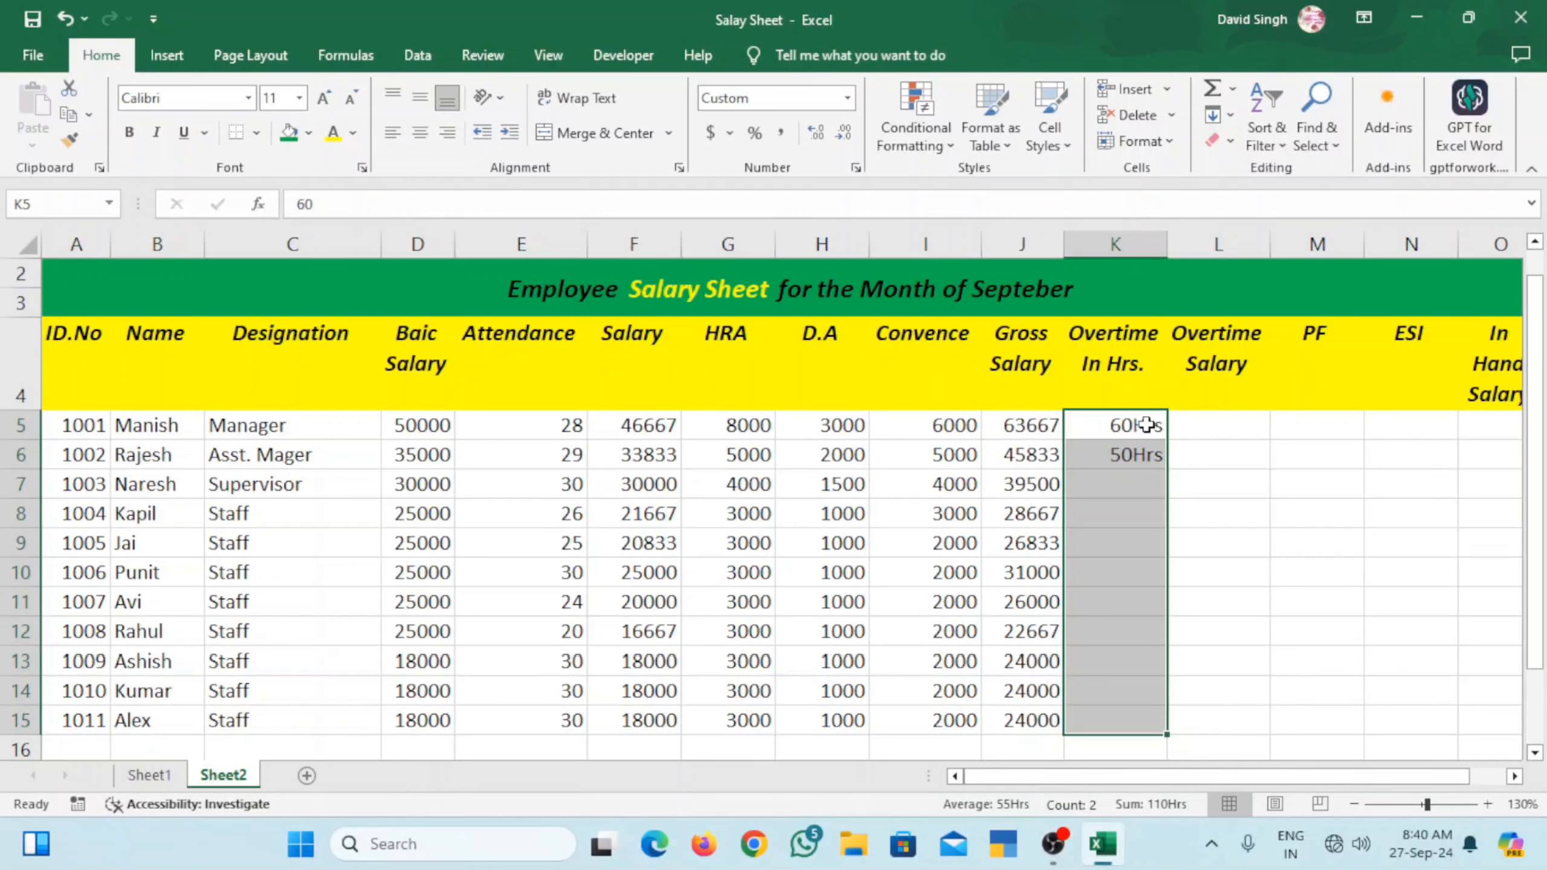
# - Enter overtime hours of 45, 30, 60, 60, 60, 45, 50, 60 and 60 in cells K7 to K15
pyautogui.click(1123, 492)
pyautogui.write('45')
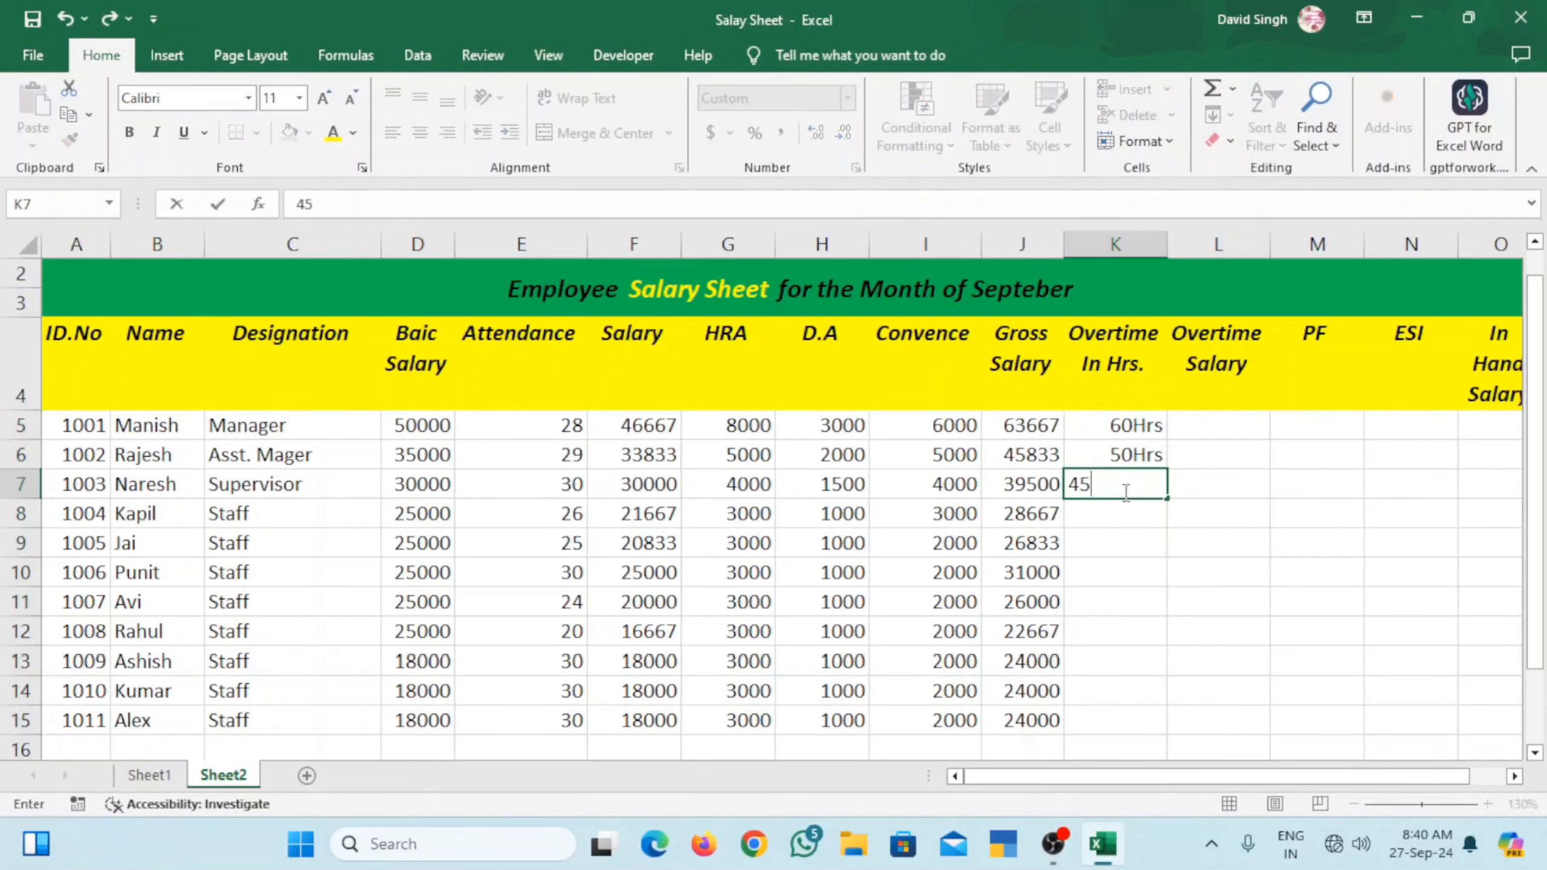
pyautogui.press('Return')
pyautogui.write('30')
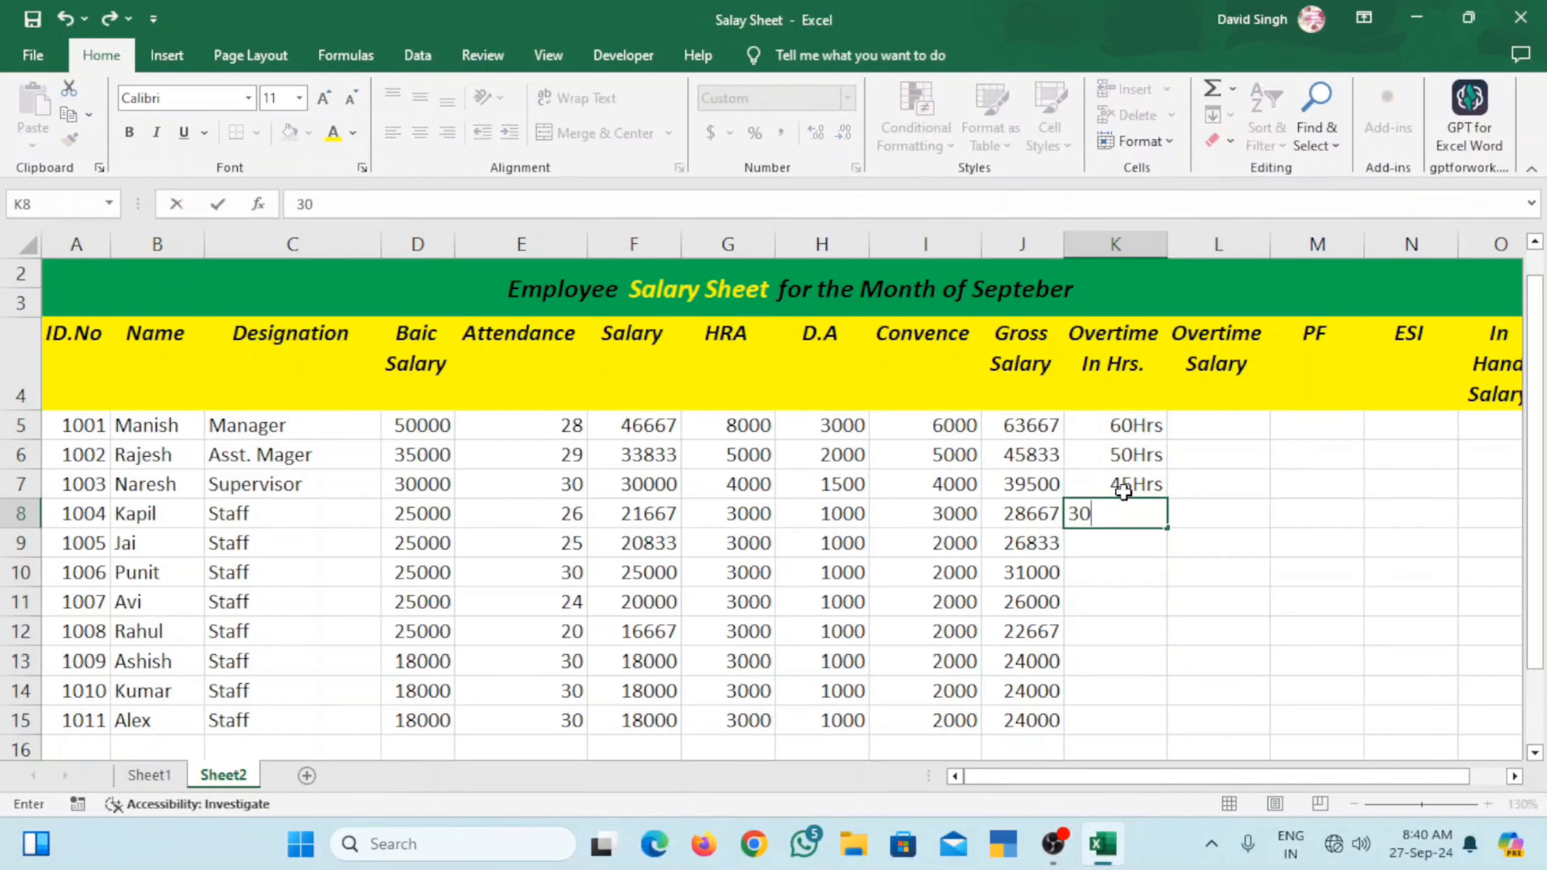
pyautogui.press('Return')
pyautogui.write('60')
pyautogui.press('Return')
pyautogui.write('60')
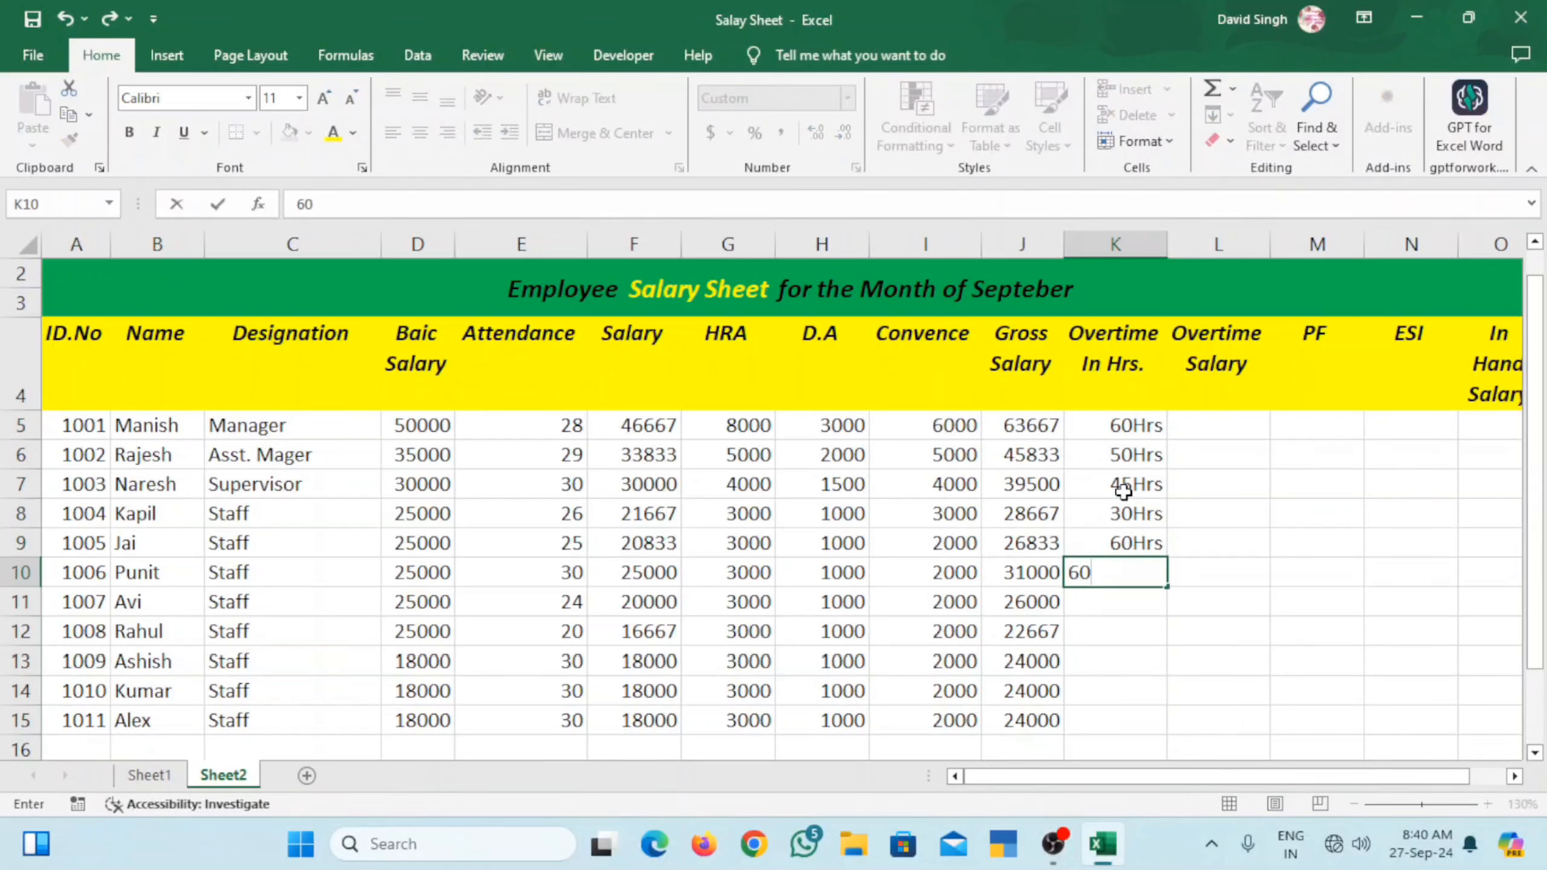
pyautogui.press('Return')
pyautogui.write('60')
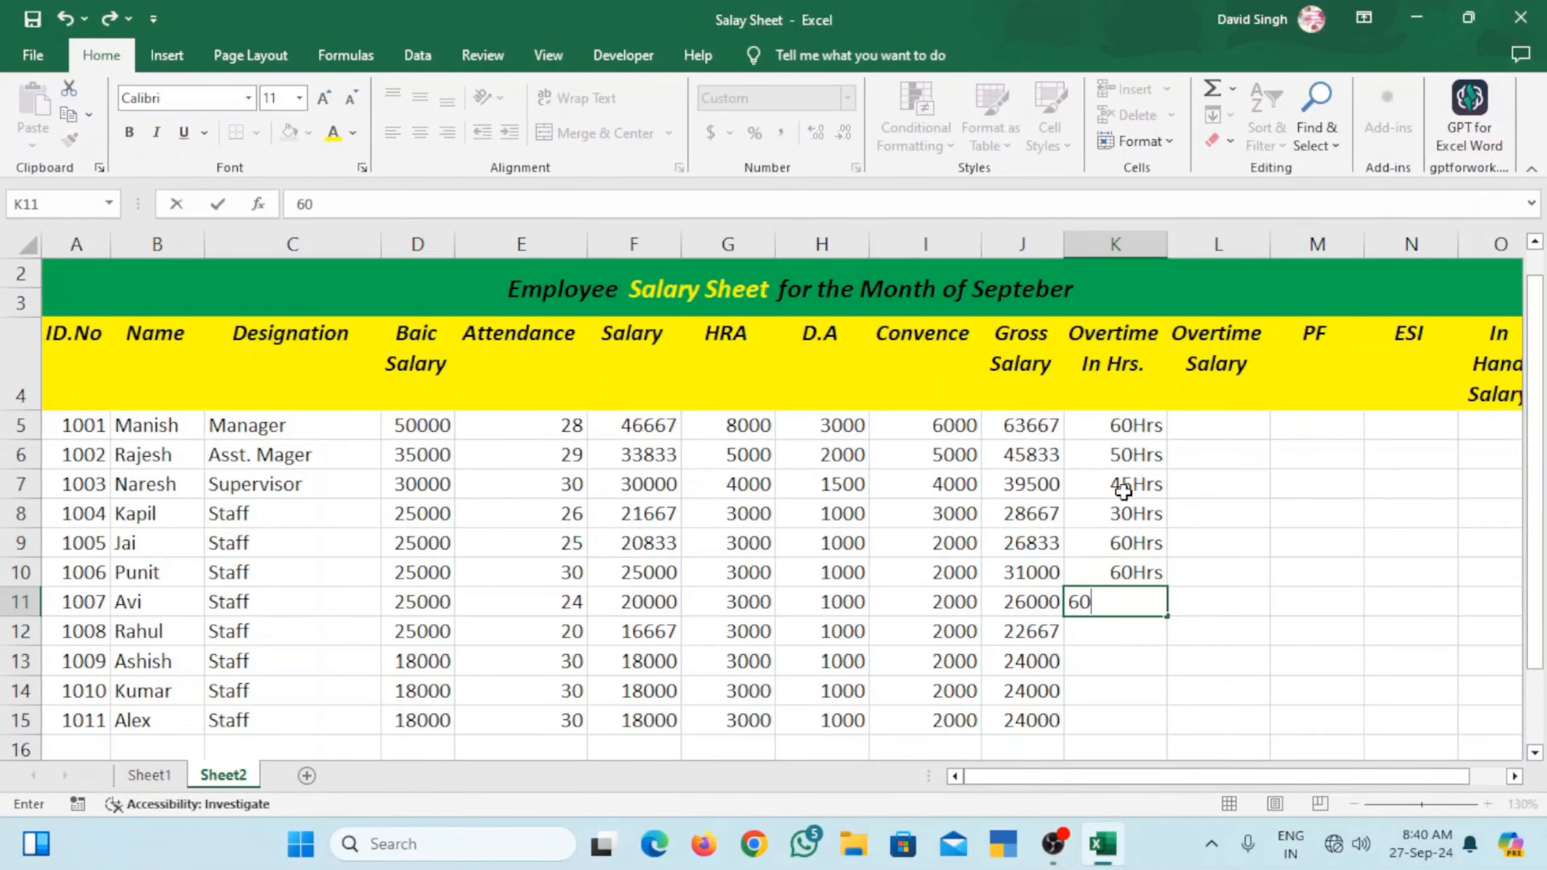
pyautogui.press('Return')
pyautogui.write('45')
pyautogui.press('Return')
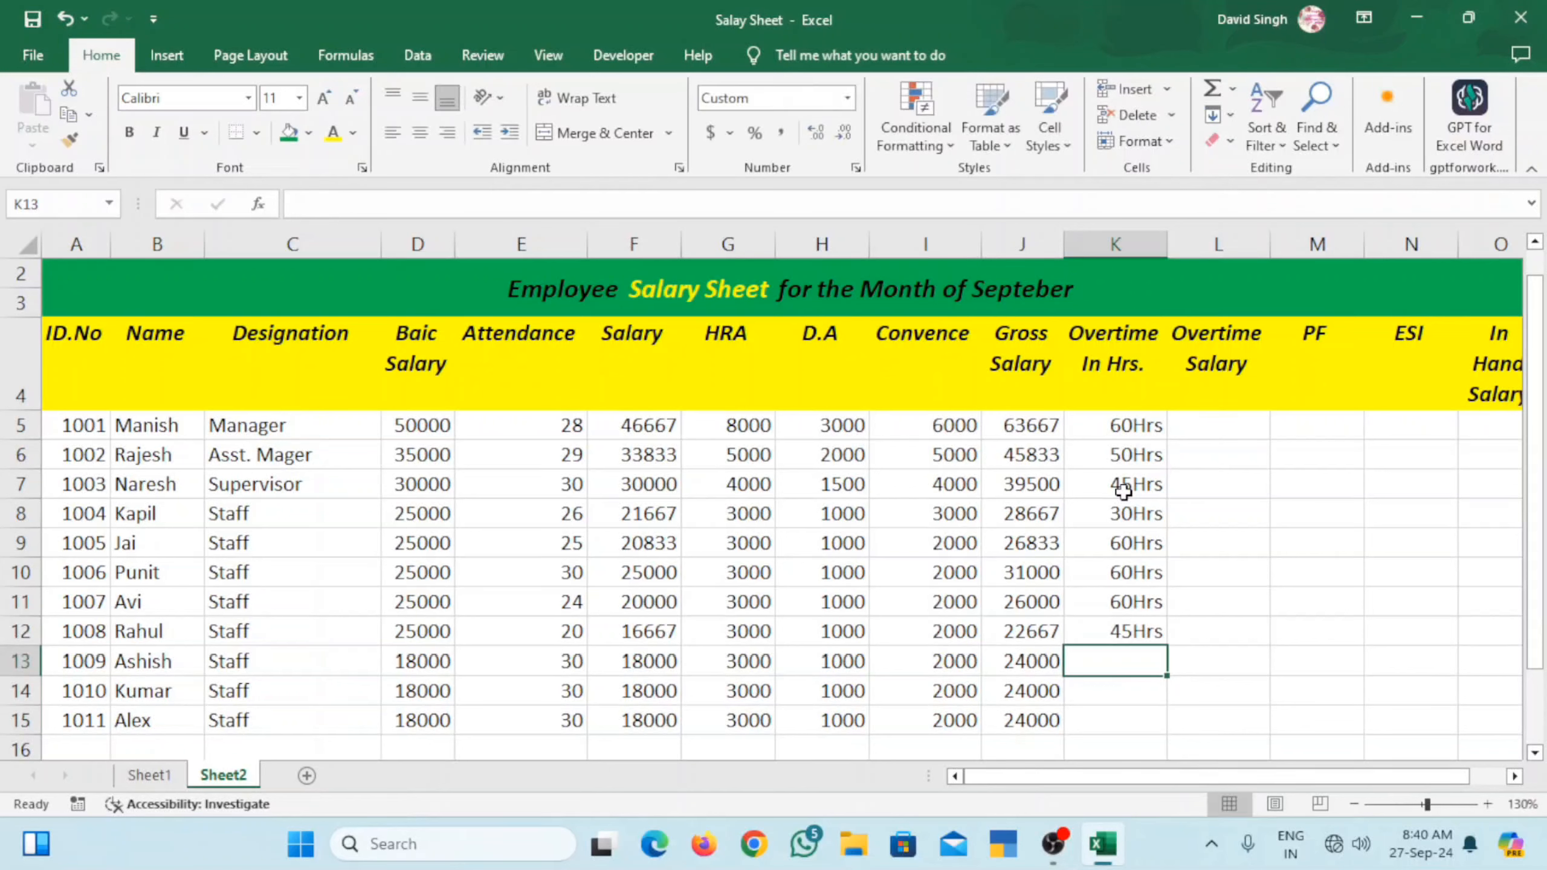
pyautogui.write('50')
pyautogui.press('Return')
pyautogui.write('60')
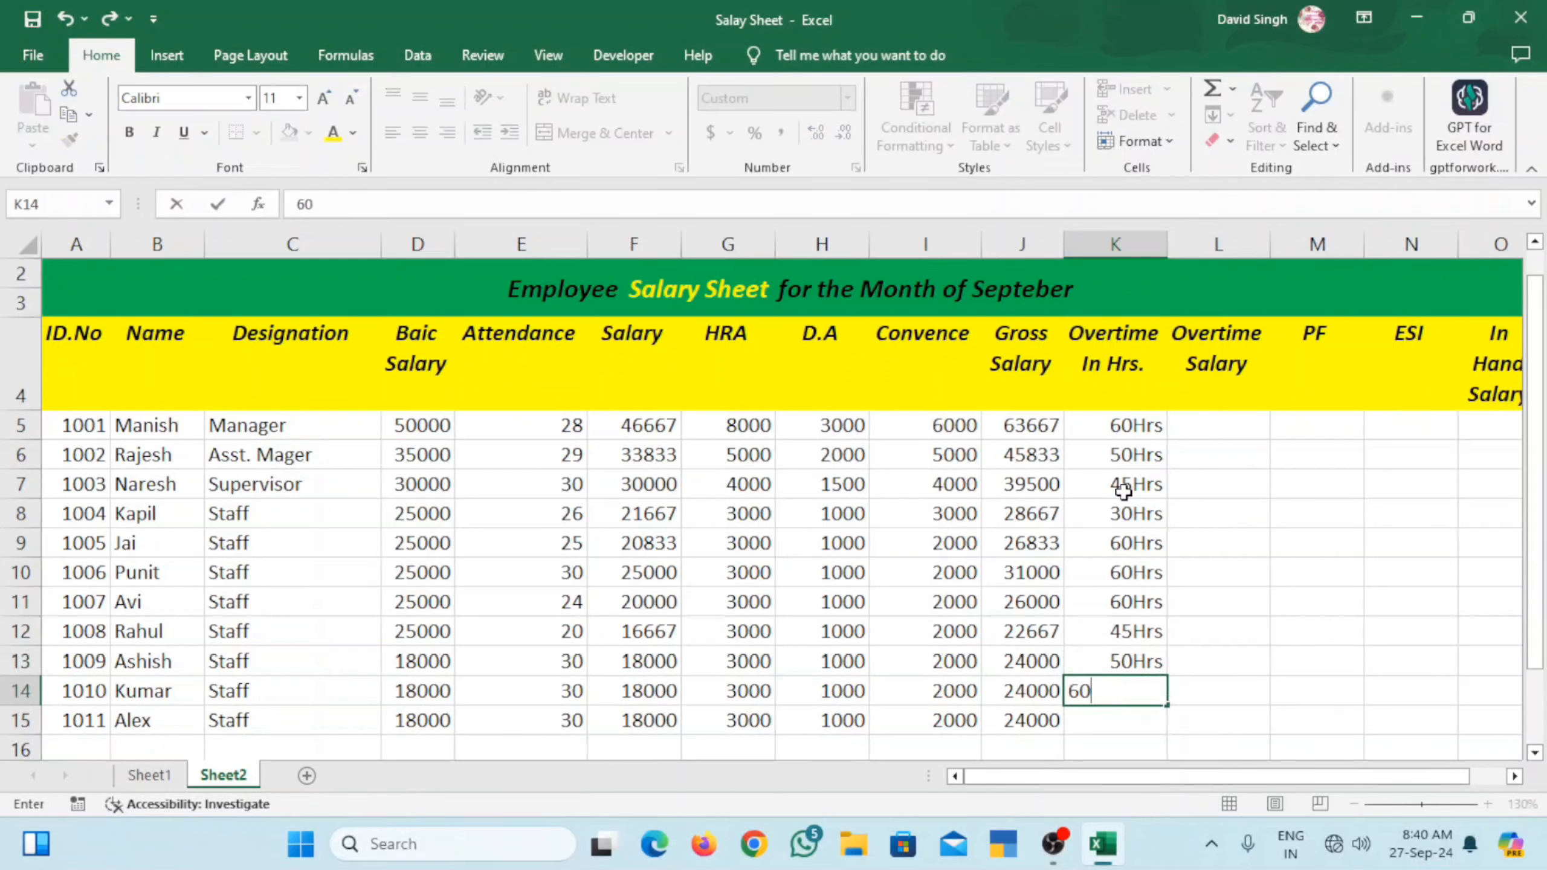
pyautogui.press('Return')
pyautogui.write('60')
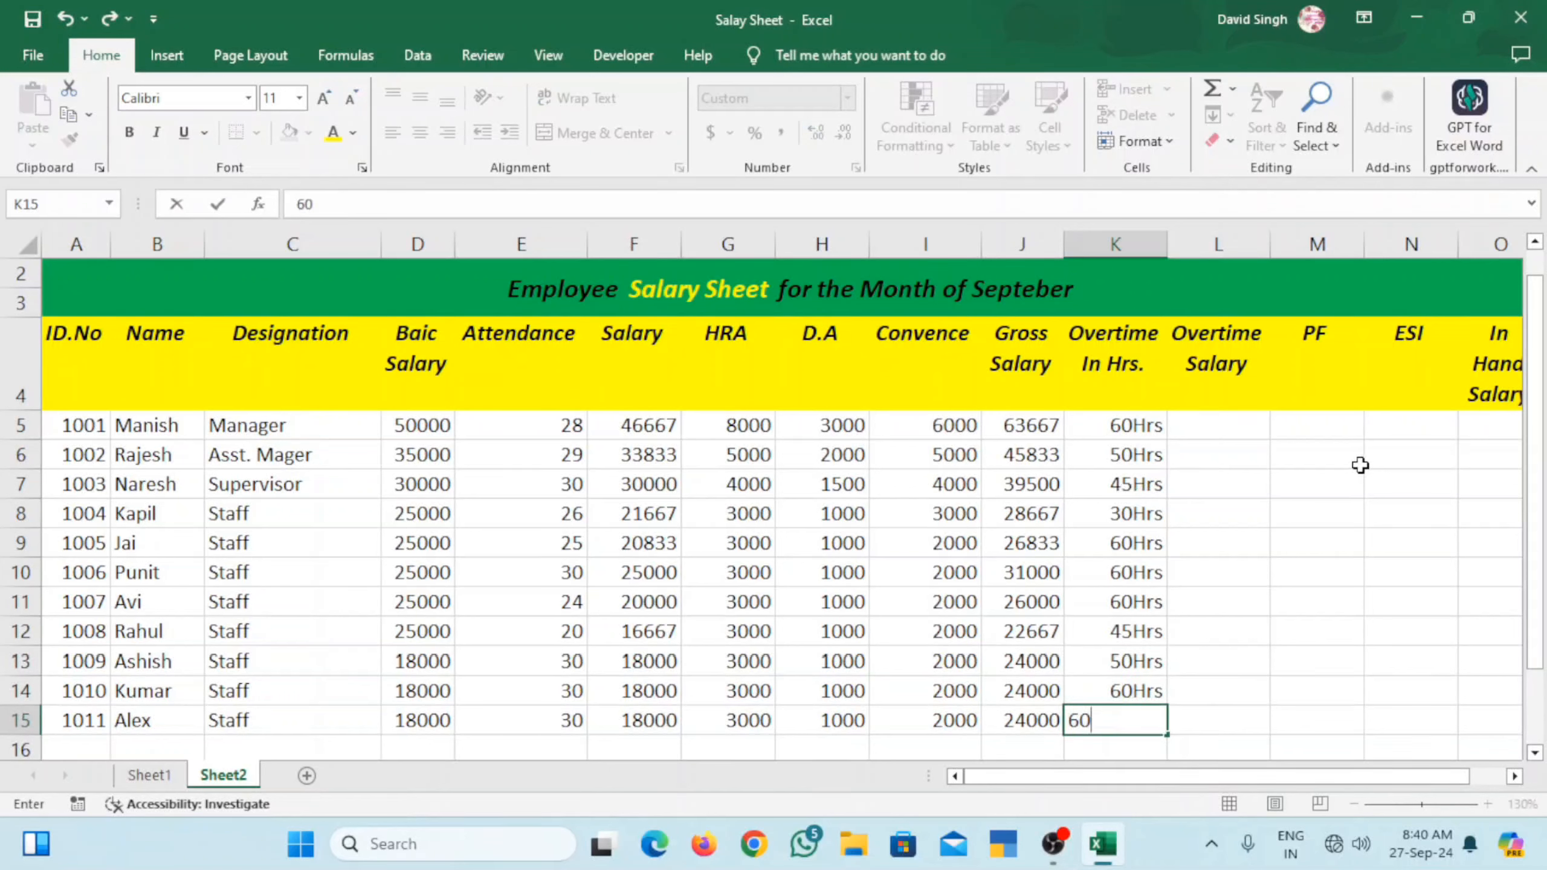
pyautogui.click(1231, 462)
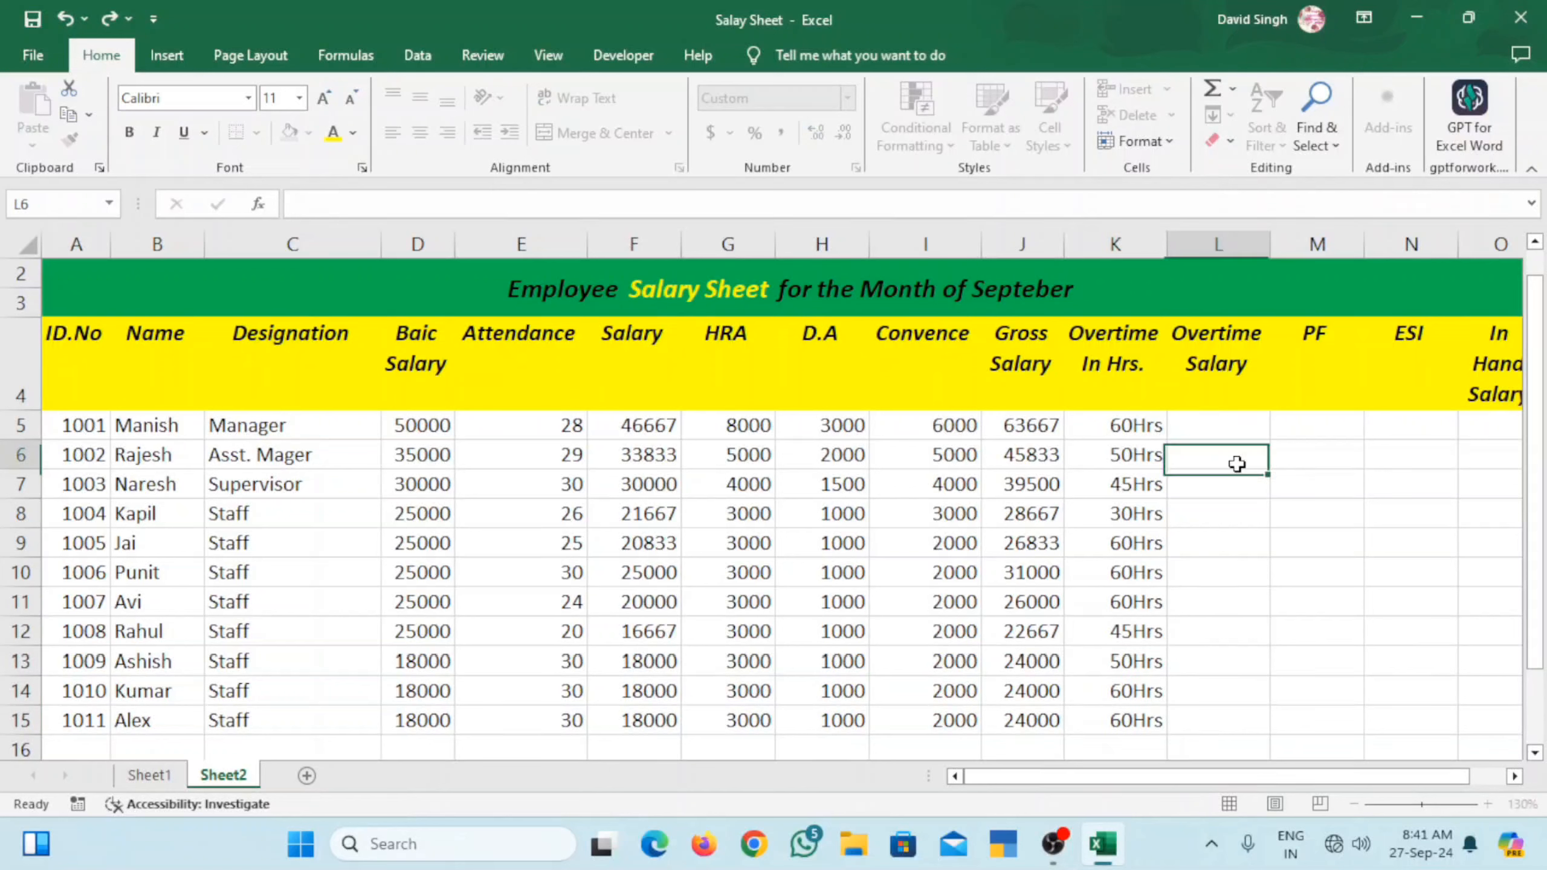
# - Calculate the overtime salary in L5 with =D5/30/8*K5 and fill the formula down to L15
pyautogui.doubleClick(1218, 422)
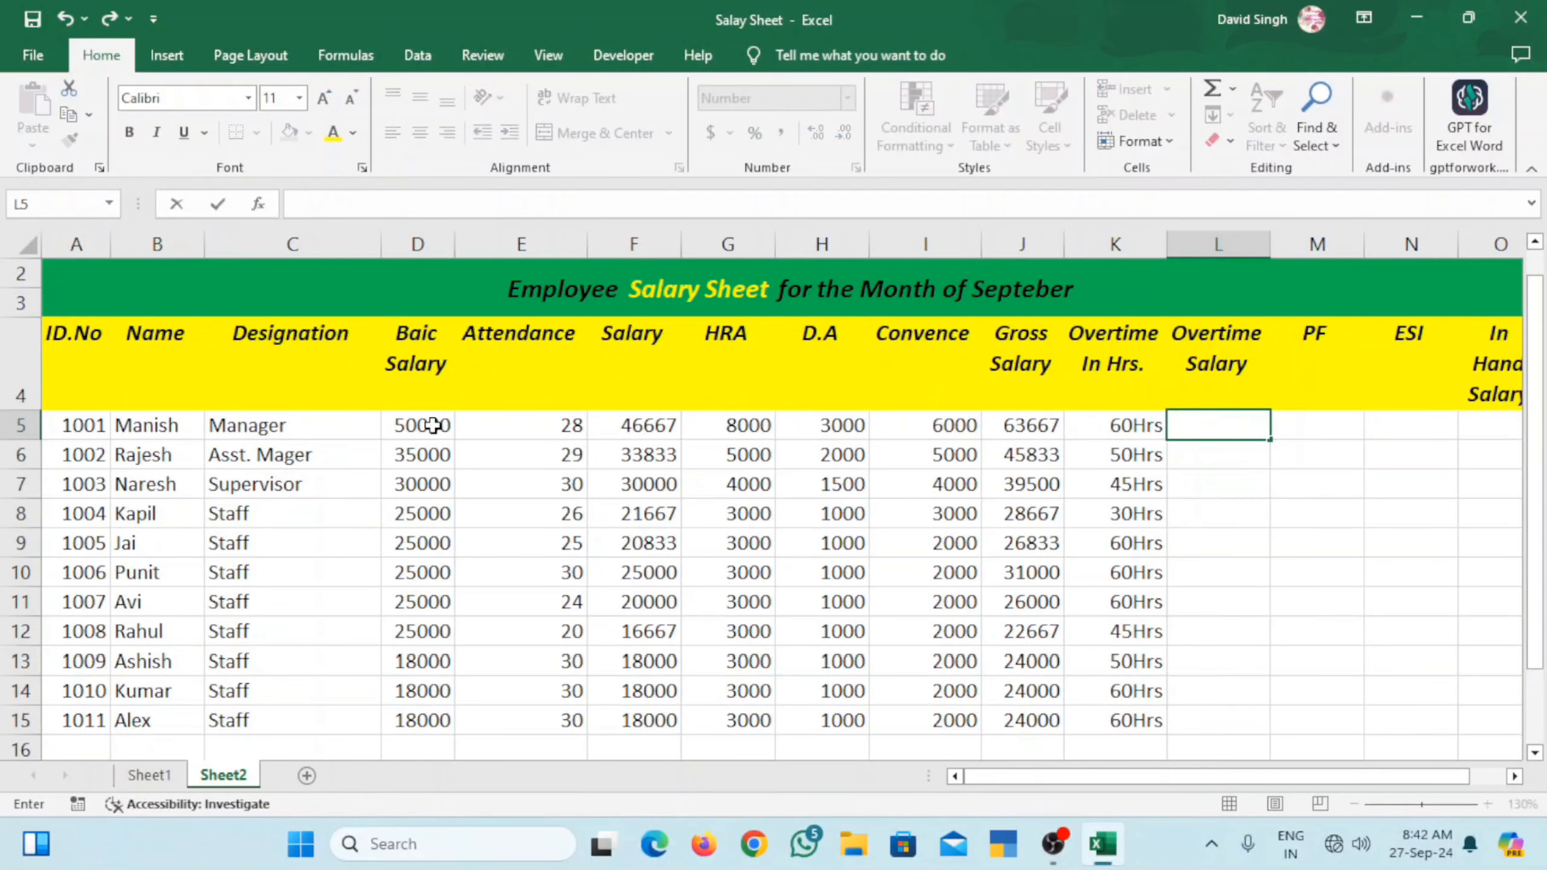
pyautogui.click(1209, 485)
pyautogui.click(1204, 420)
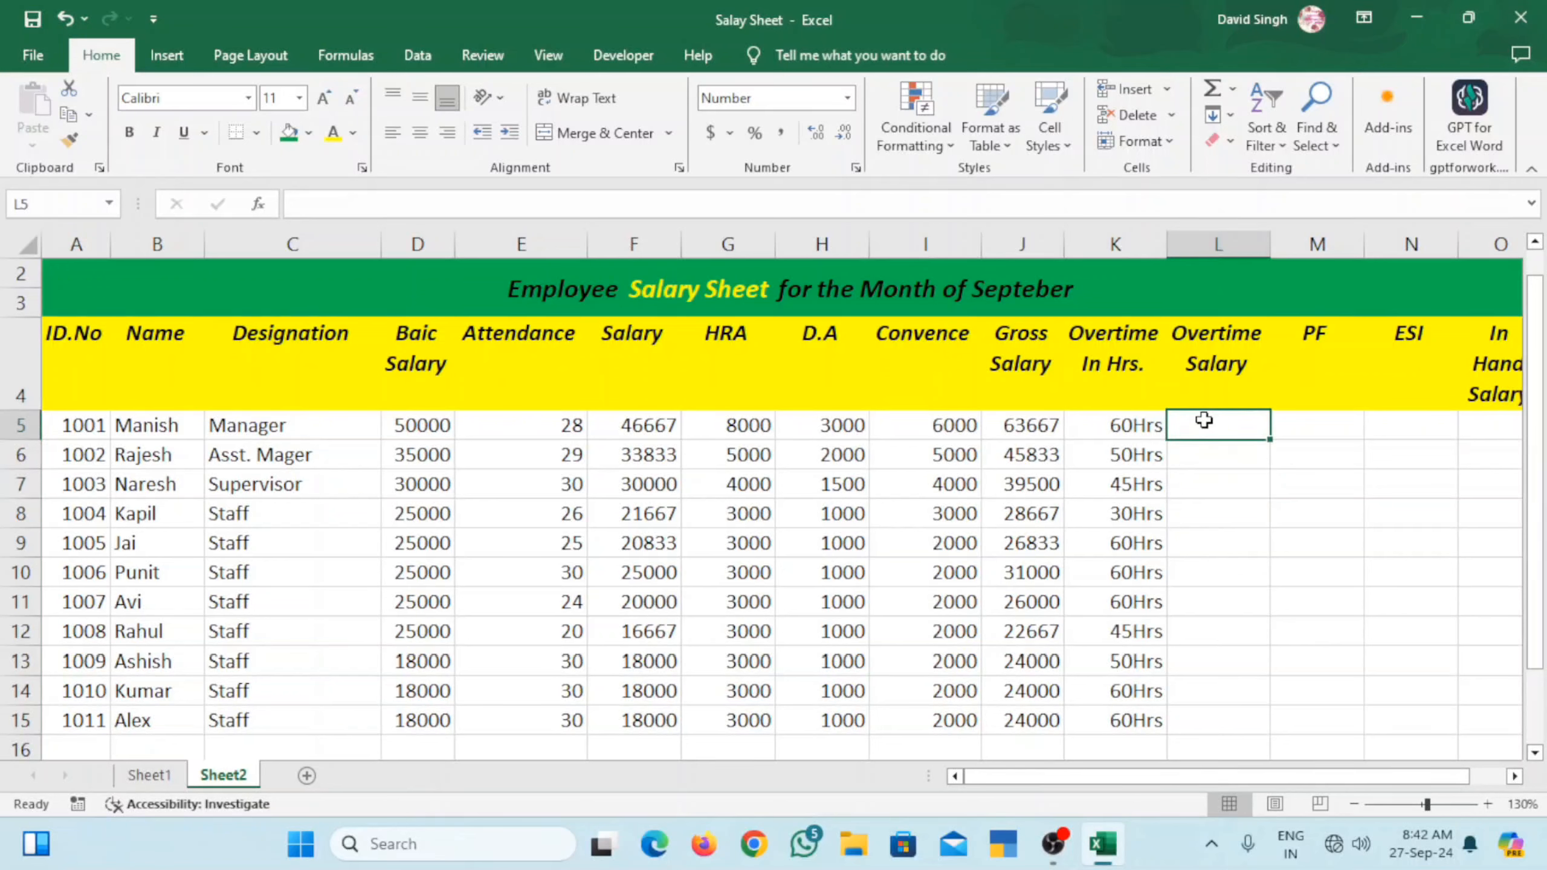
pyautogui.write('=')
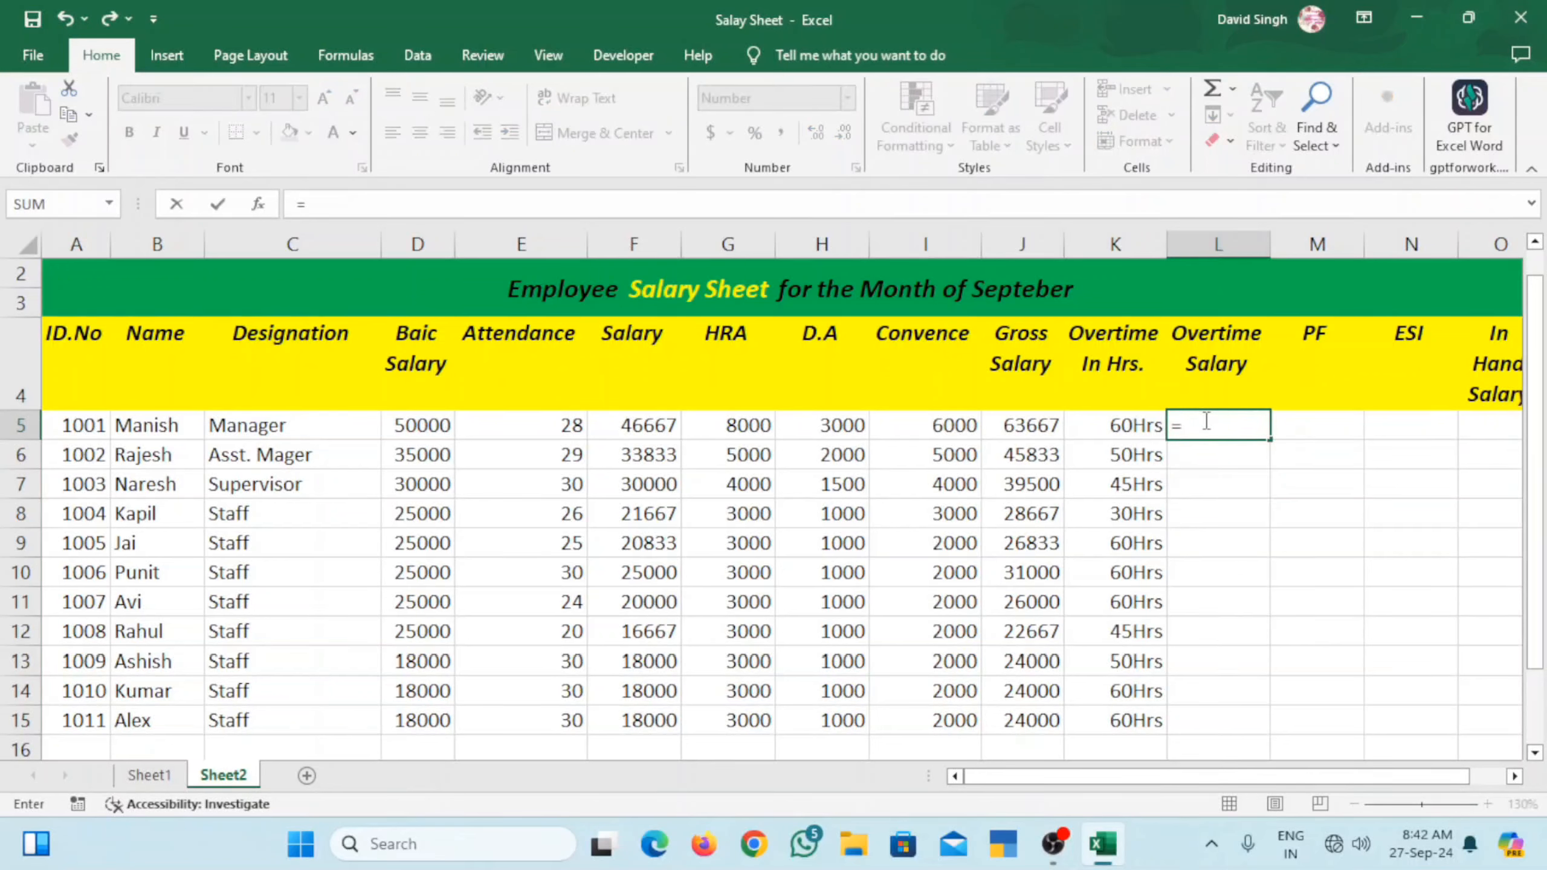
pyautogui.click(399, 422)
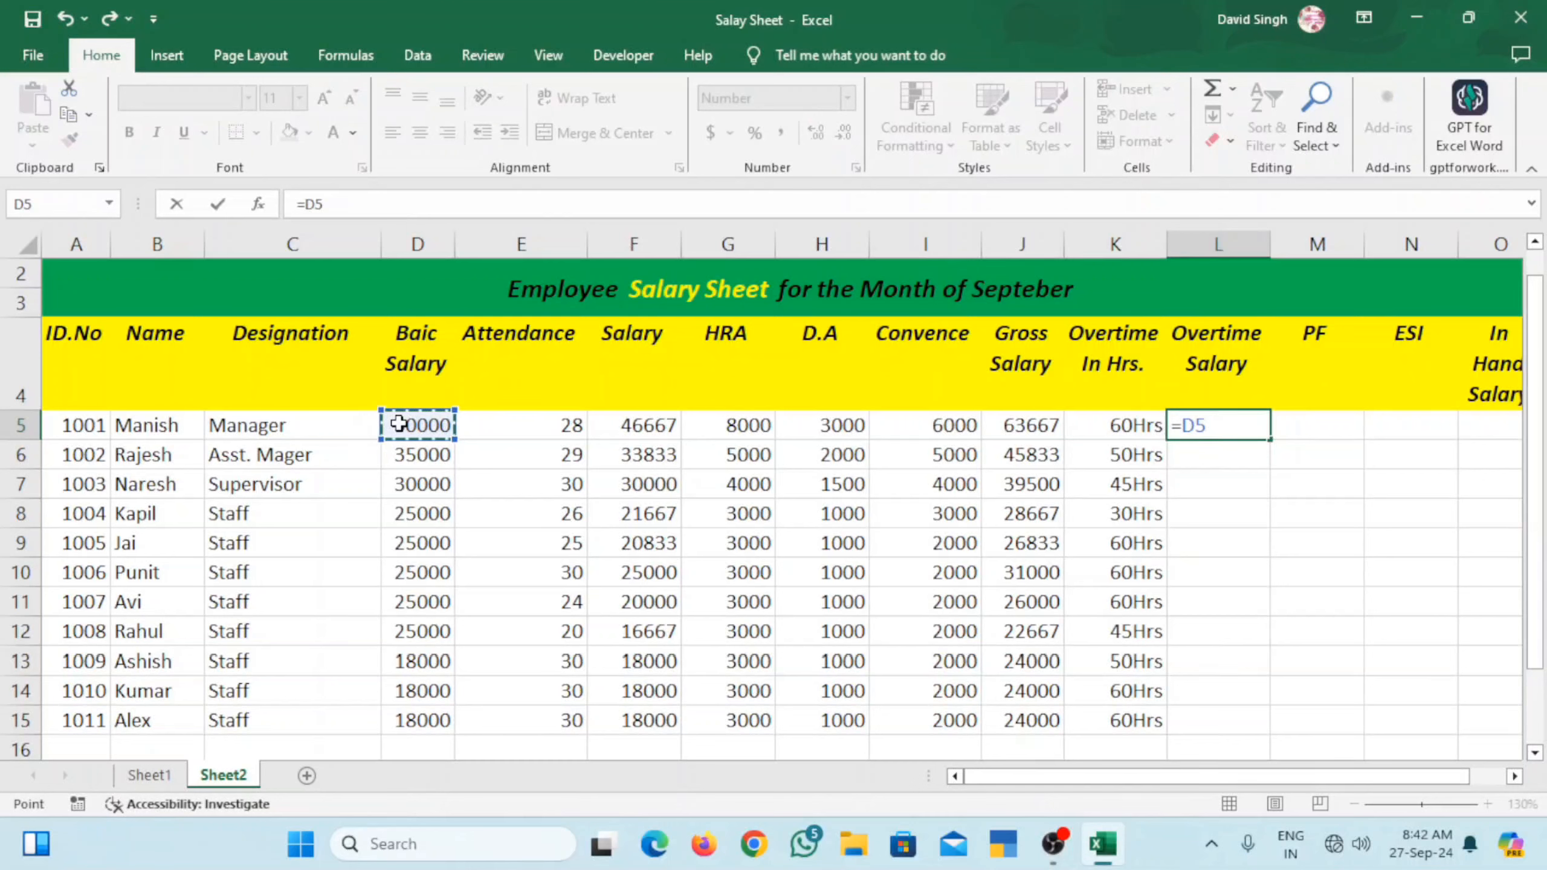
pyautogui.write('/3')
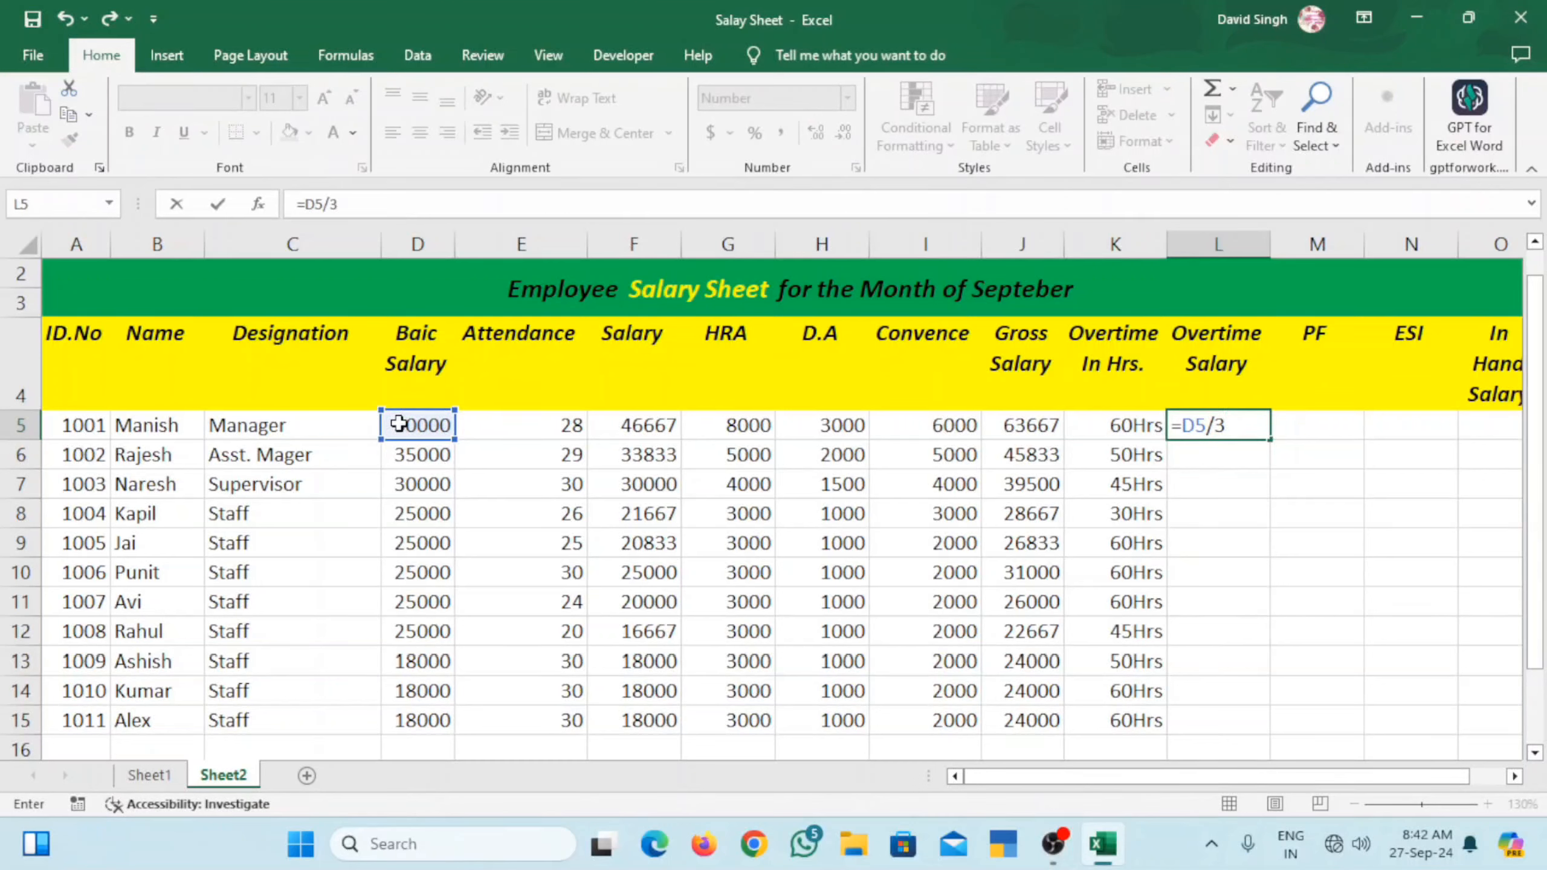
pyautogui.write('0/8*')
pyautogui.click(1107, 425)
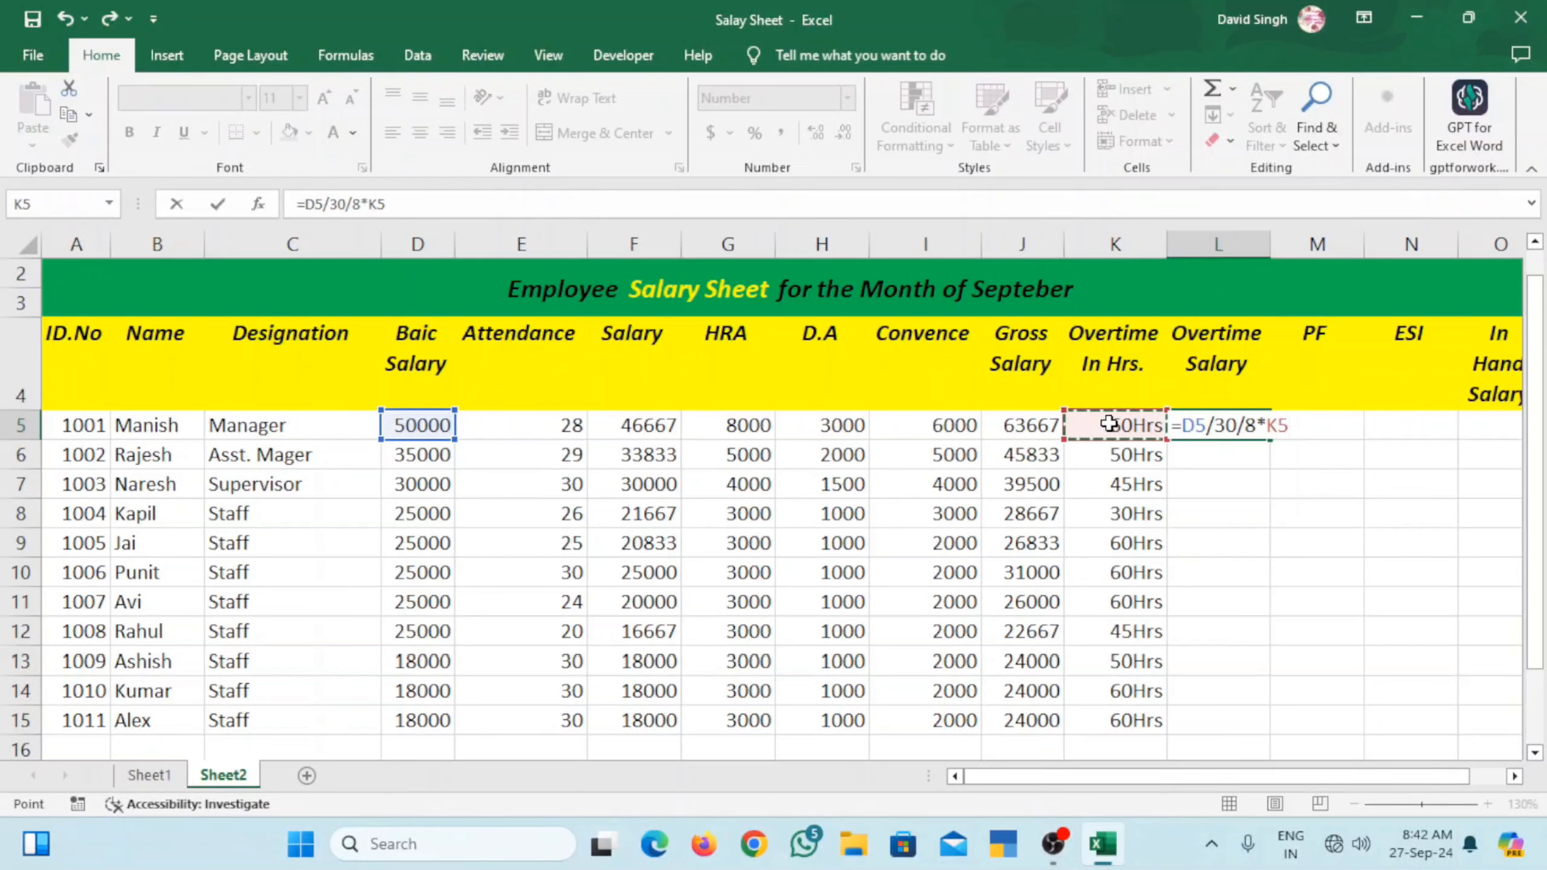
pyautogui.press('Return')
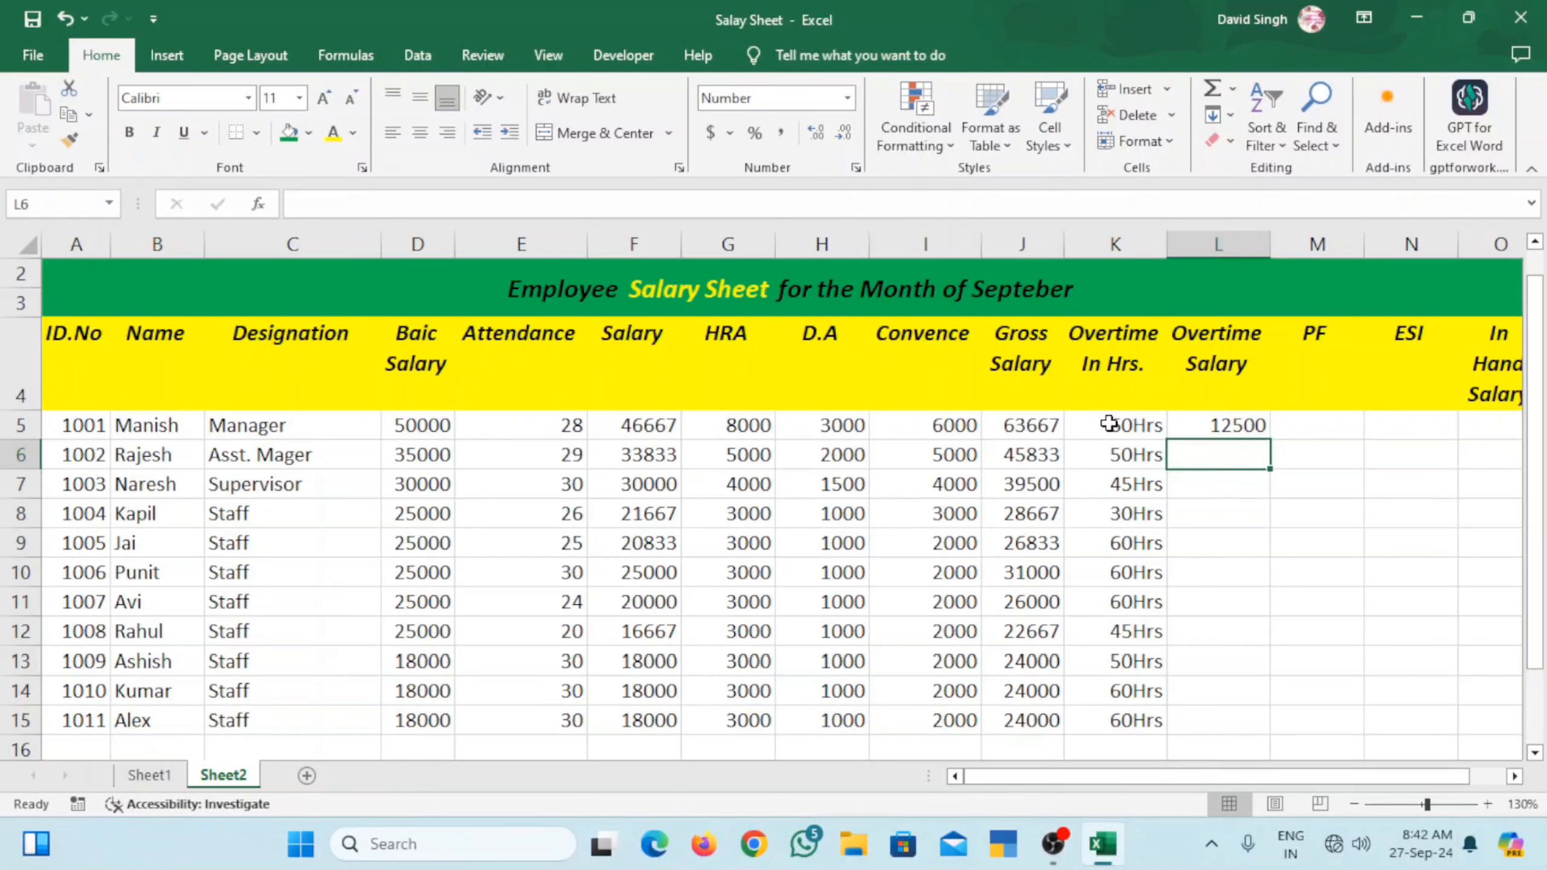
pyautogui.click(1207, 430)
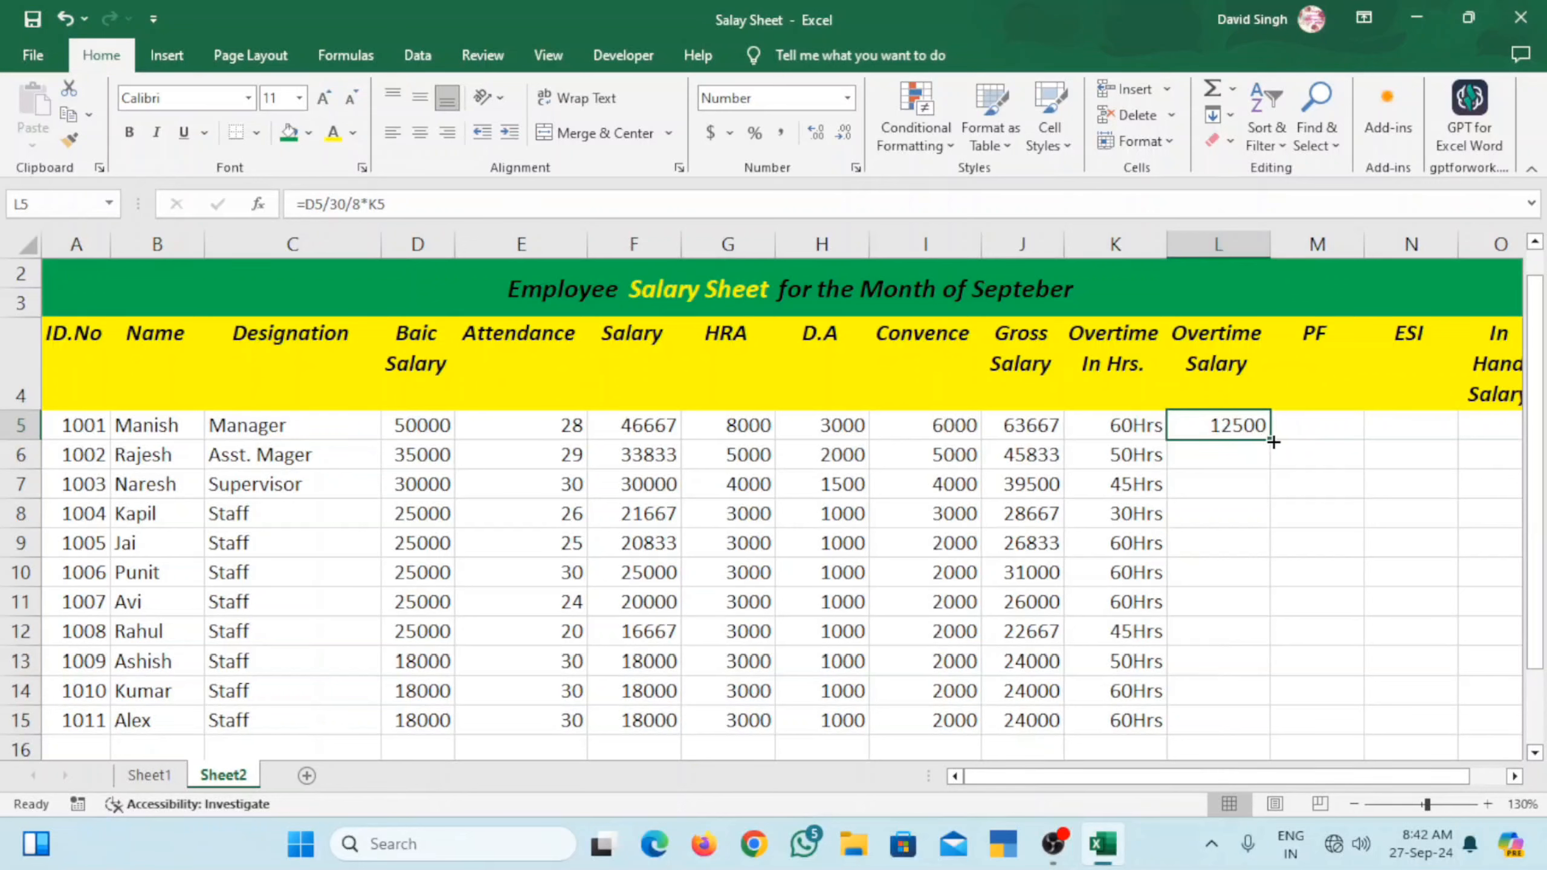
pyautogui.moveTo(1272, 441); pyautogui.dragTo(1268, 733)
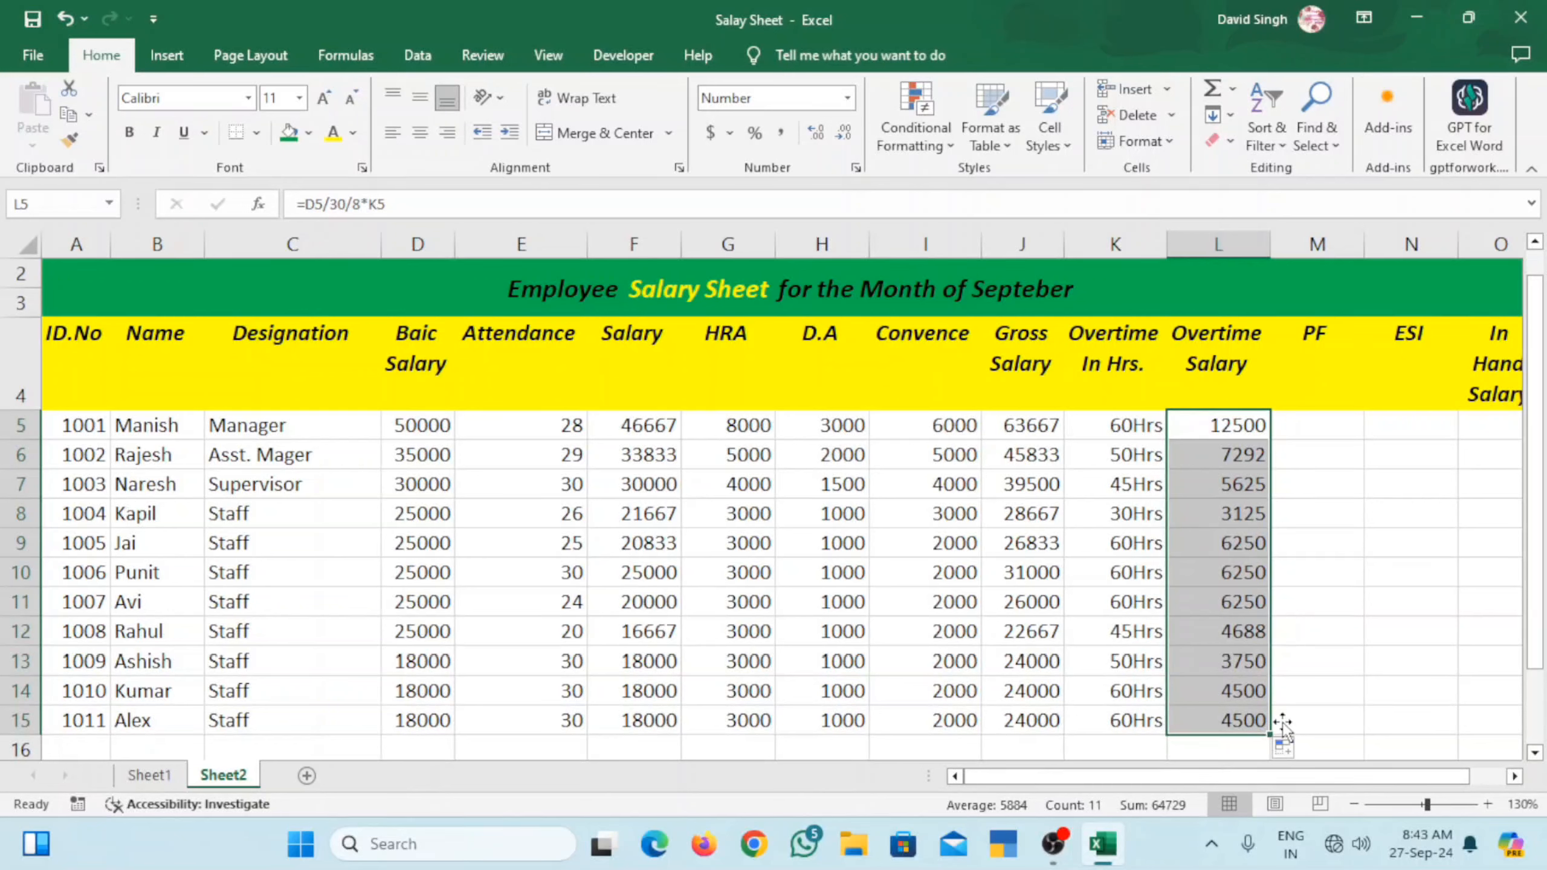
pyautogui.click(1319, 432)
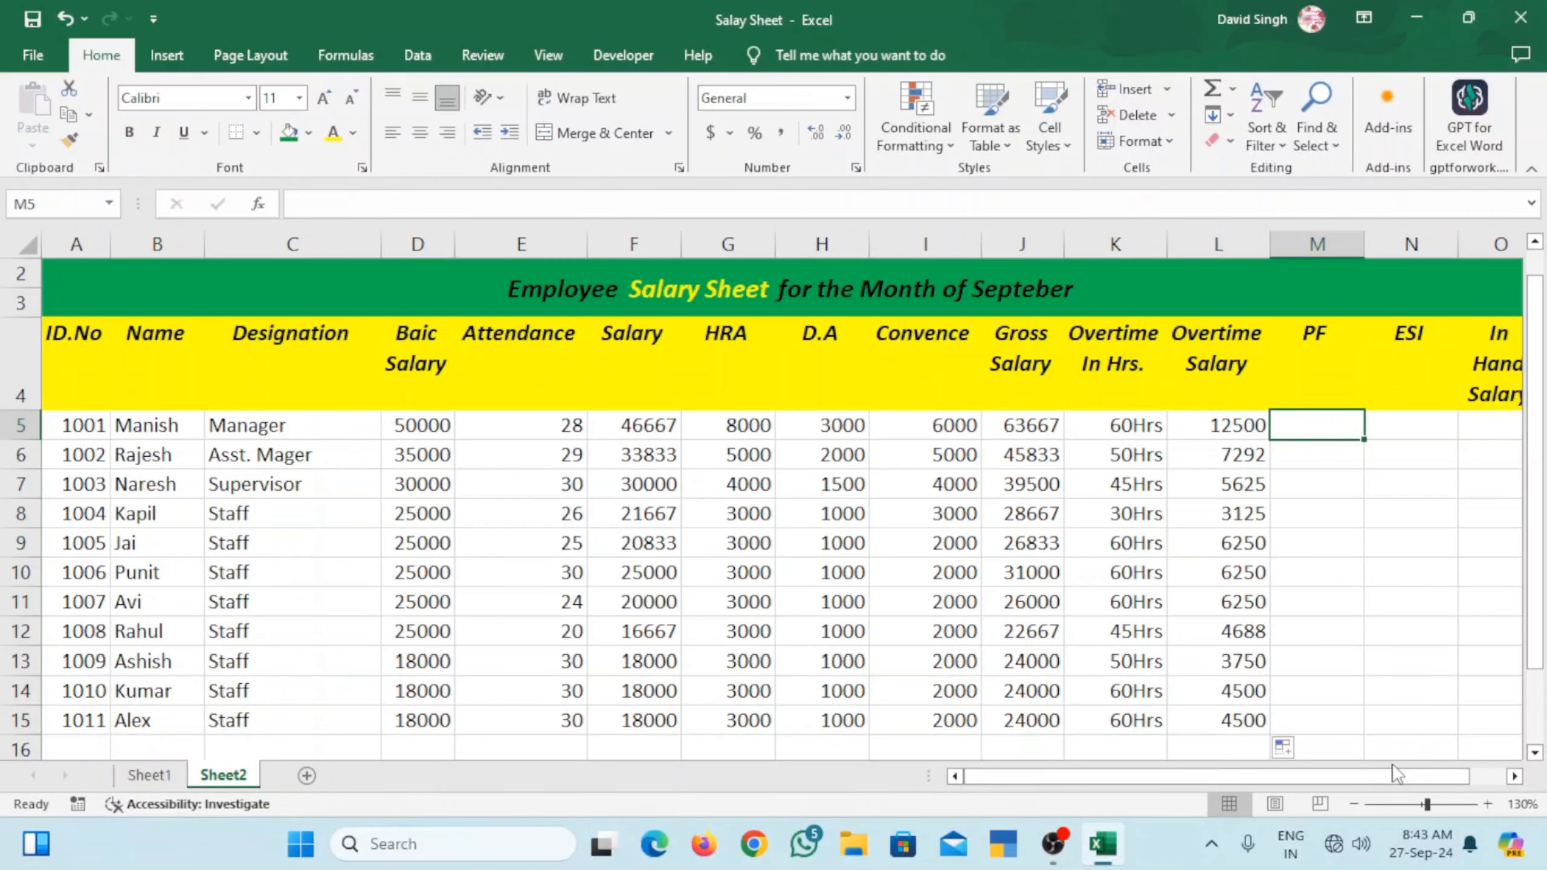
pyautogui.click(1515, 777)
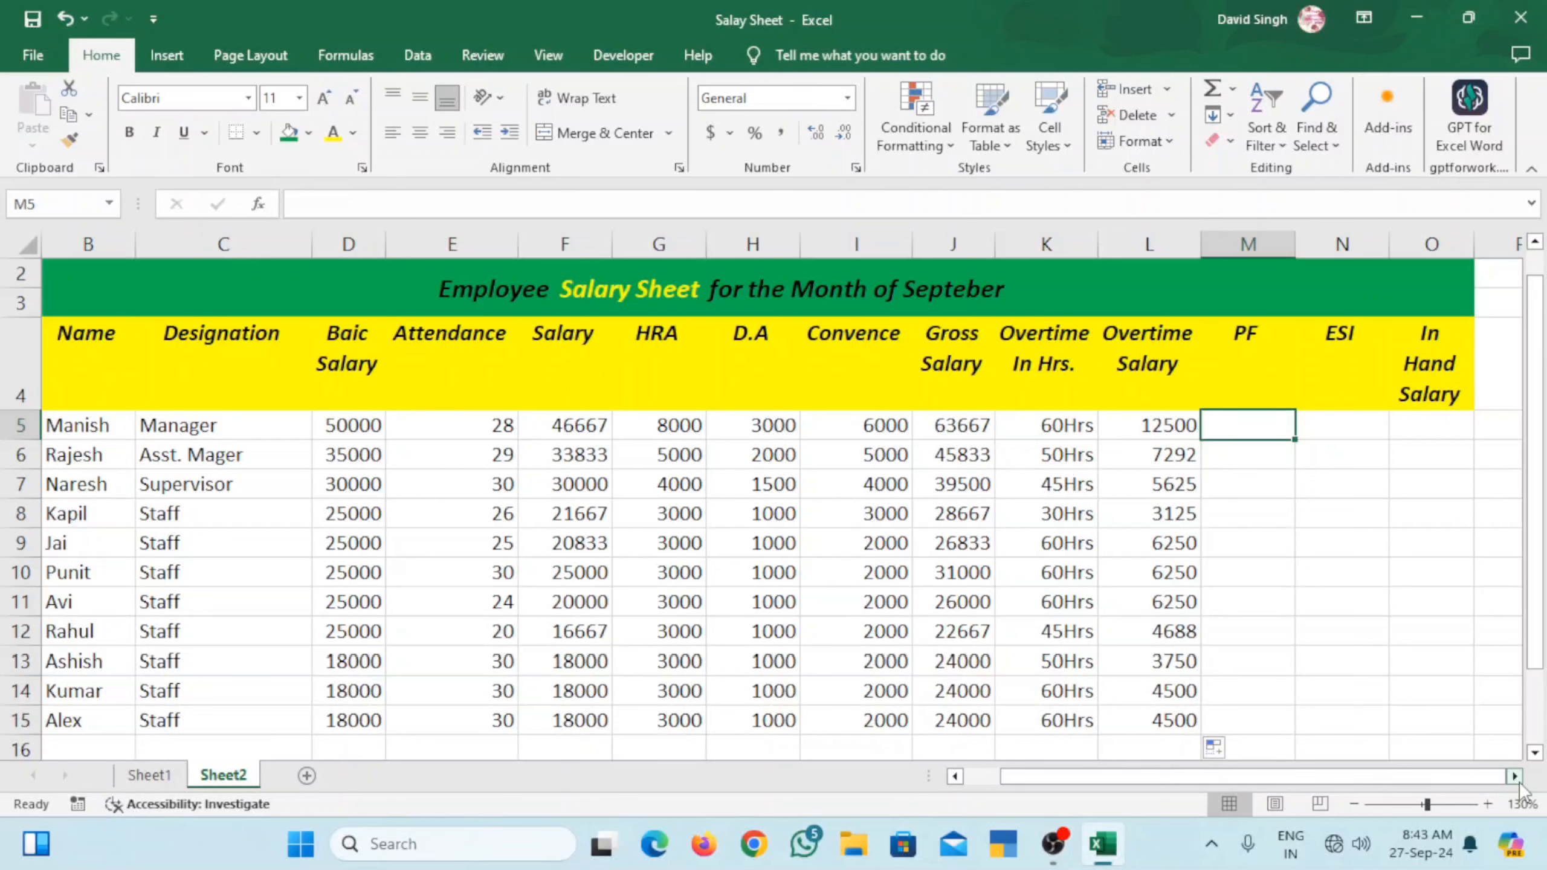
pyautogui.click(1254, 514)
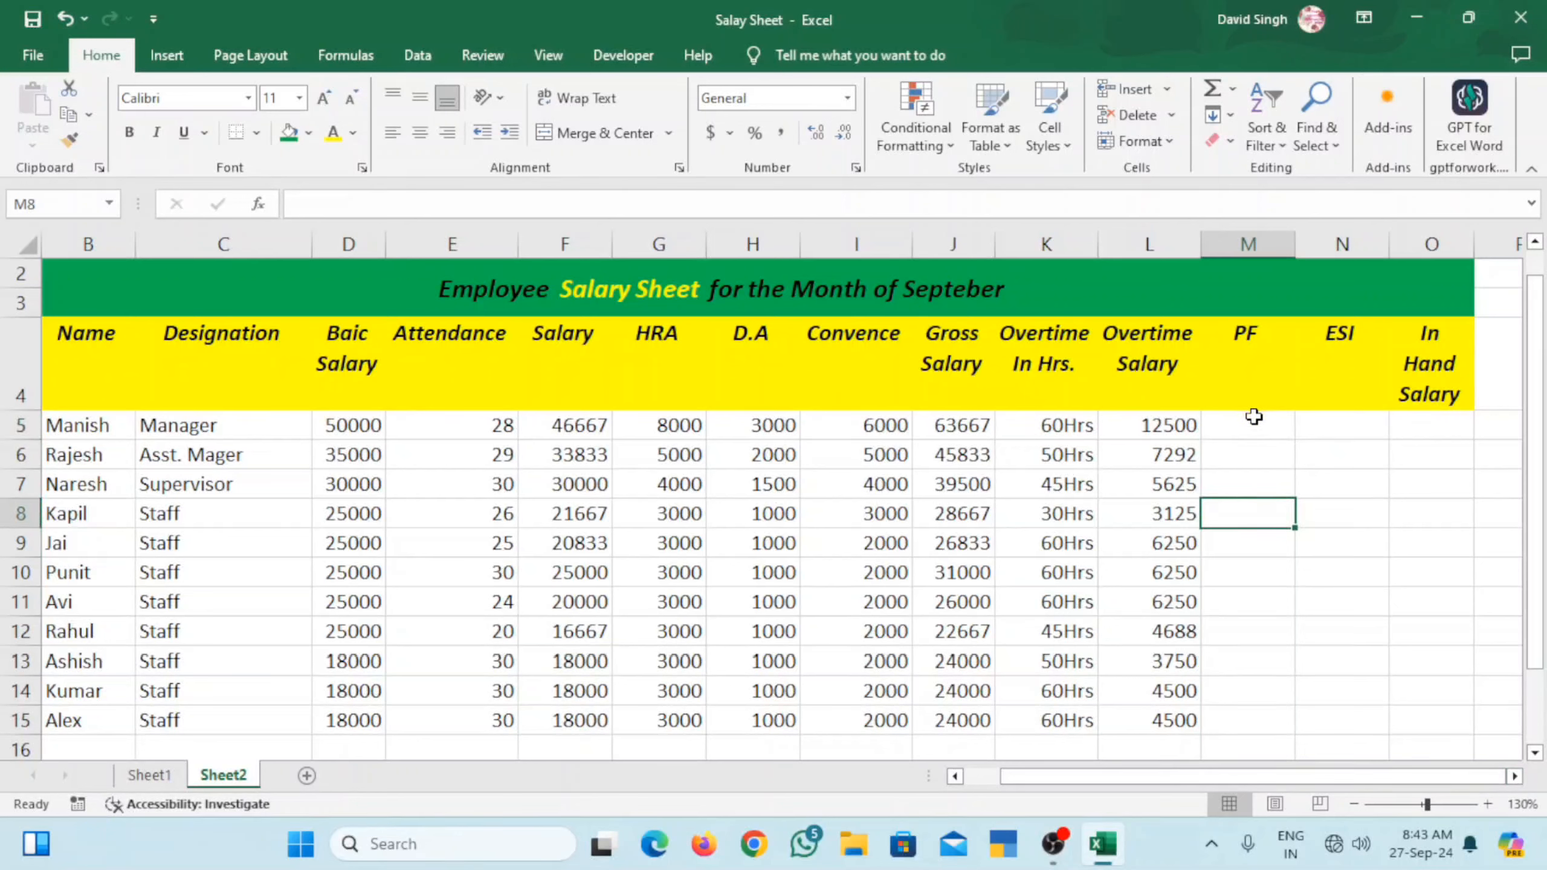
pyautogui.click(1256, 431)
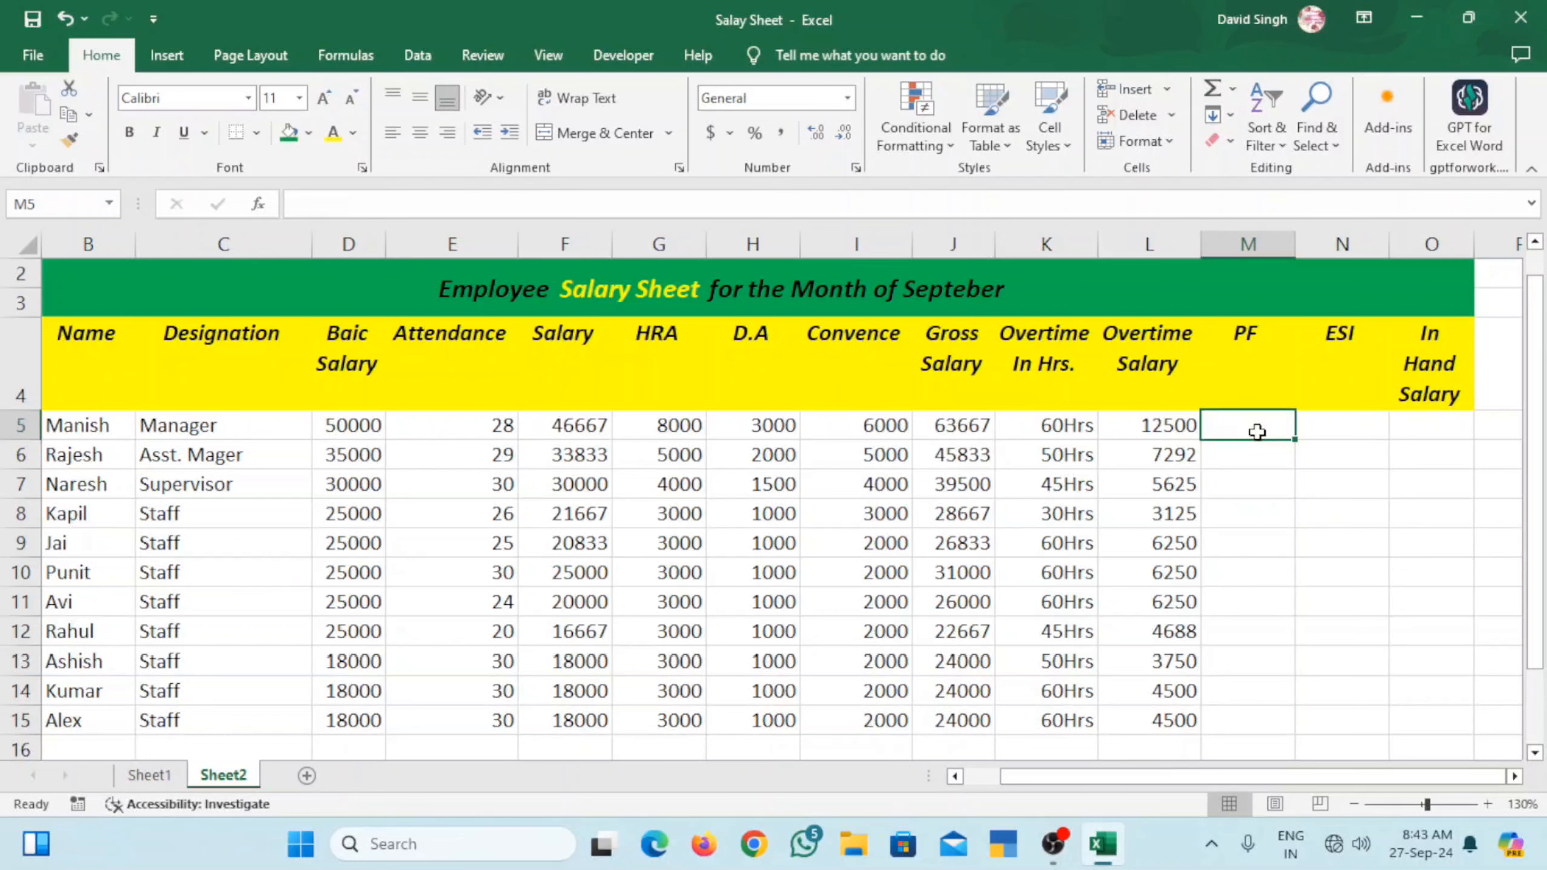
pyautogui.write('=')
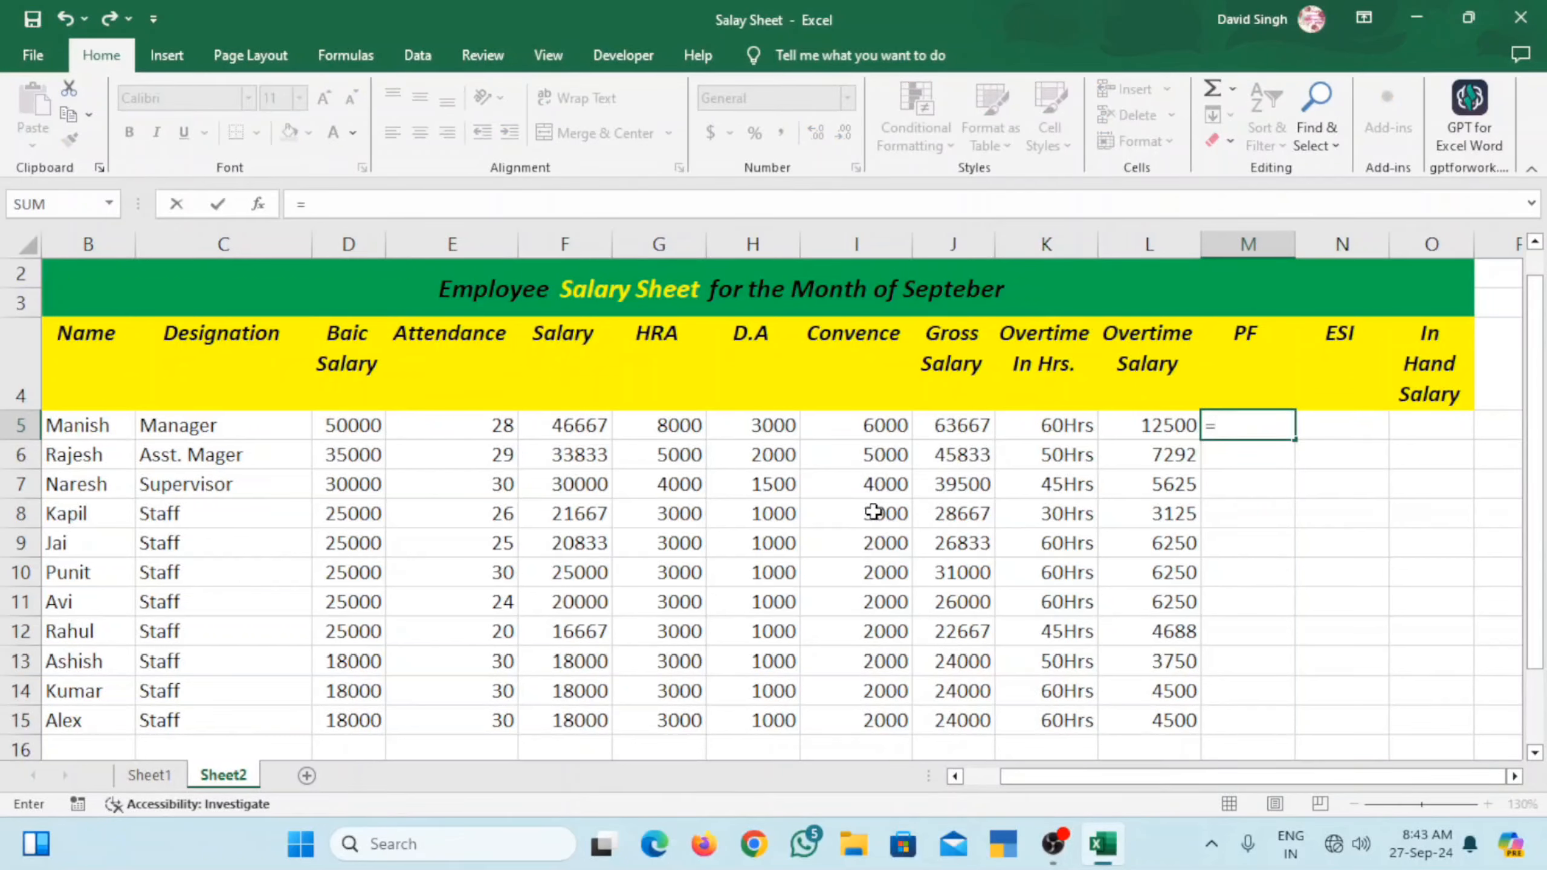
pyautogui.press('Escape')
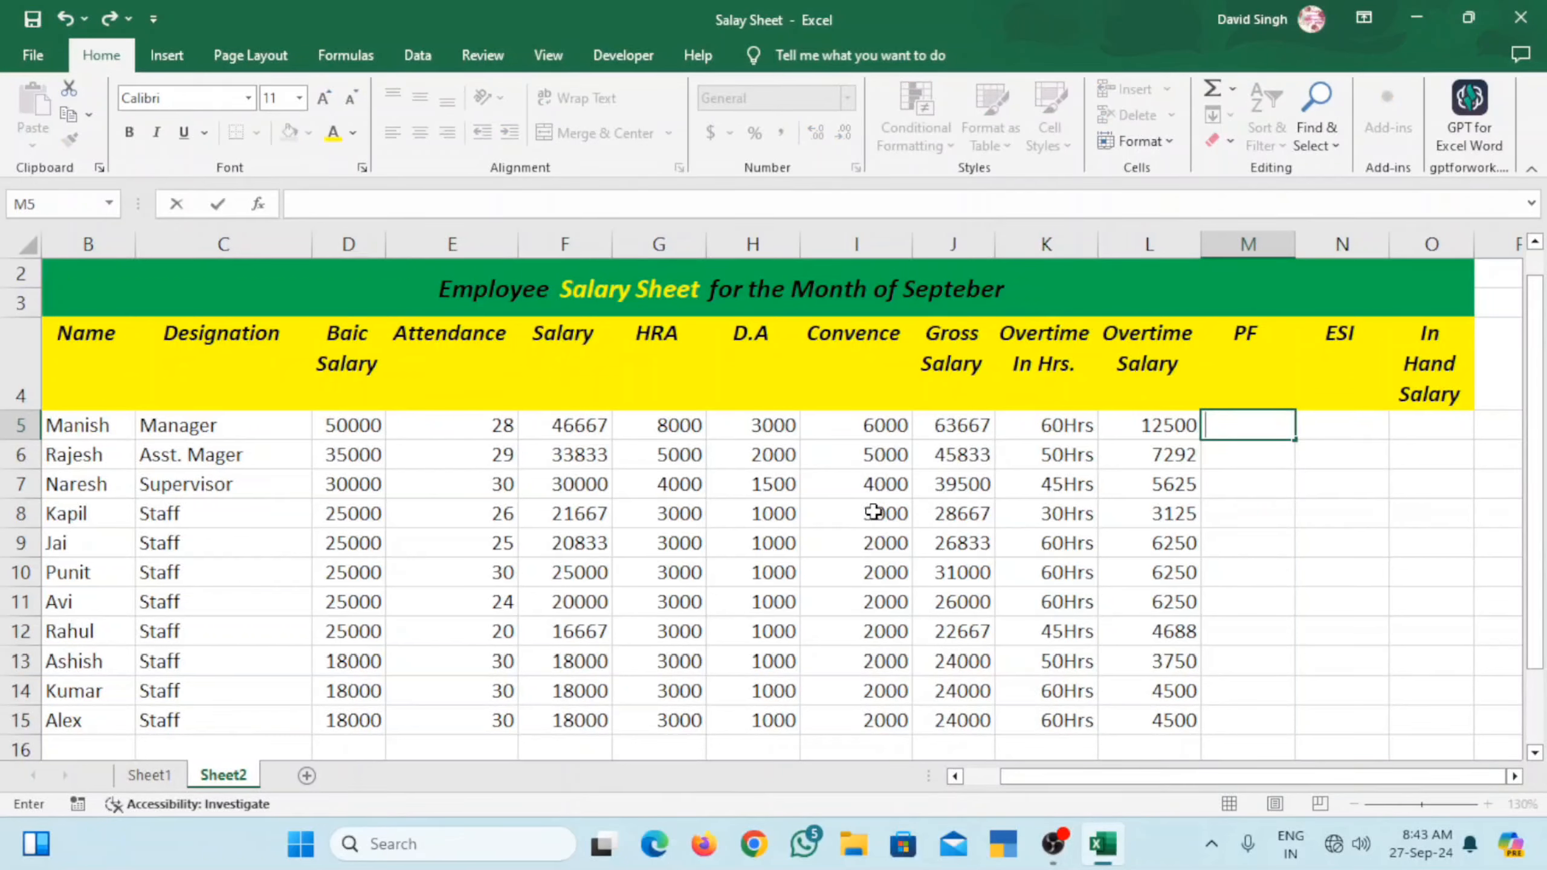
pyautogui.click(1275, 597)
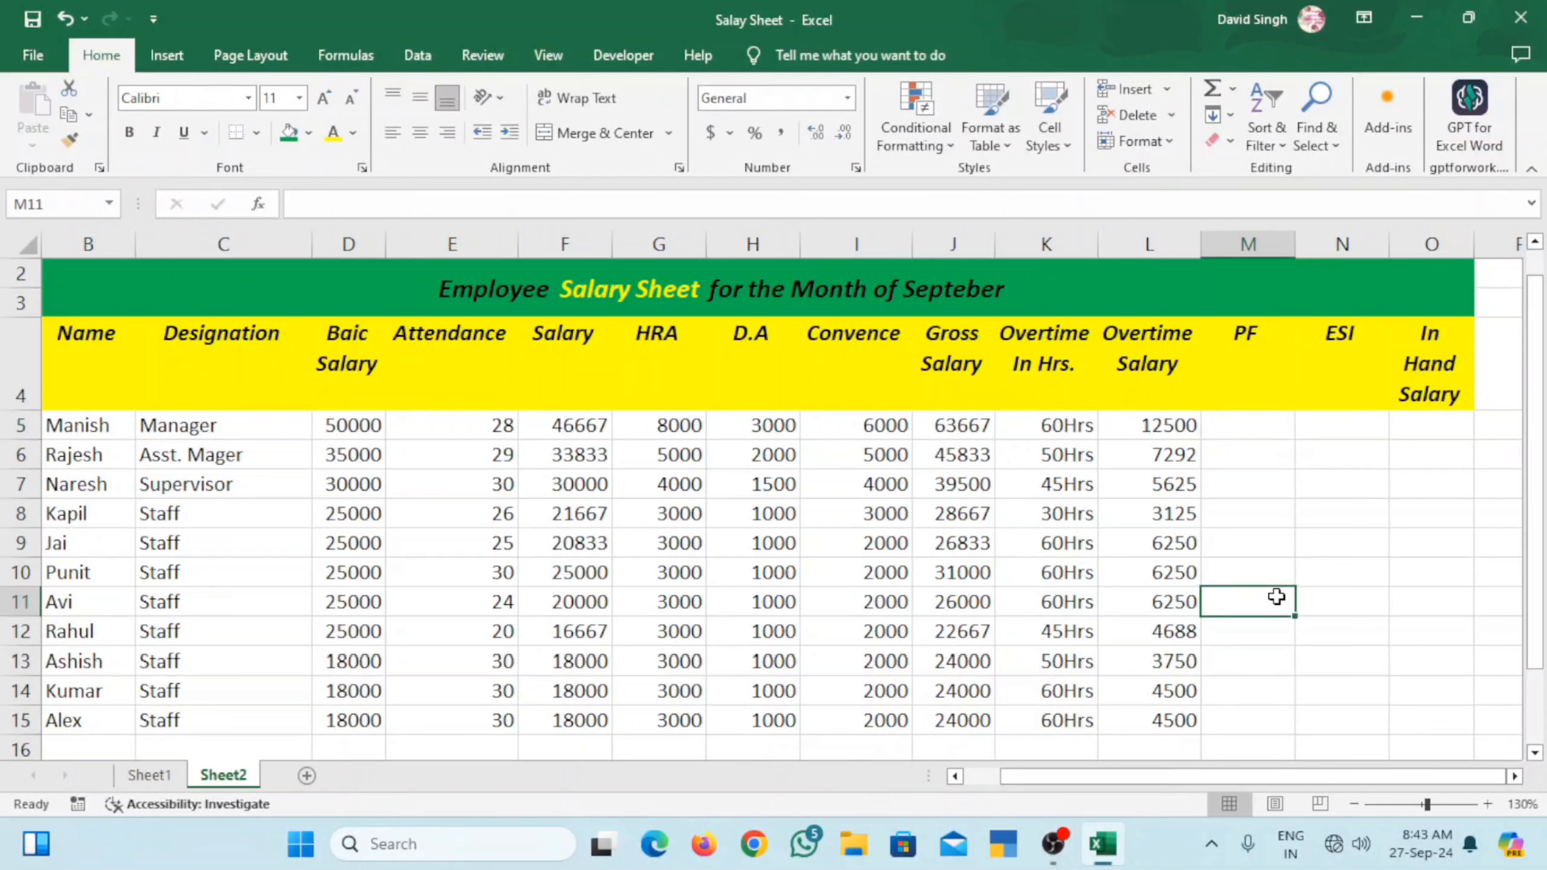
# - Calculate PF as 12 percent of salary in M5 with =F5*12/100 and fill the formula down to M15
pyautogui.click(1220, 425)
pyautogui.write('=')
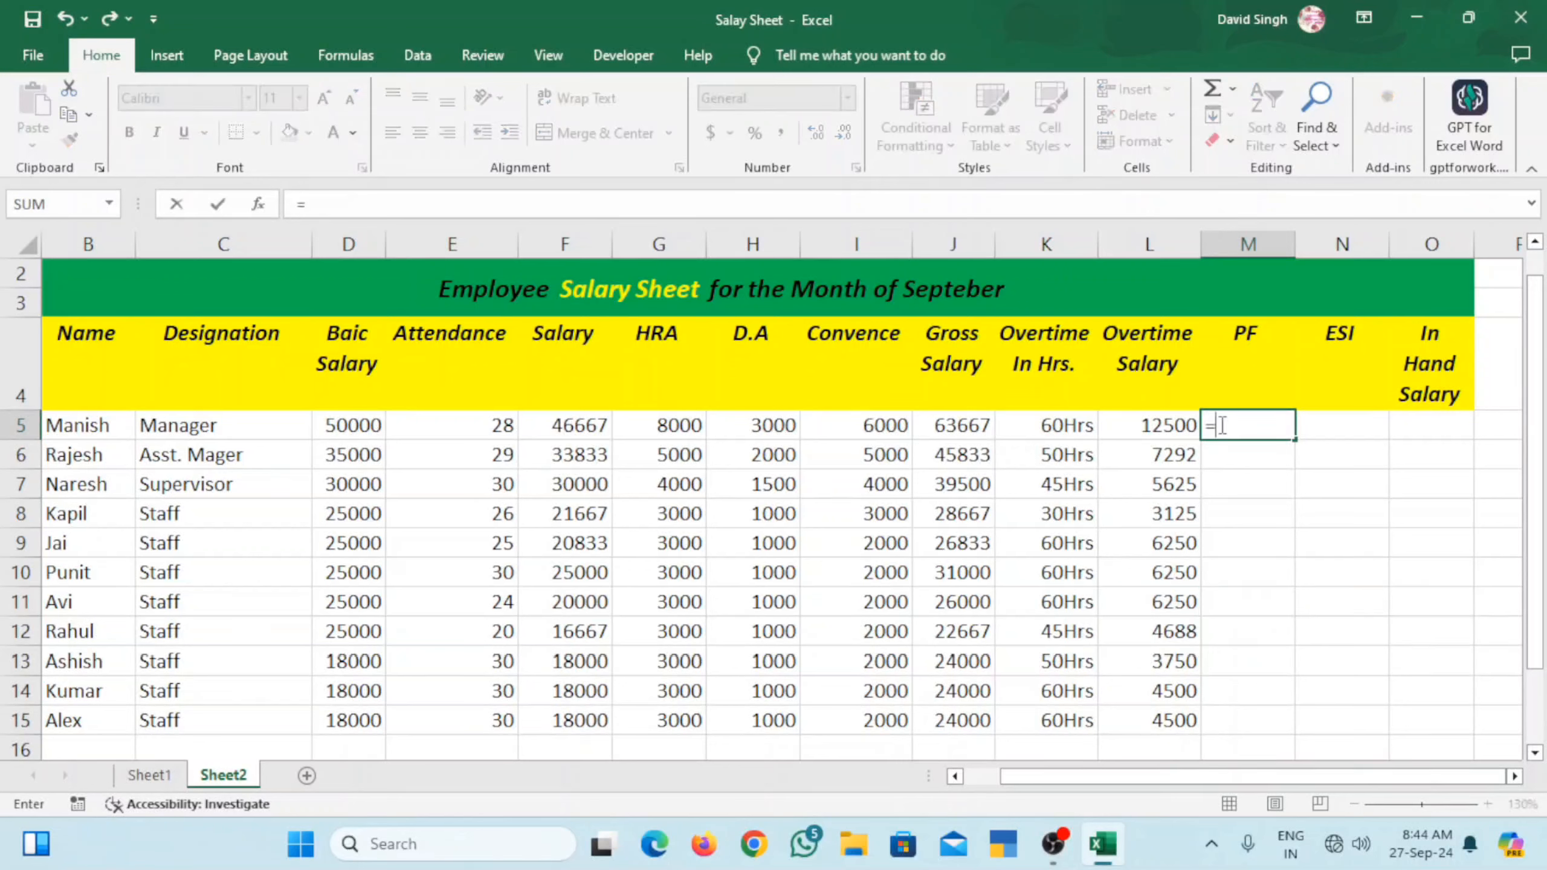
pyautogui.click(591, 431)
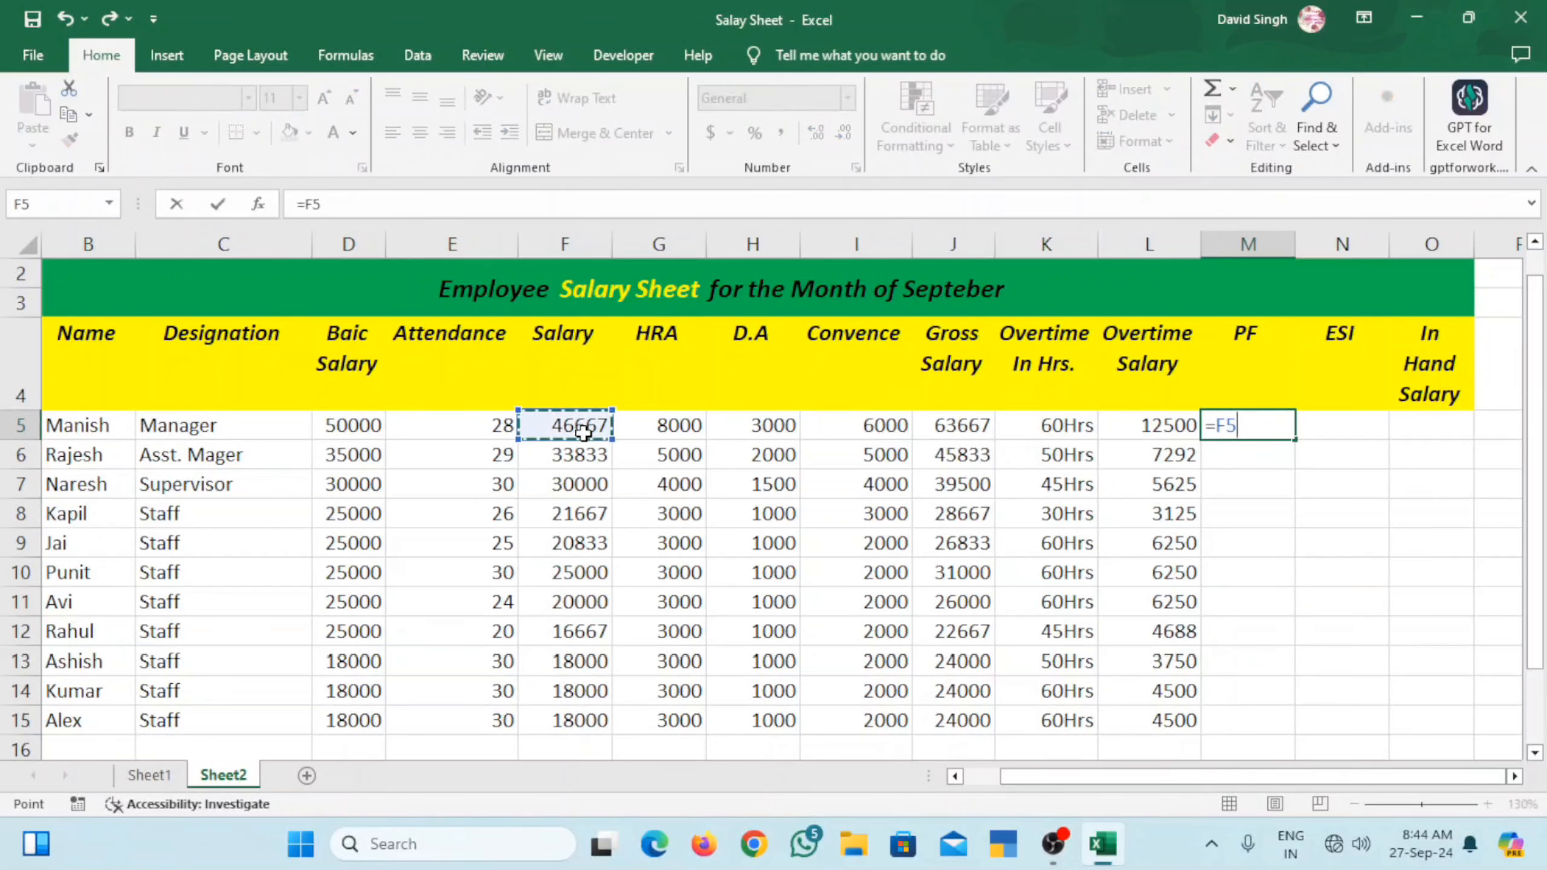
pyautogui.write('*12/100')
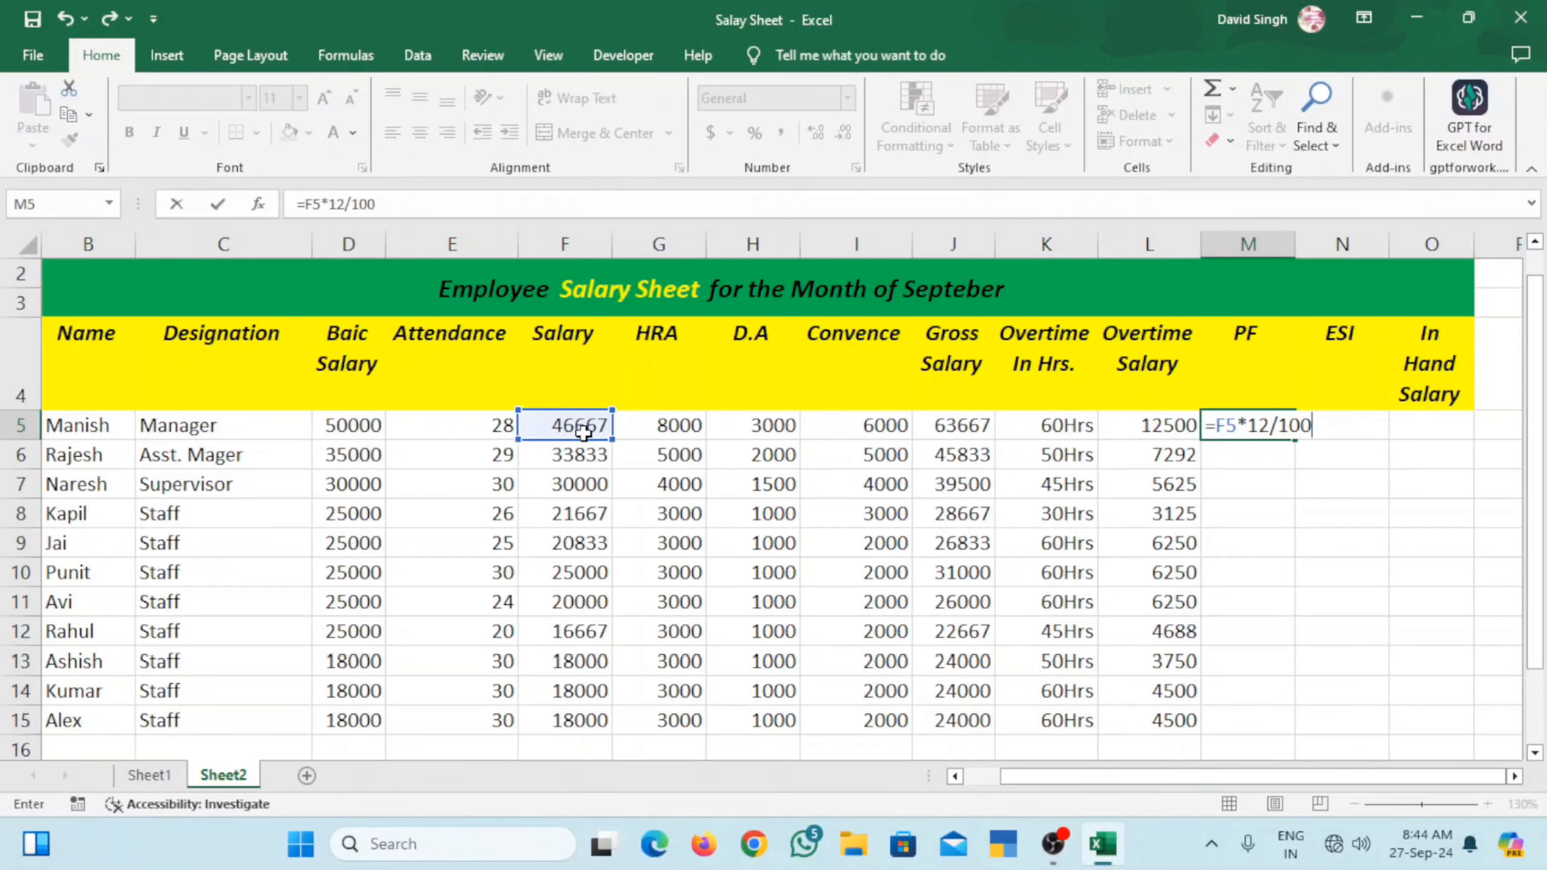
pyautogui.press('Return')
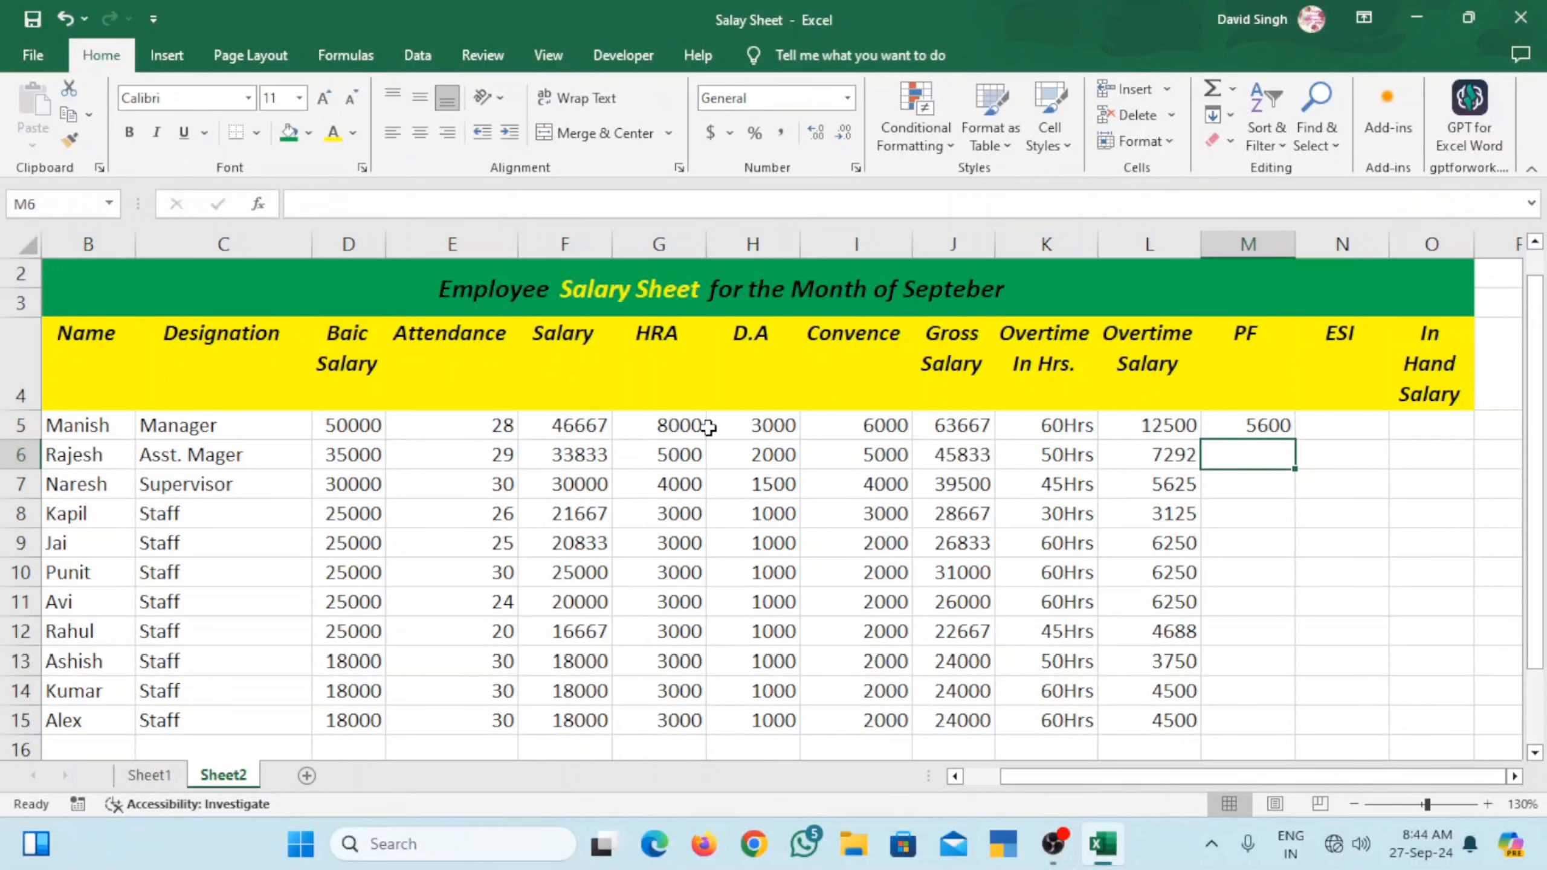
pyautogui.click(1257, 425)
pyautogui.moveTo(1295, 440); pyautogui.dragTo(1305, 732)
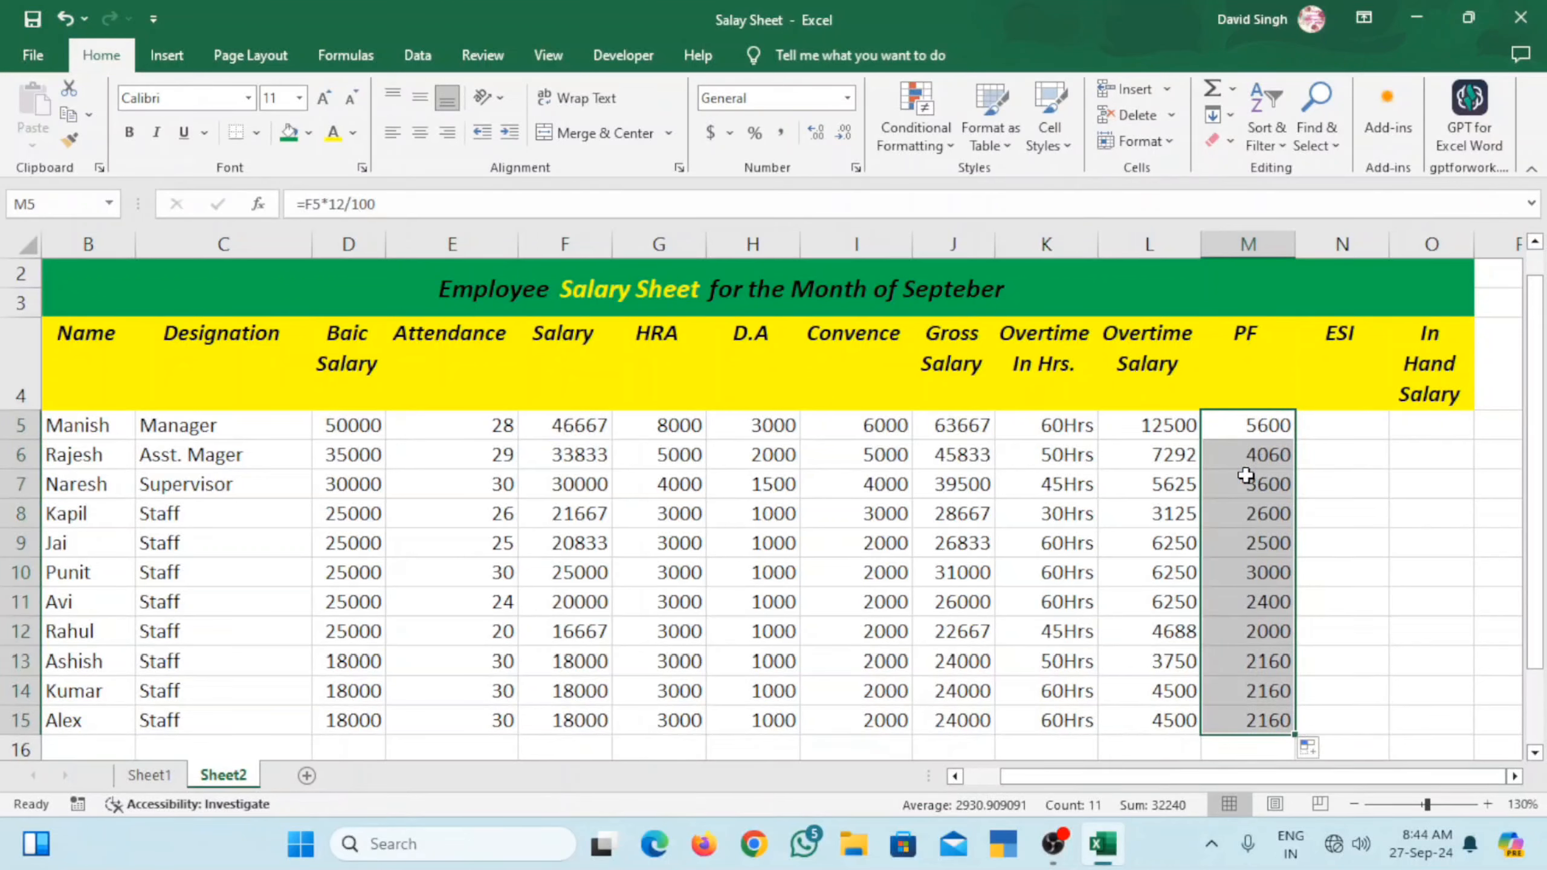
# - Calculate ESI in N5 with =F5*0.75/100, fill the formula down to N15, and display the values without decimals
pyautogui.click(1338, 425)
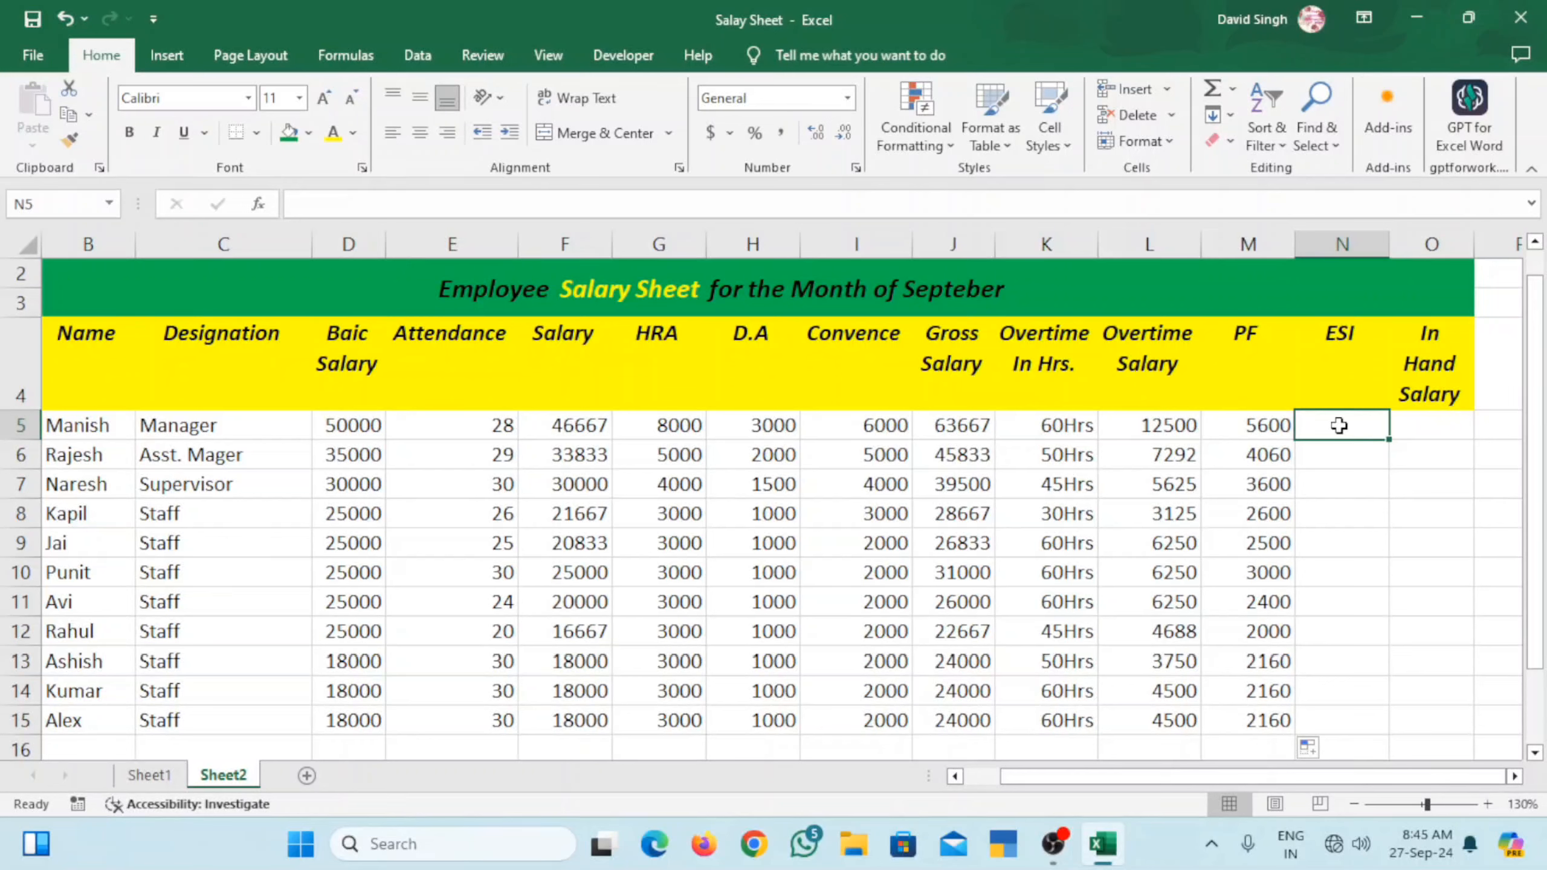
pyautogui.write('=')
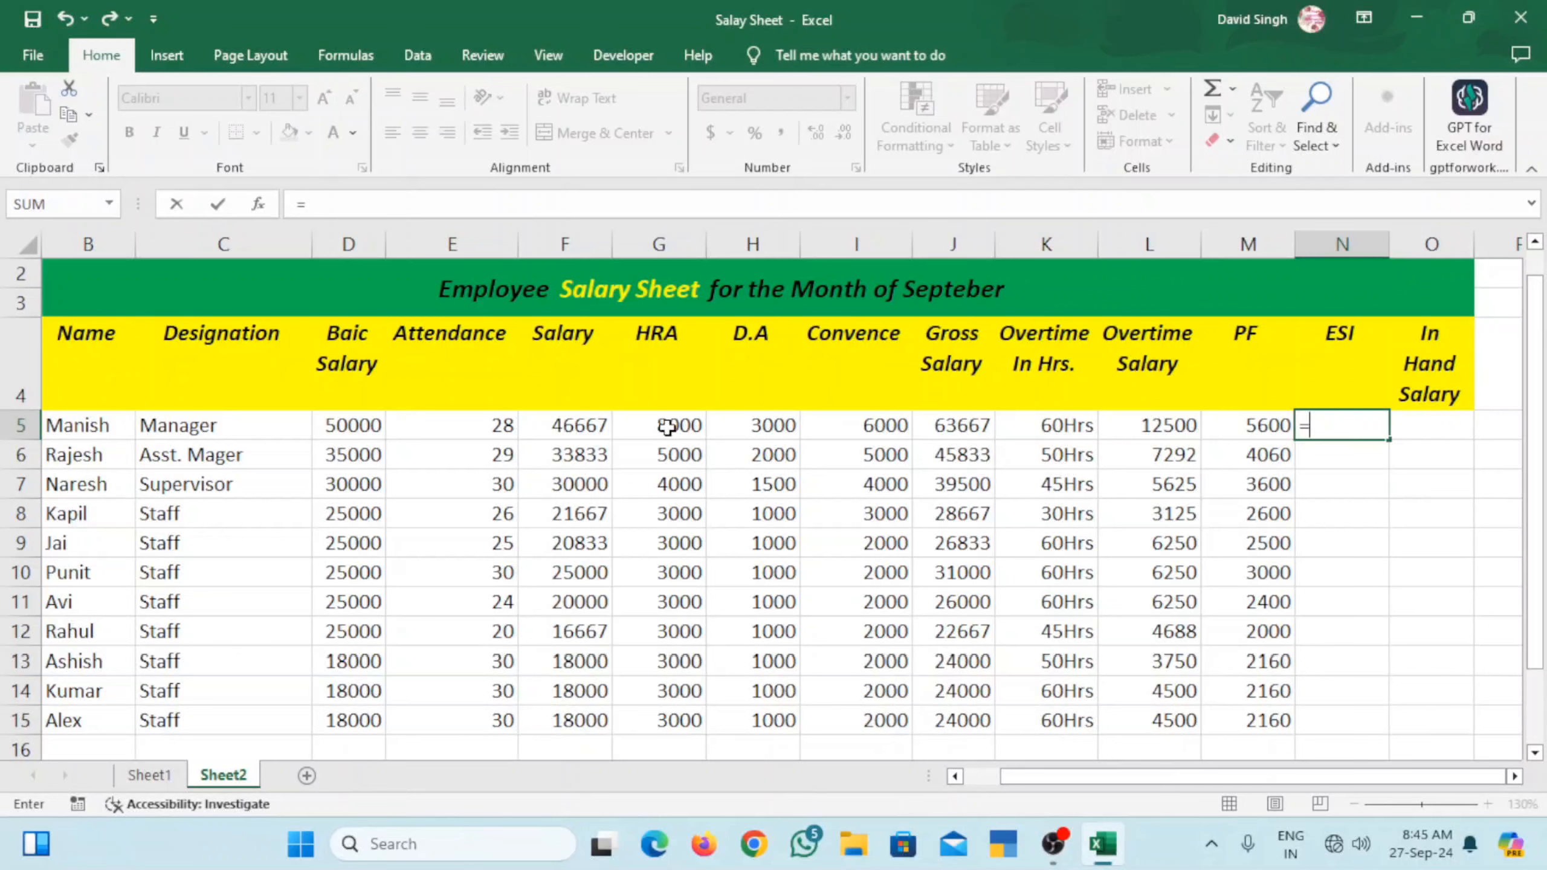
pyautogui.click(568, 430)
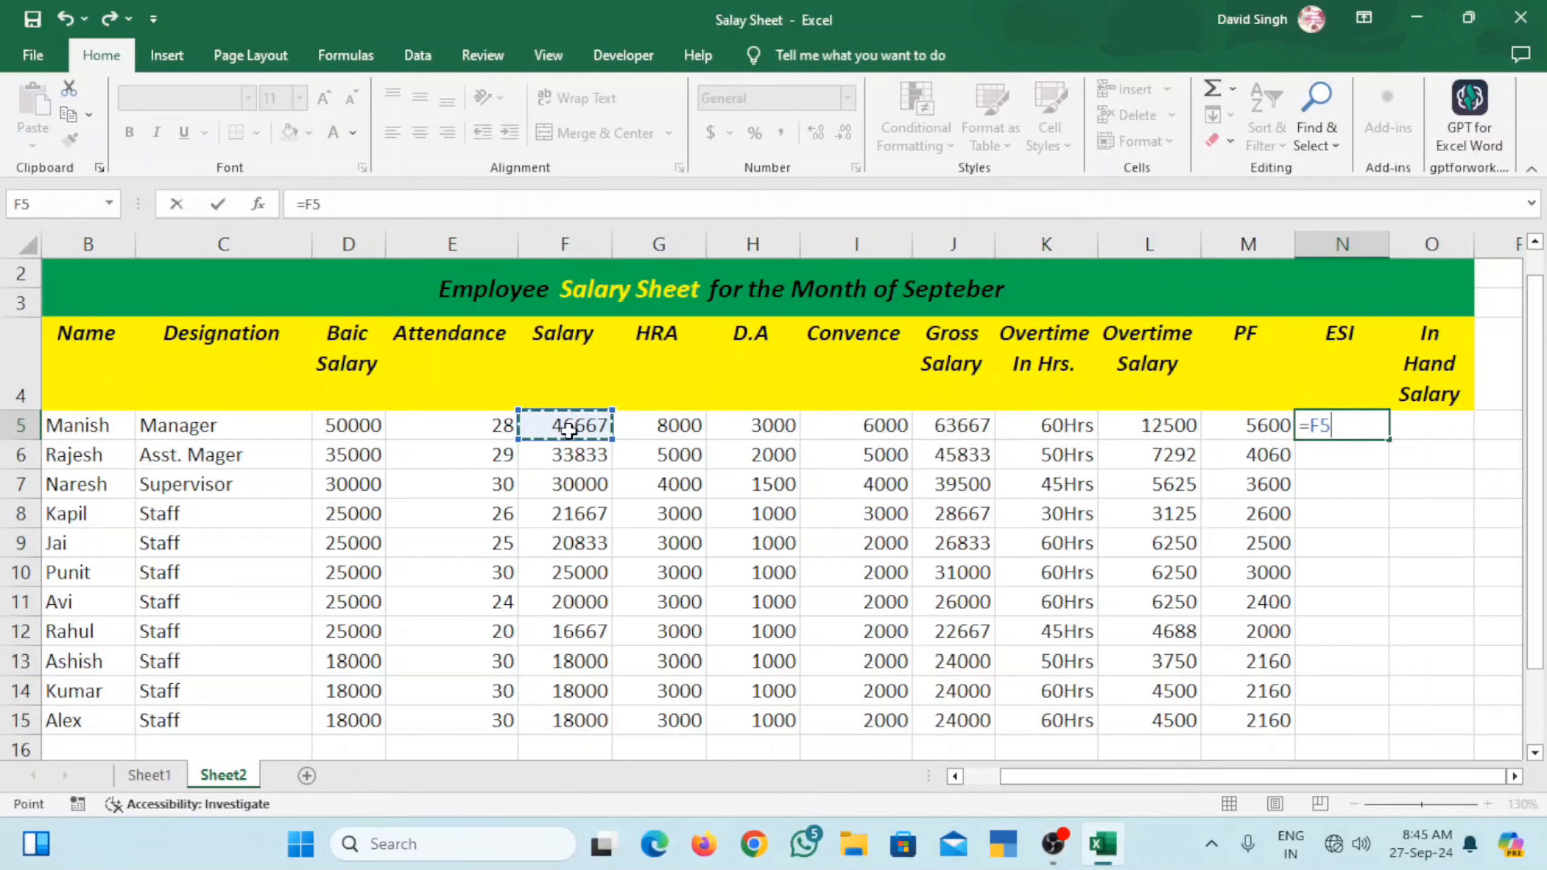
pyautogui.write('*0')
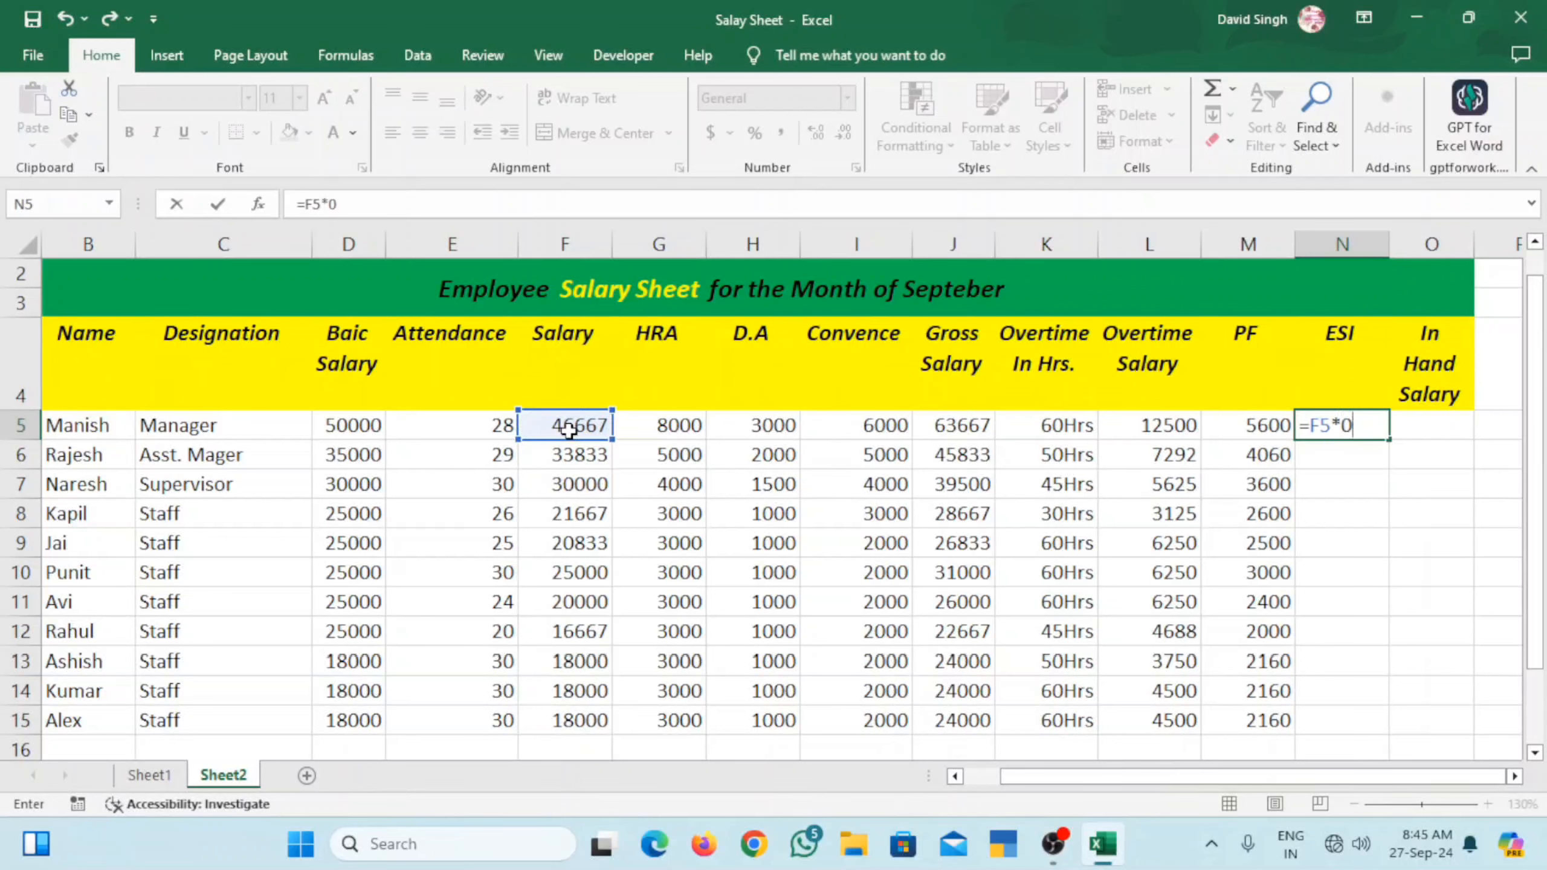
pyautogui.write('.75/100')
pyautogui.press('Return')
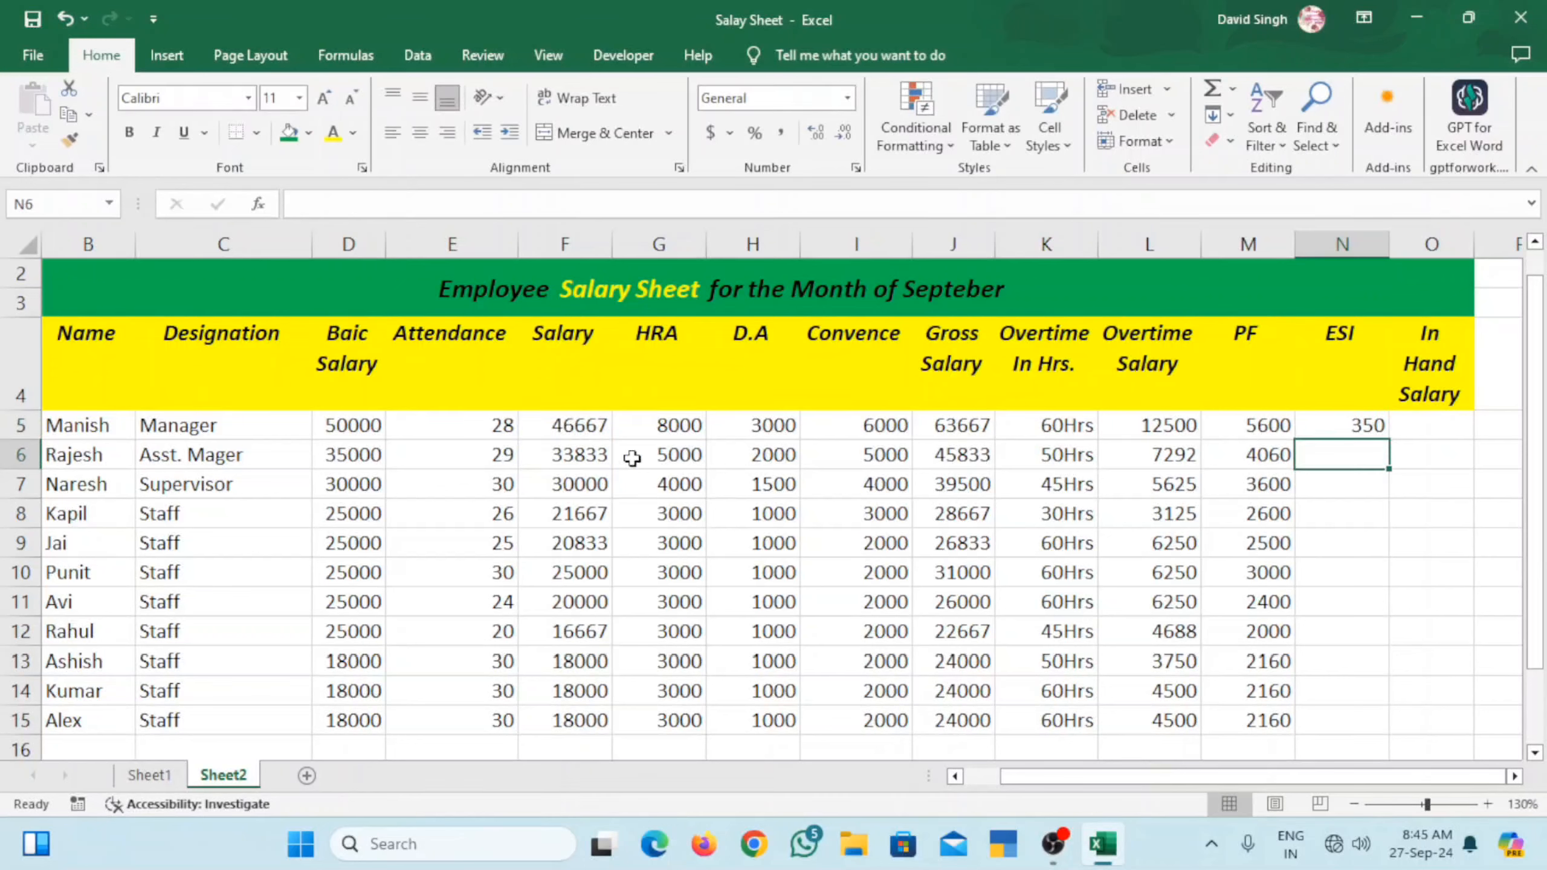
pyautogui.click(1359, 433)
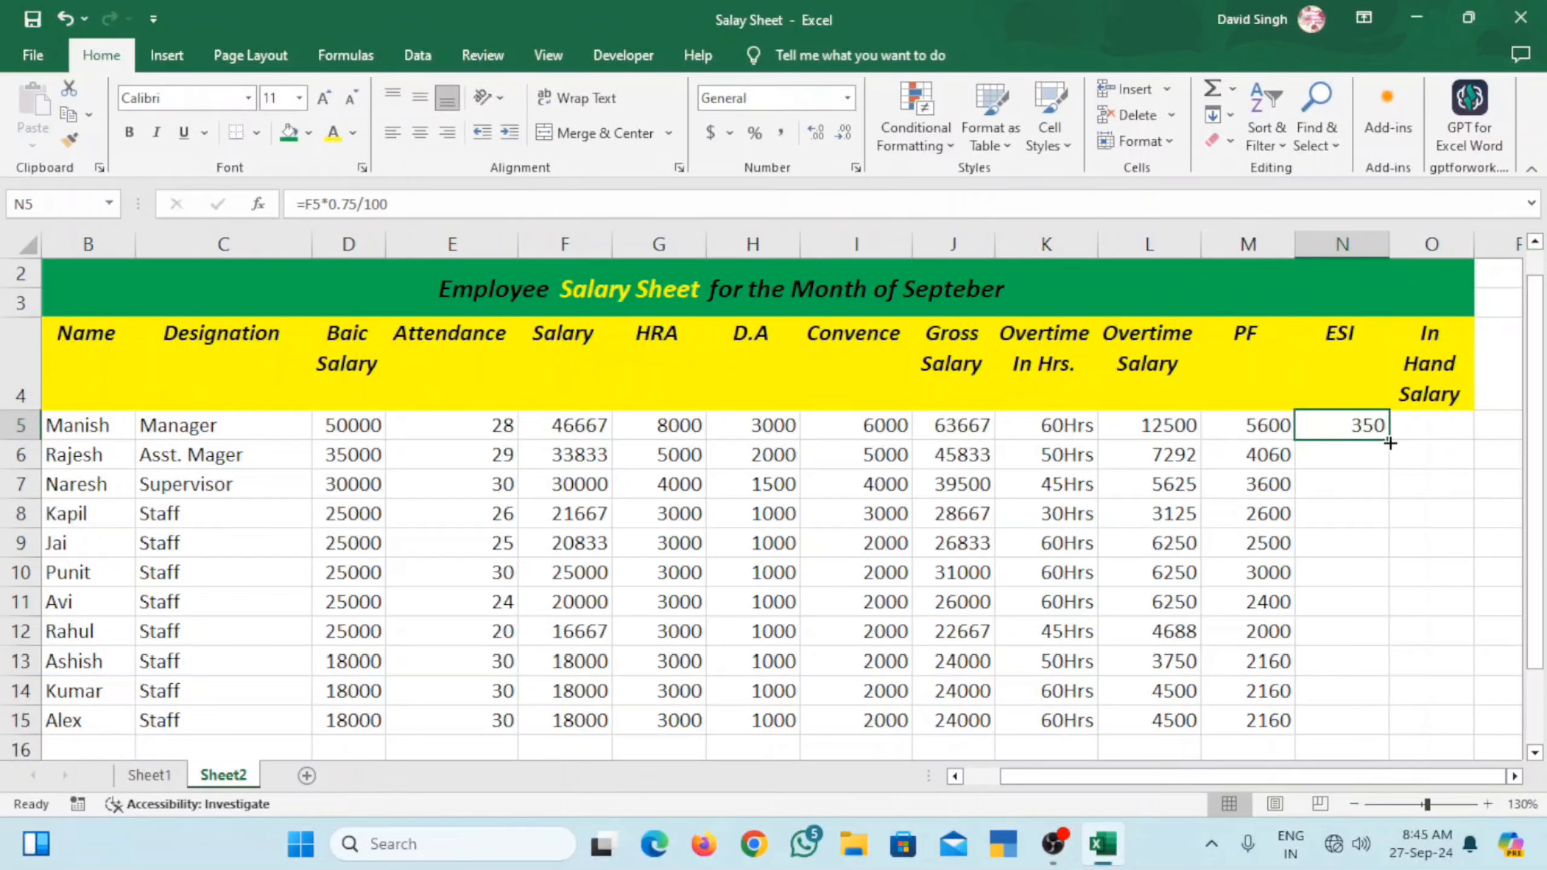
pyautogui.moveTo(1387, 439); pyautogui.dragTo(1383, 734)
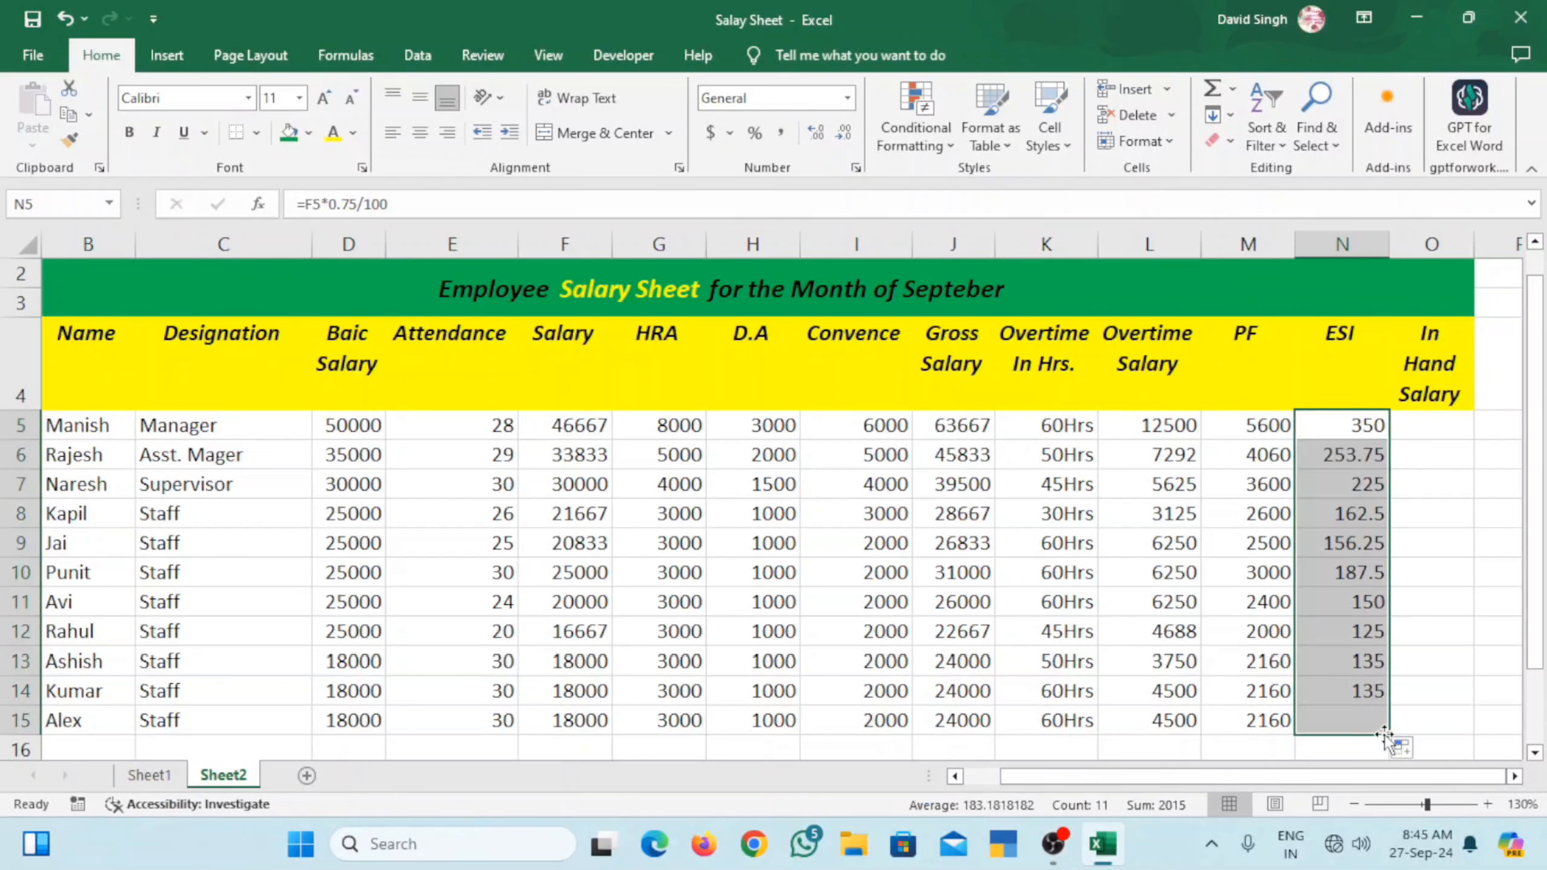
pyautogui.click(843, 135)
pyautogui.click(843, 135)
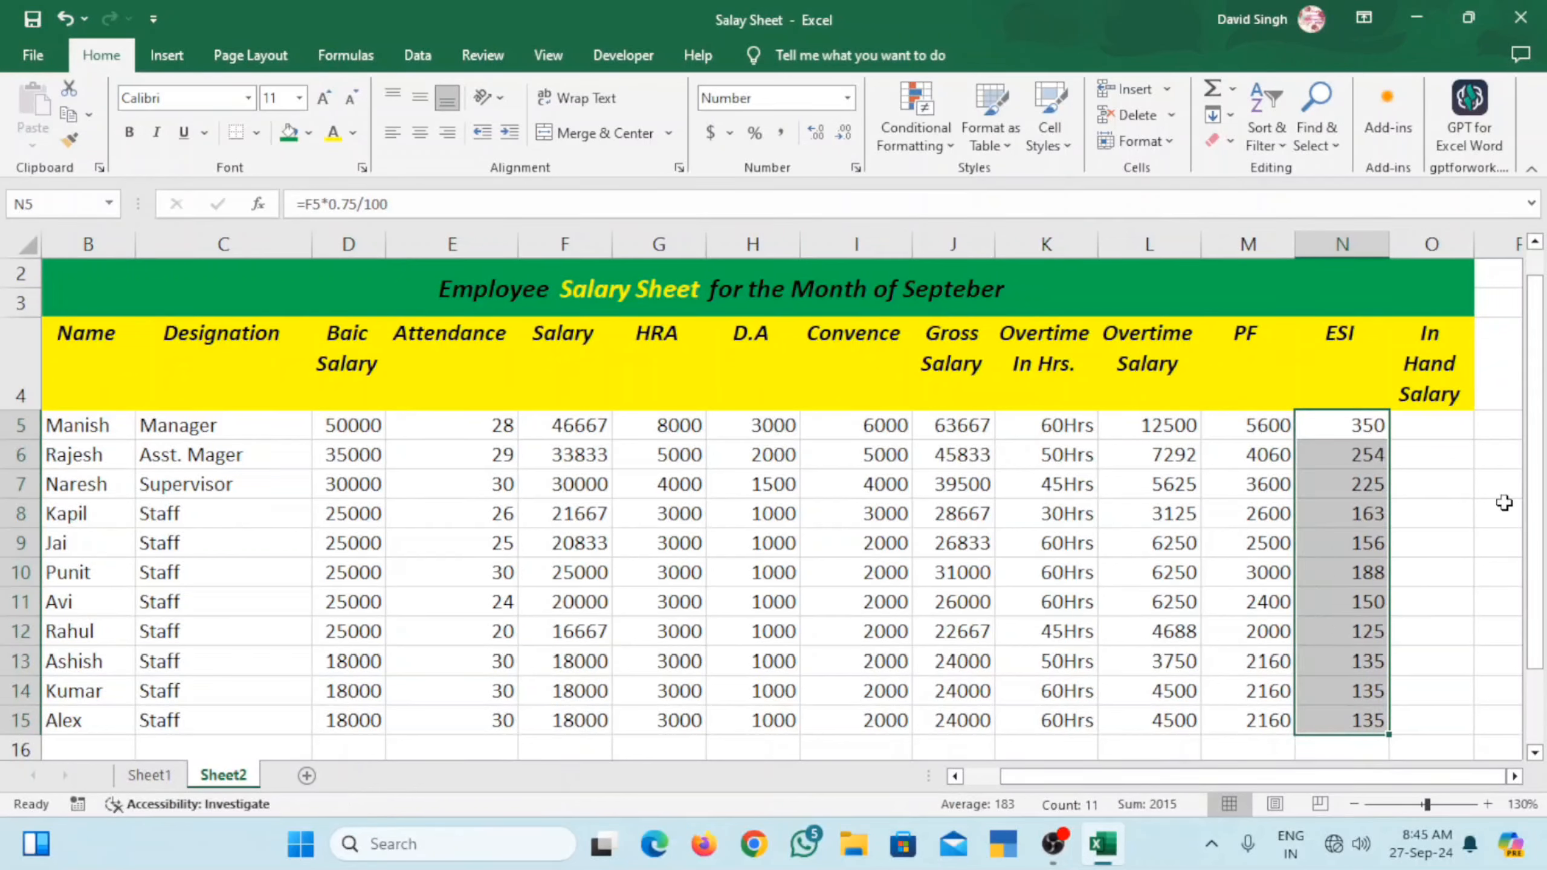
# - Calculate the in-hand salary in O5 with =J5-M5-N5 and fill the formula down to O15
pyautogui.click(1431, 428)
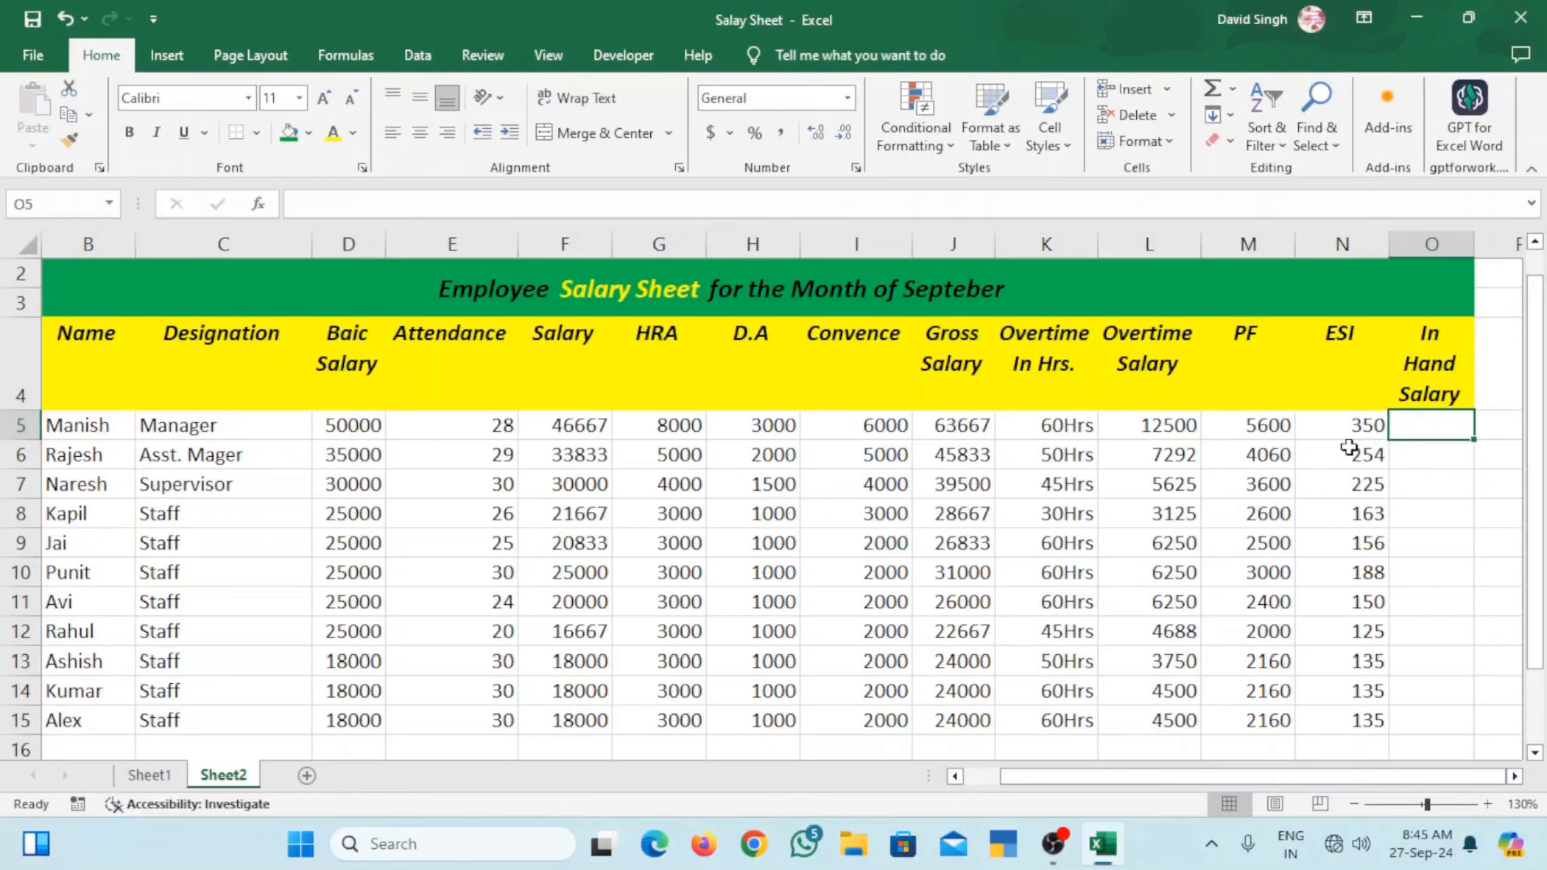
pyautogui.click(953, 454)
pyautogui.click(1416, 429)
pyautogui.write('=')
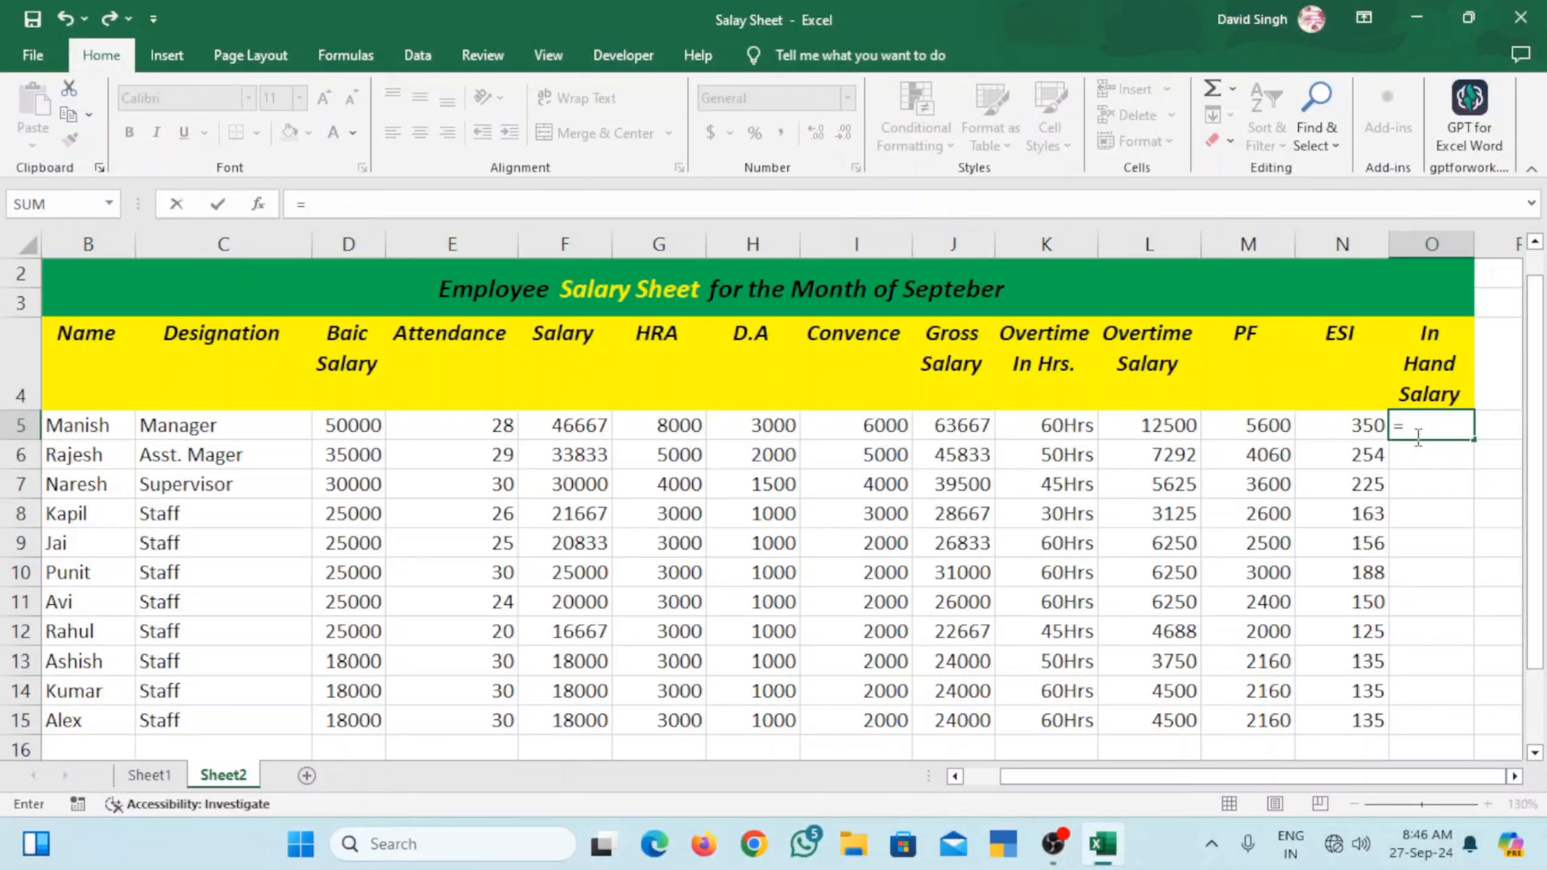
pyautogui.click(984, 429)
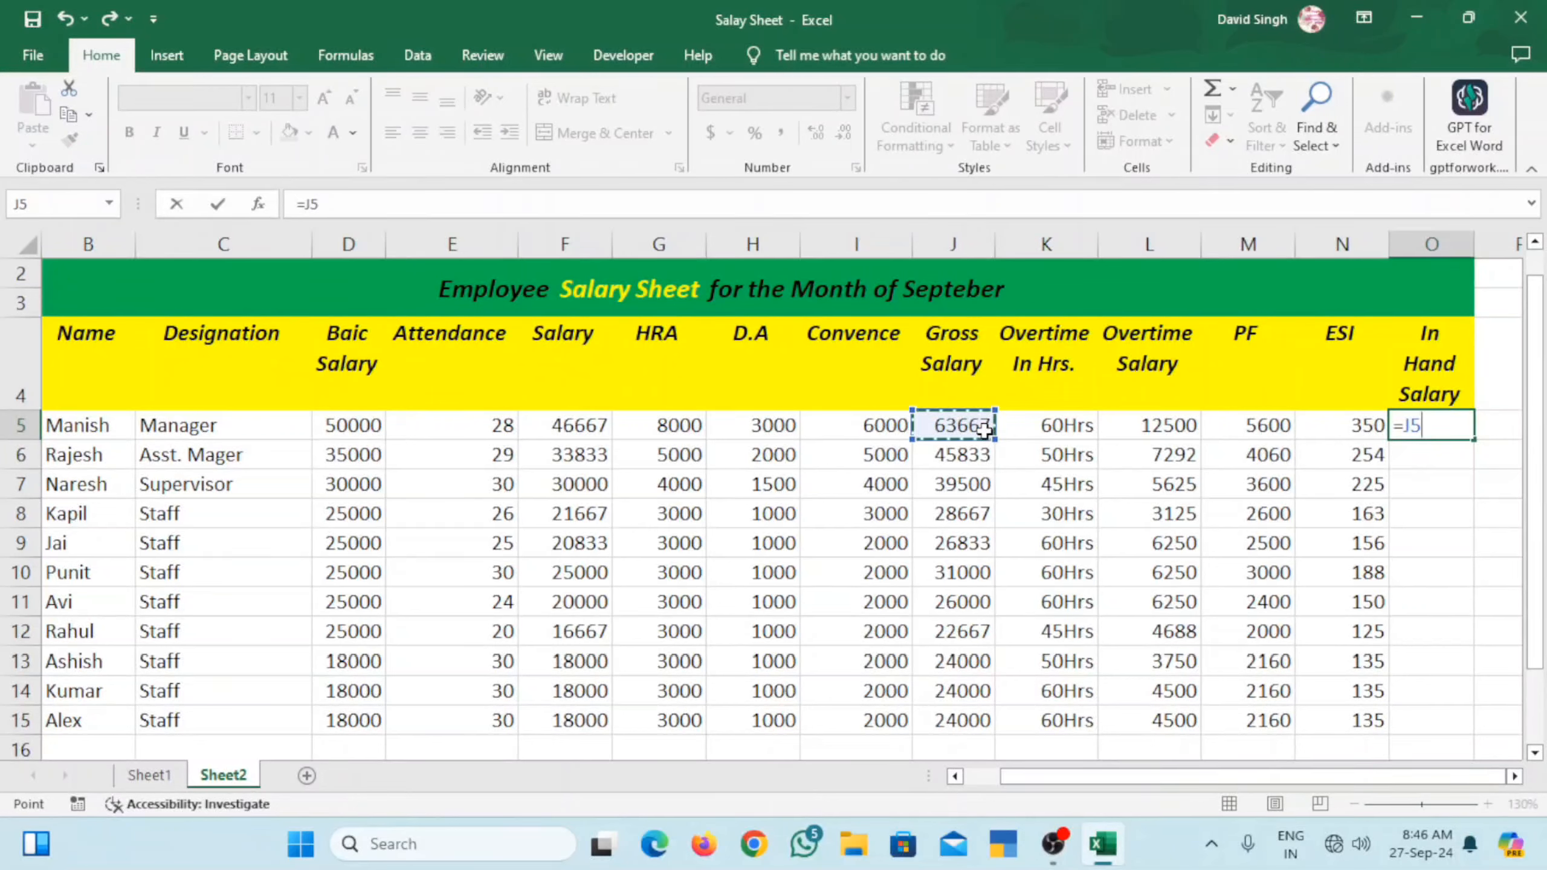
pyautogui.write('-')
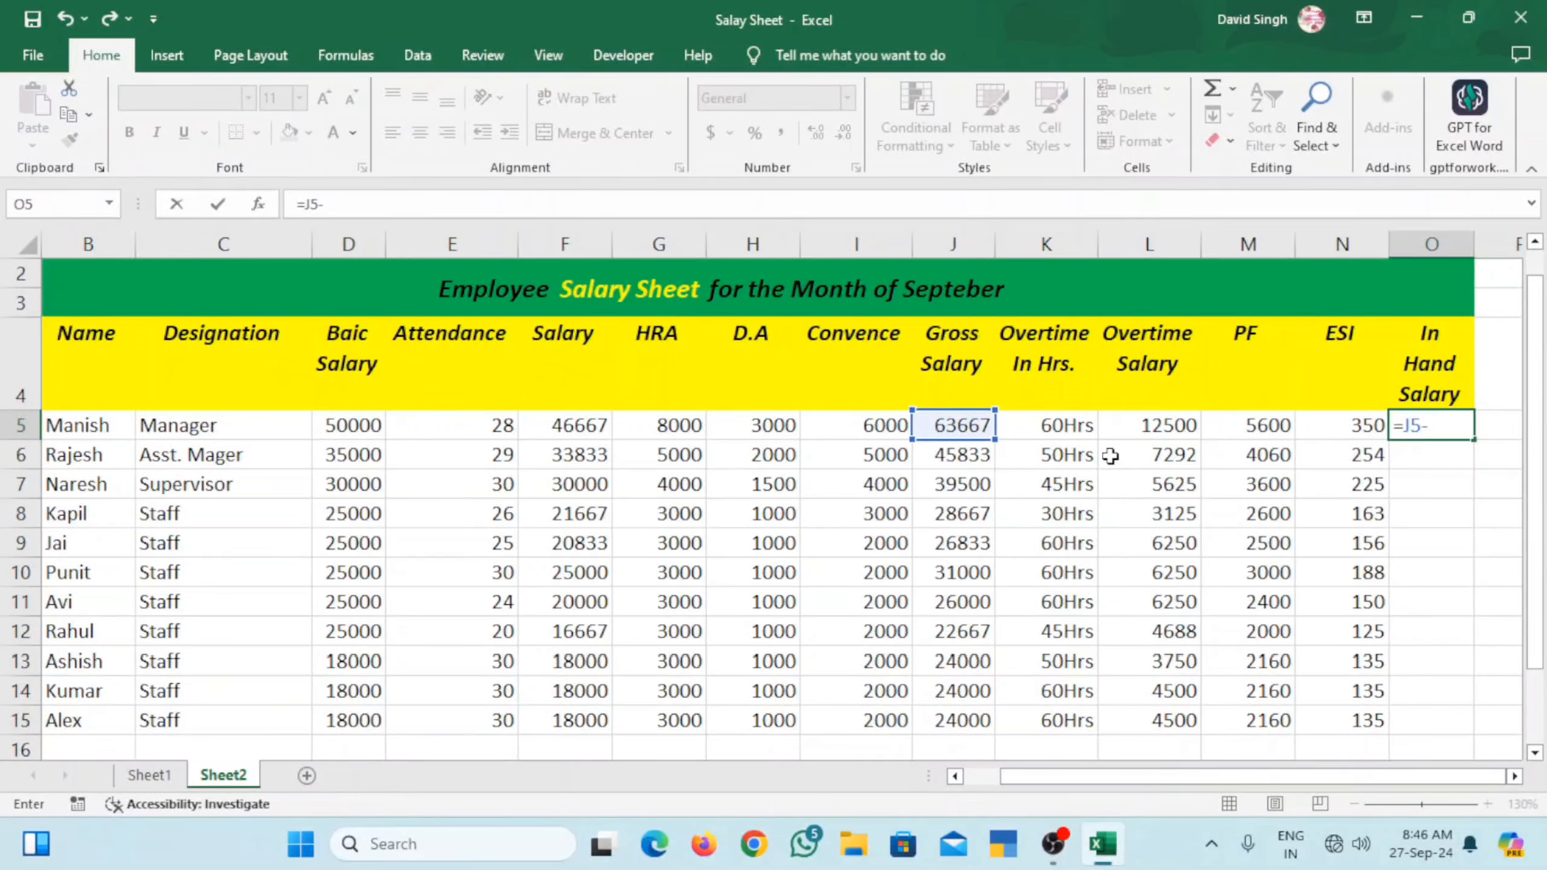
pyautogui.click(1281, 428)
pyautogui.write('-')
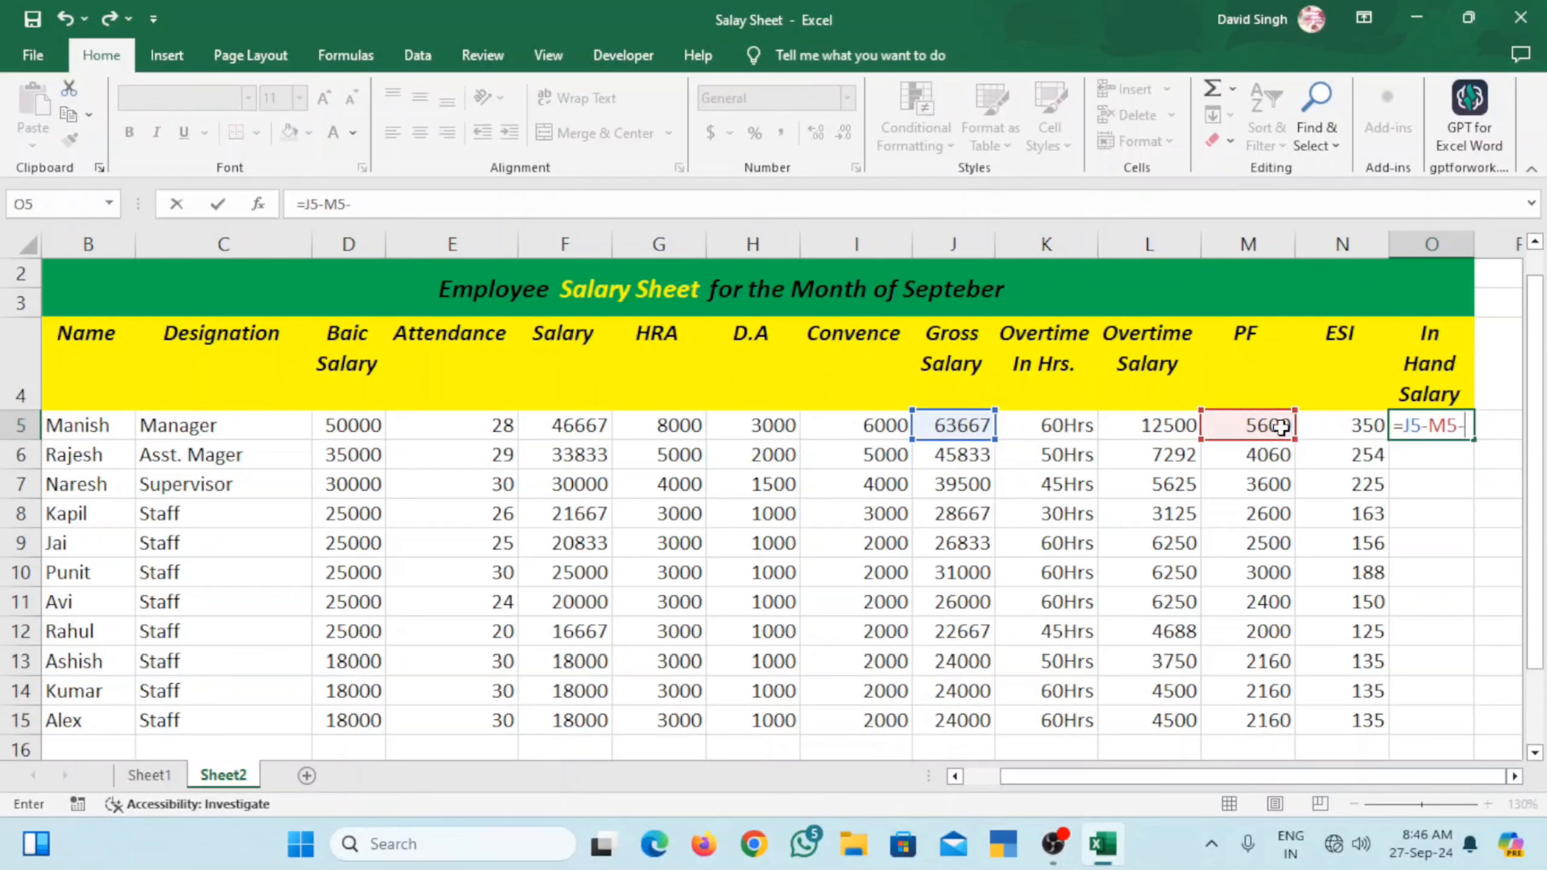
pyautogui.click(1377, 424)
pyautogui.press('Return')
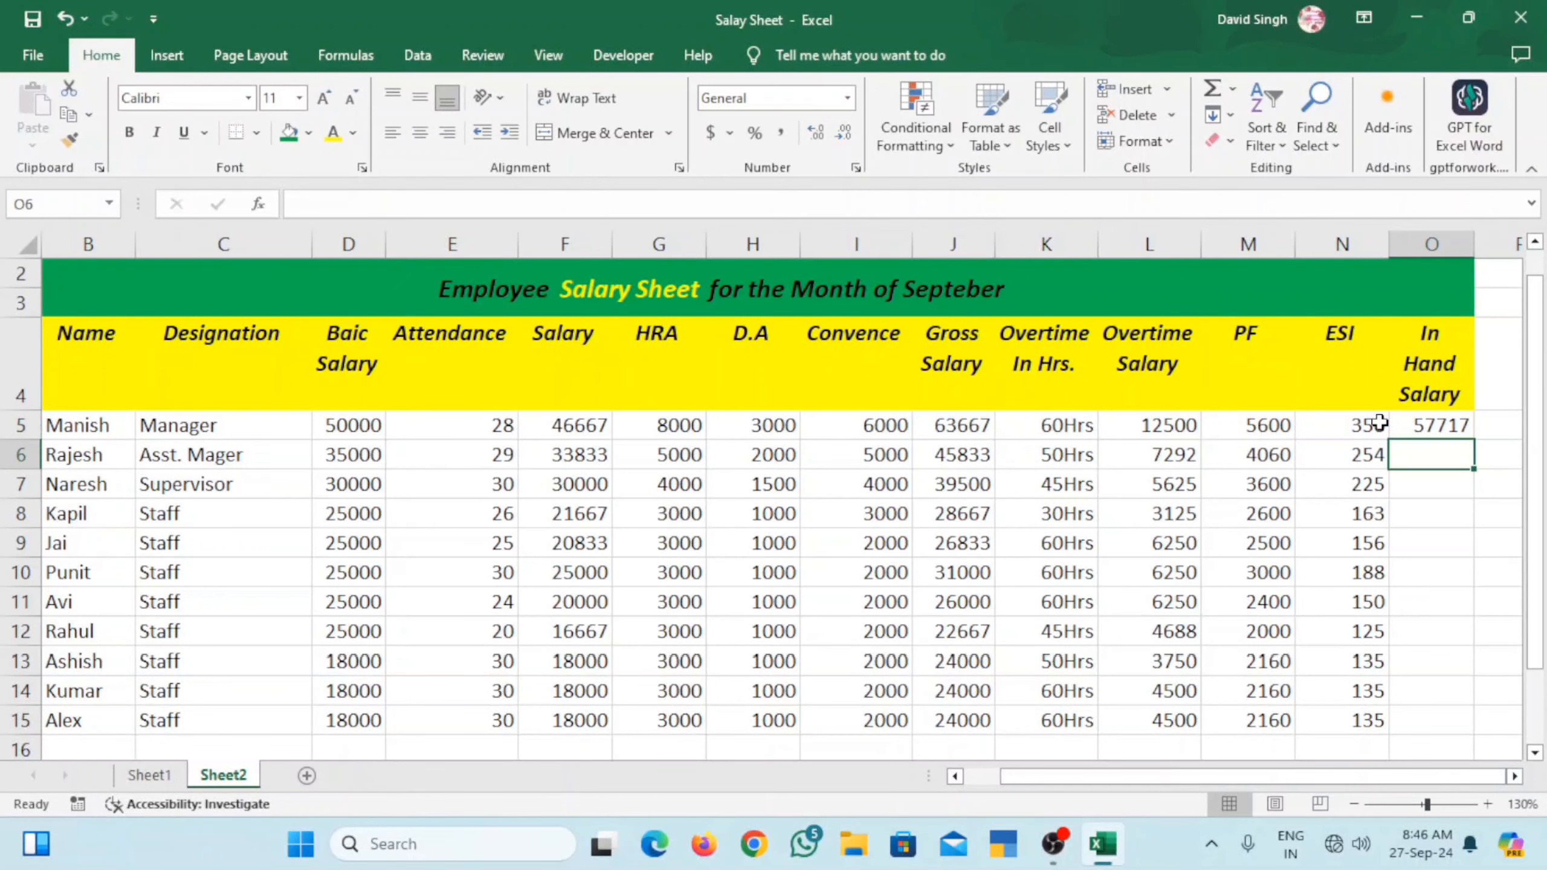
pyautogui.click(1463, 431)
pyautogui.moveTo(1474, 441); pyautogui.dragTo(1472, 739)
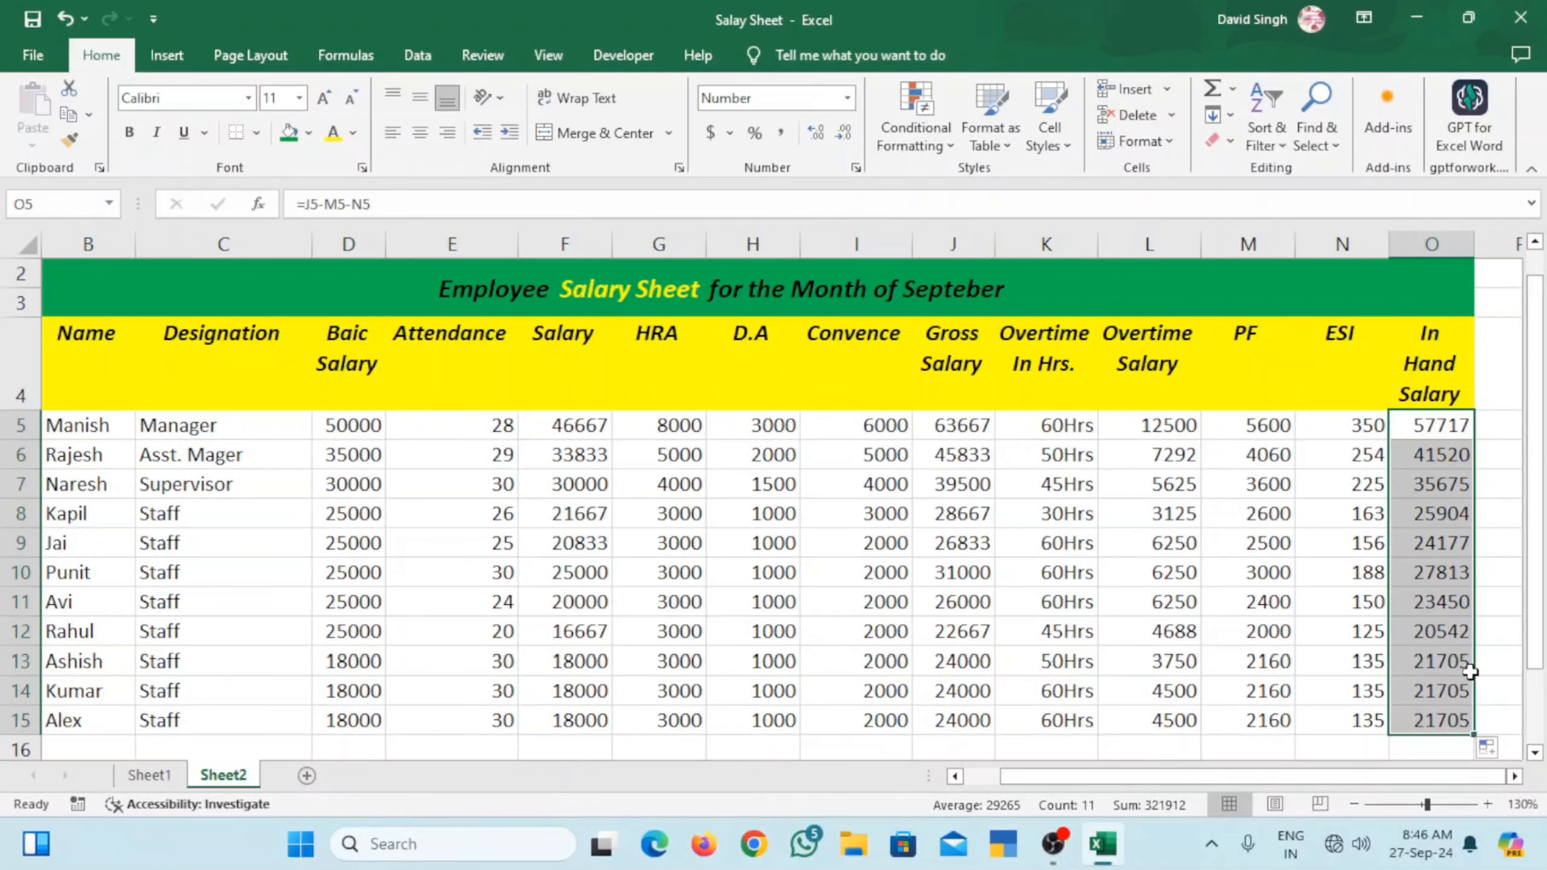
pyautogui.click(1451, 751)
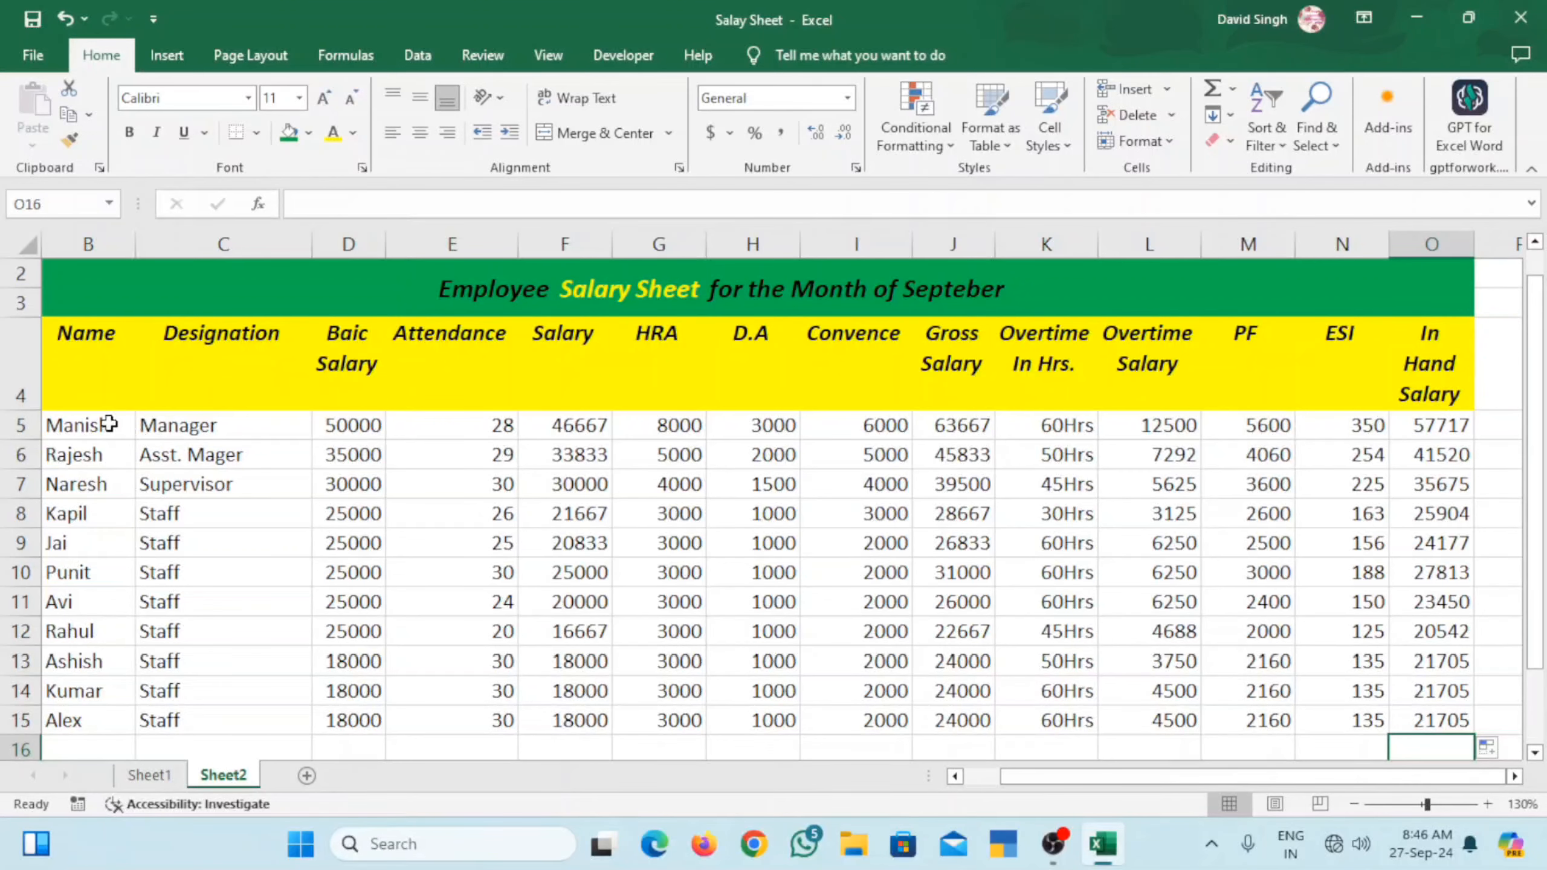
# - Fill the ID number cells A5 to A15 and the attendance cells E5 to E15 with standard red
pyautogui.click(953, 776)
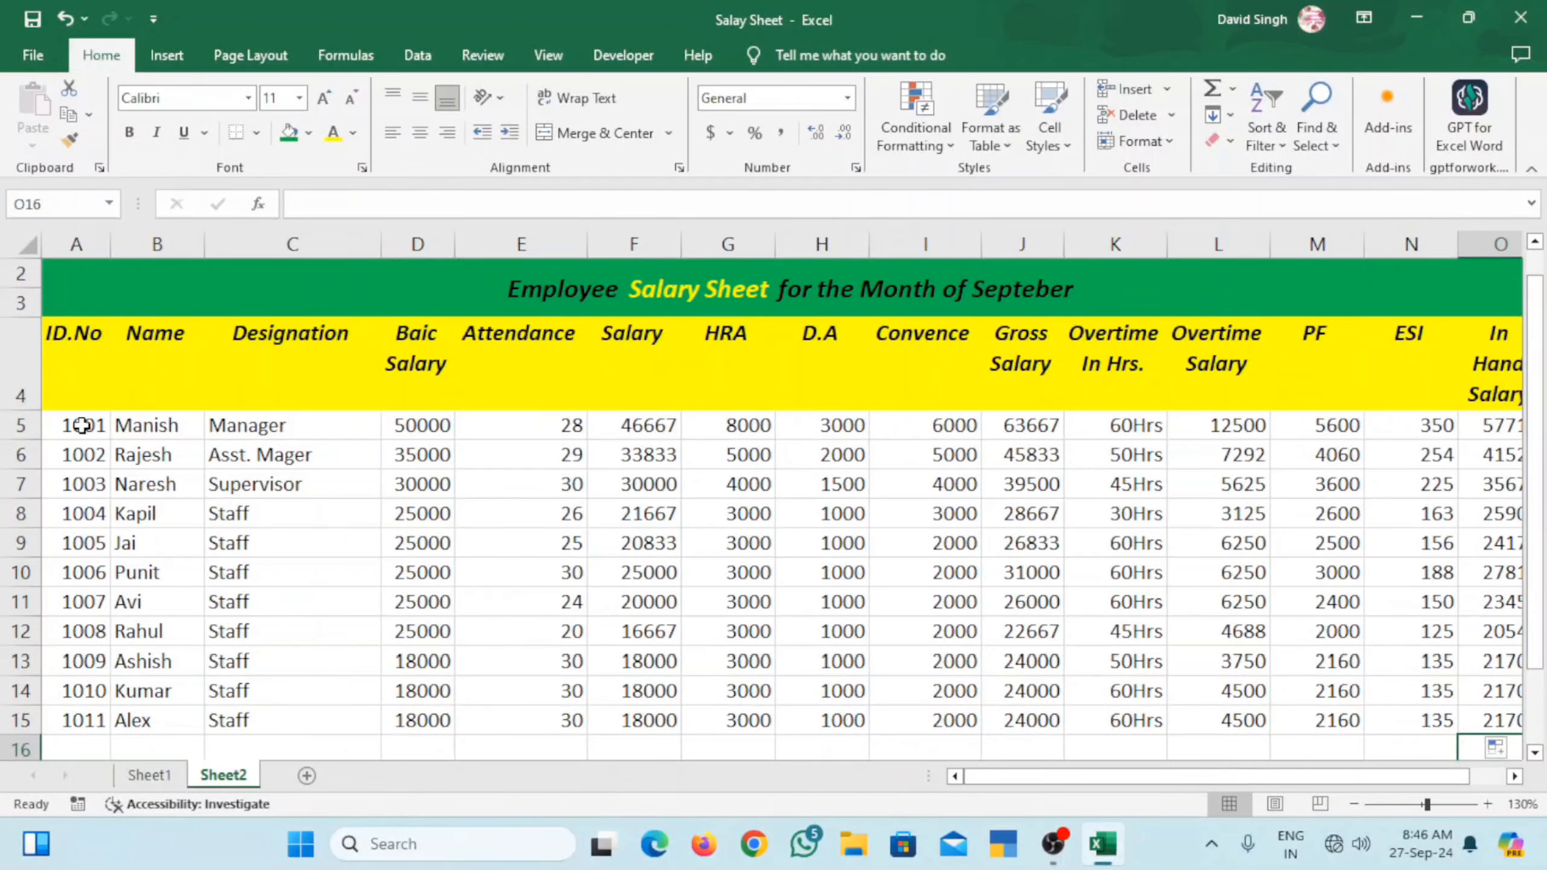
pyautogui.moveTo(81, 426); pyautogui.dragTo(82, 722)
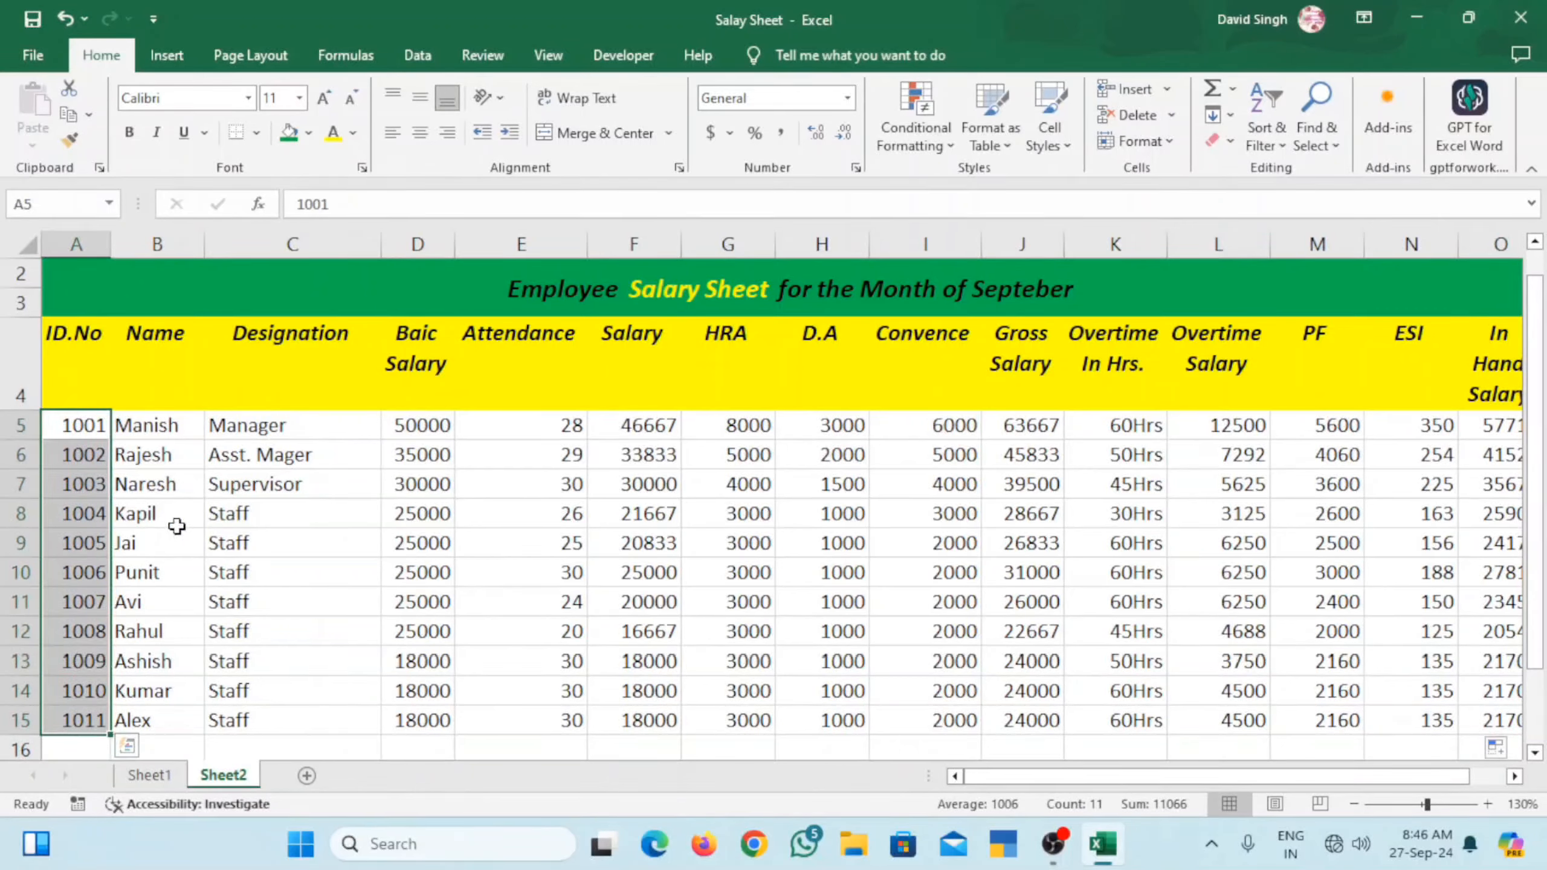
pyautogui.click(310, 133)
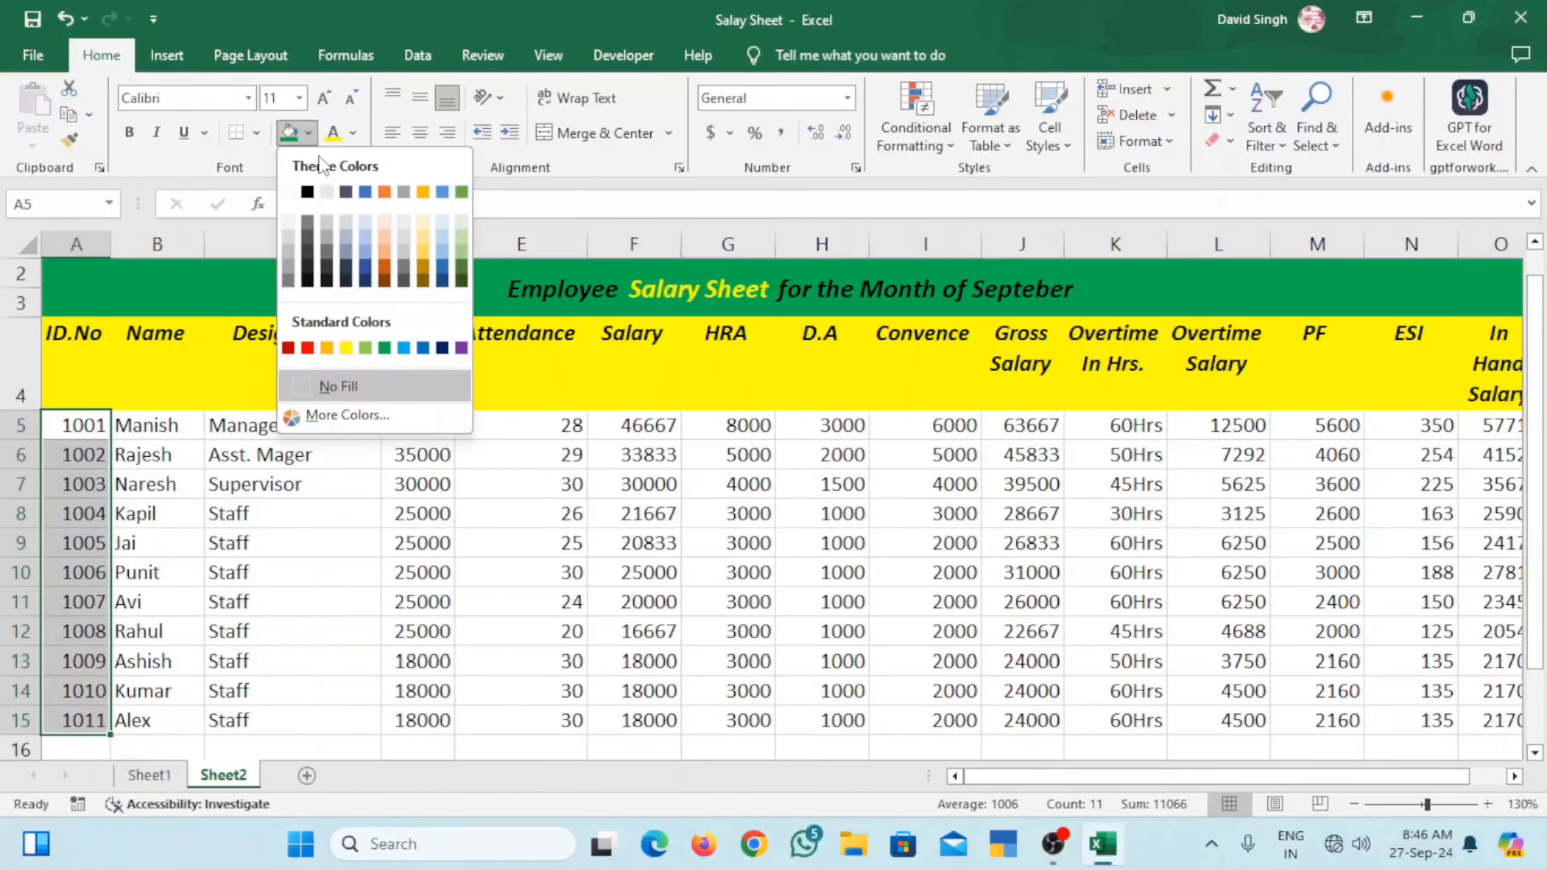
pyautogui.click(317, 349)
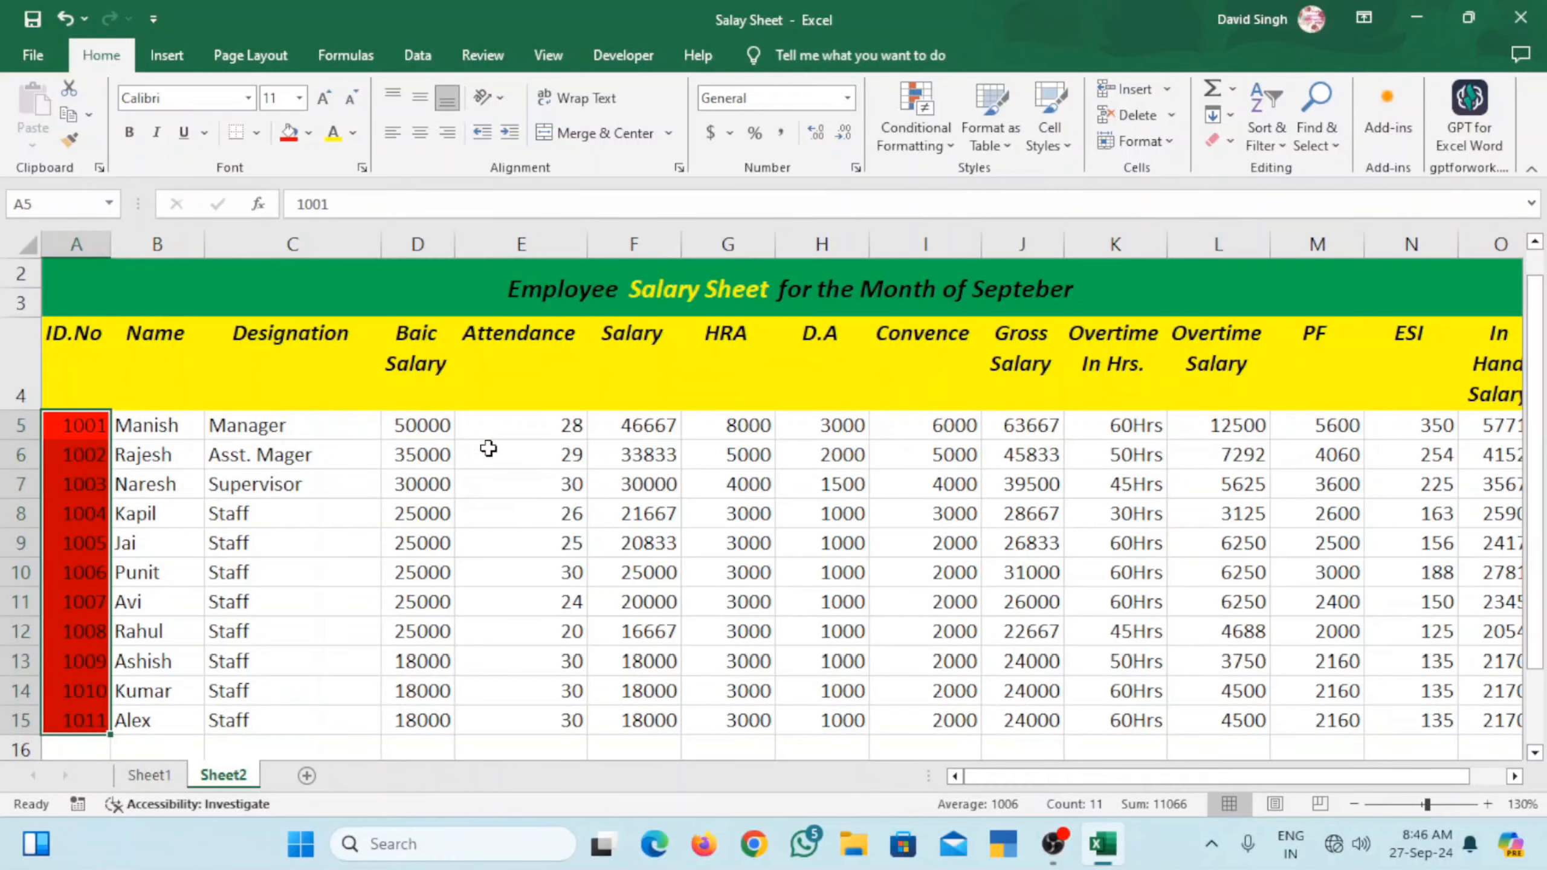
pyautogui.moveTo(507, 425); pyautogui.dragTo(529, 567)
pyautogui.click(294, 144)
# - Fill the HRA, D.A and Convence cells G5 to I15 with standard light green
pyautogui.scroll(2, 631, 387)
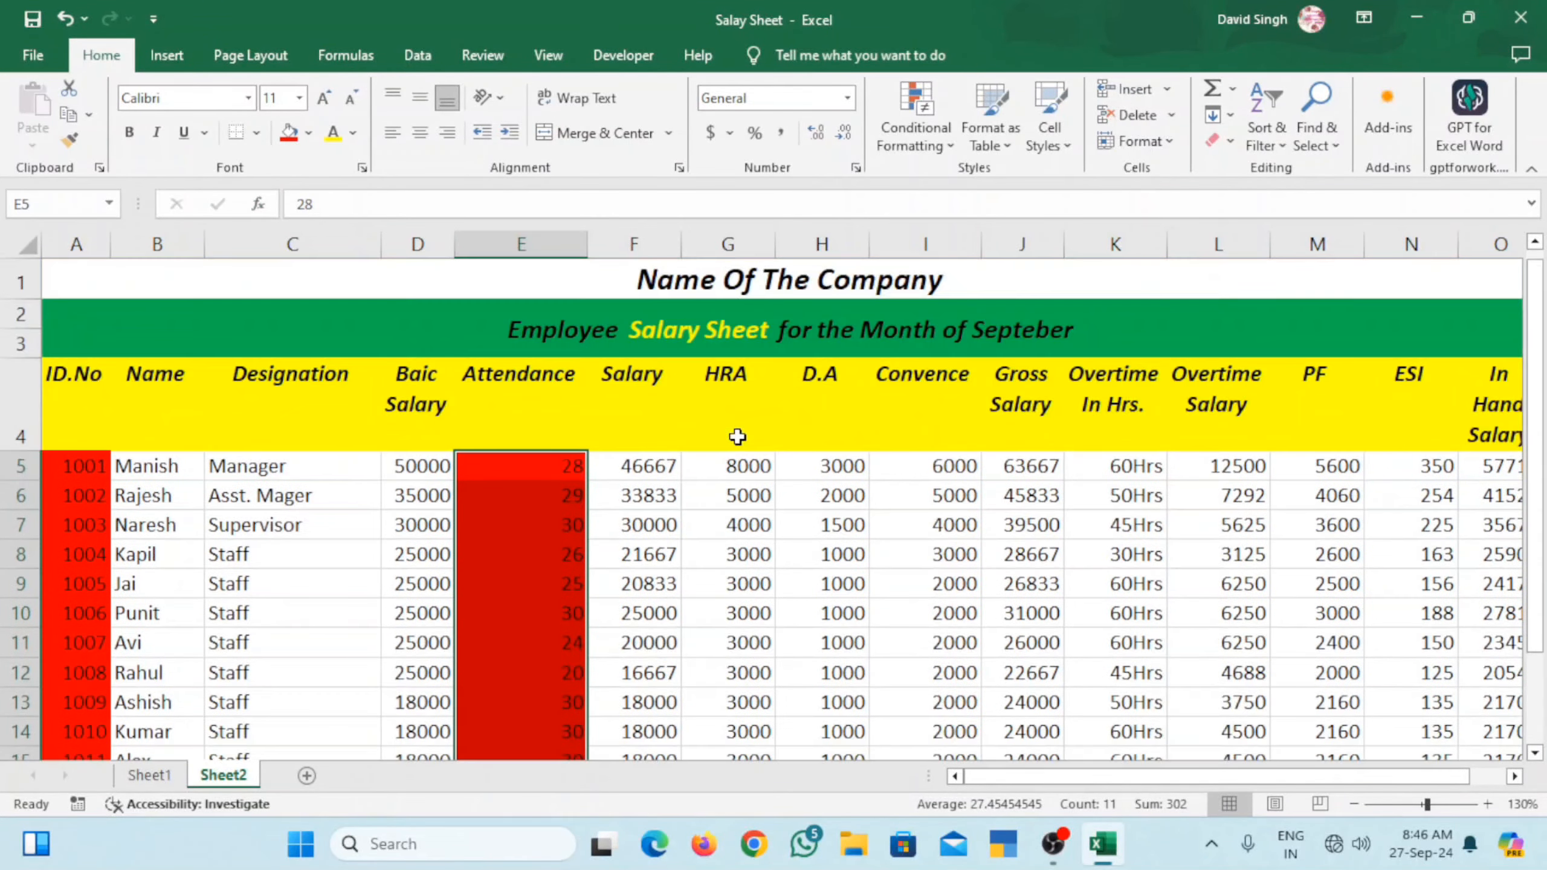
pyautogui.moveTo(737, 465); pyautogui.dragTo(932, 682)
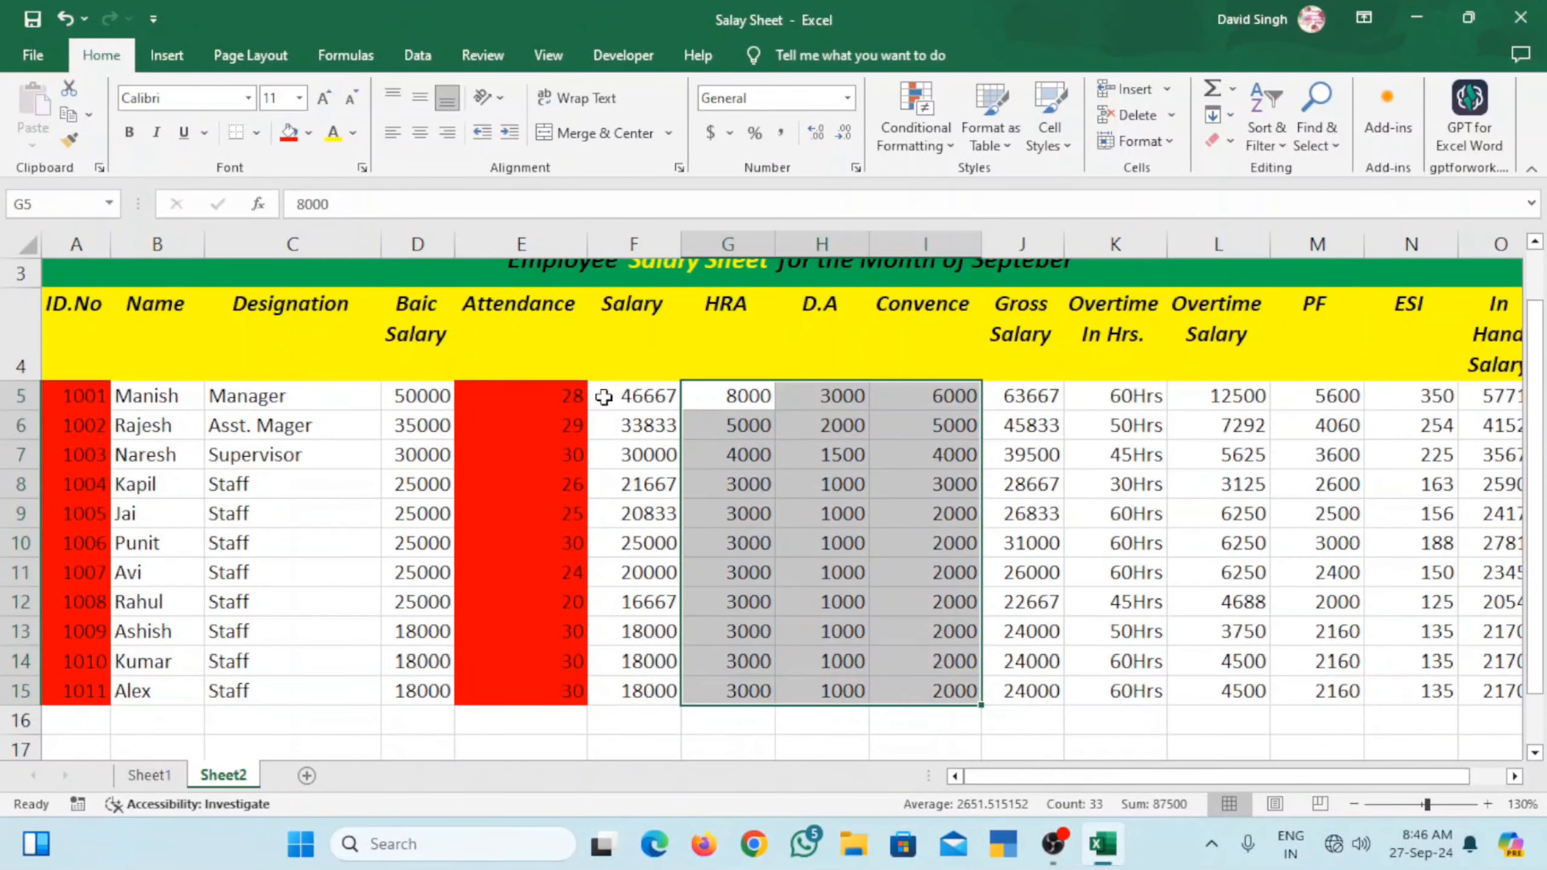
pyautogui.click(312, 133)
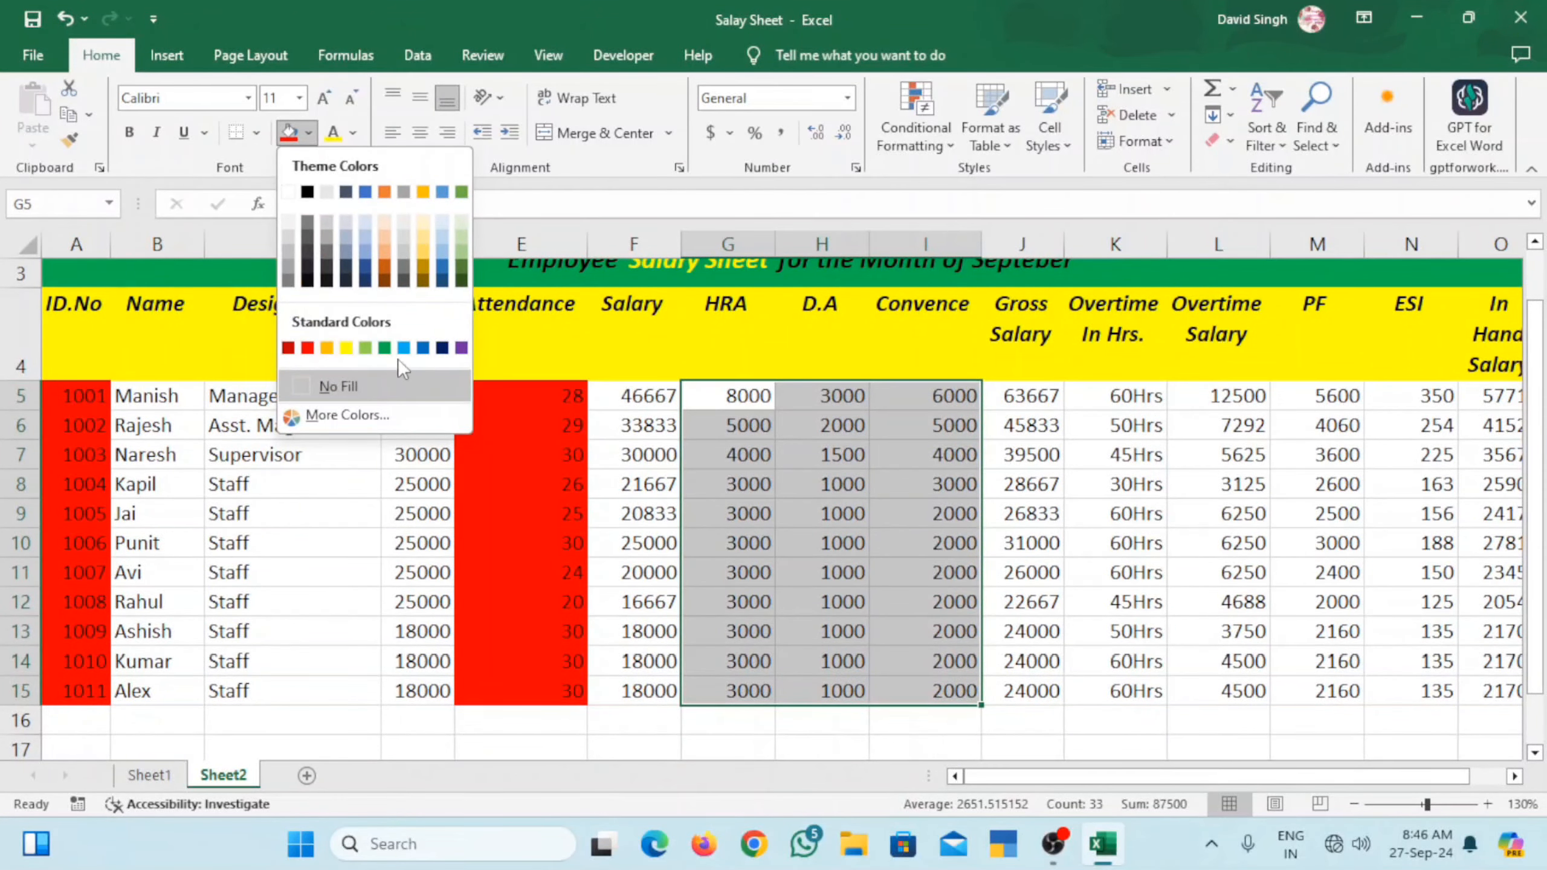
pyautogui.click(366, 347)
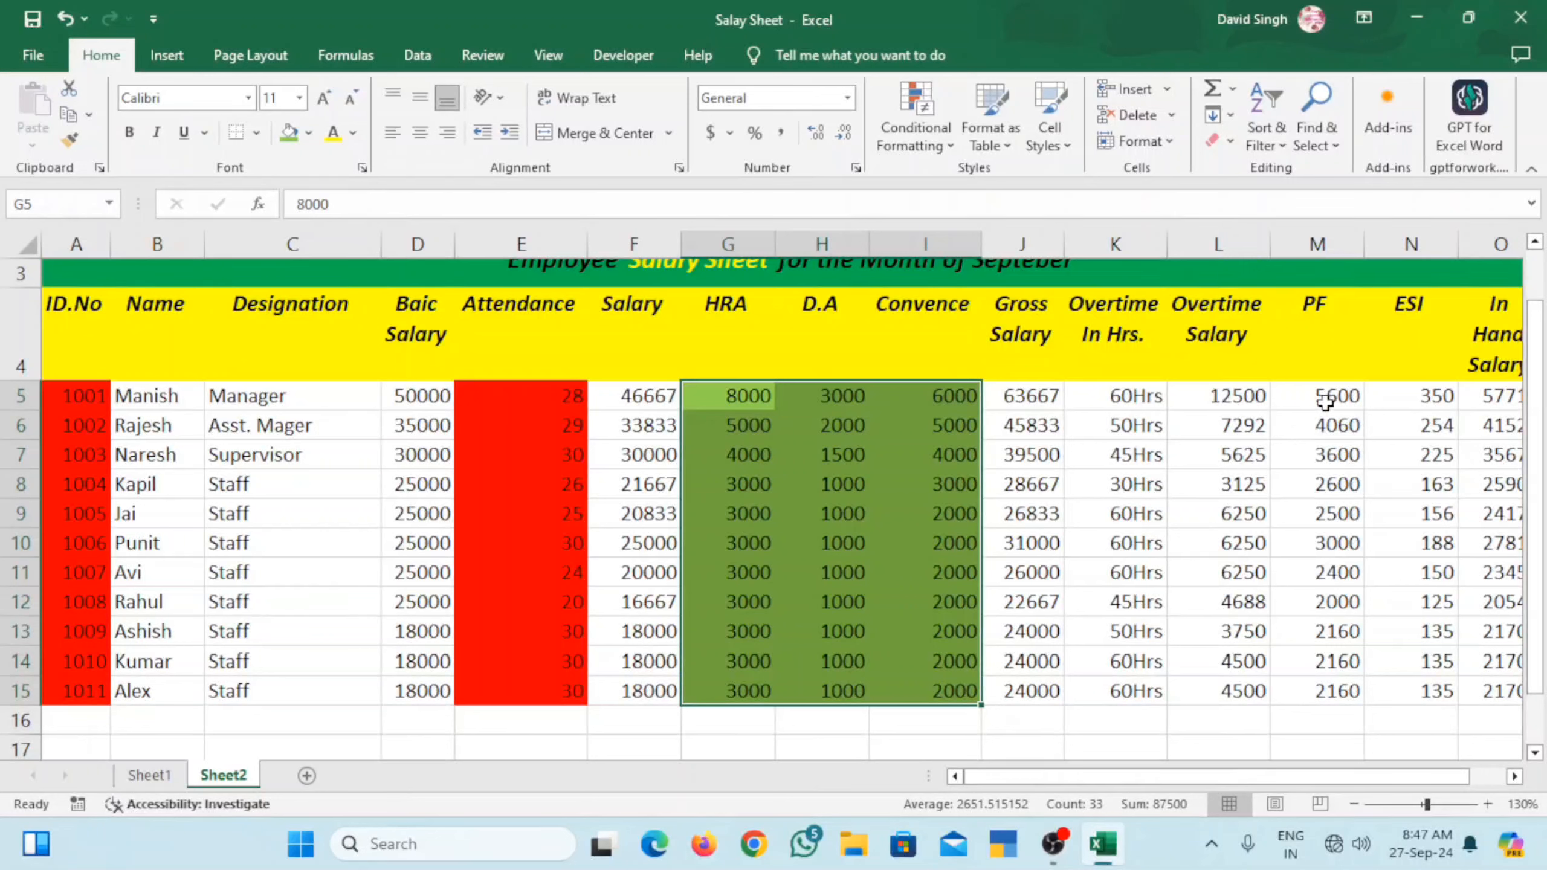
# - Fill the PF and ESI cells M5 to N15 with a lighter blue theme color
pyautogui.moveTo(1326, 399); pyautogui.dragTo(1434, 683)
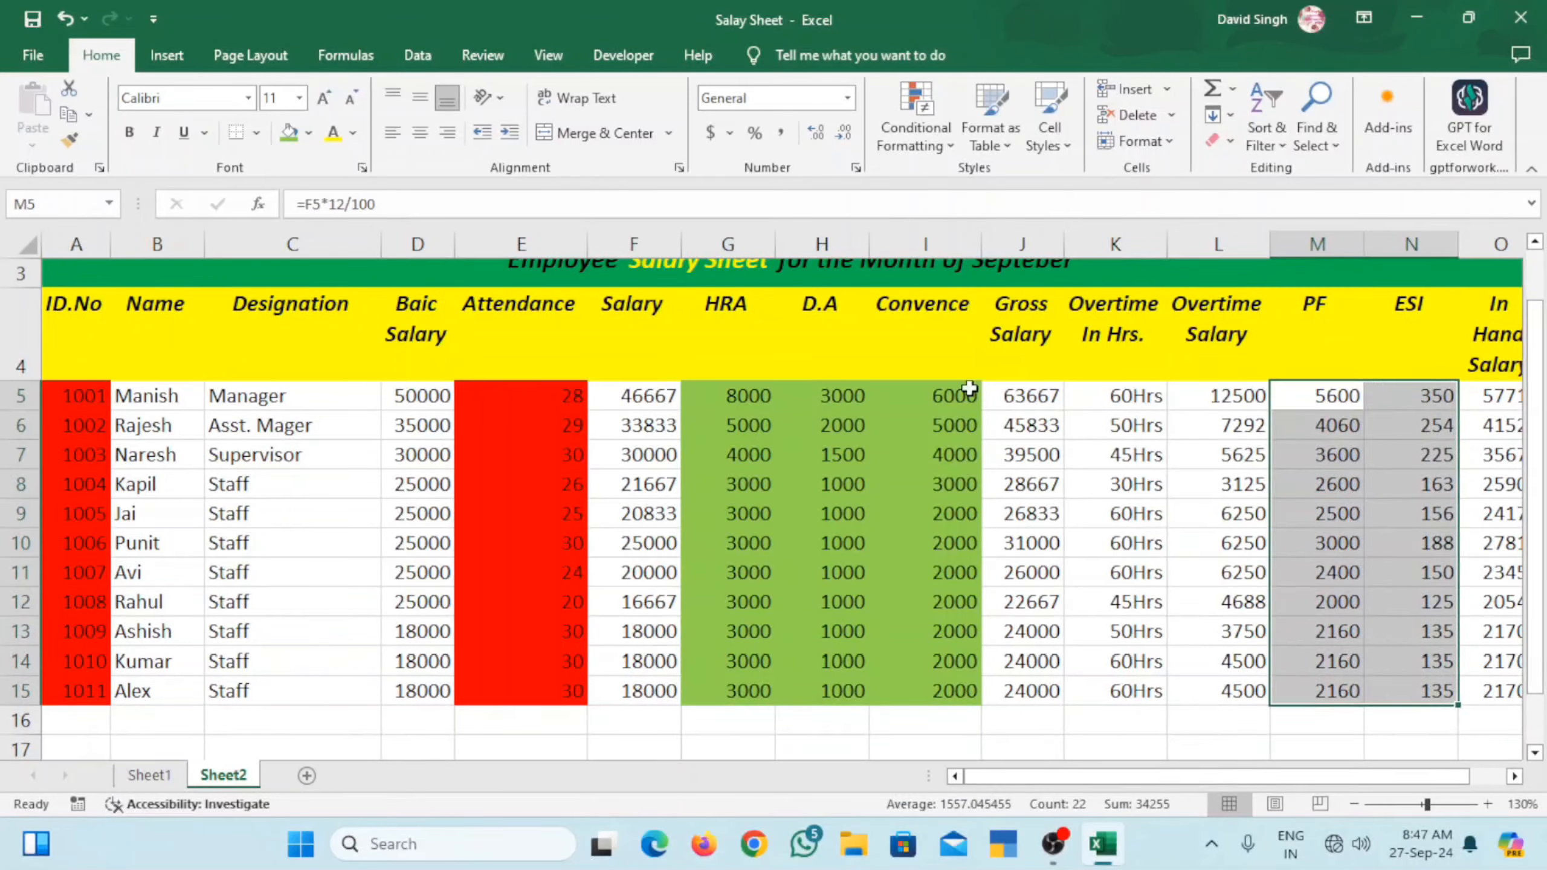
pyautogui.click(309, 133)
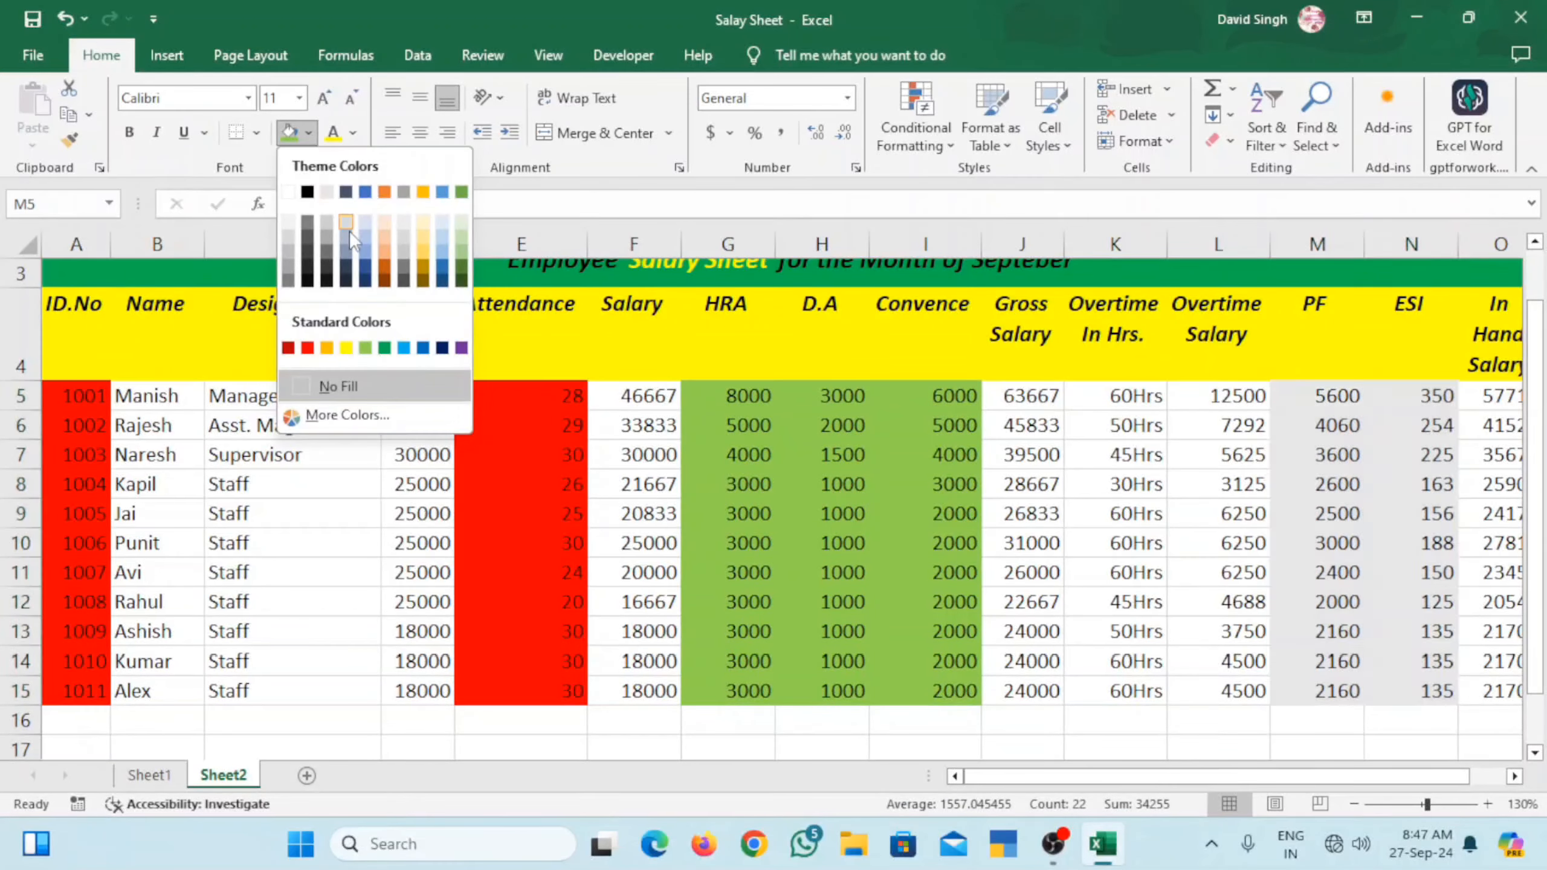
pyautogui.click(365, 252)
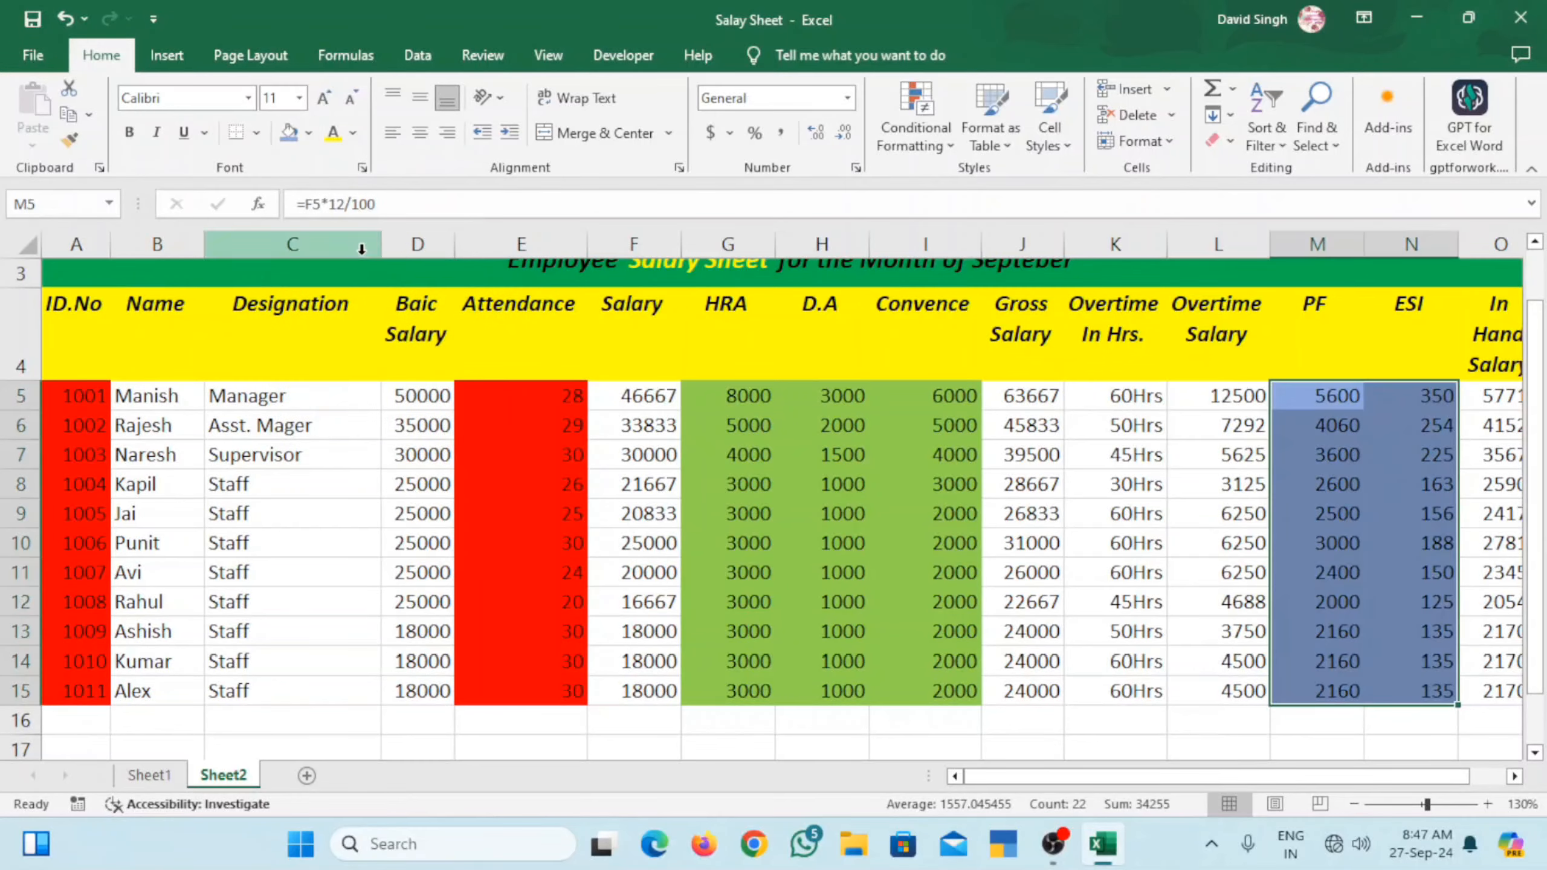
# - Apply all borders to the salary table from header cell A4 through O15
pyautogui.scroll(1, 60, 303)
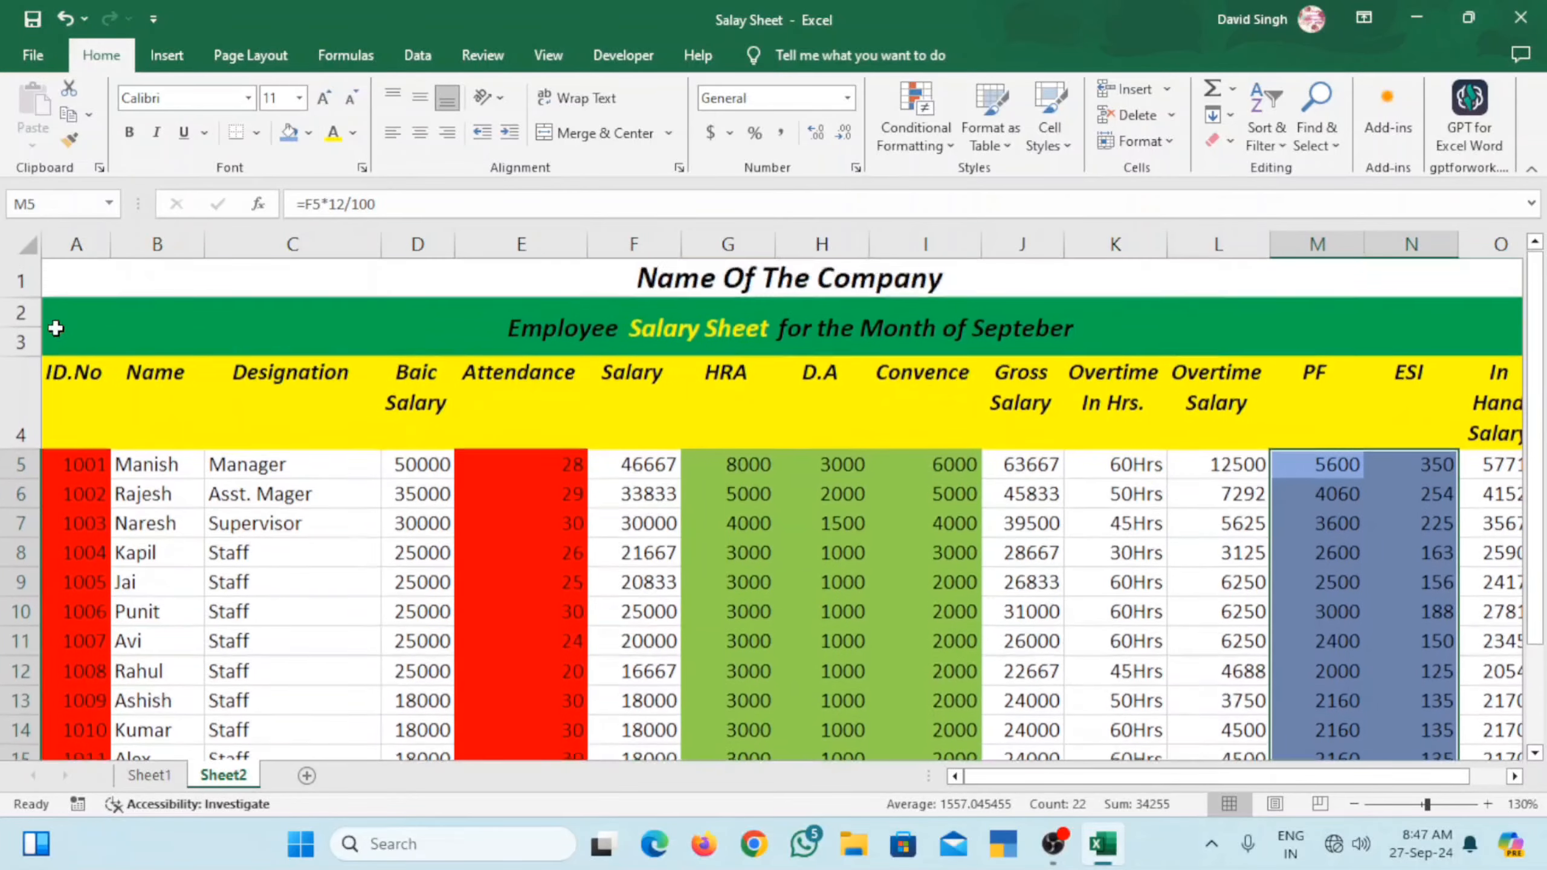
pyautogui.moveTo(64, 365); pyautogui.dragTo(1090, 688)
pyautogui.click(256, 133)
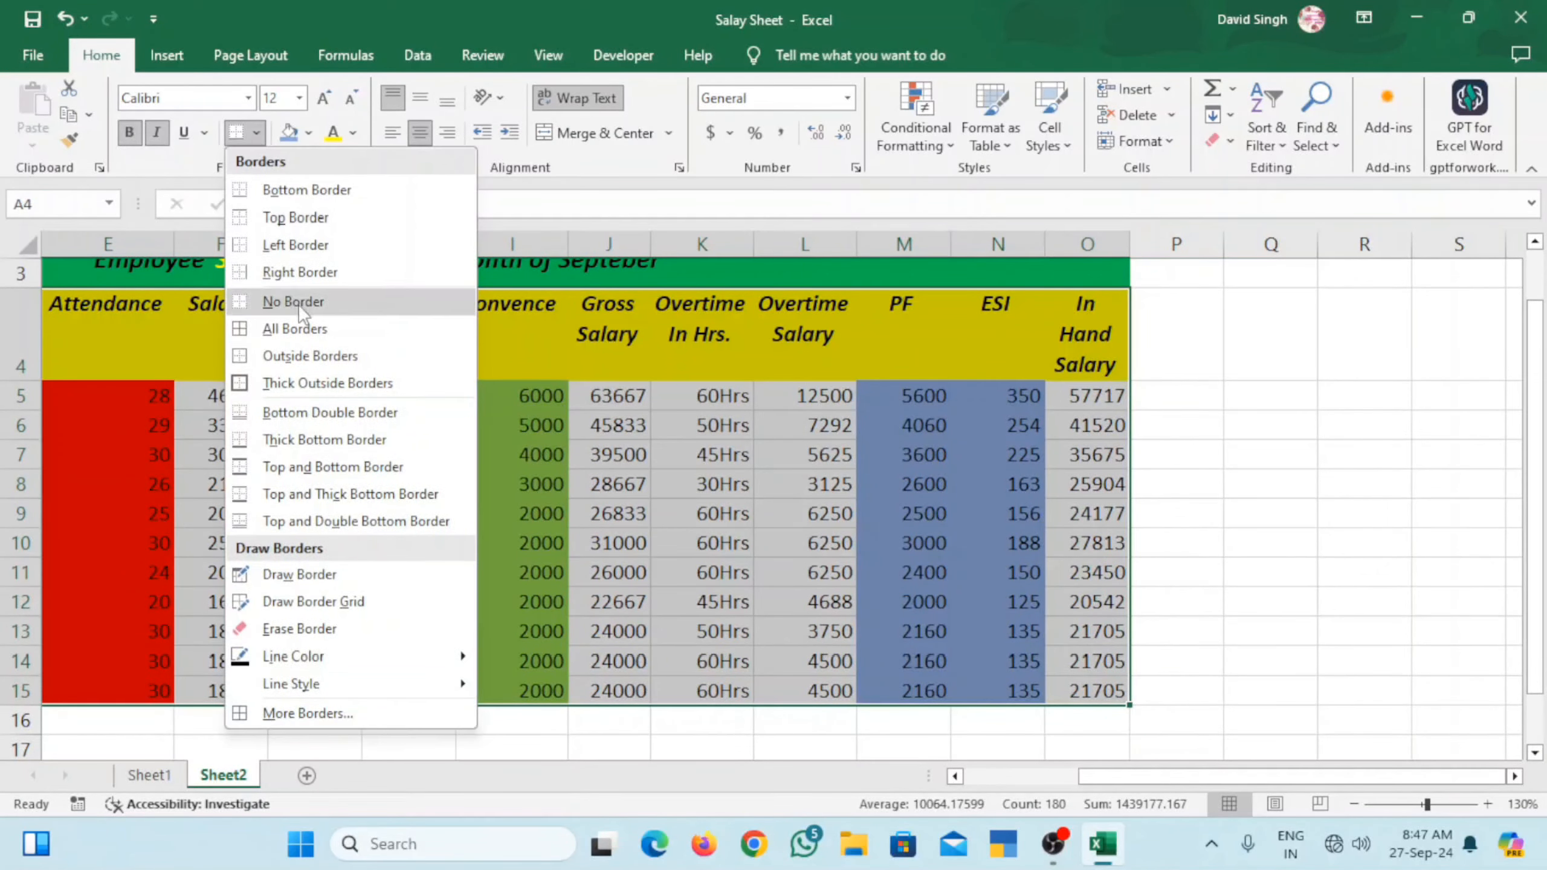
pyautogui.click(299, 327)
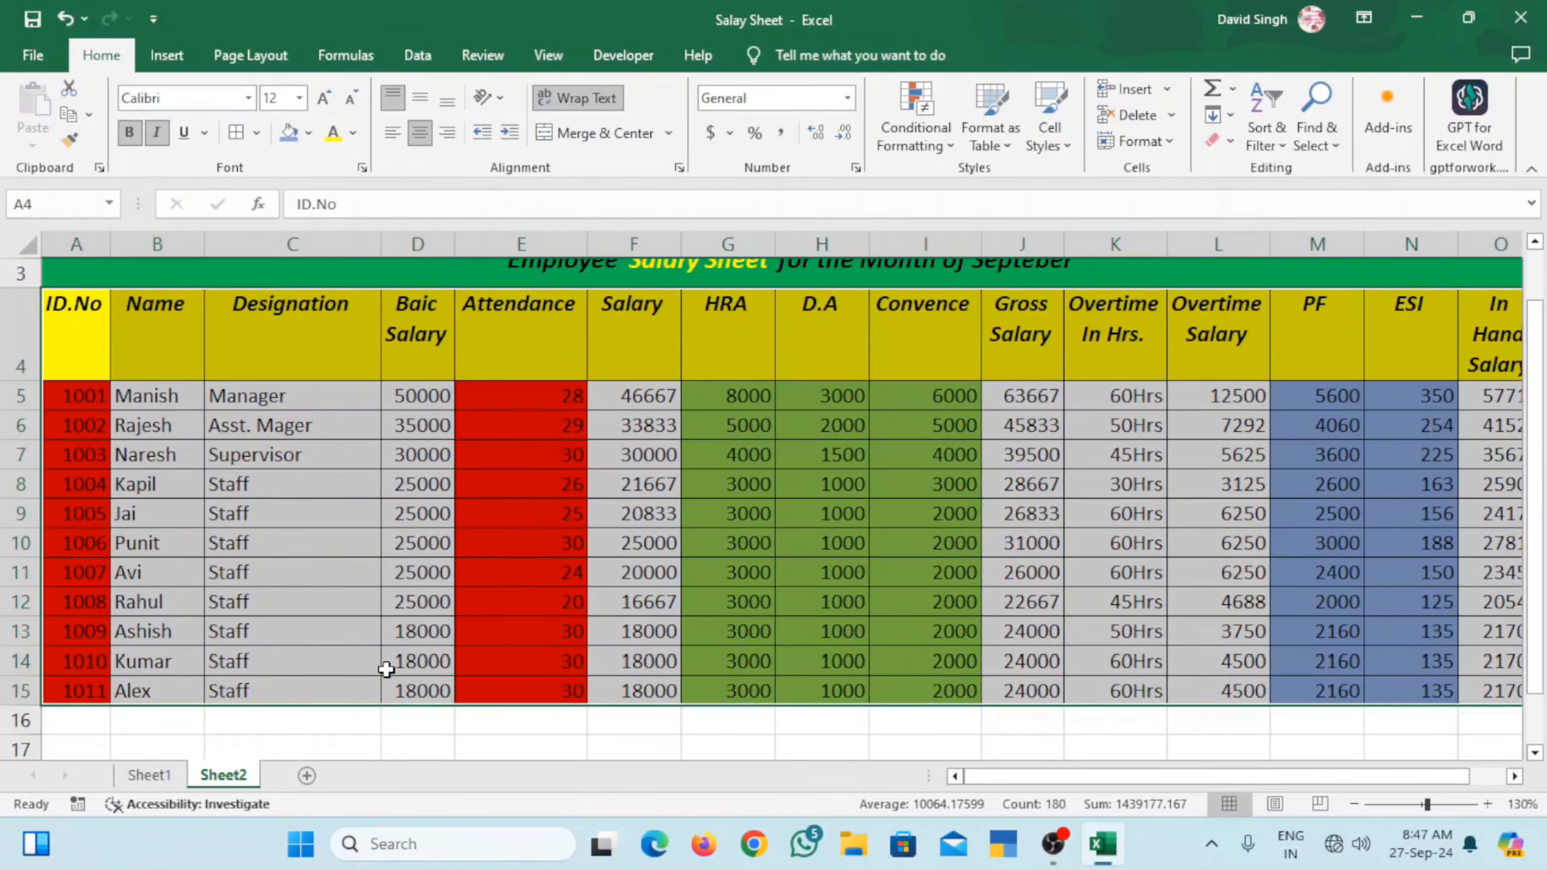
# - Total the basic salary column in D16 with =sum(D5:D15)
pyautogui.click(434, 724)
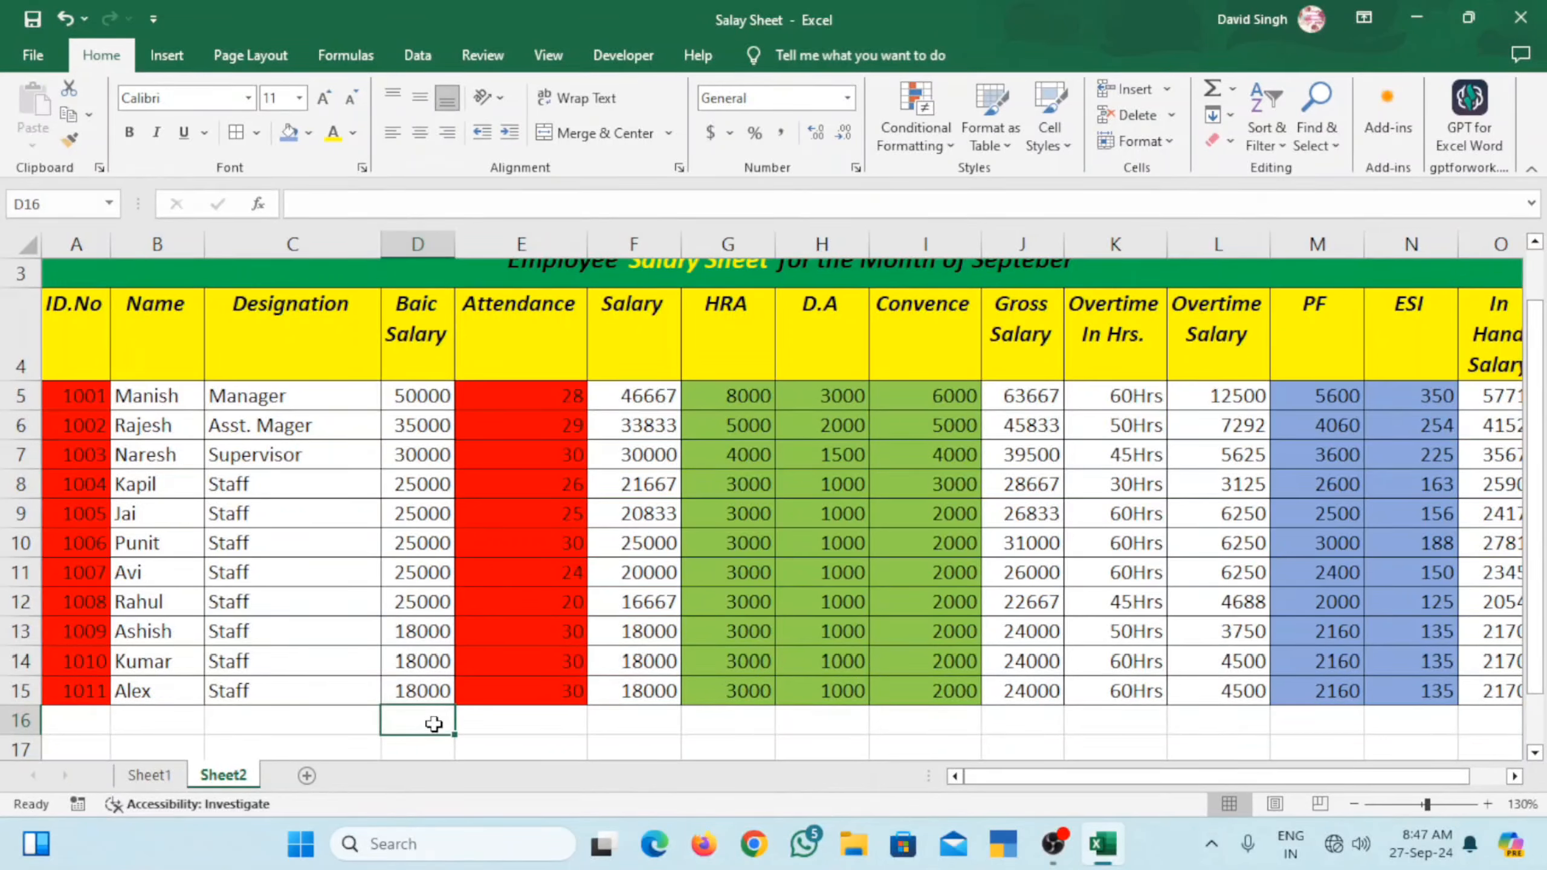
pyautogui.write('+')
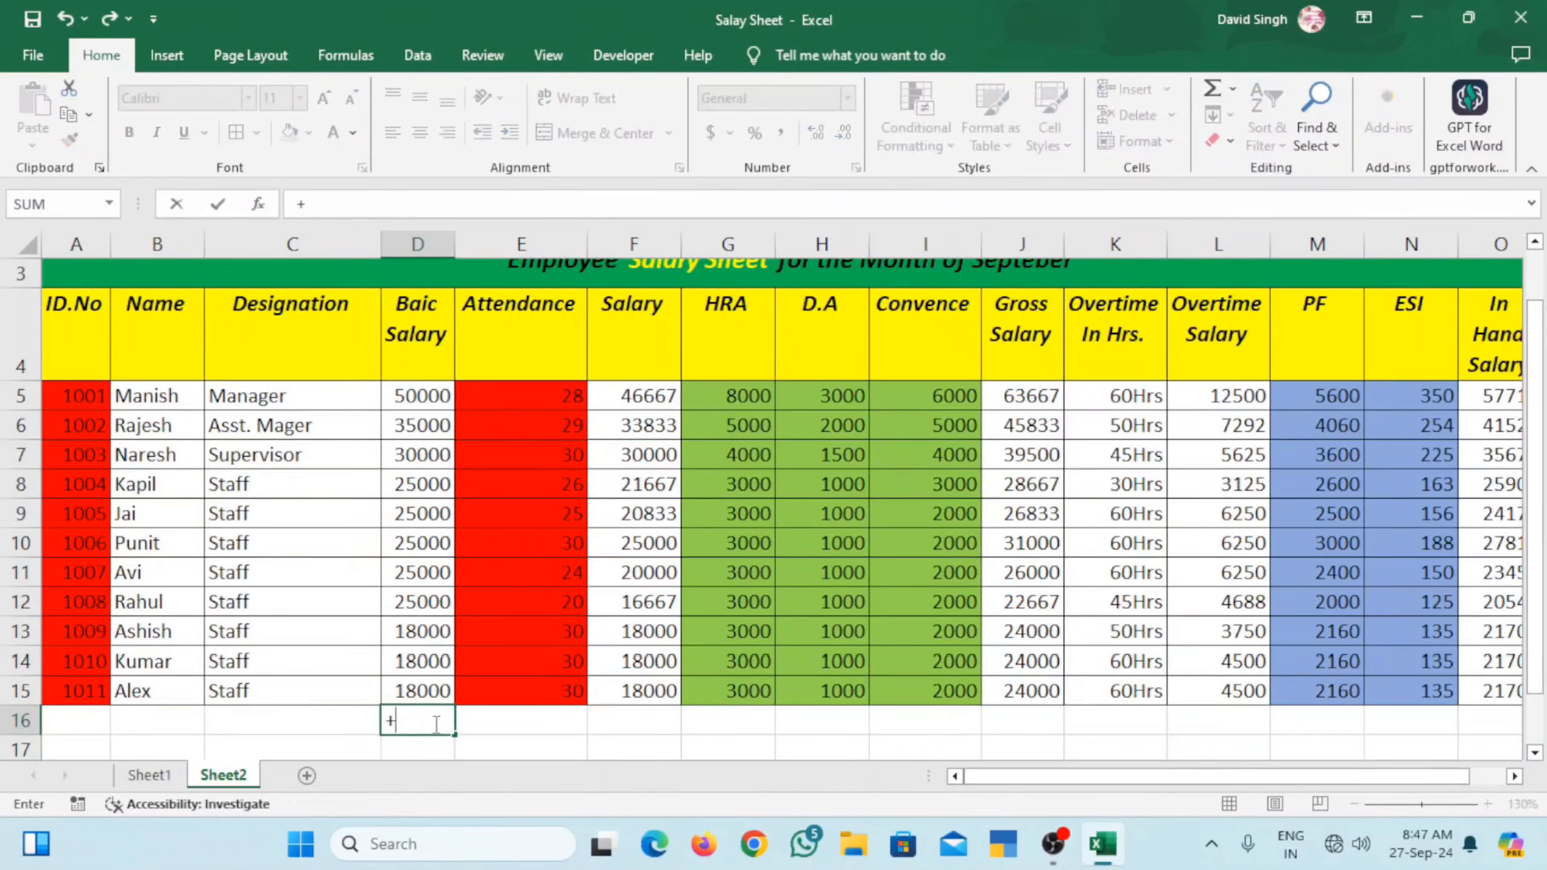
pyautogui.press('BackSpace')
pyautogui.write('+')
pyautogui.press('BackSpace')
pyautogui.write('=sum(')
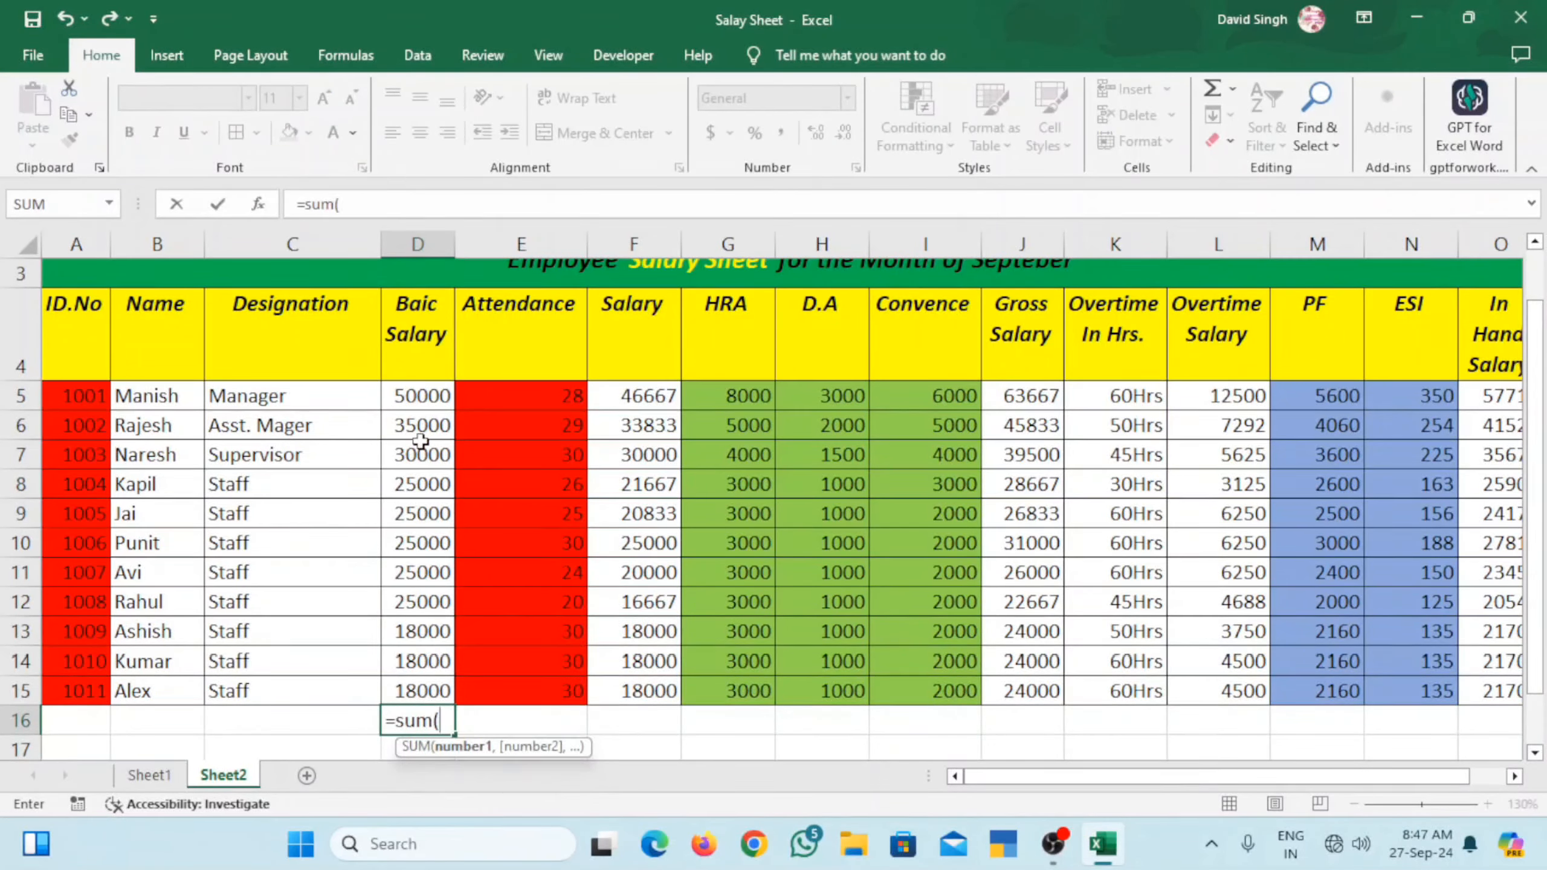
pyautogui.moveTo(420, 396); pyautogui.dragTo(410, 678)
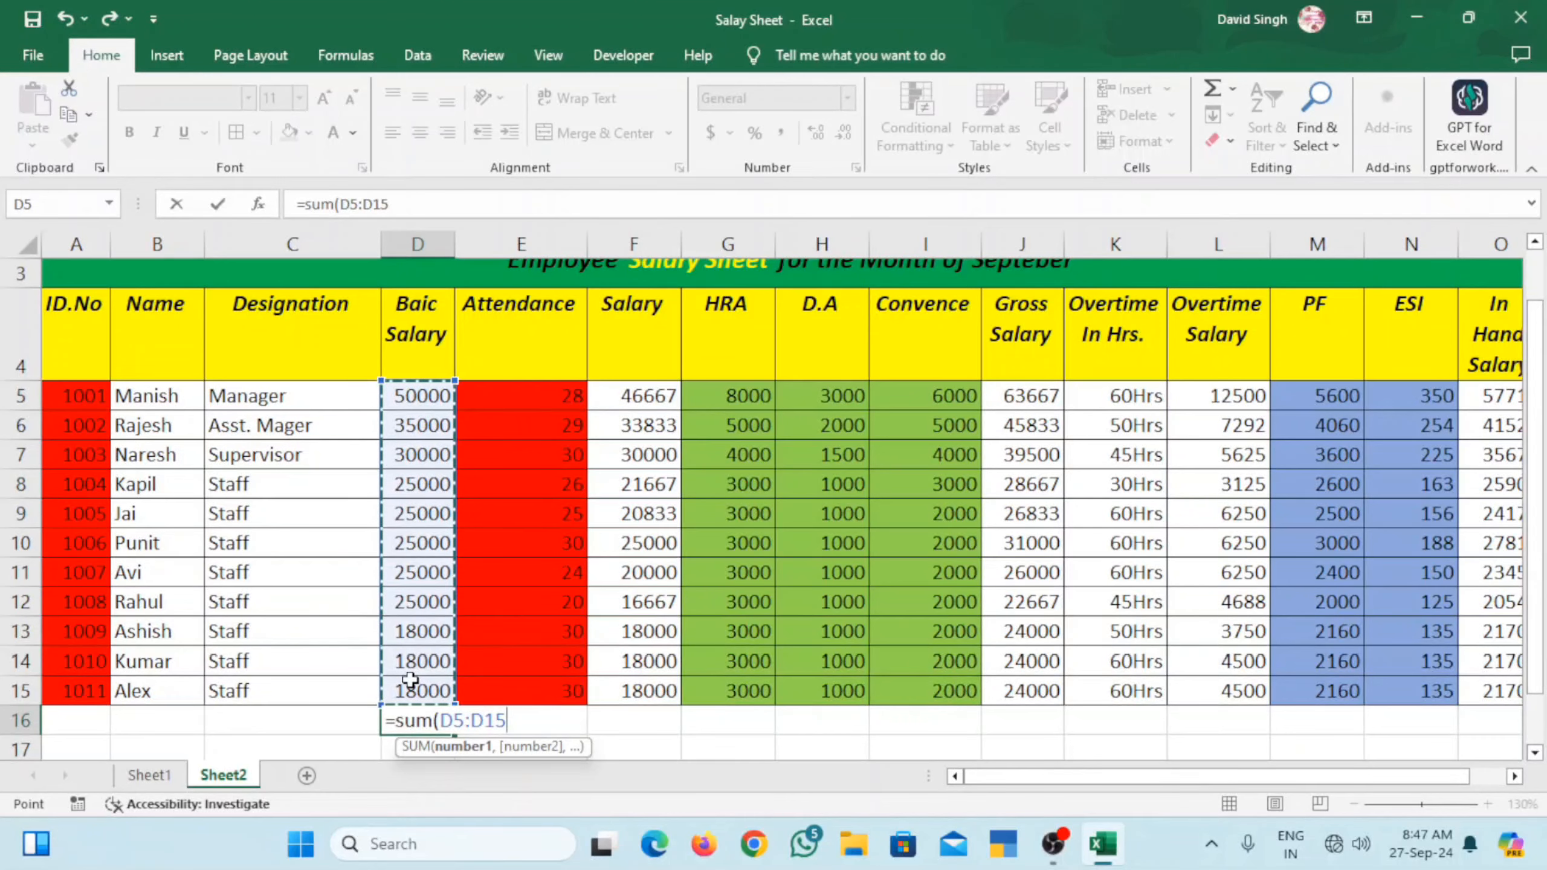
pyautogui.write(')')
pyautogui.press('Return')
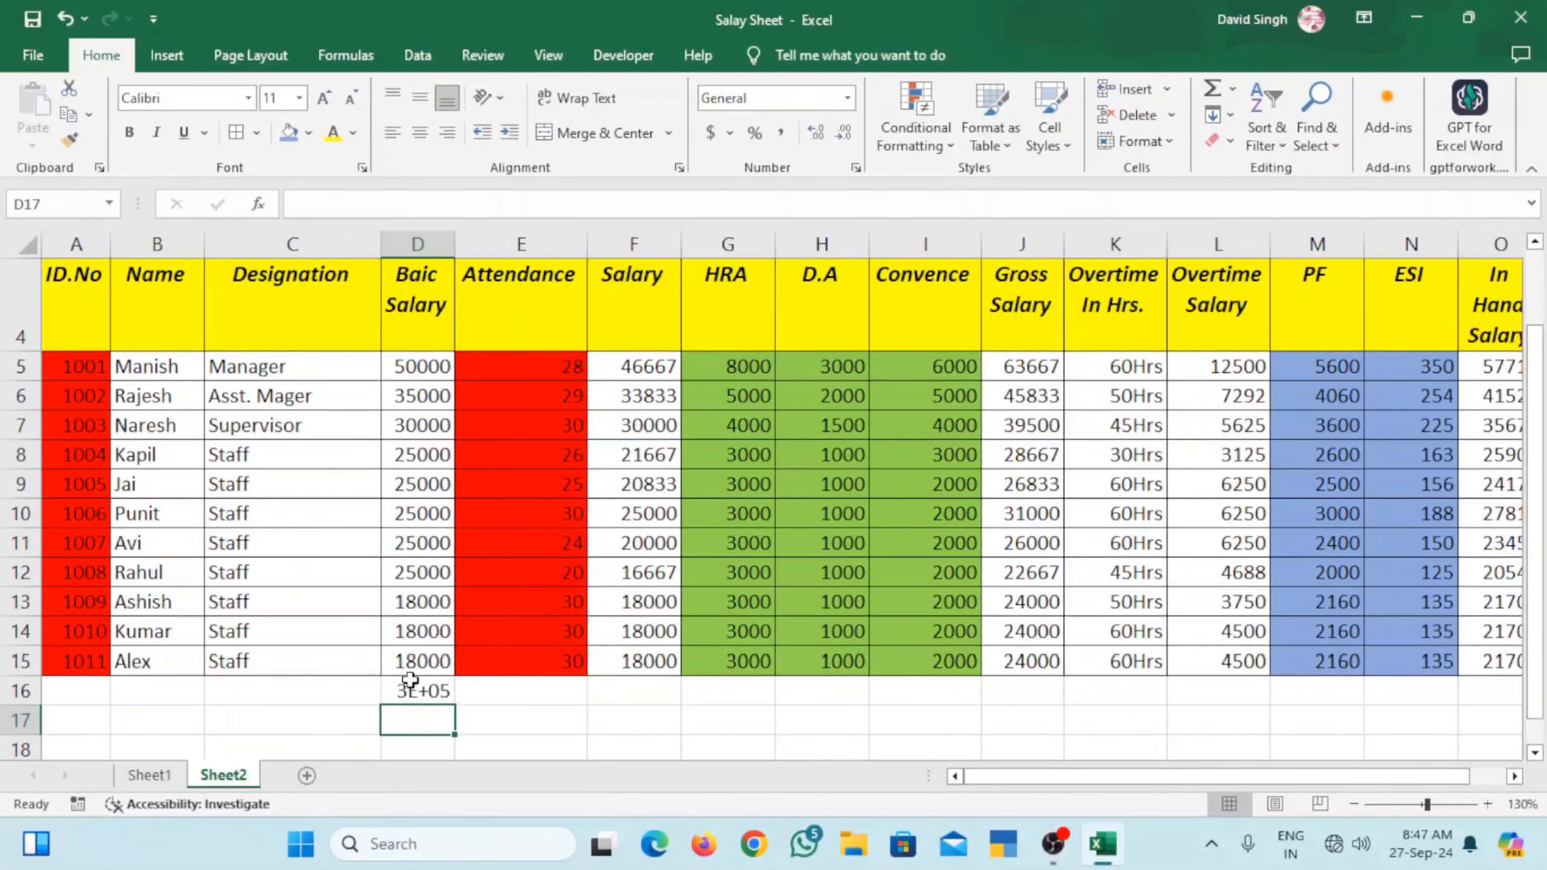
# - Widen column D slightly to fit the basic salary total, and make D16 bold at font size 12
pyautogui.click(410, 692)
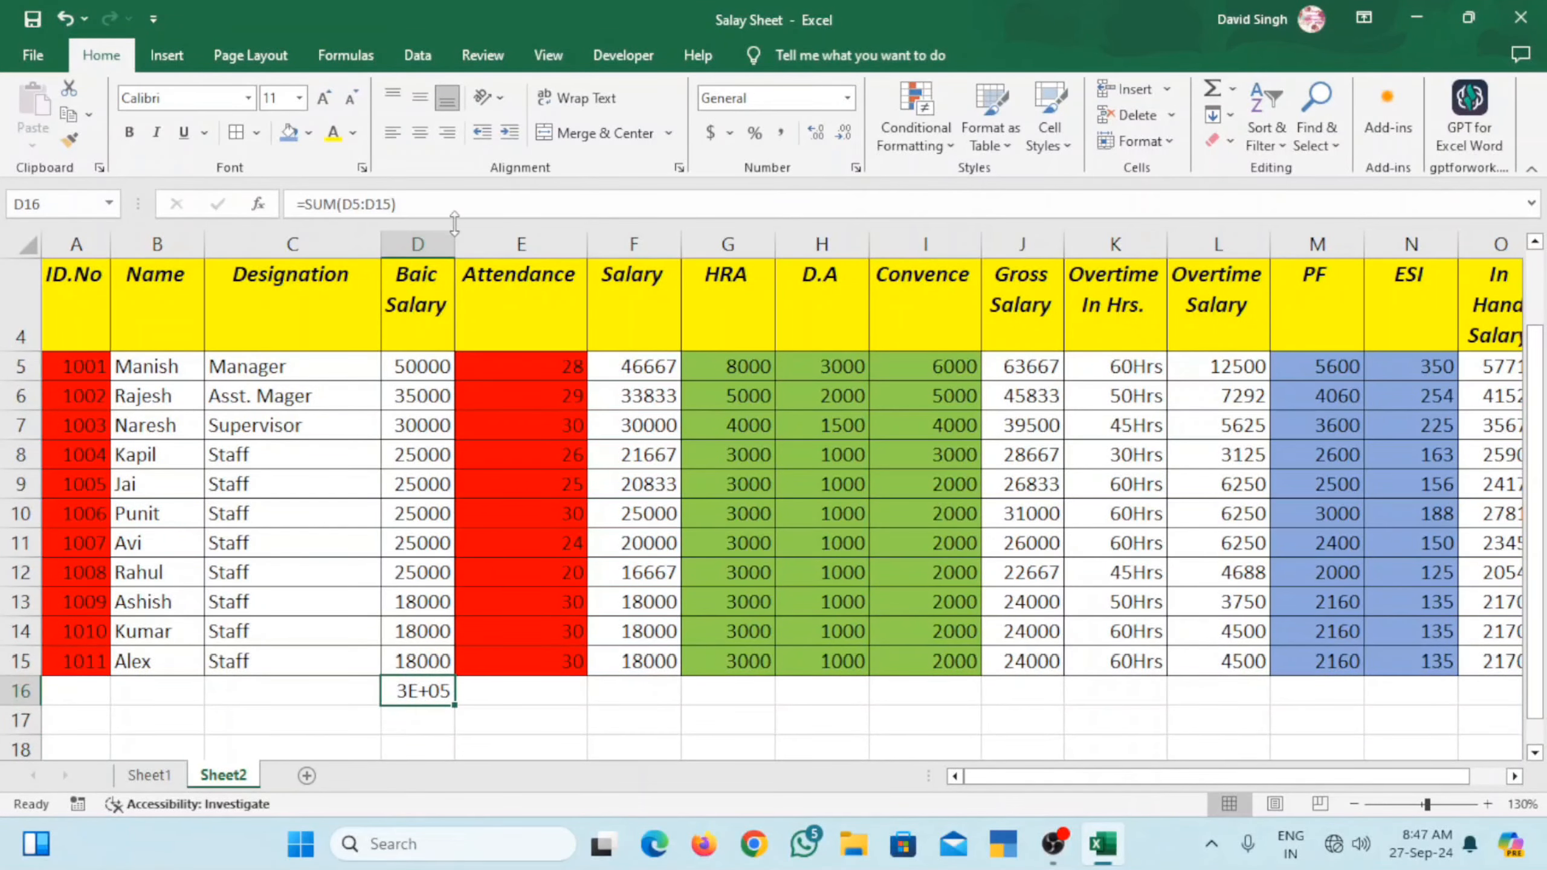
pyautogui.moveTo(454, 240); pyautogui.dragTo(459, 239)
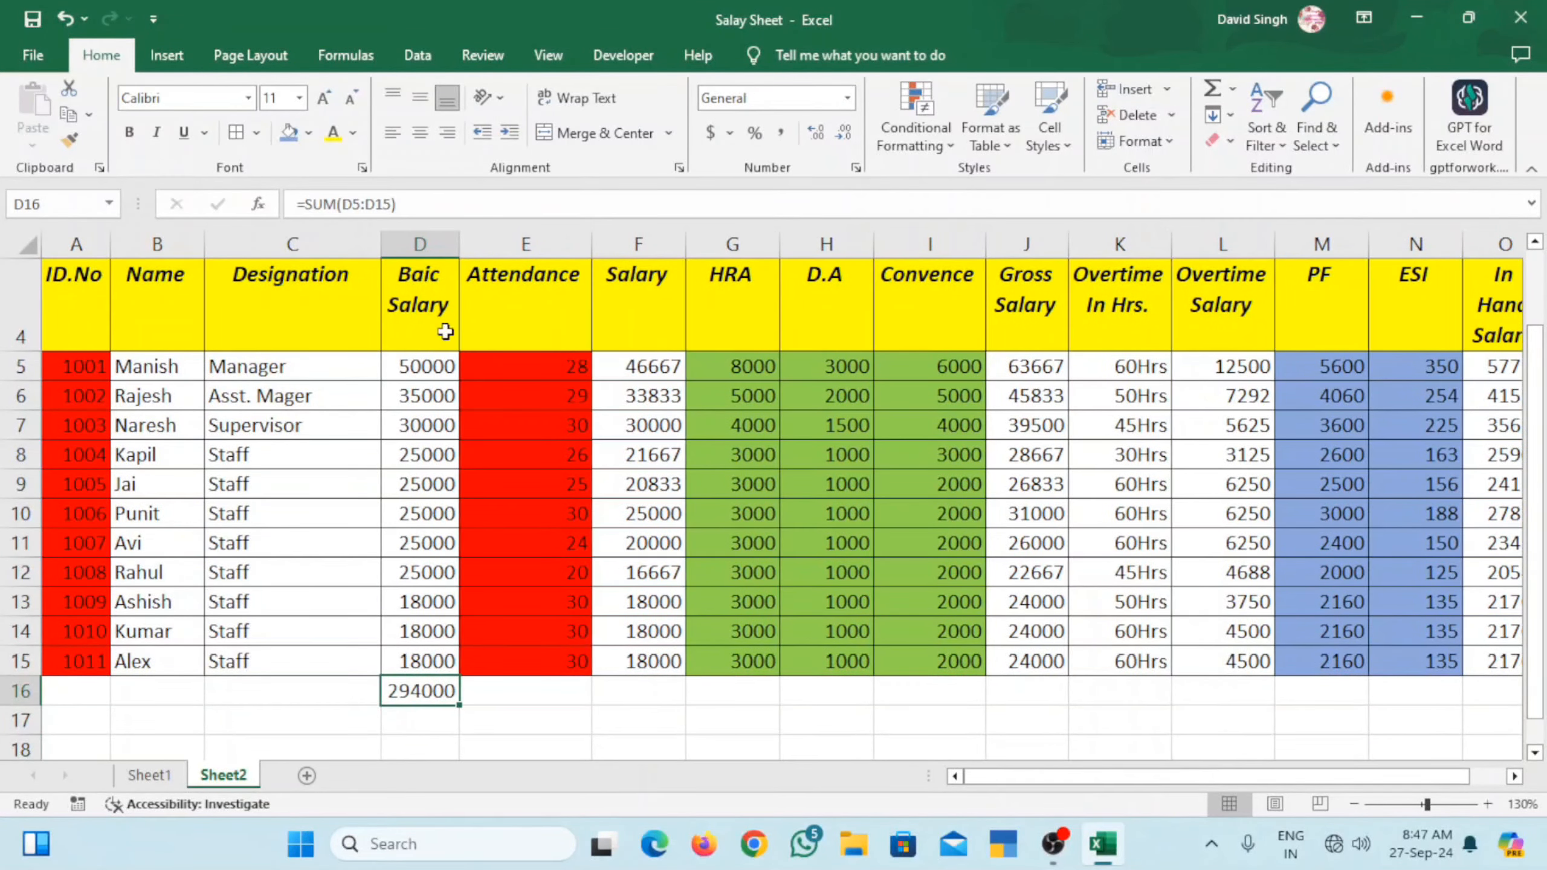
pyautogui.click(129, 129)
pyautogui.click(333, 99)
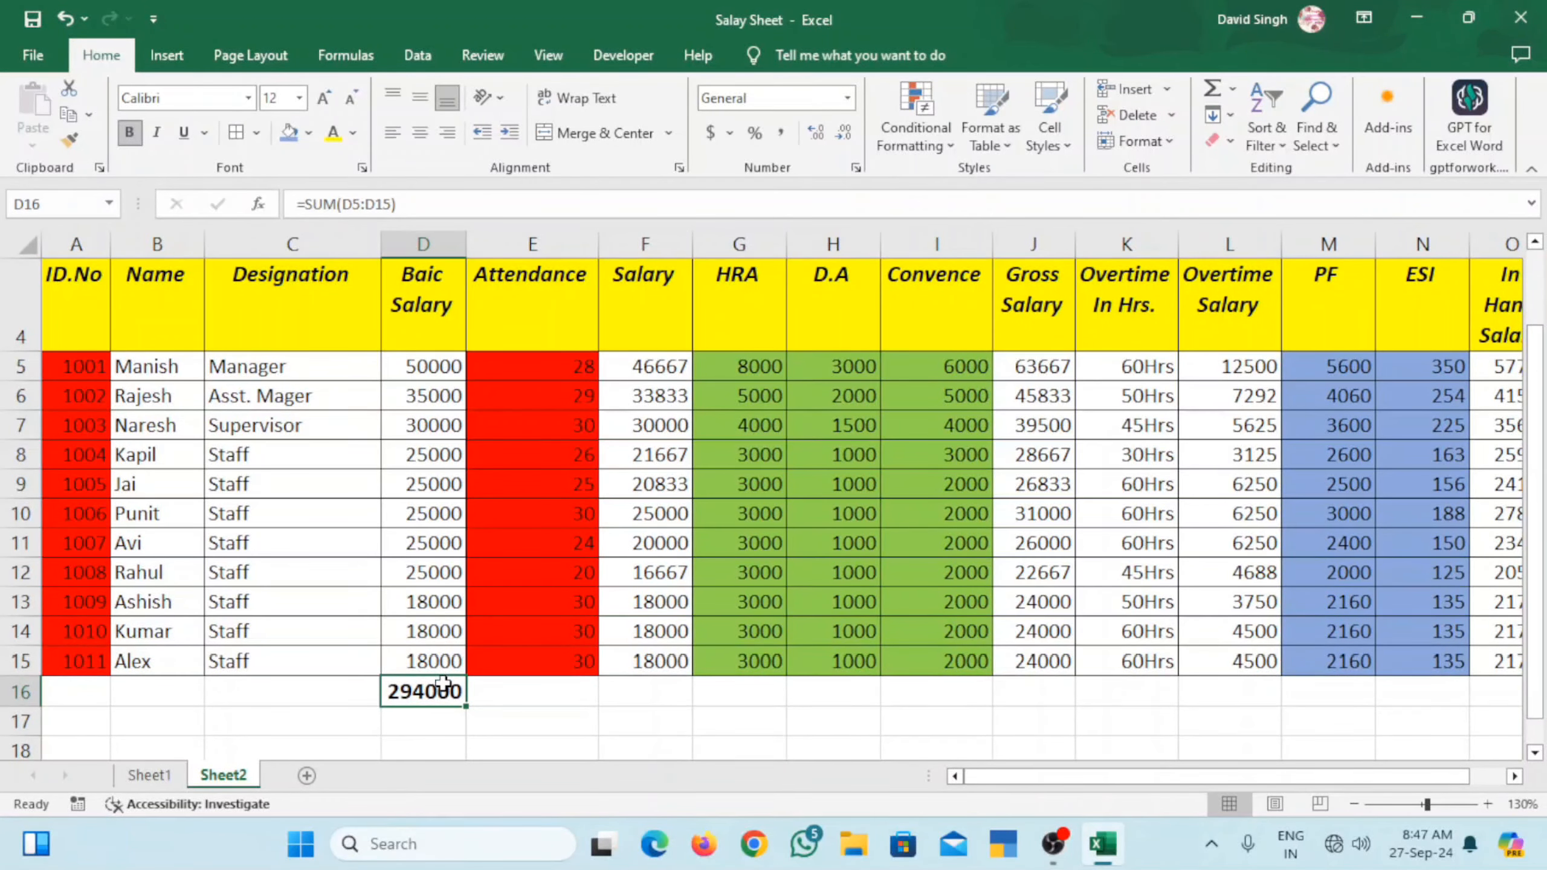
# - Copy the D16 total formula to F16 and fill it across through the Gross Salary column at J16
pyautogui.hotkey('ctrl', 'c')
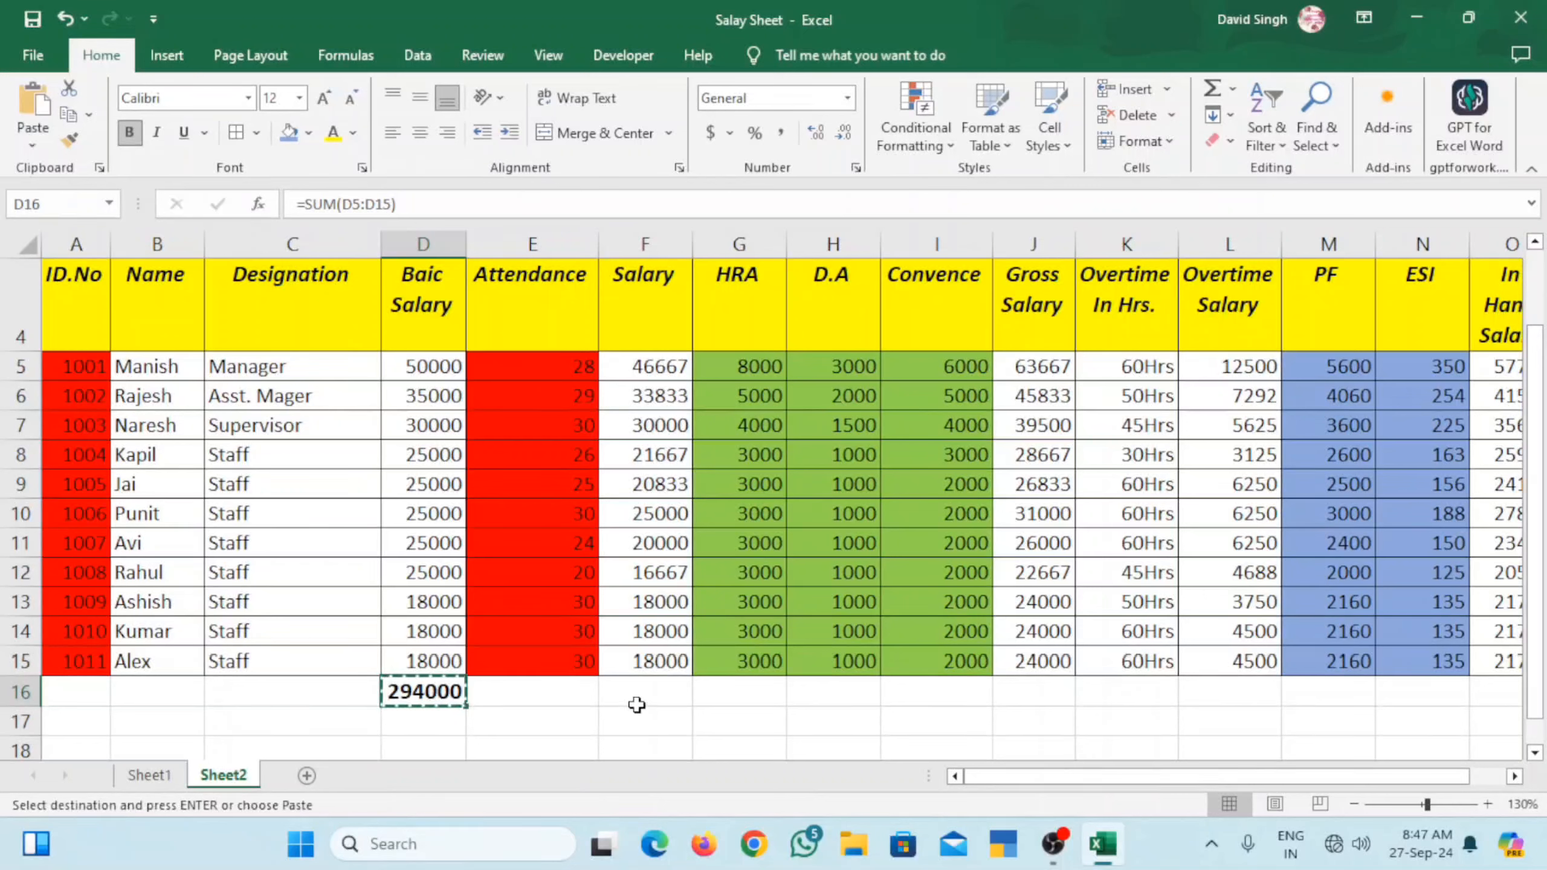
pyautogui.click(639, 696)
pyautogui.hotkey('ctrl', 'v')
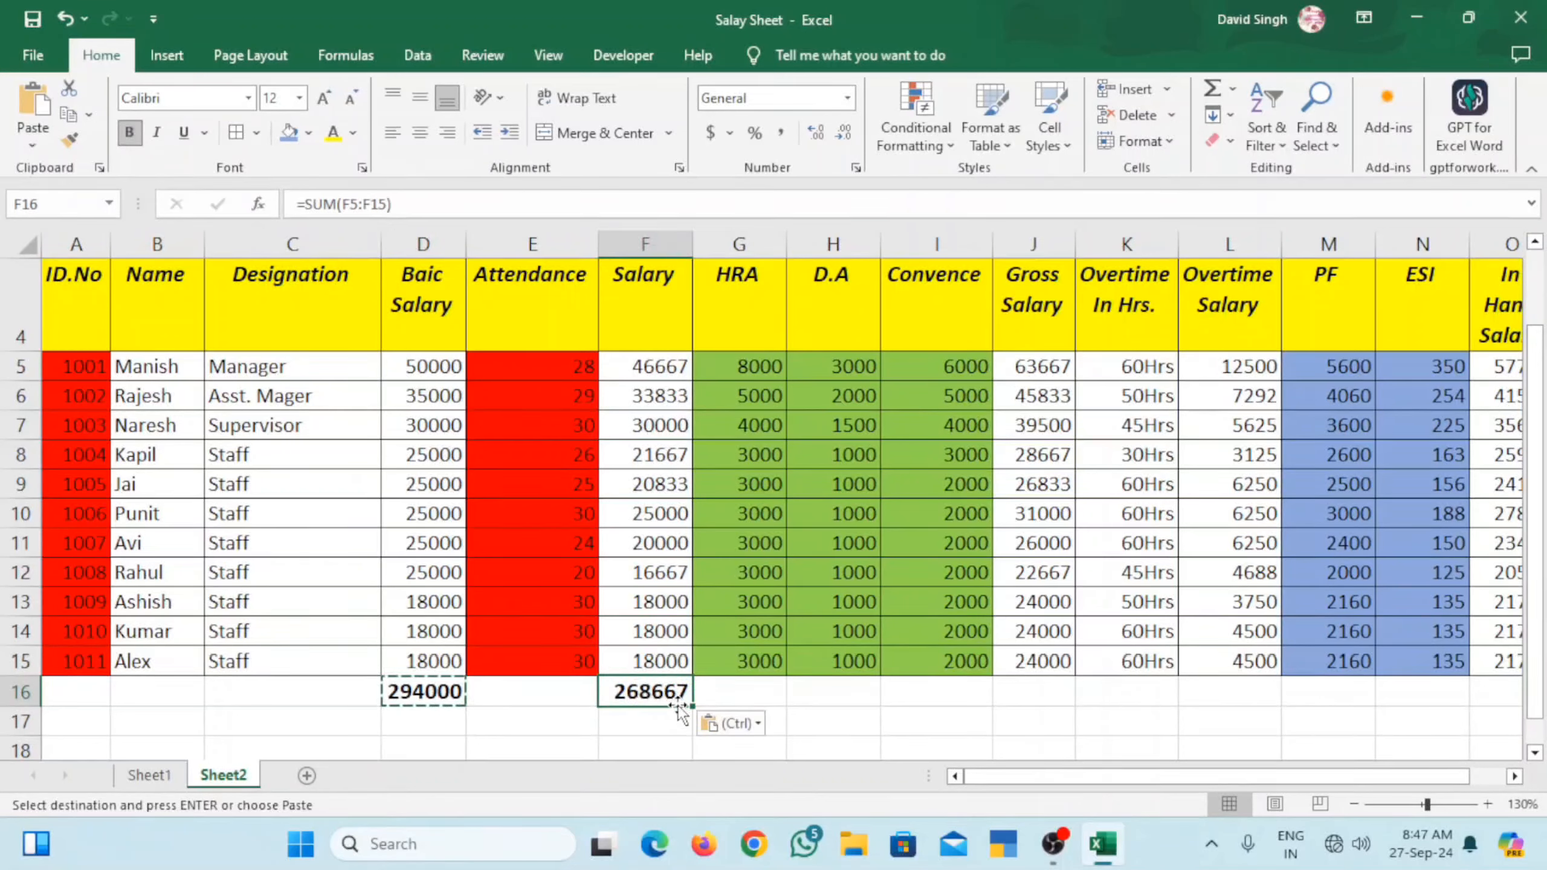
pyautogui.moveTo(692, 707); pyautogui.dragTo(1094, 695)
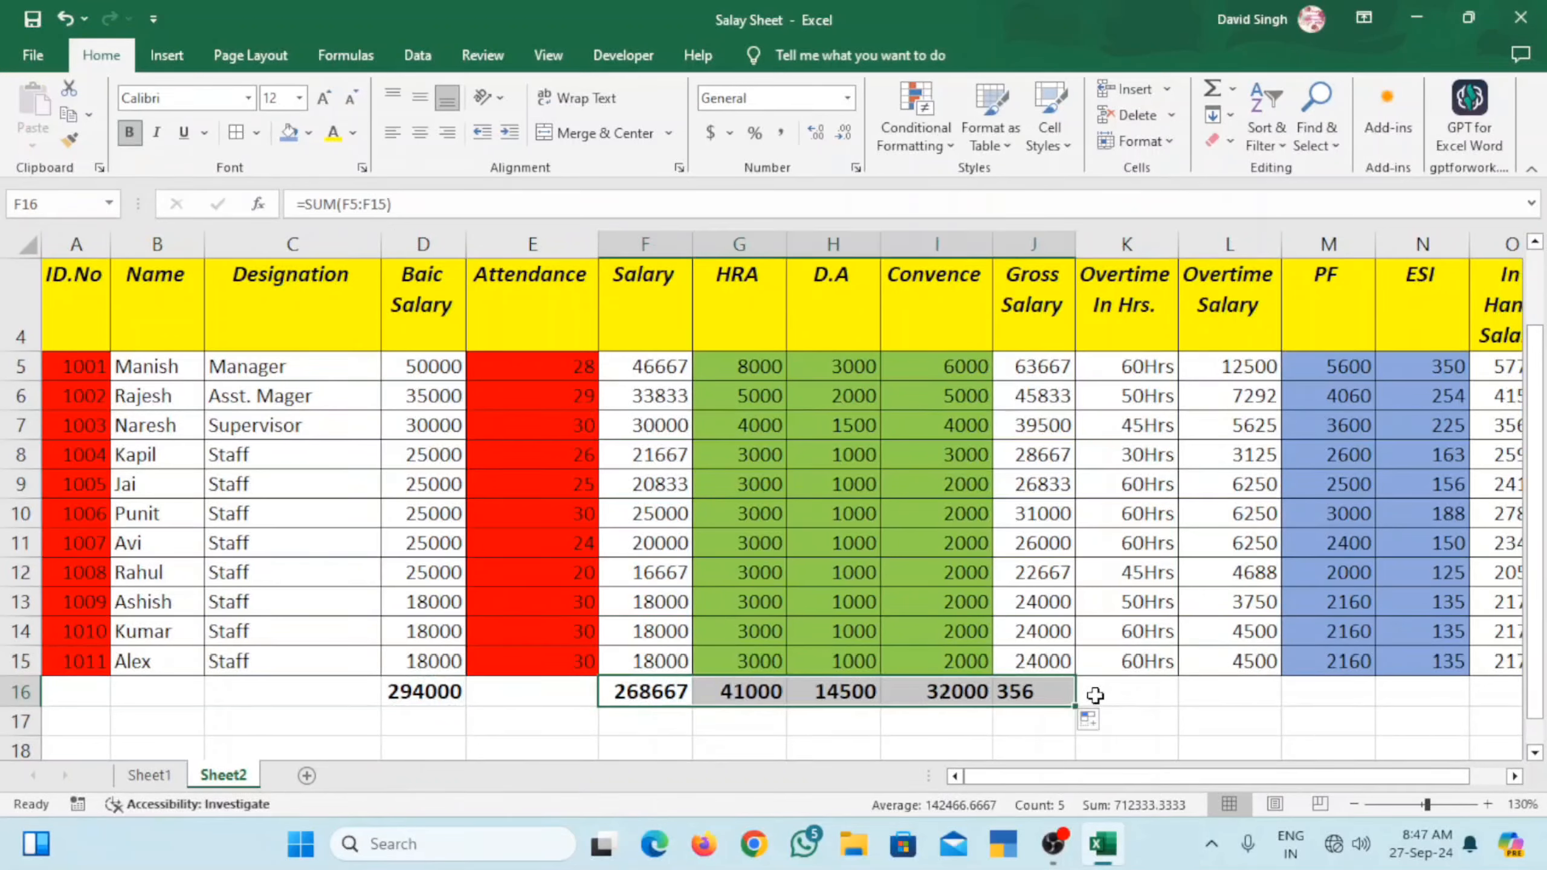
# - Copy the Gross Salary total formula to L16, fill it through O16, and show the L16 overtime total without decimals
pyautogui.click(1225, 693)
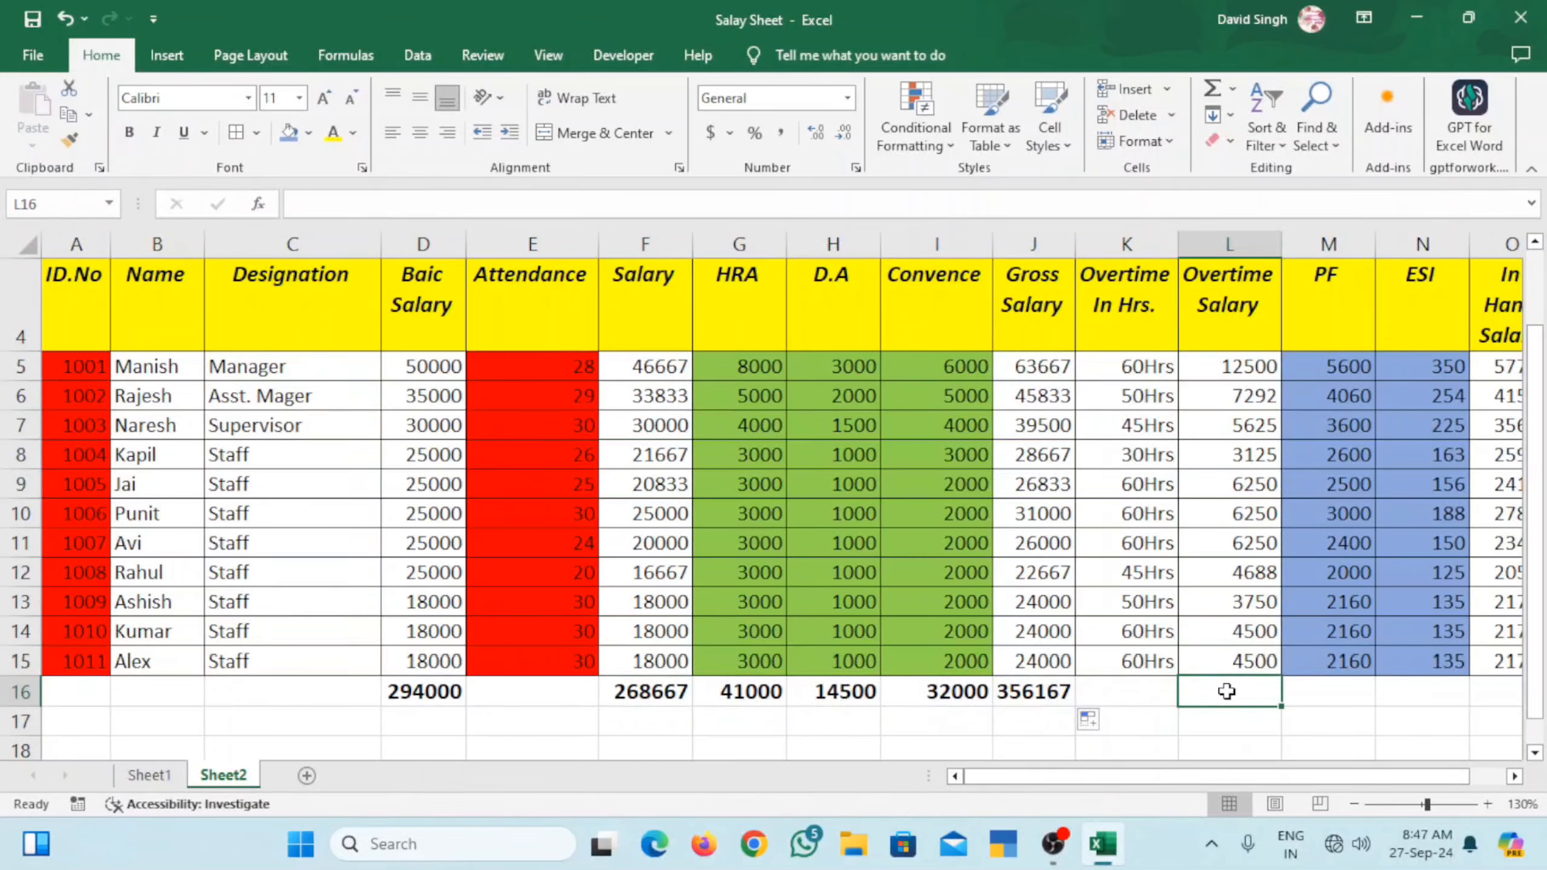
pyautogui.click(1035, 692)
pyautogui.hotkey('ctrl', 'c')
pyautogui.click(1230, 688)
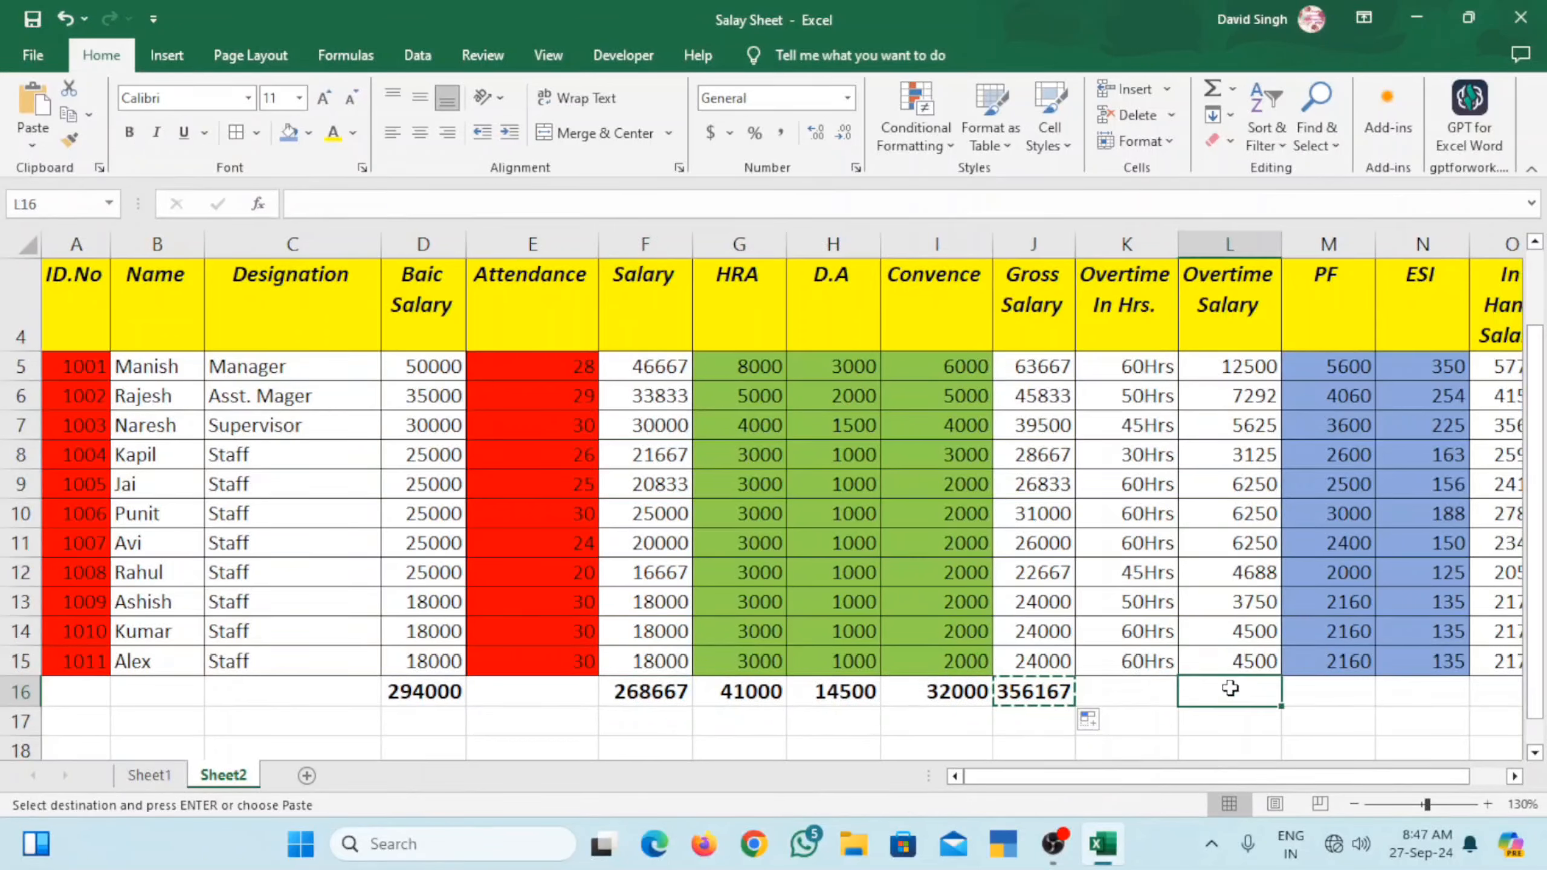
pyautogui.hotkey('ctrl', 'v')
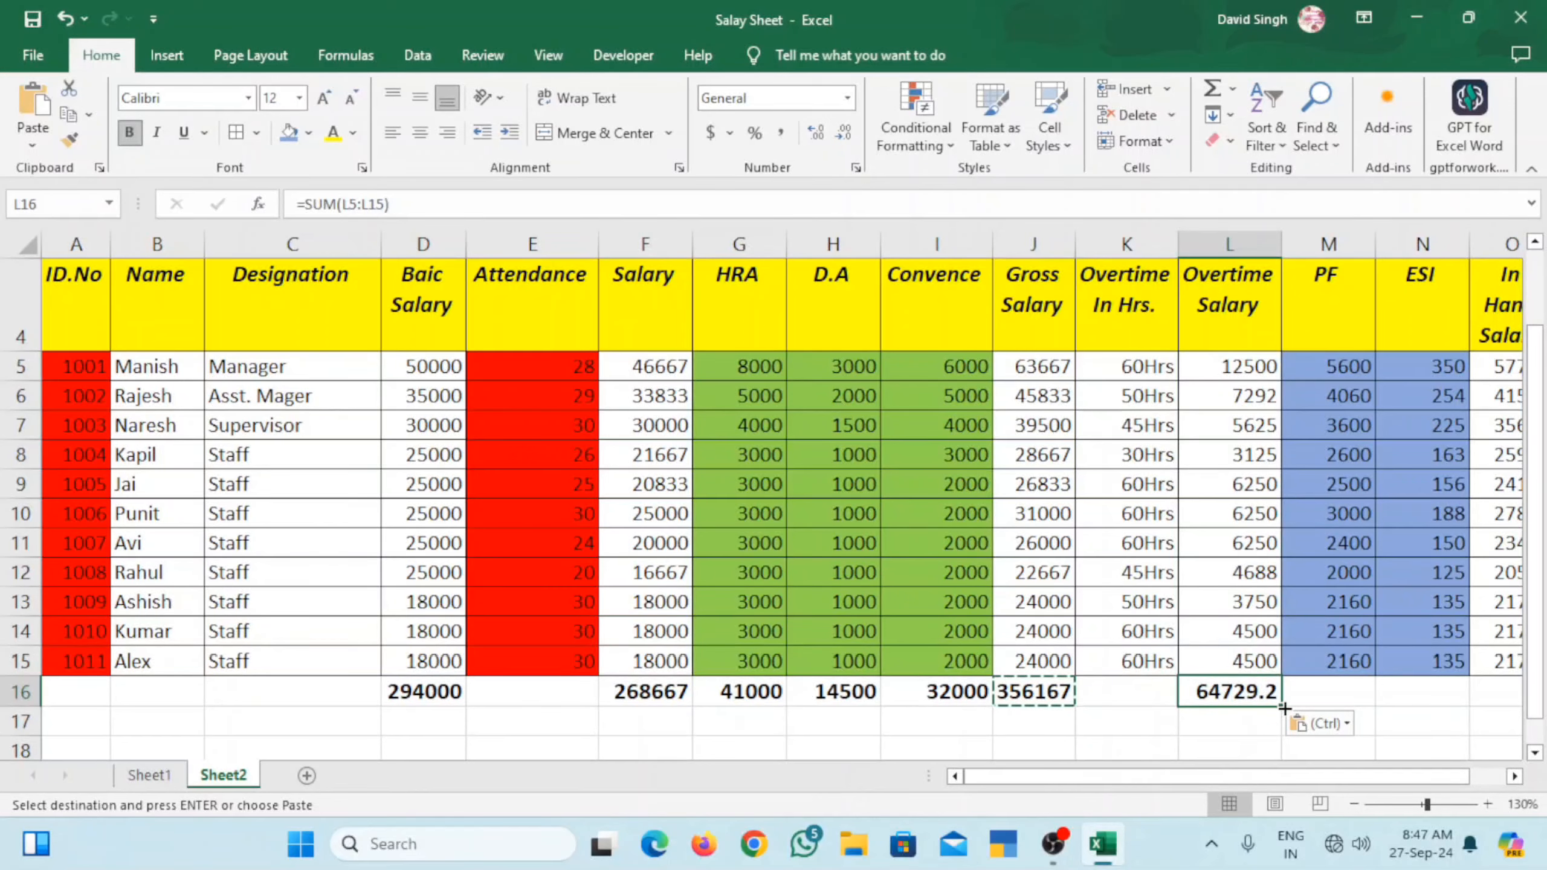
pyautogui.moveTo(1280, 706); pyautogui.dragTo(1403, 702)
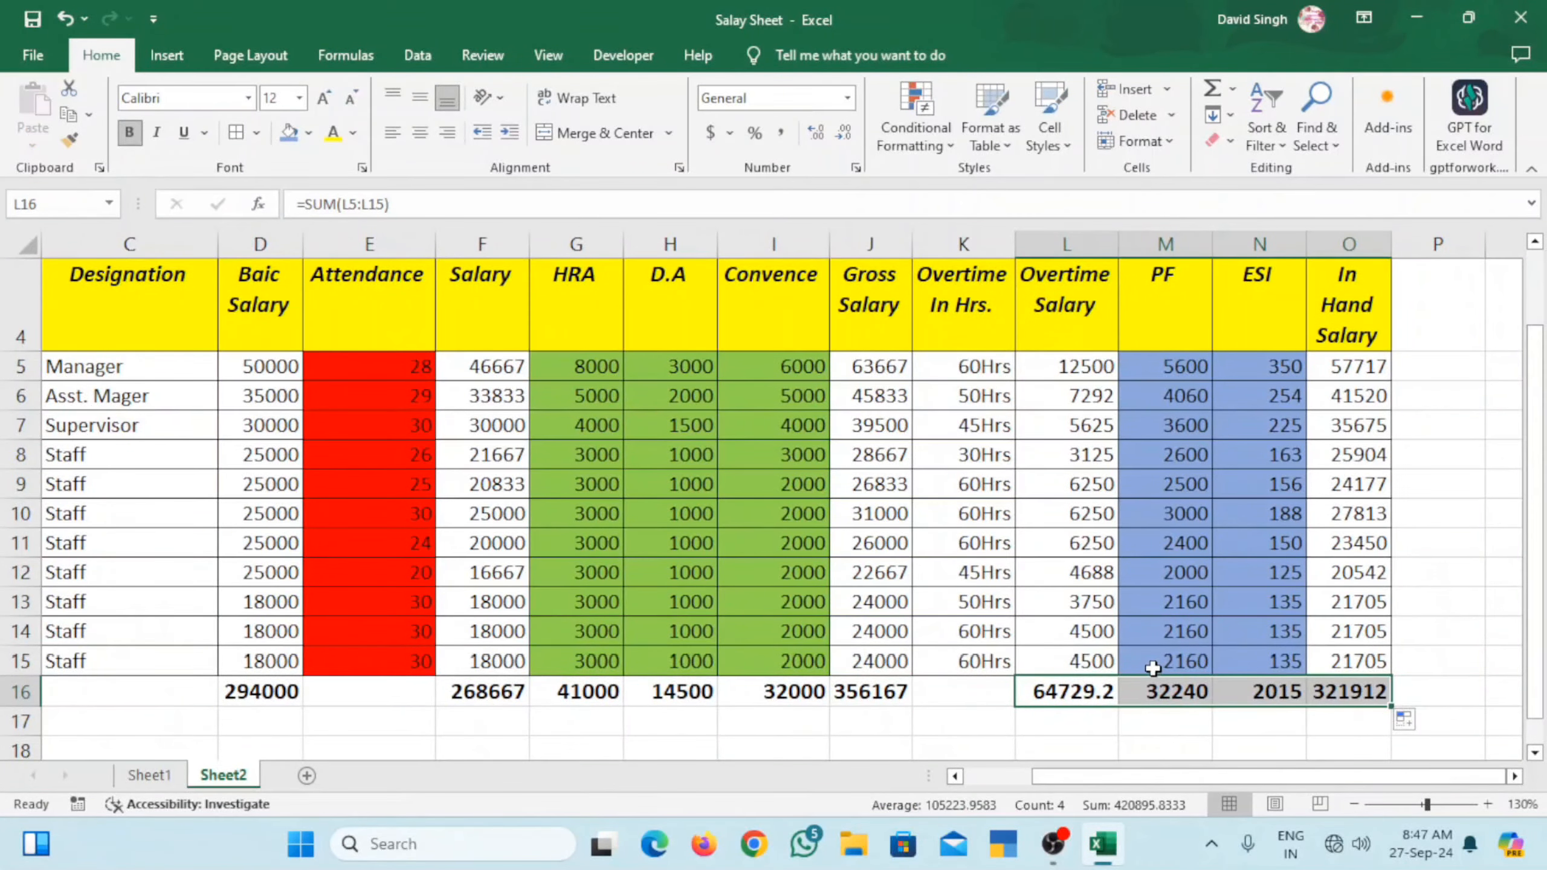
pyautogui.click(1072, 697)
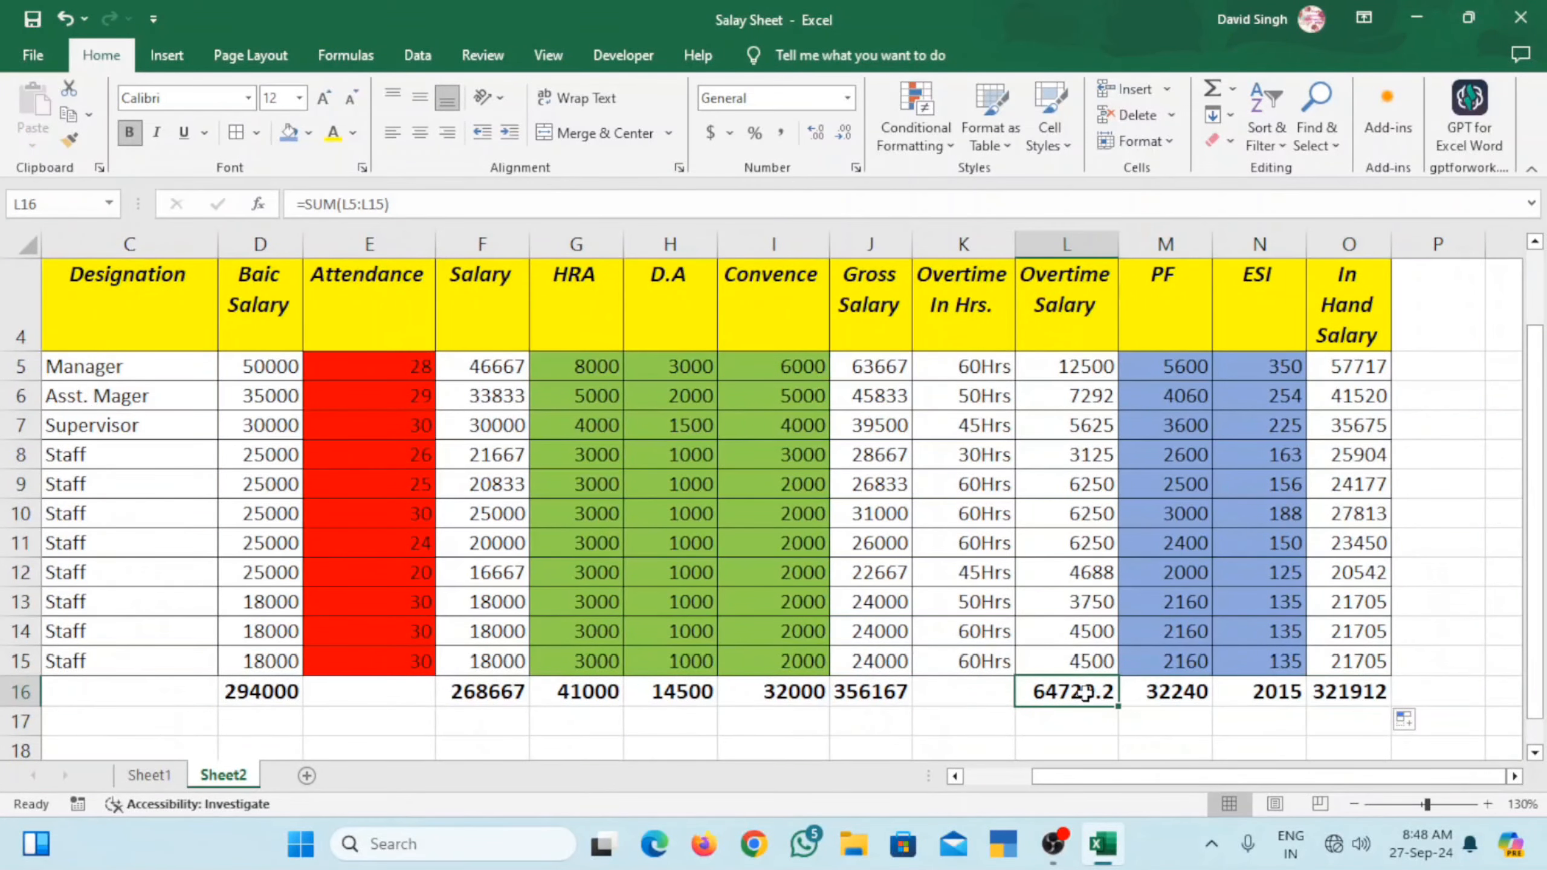
pyautogui.click(843, 133)
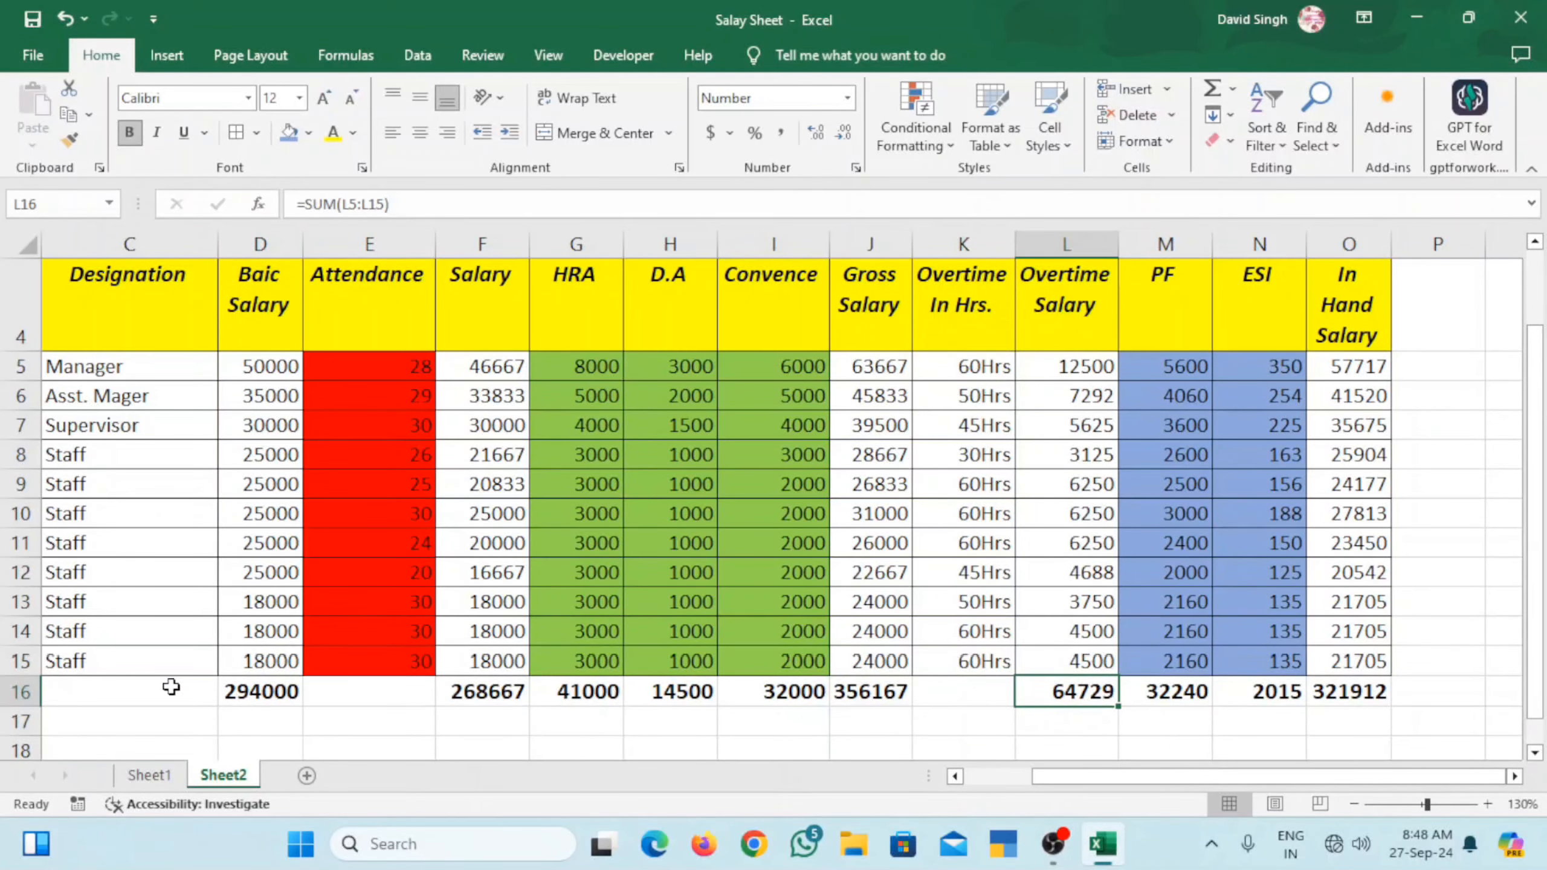
# - Apply all borders to the totals row A16 to O16 and set its font color to black
pyautogui.moveTo(1347, 690); pyautogui.dragTo(67, 692)
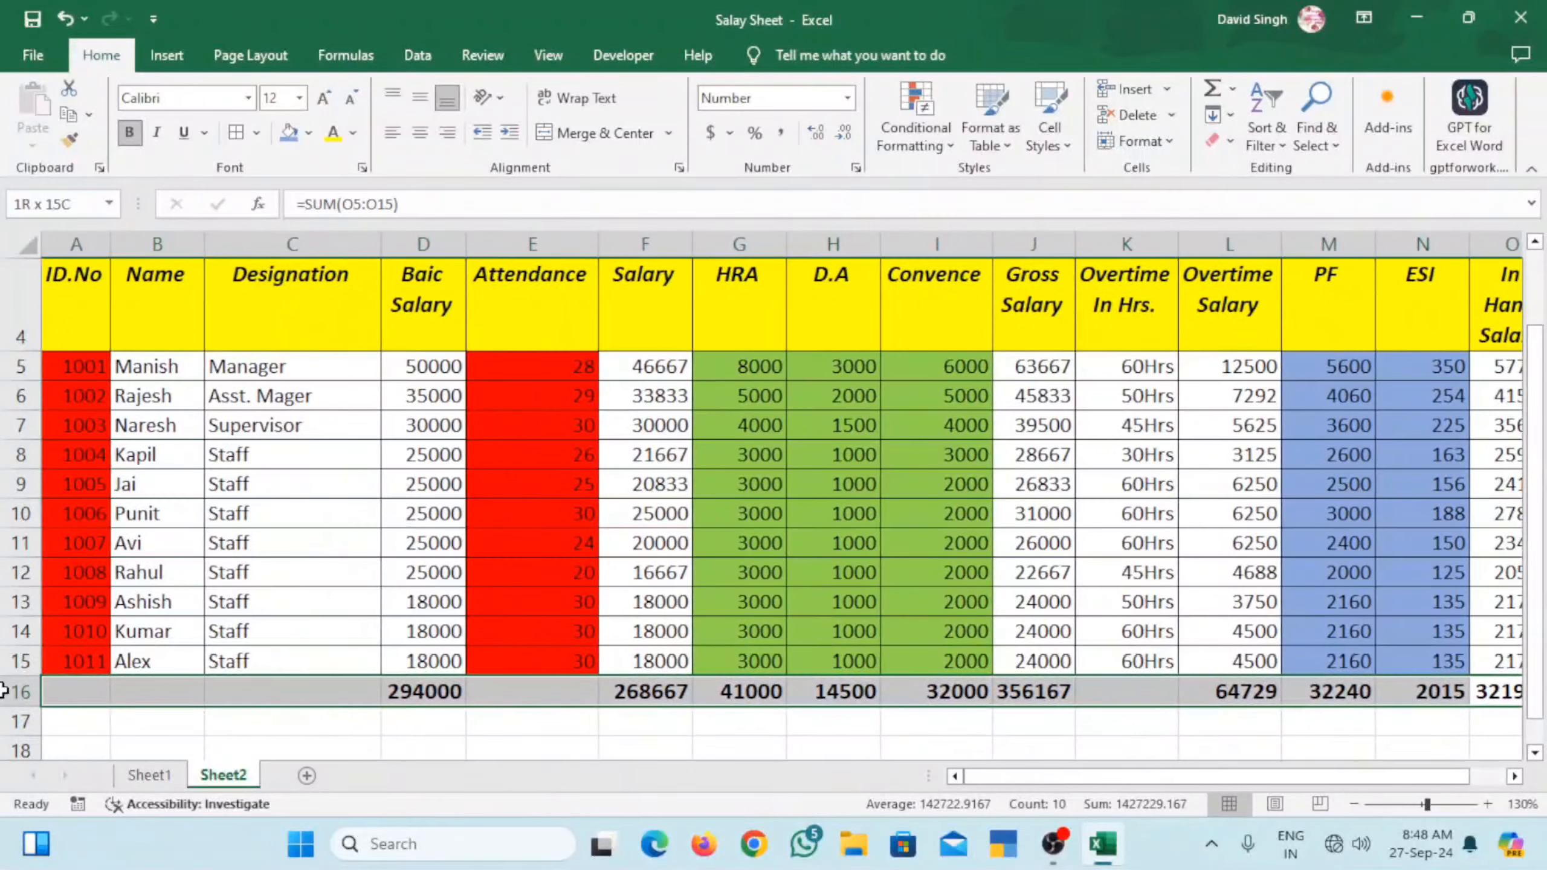
pyautogui.click(238, 133)
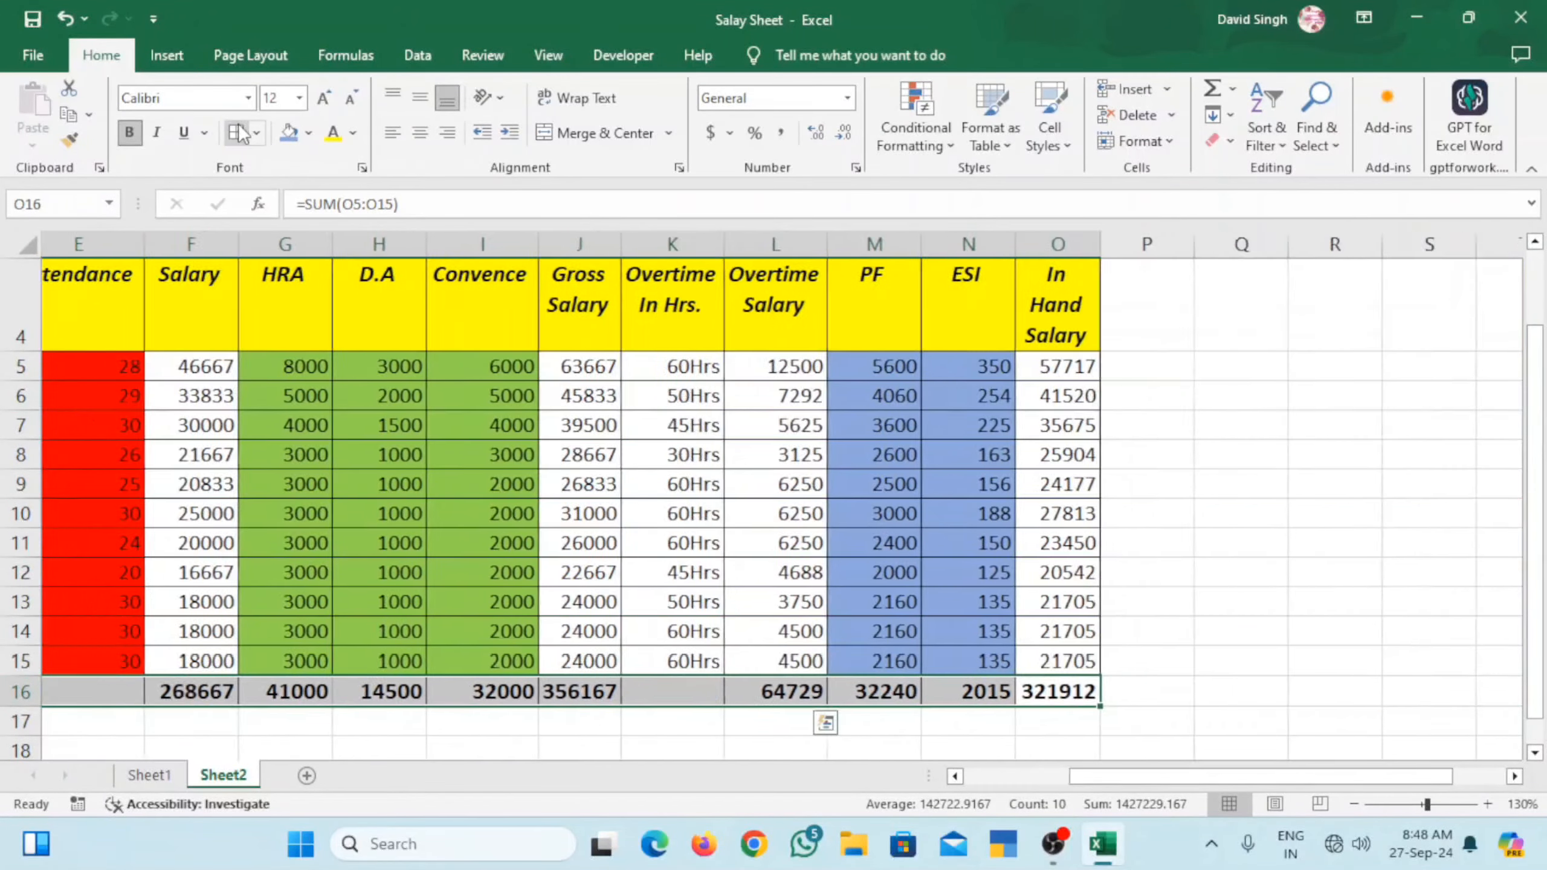
pyautogui.click(332, 136)
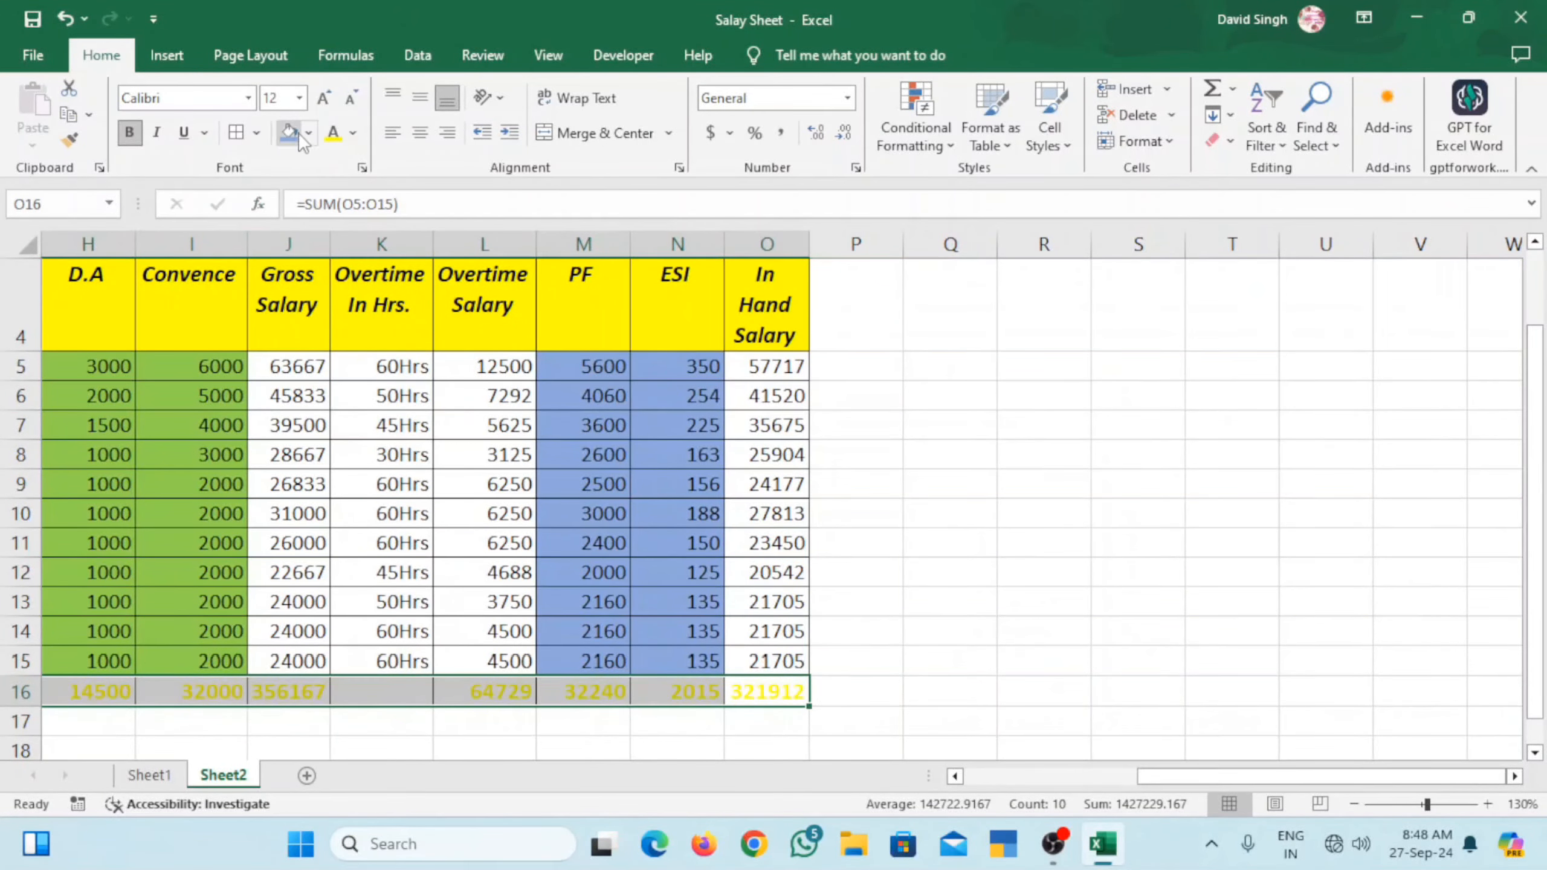
pyautogui.click(353, 133)
pyautogui.click(345, 163)
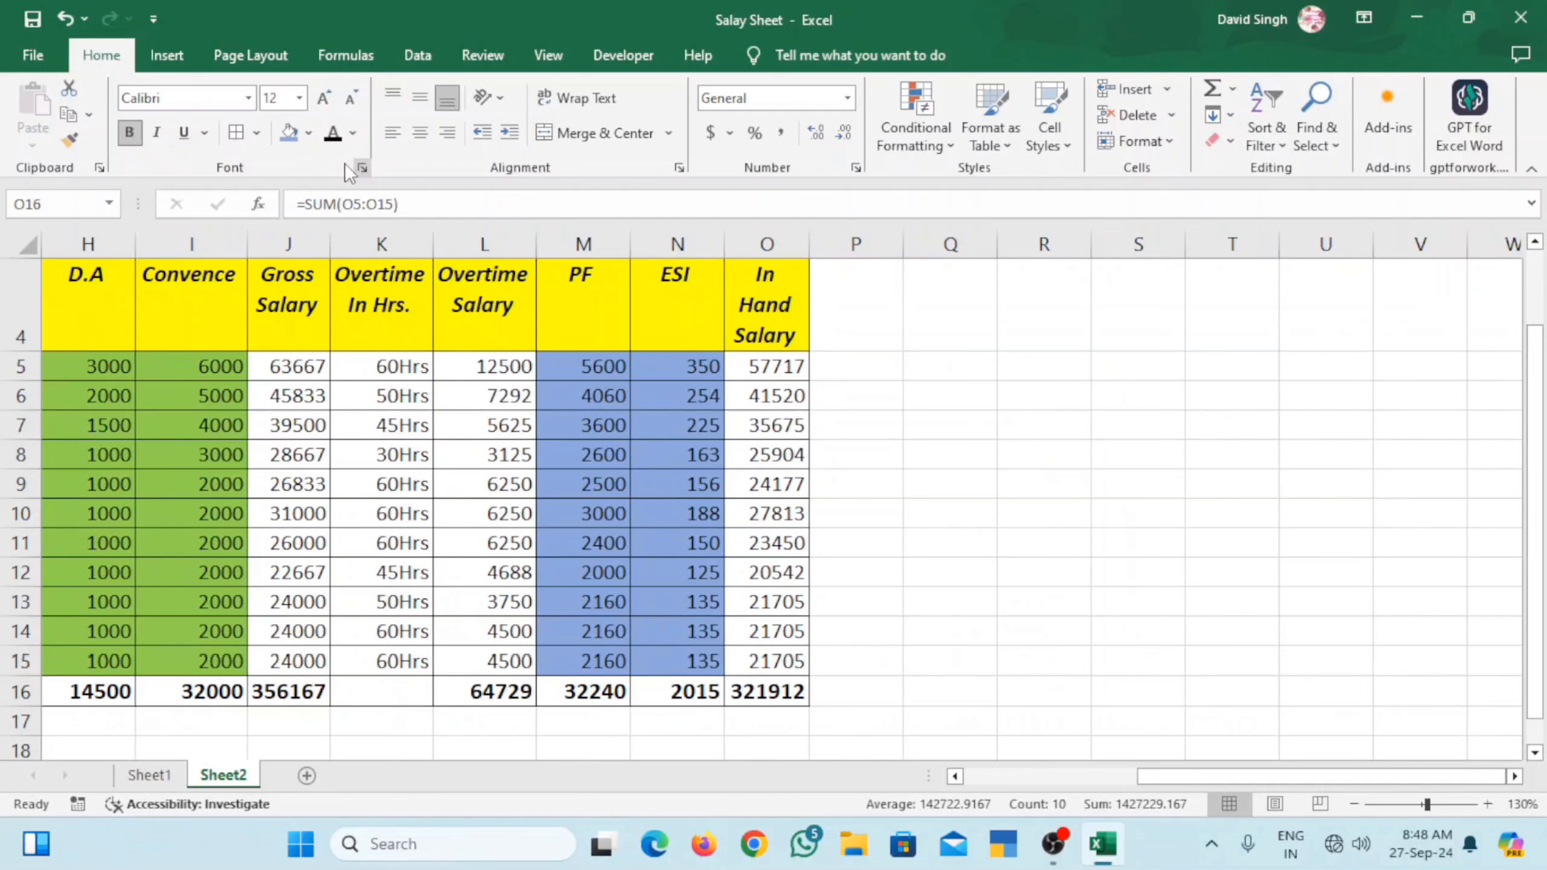
# - Fill the totals row A16 to O16 with standard orange
pyautogui.click(308, 133)
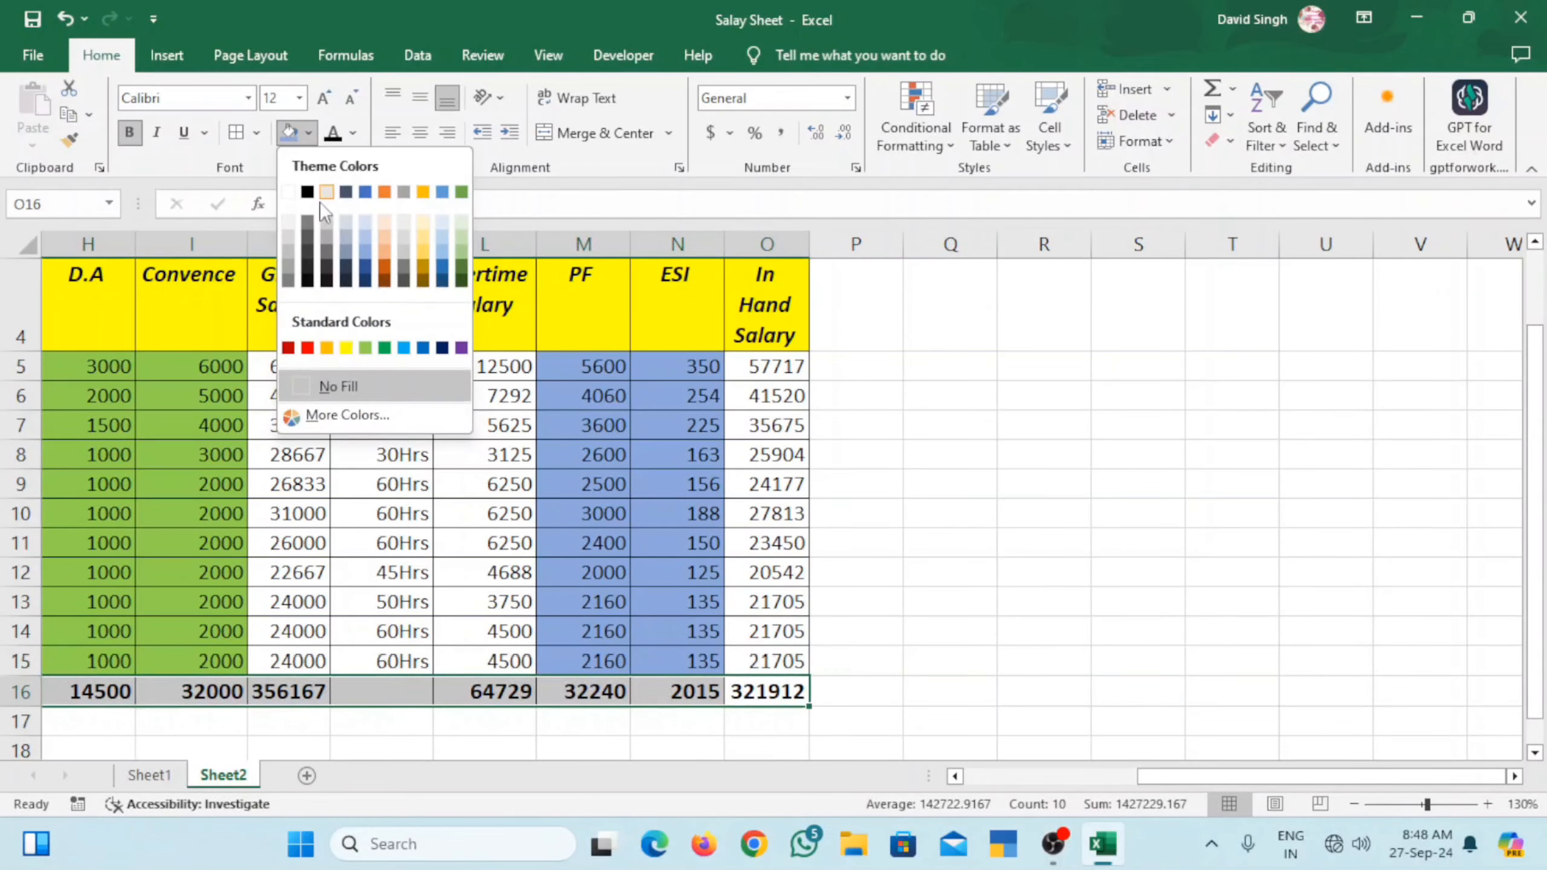
pyautogui.click(327, 347)
pyautogui.click(1014, 779)
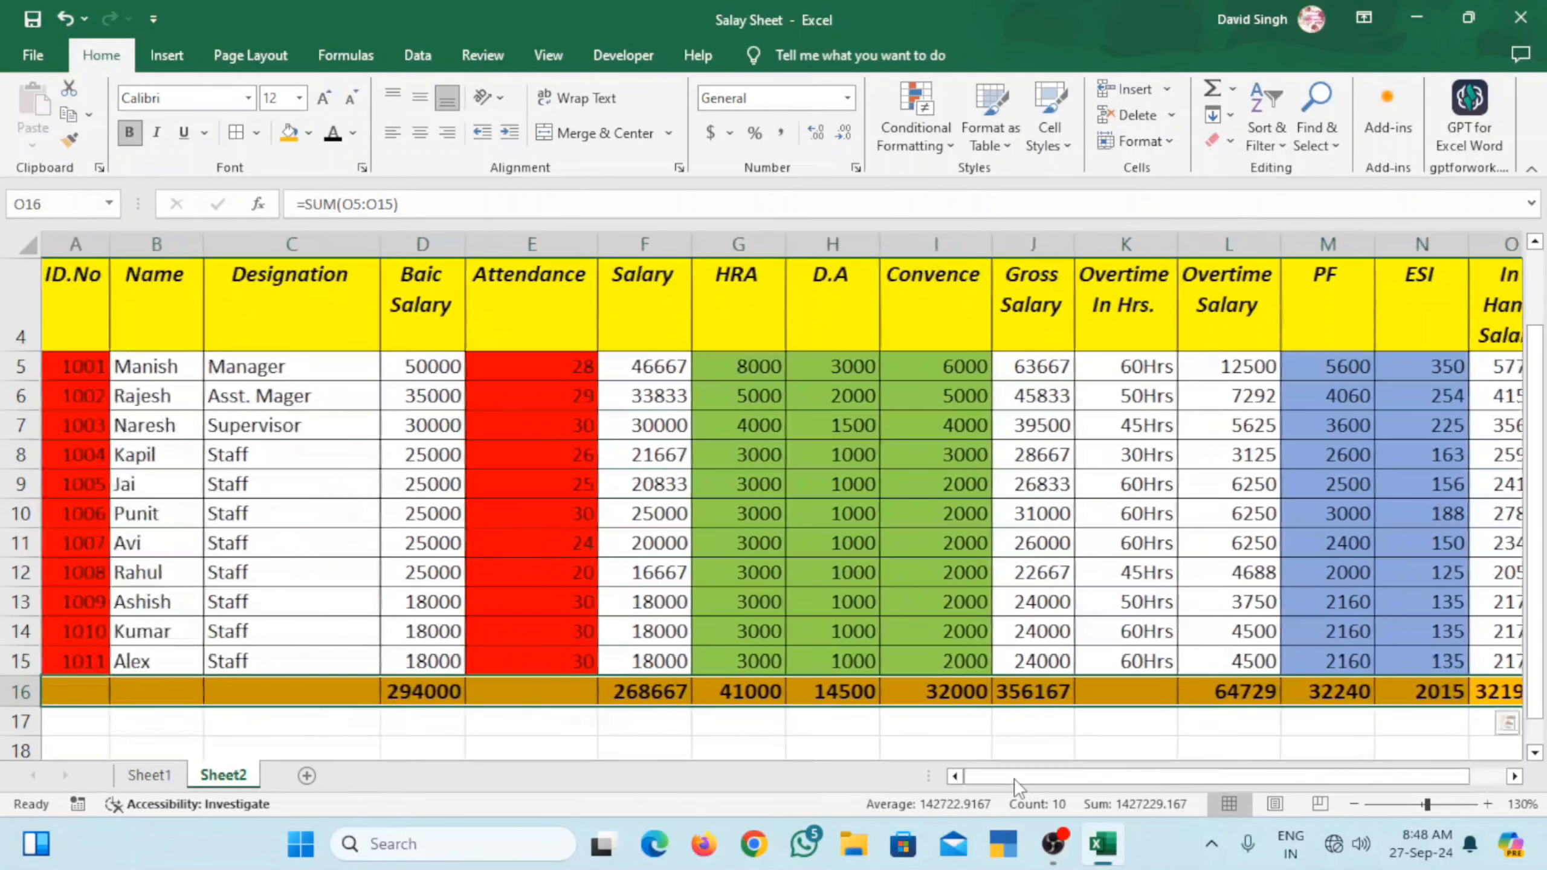
pyautogui.click(711, 559)
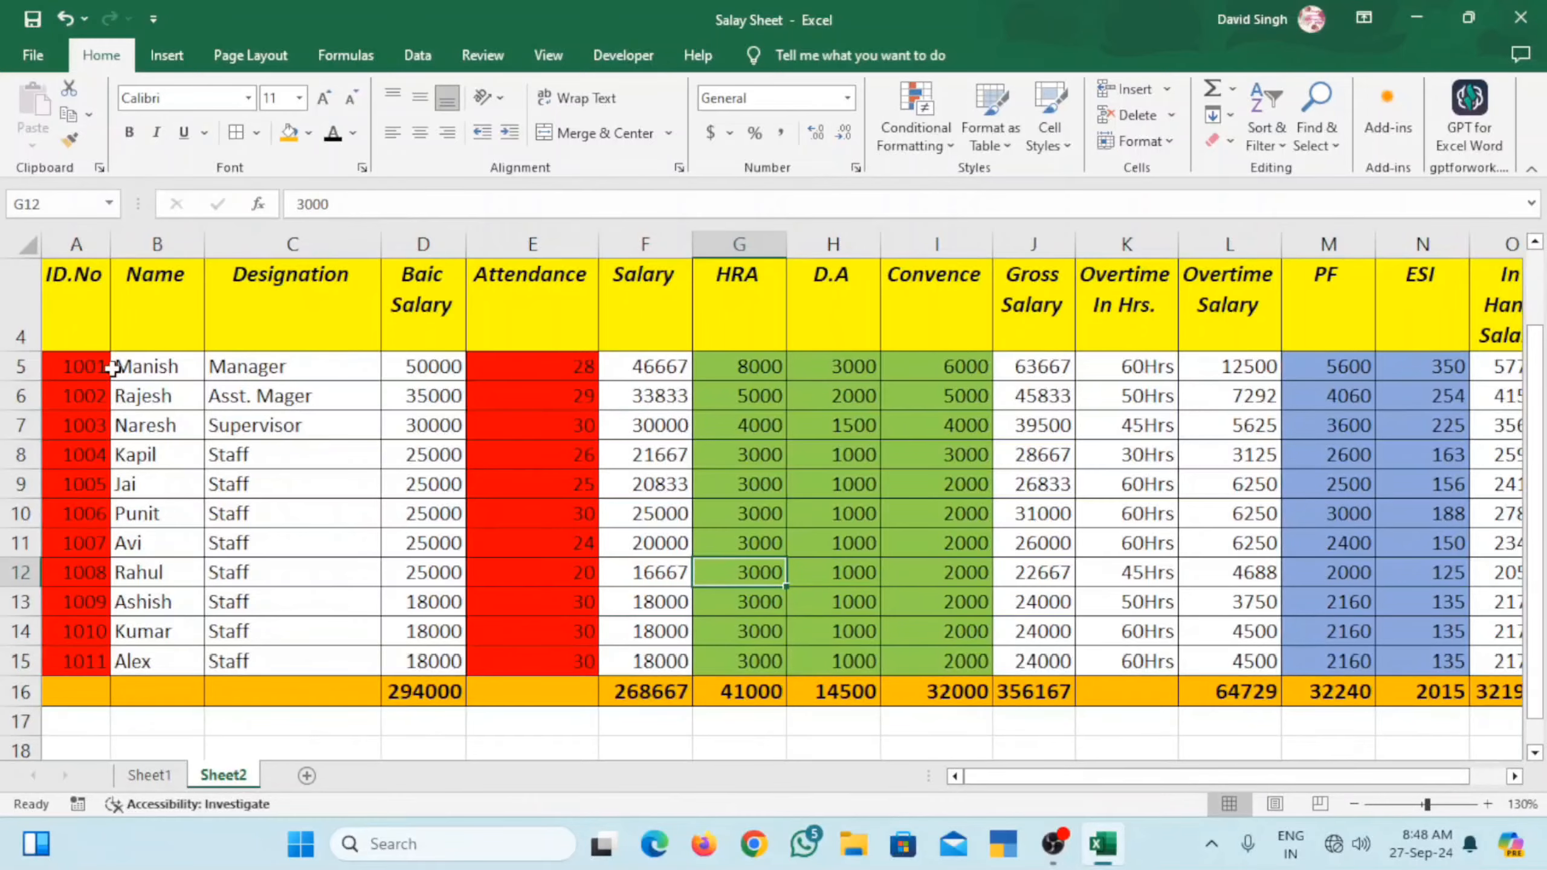
pyautogui.scroll(1, 545, 515)
pyautogui.scroll(-1, 547, 517)
pyautogui.scroll(1, 547, 516)
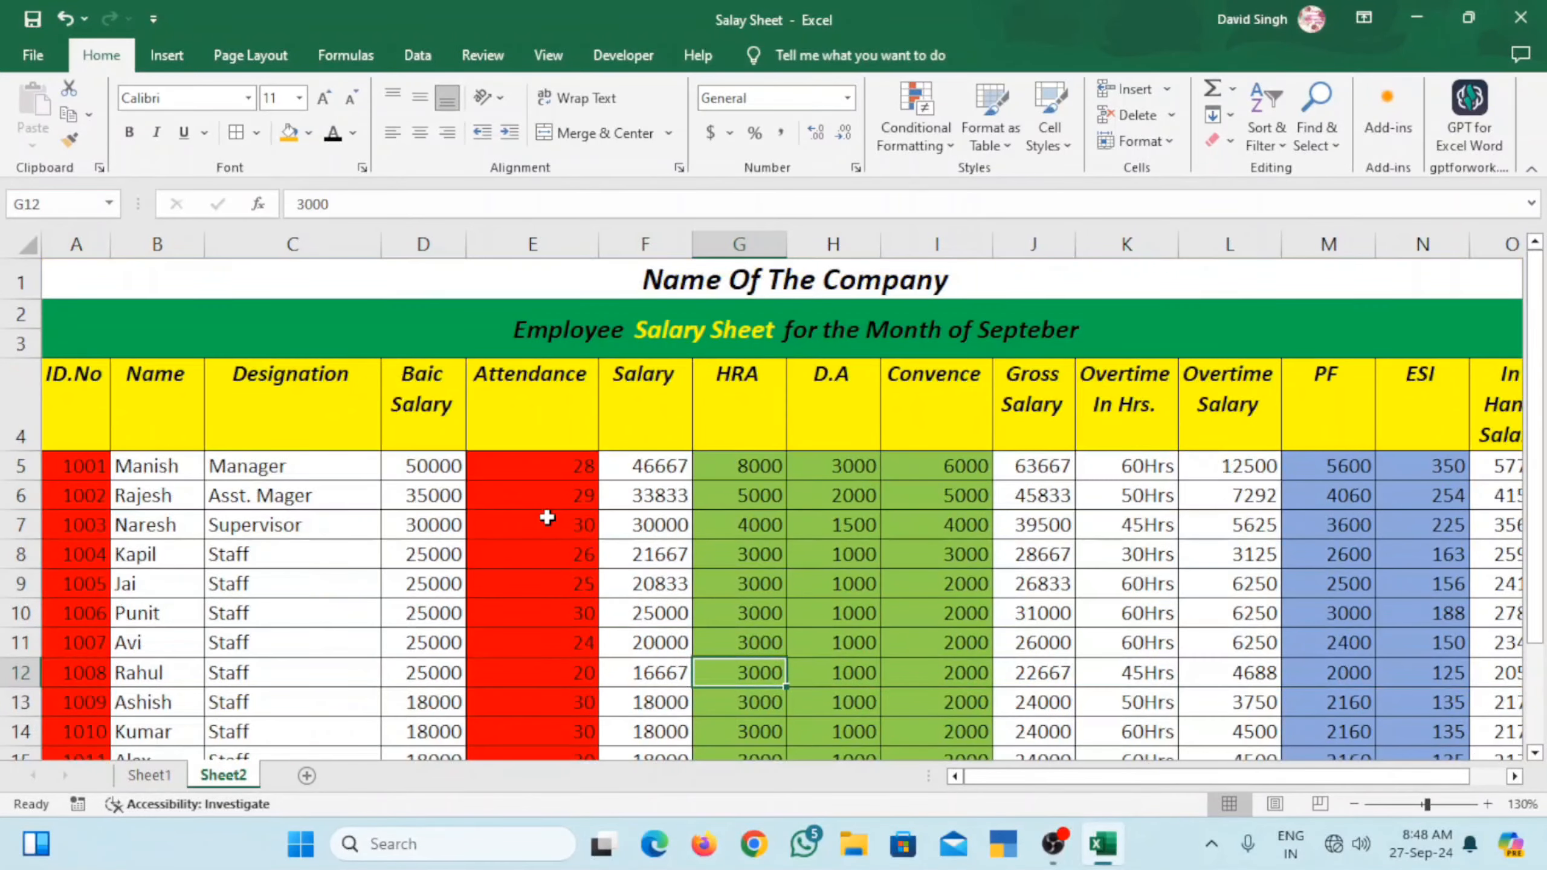
pyautogui.scroll(-1, 589, 542)
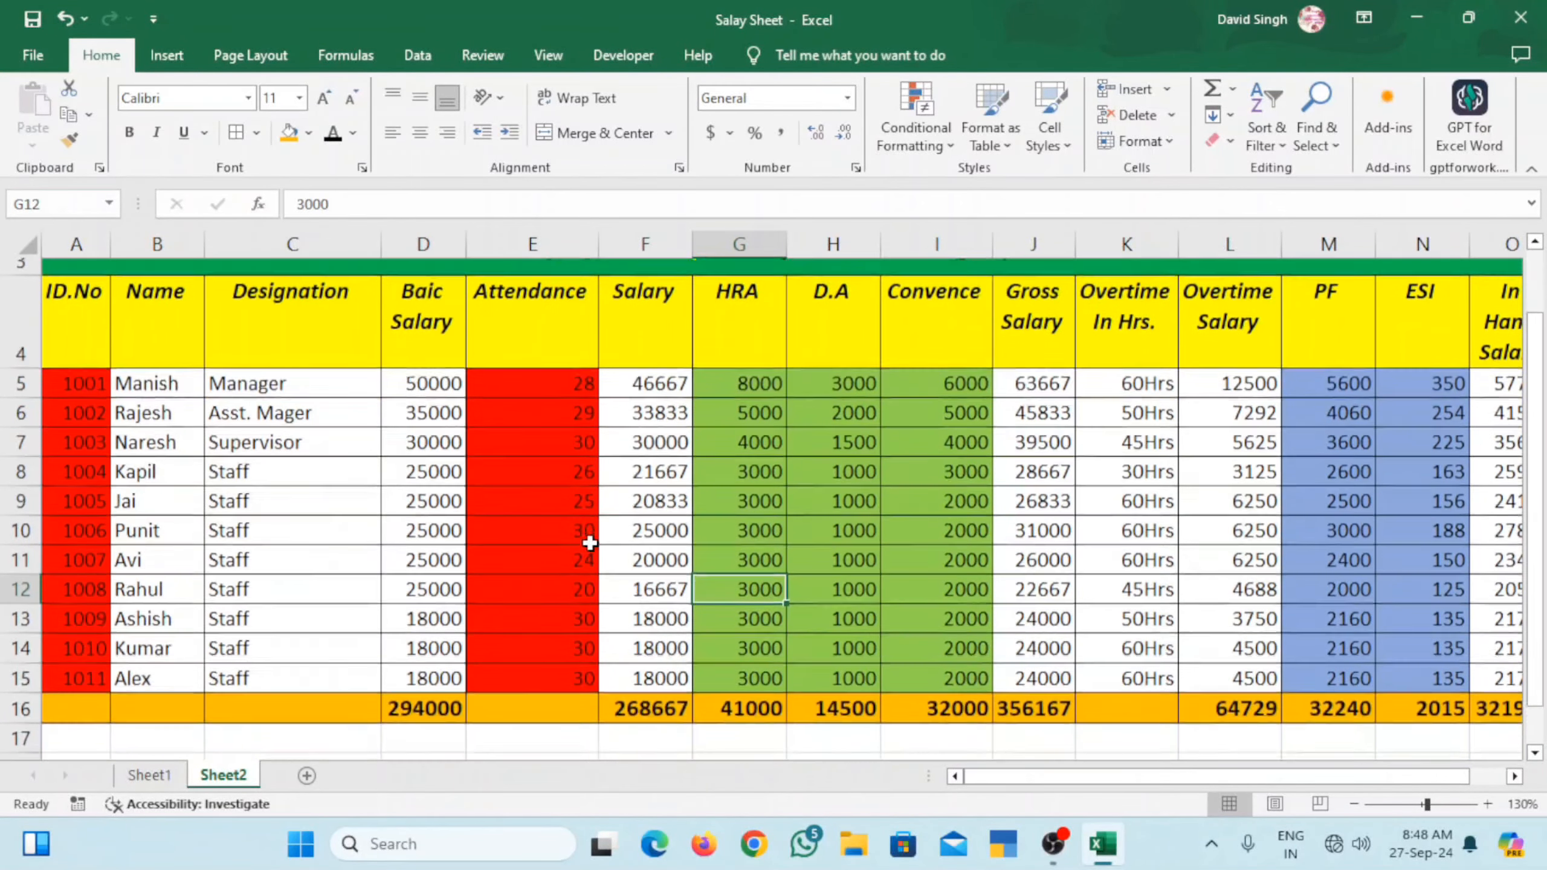
pyautogui.scroll(1, 590, 542)
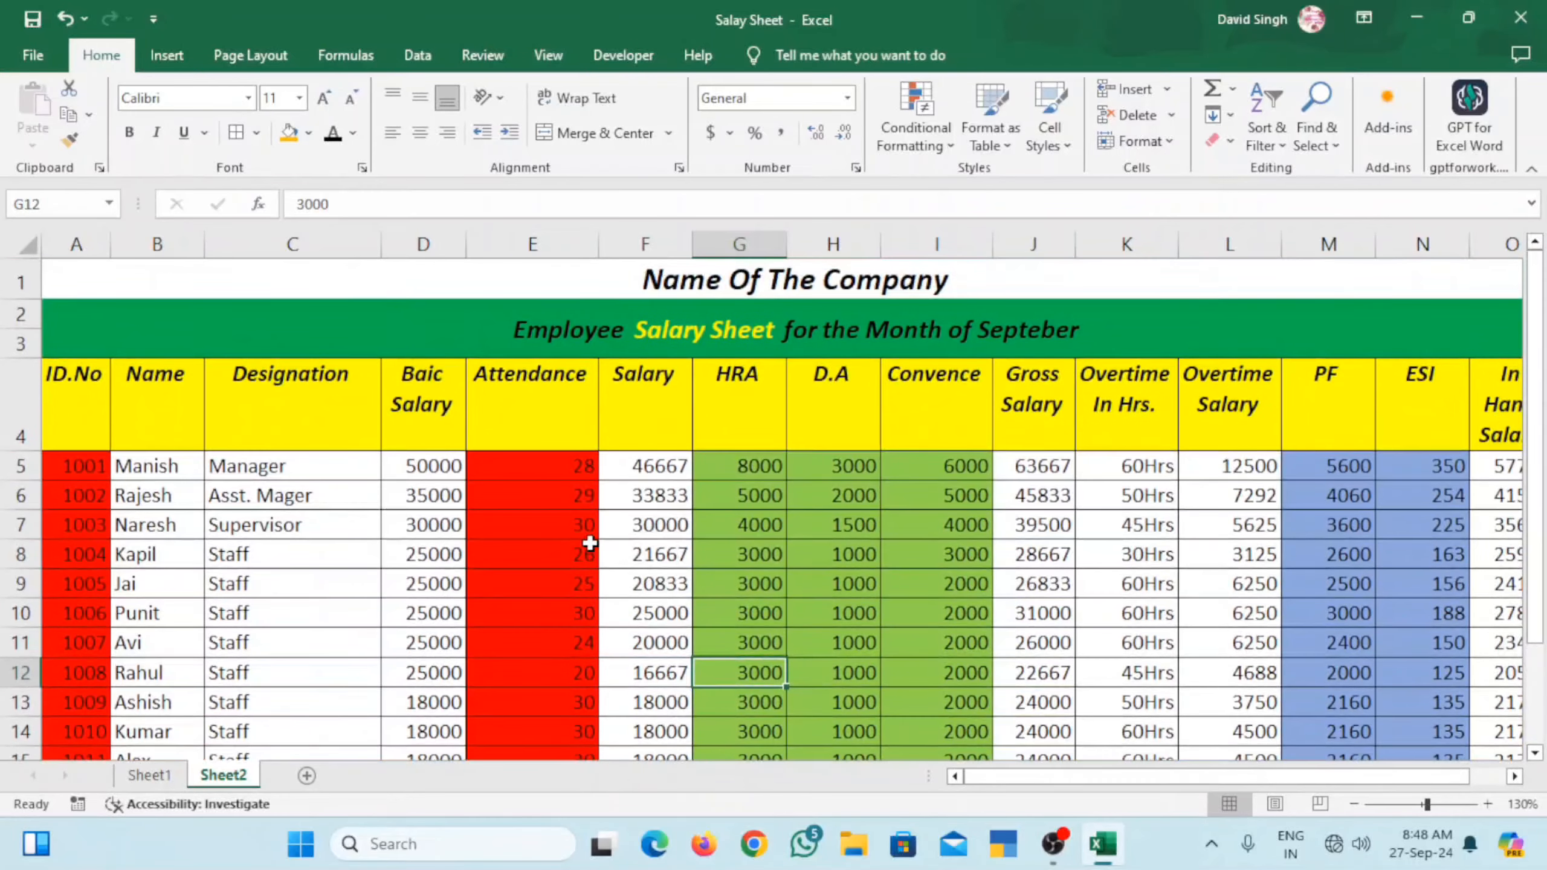